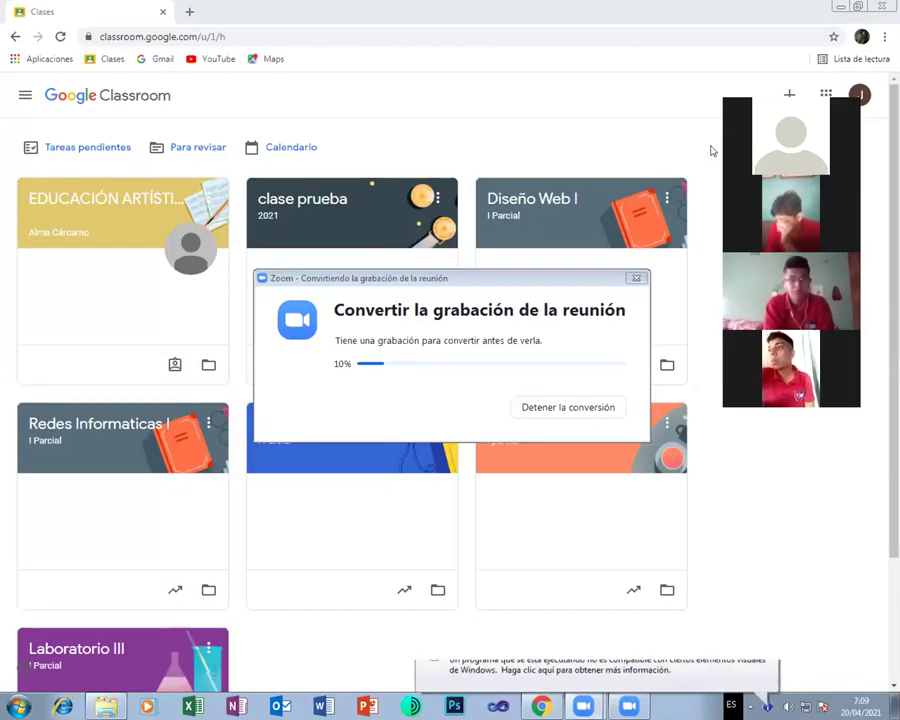
Create the class 'Laboratorio I' with section 'II parcial', accepting the school-use notice
click(789, 95)
click(707, 147)
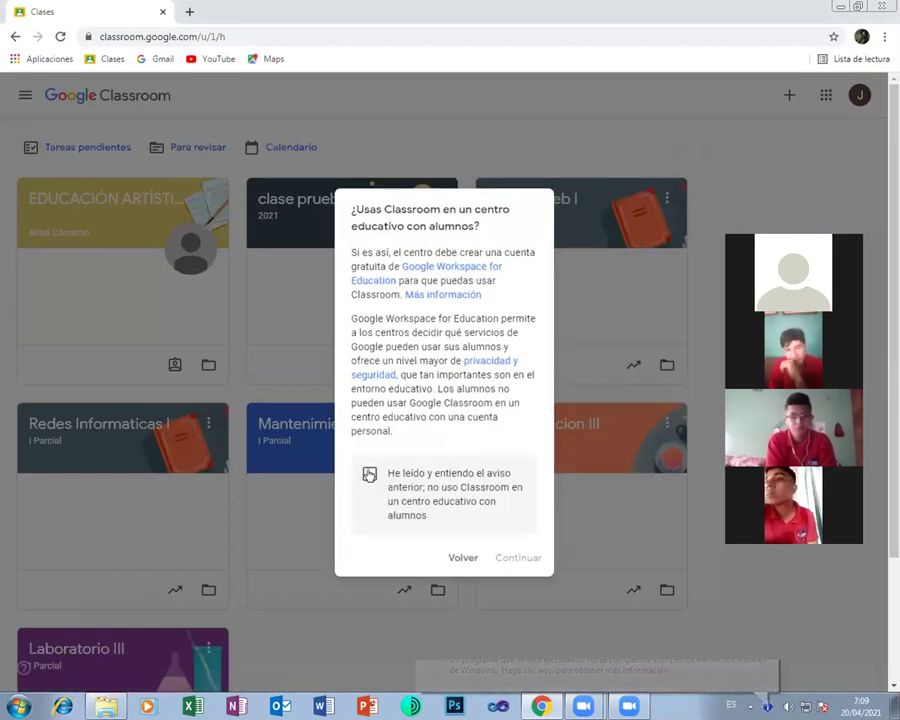
click(369, 473)
click(519, 558)
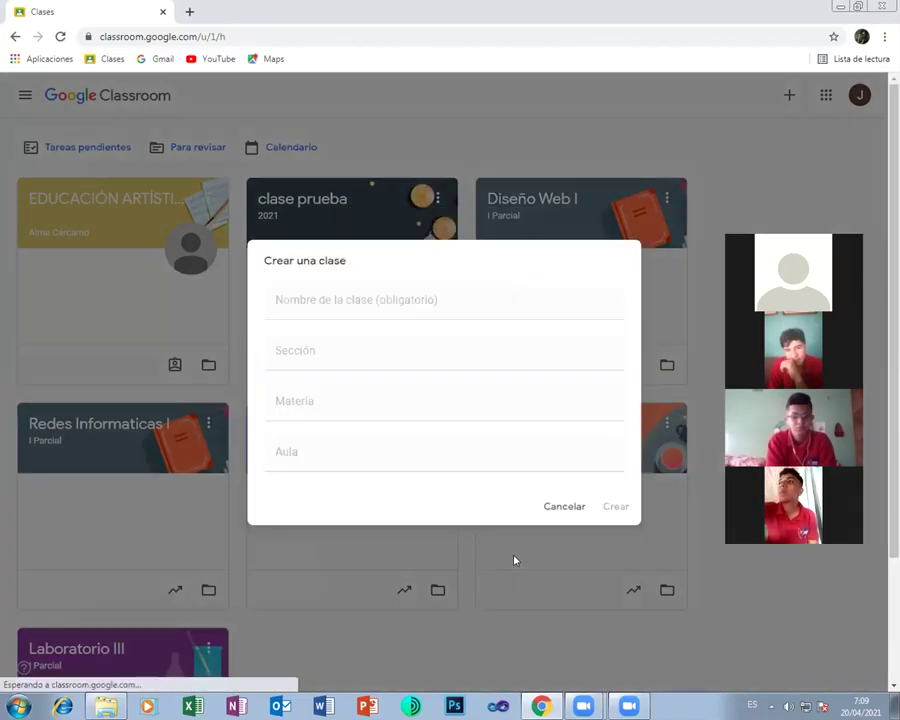
text(Lab)
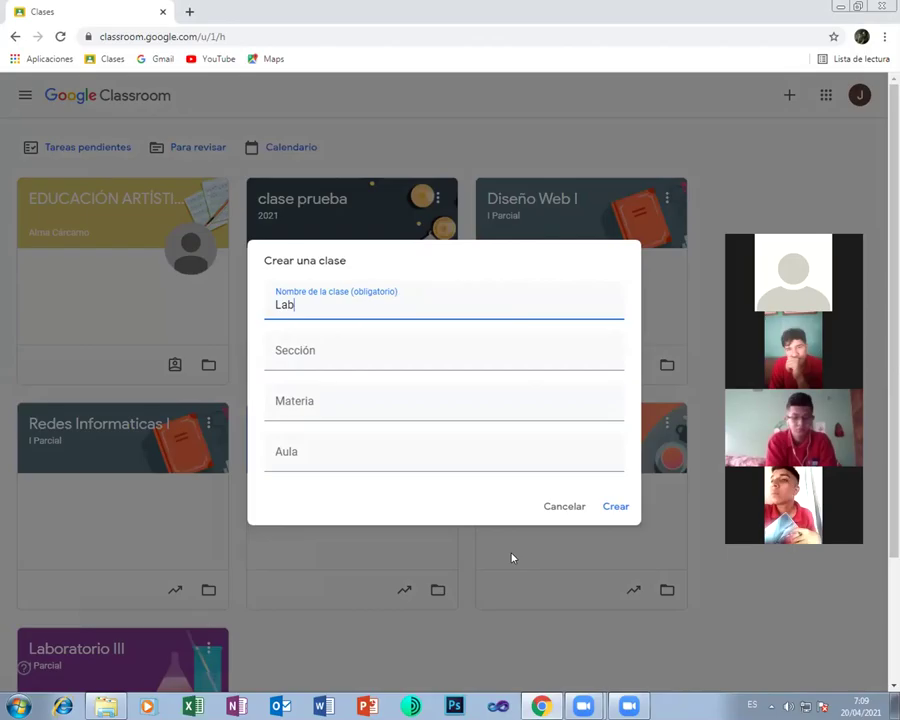
text(oratorio )
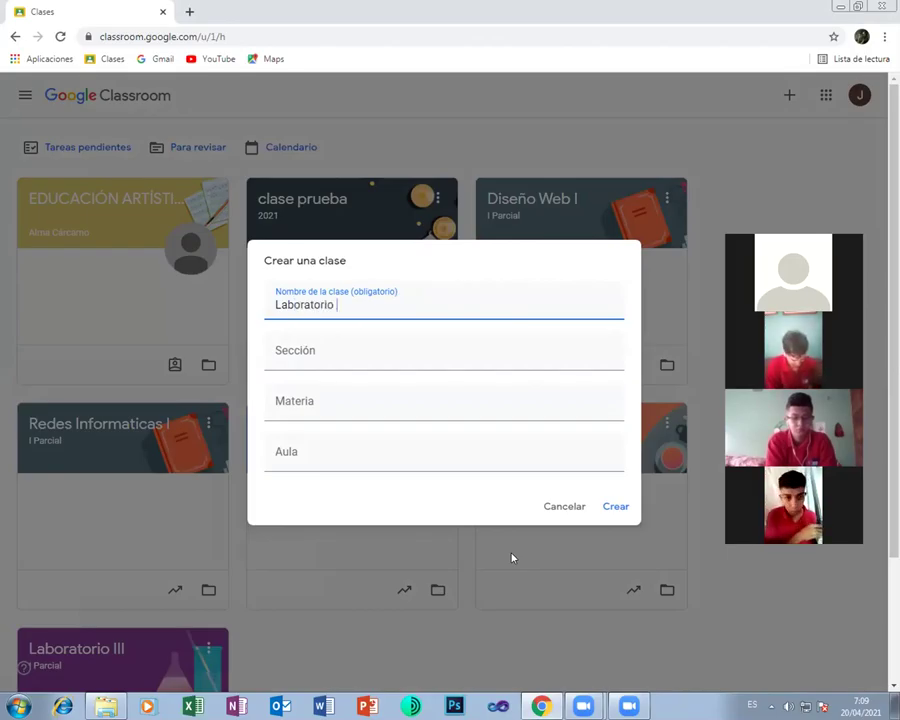
text(II)
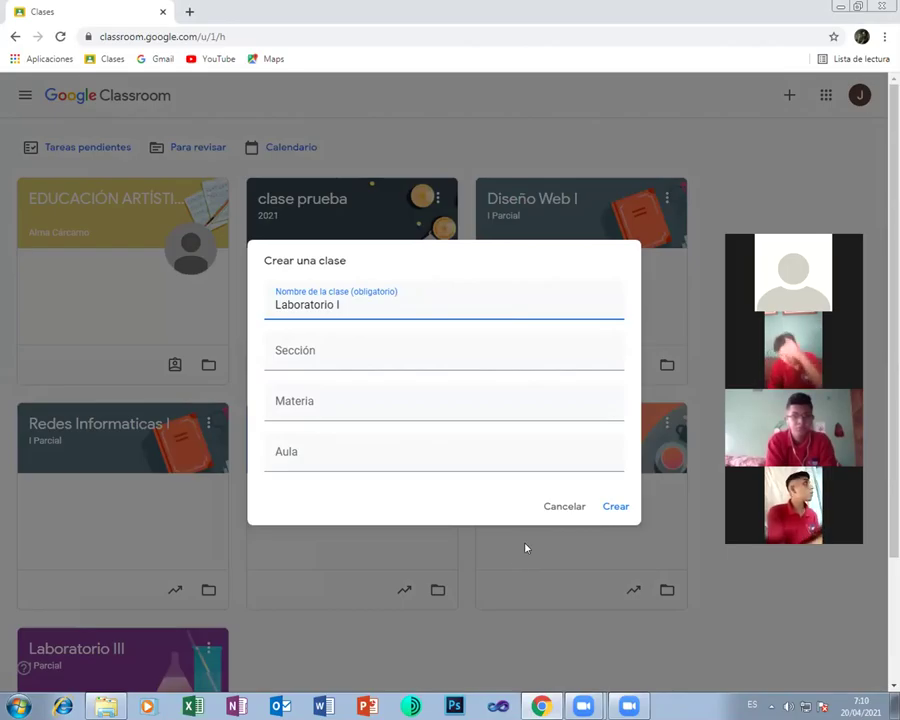
click(286, 347)
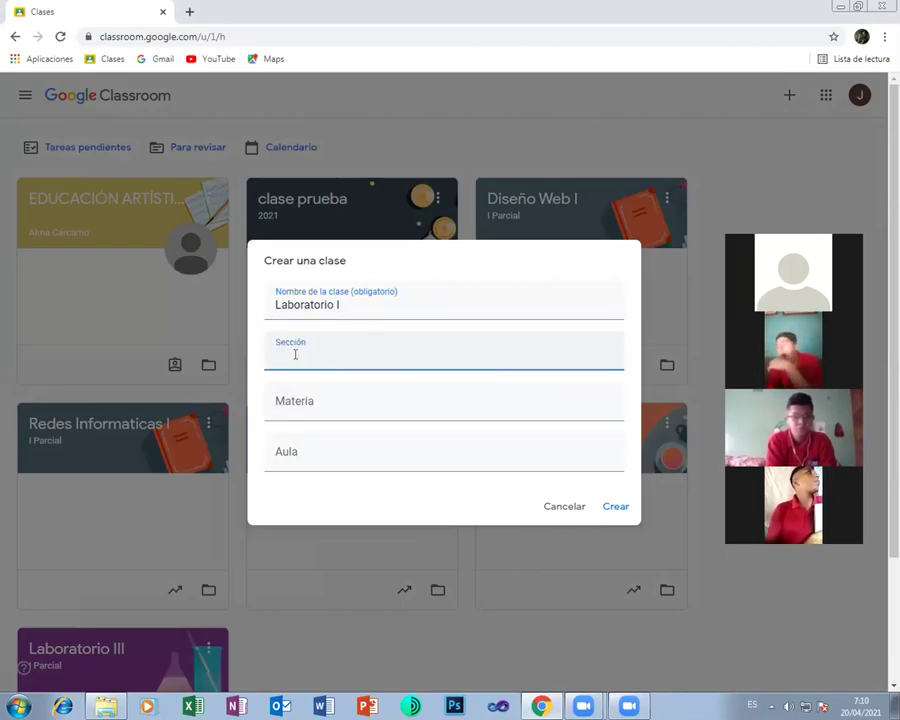
text(II)
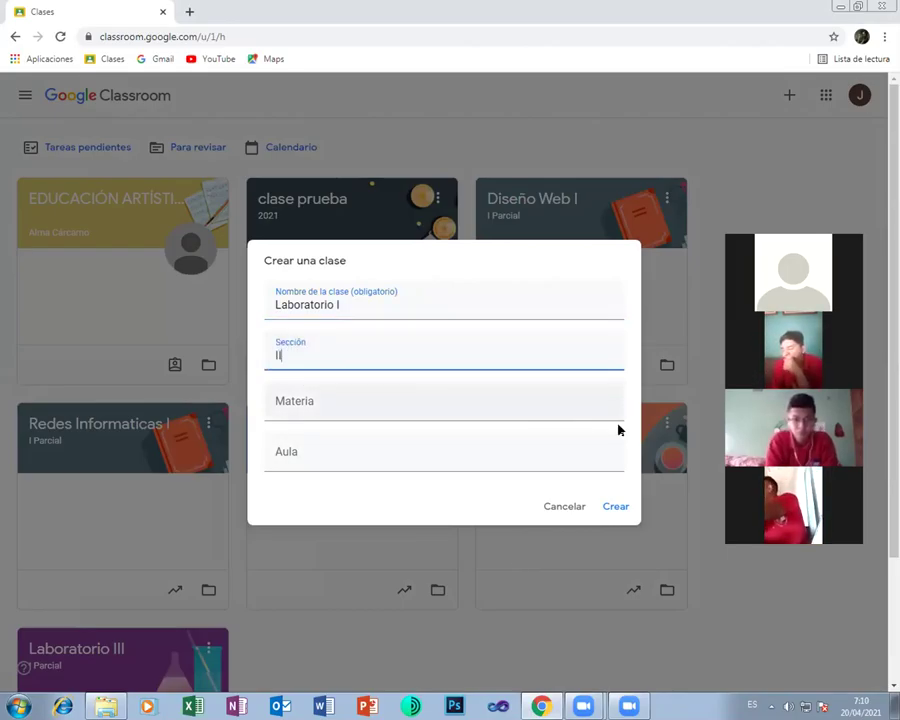
text( parcial)
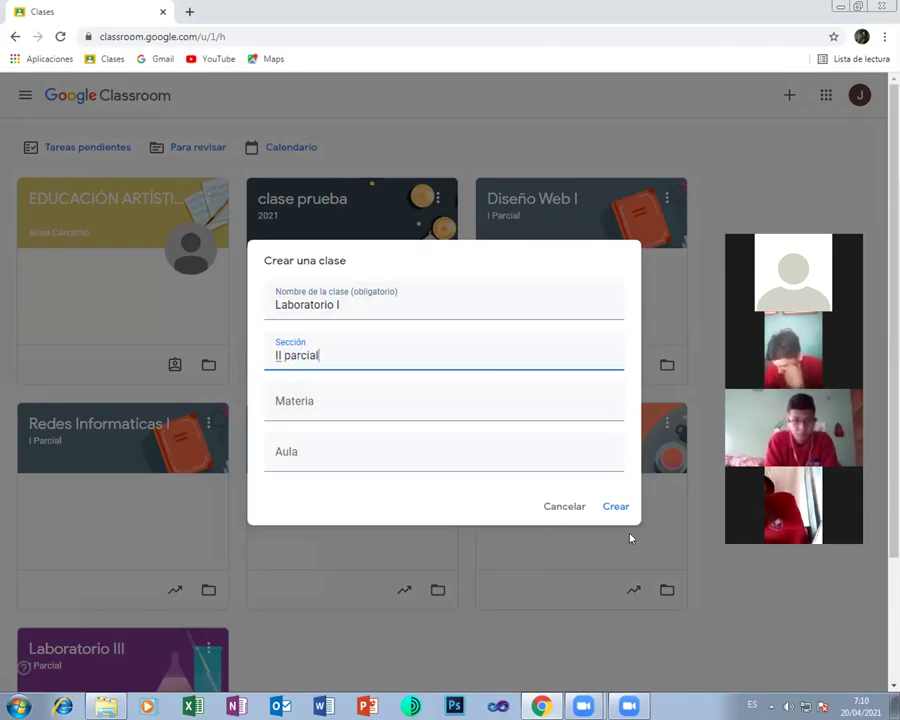
click(615, 508)
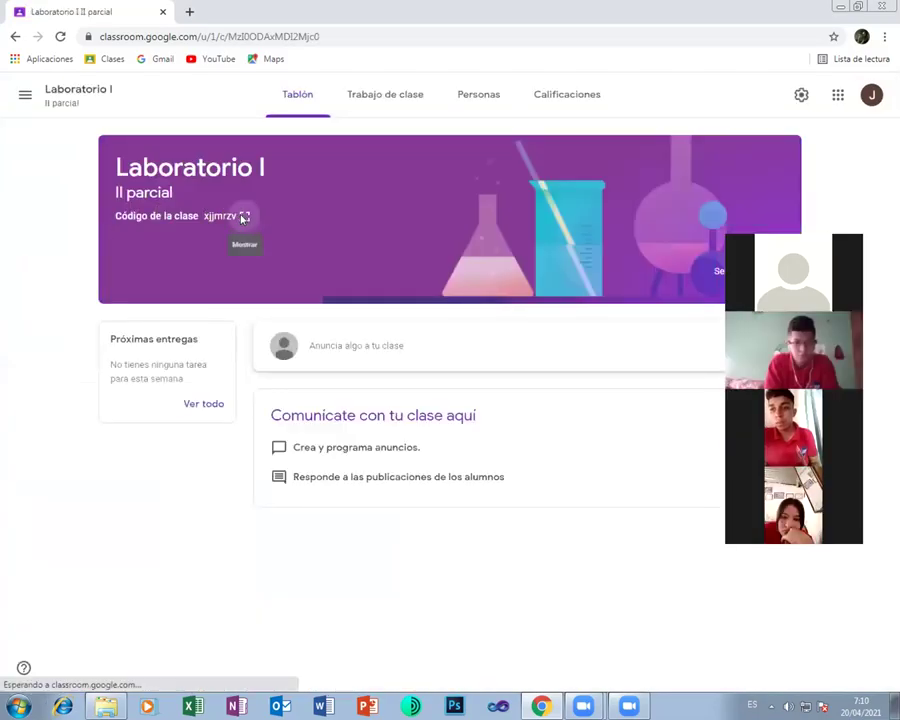
Display the Laboratorio I class code enlarged for students, then close it
click(243, 217)
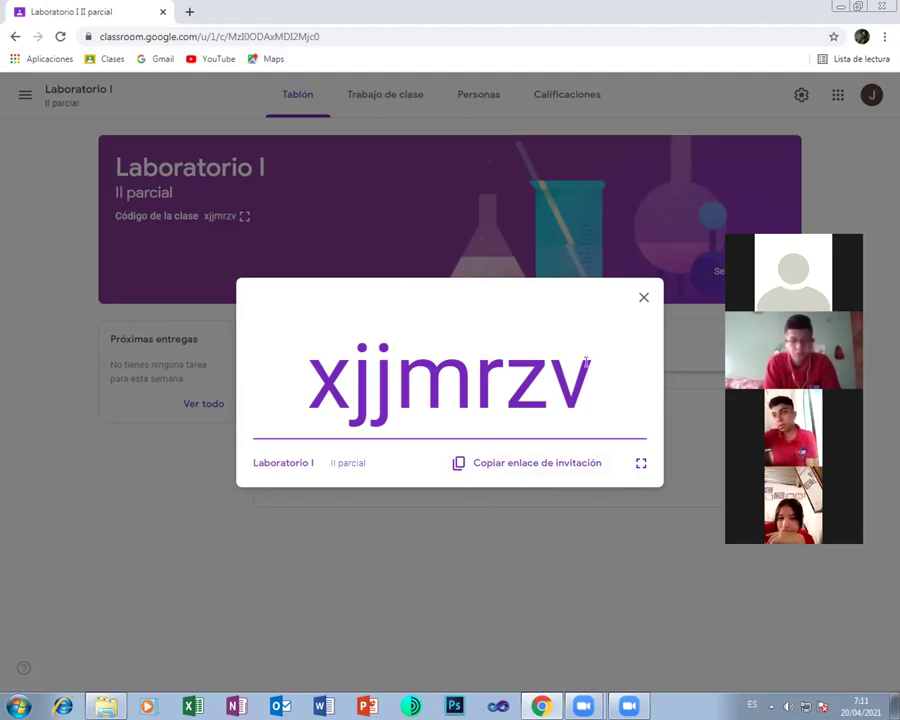
click(643, 297)
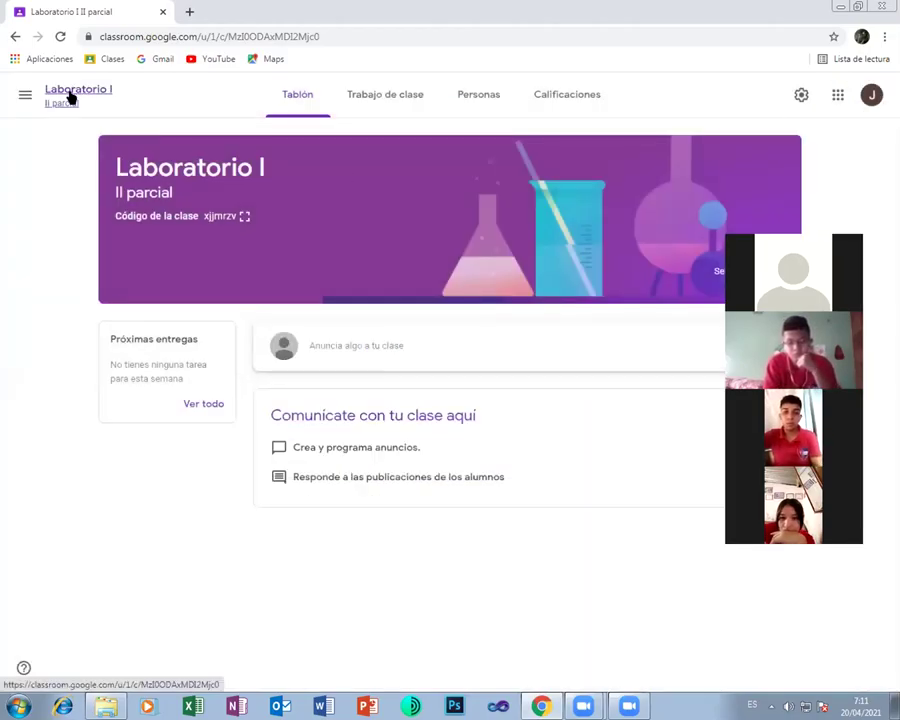
From the class list, rename the Laboratorio I class to 'Laboratorio III'
click(26, 96)
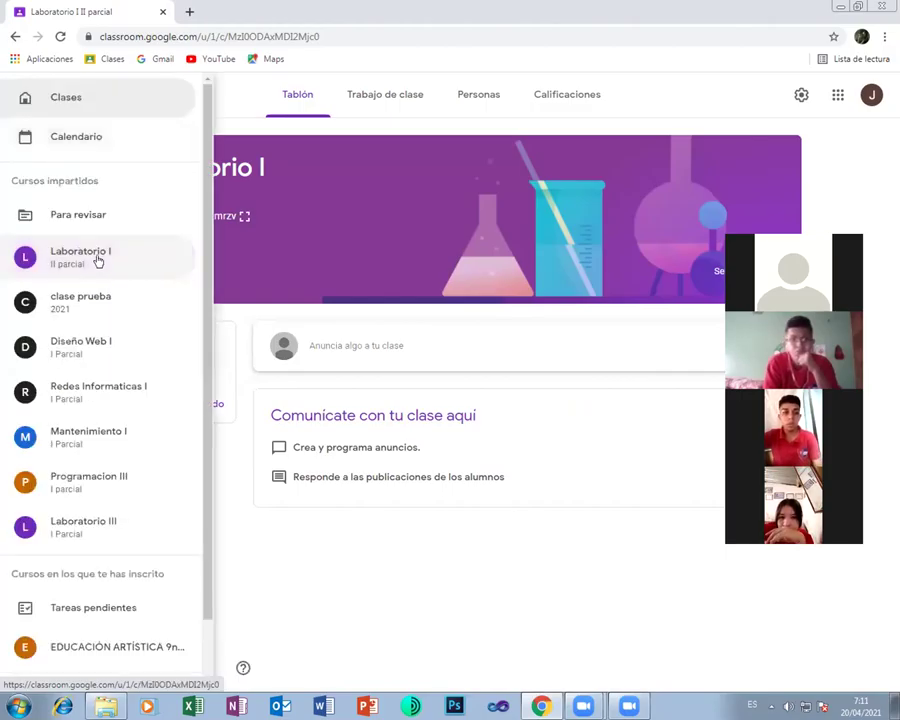
click(67, 99)
click(207, 199)
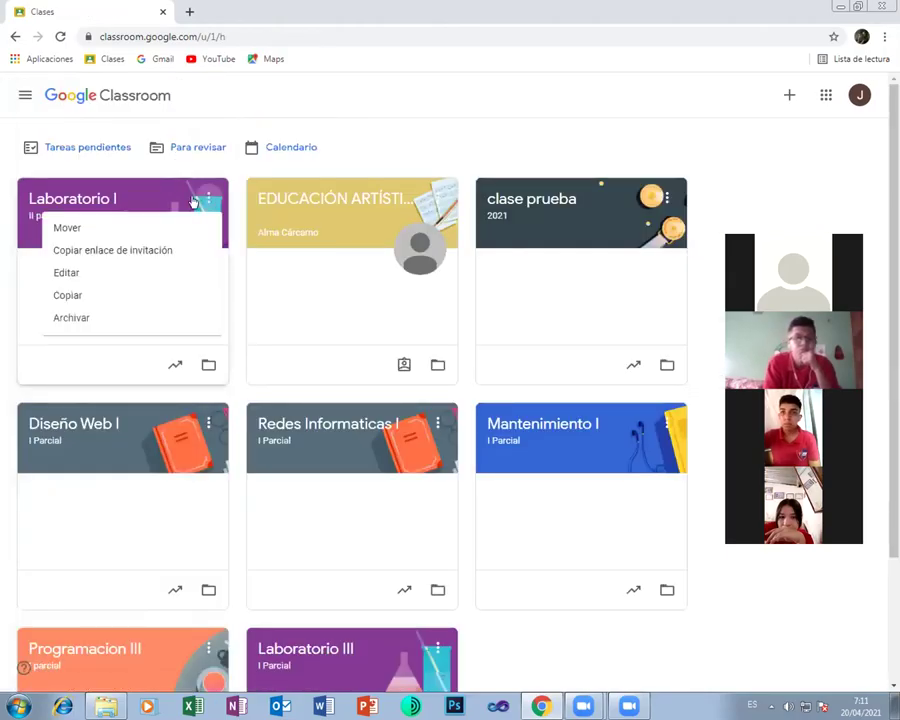
click(67, 274)
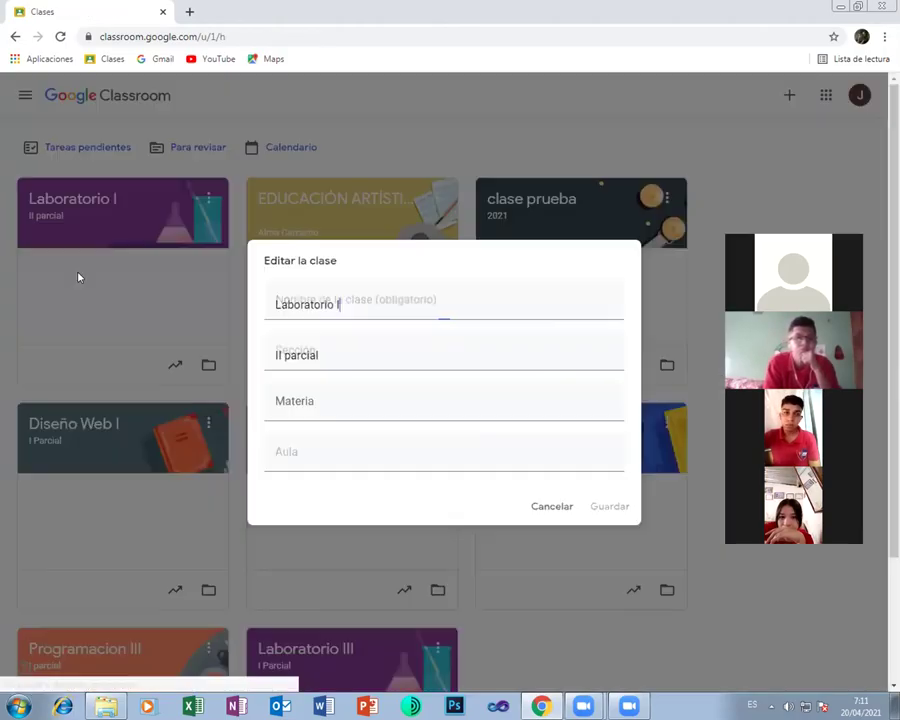
text(I)
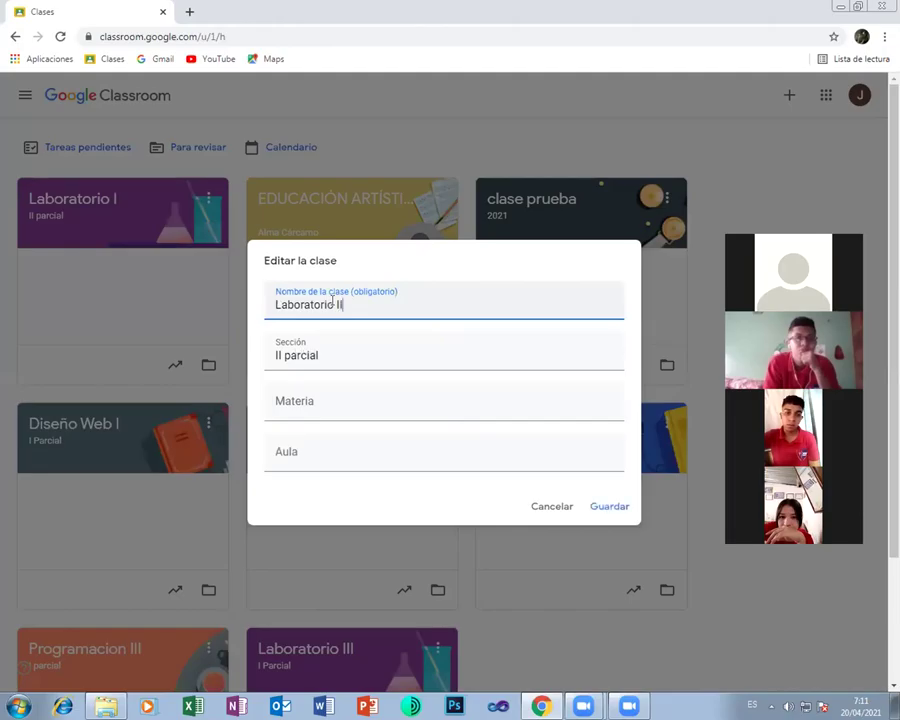
text(I)
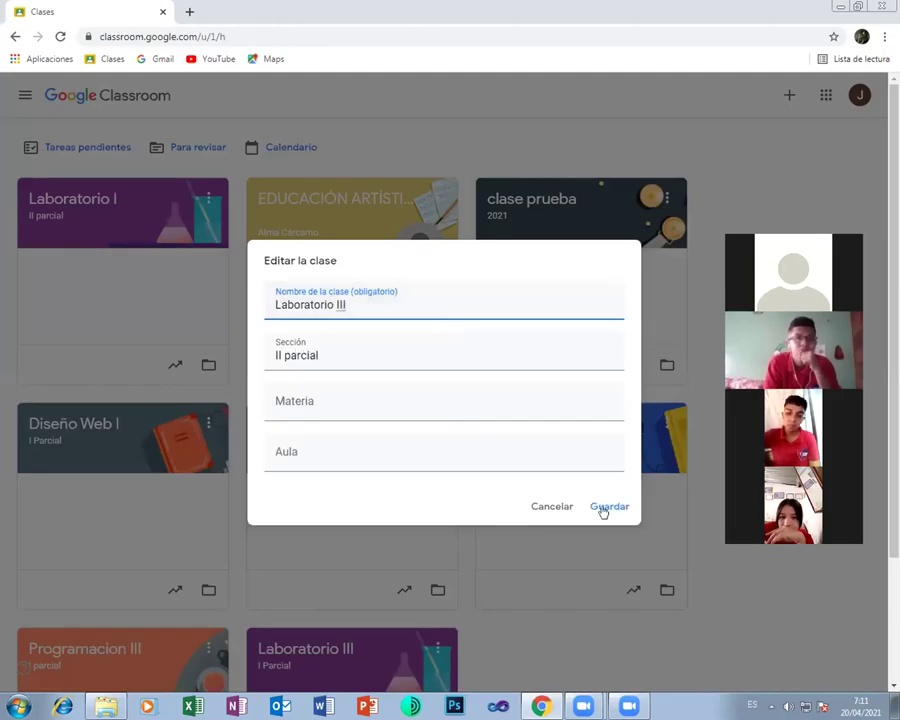
click(604, 508)
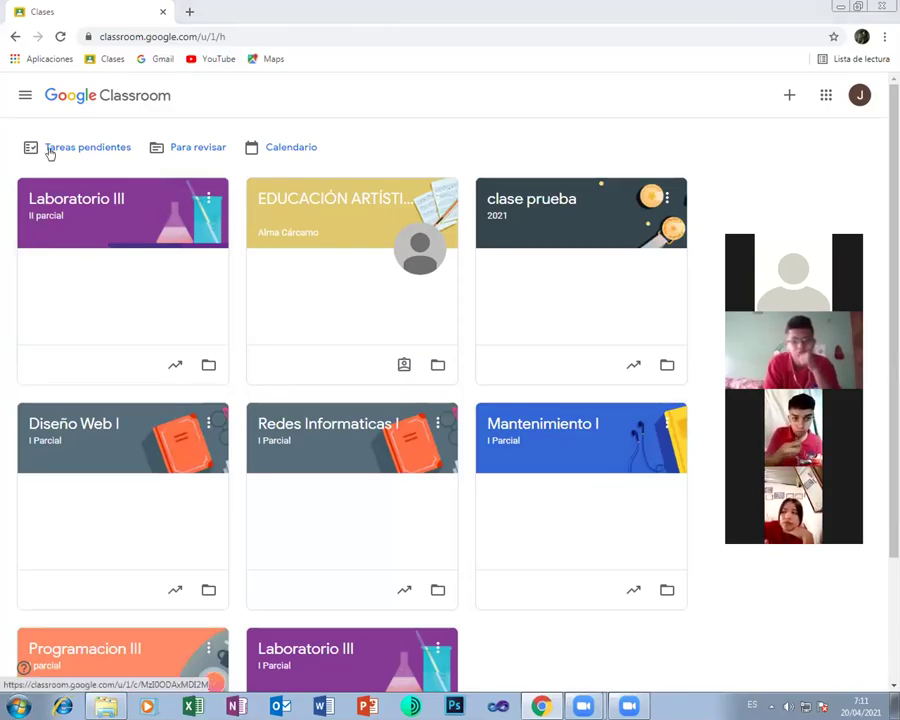
Create the class 'Programacion III' with section 'II parcial', accepting the school-use notice
click(789, 94)
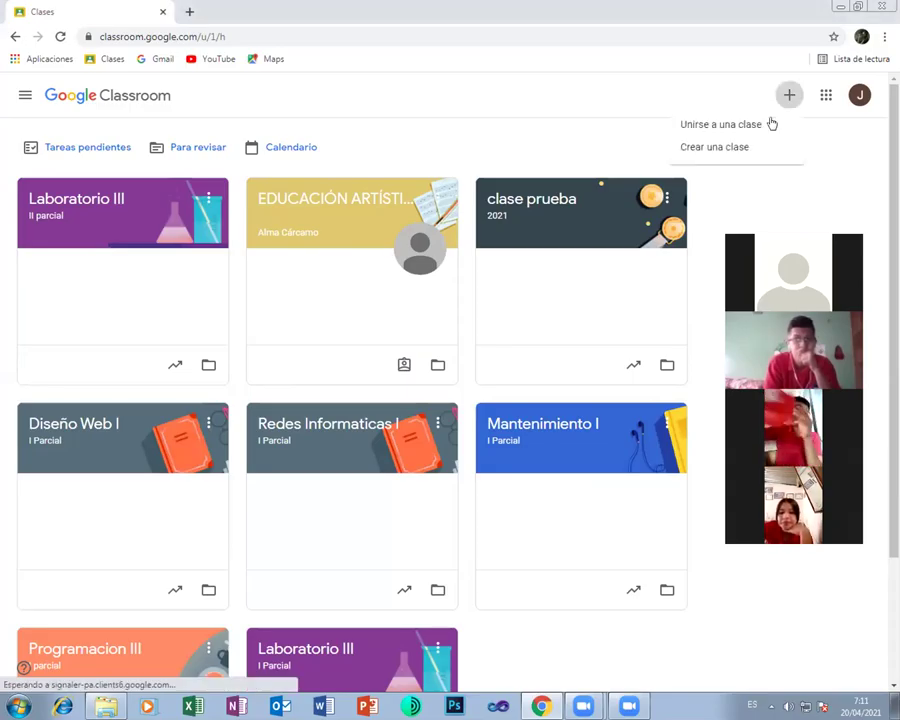
click(705, 152)
click(425, 500)
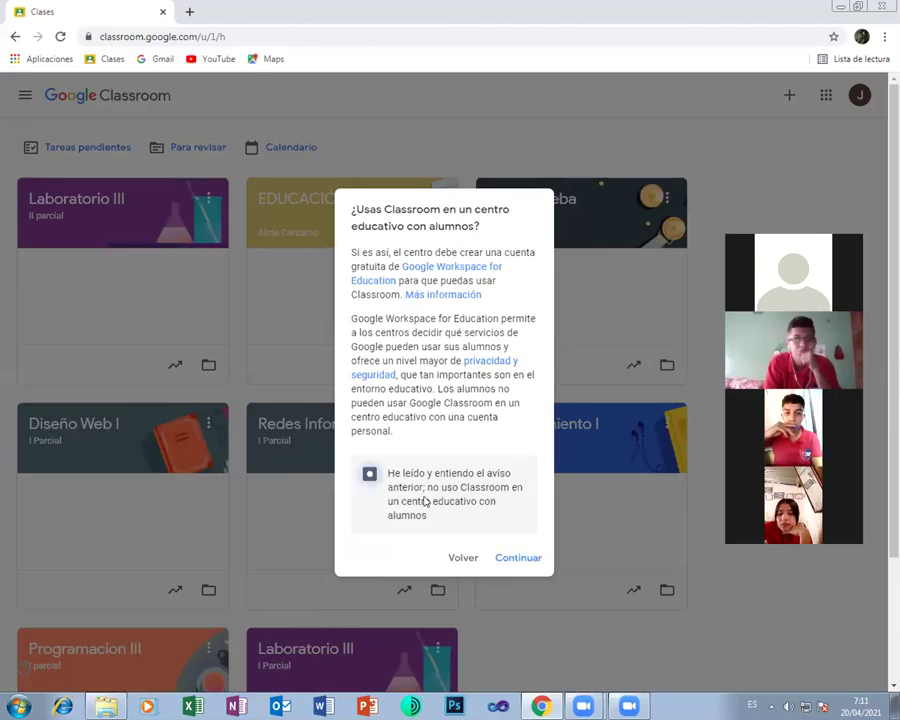
click(526, 558)
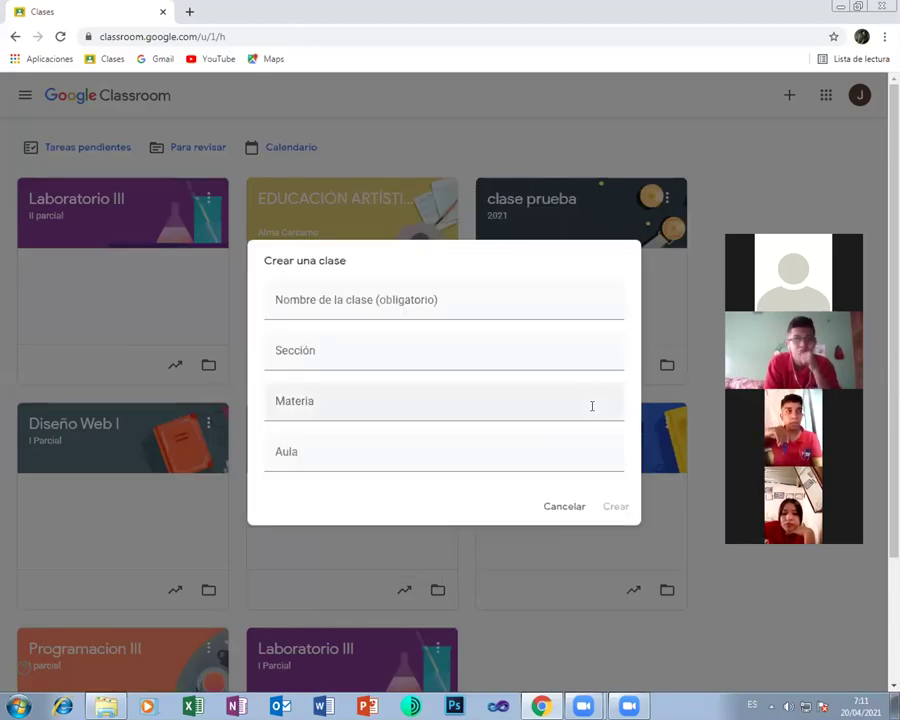
click(411, 300)
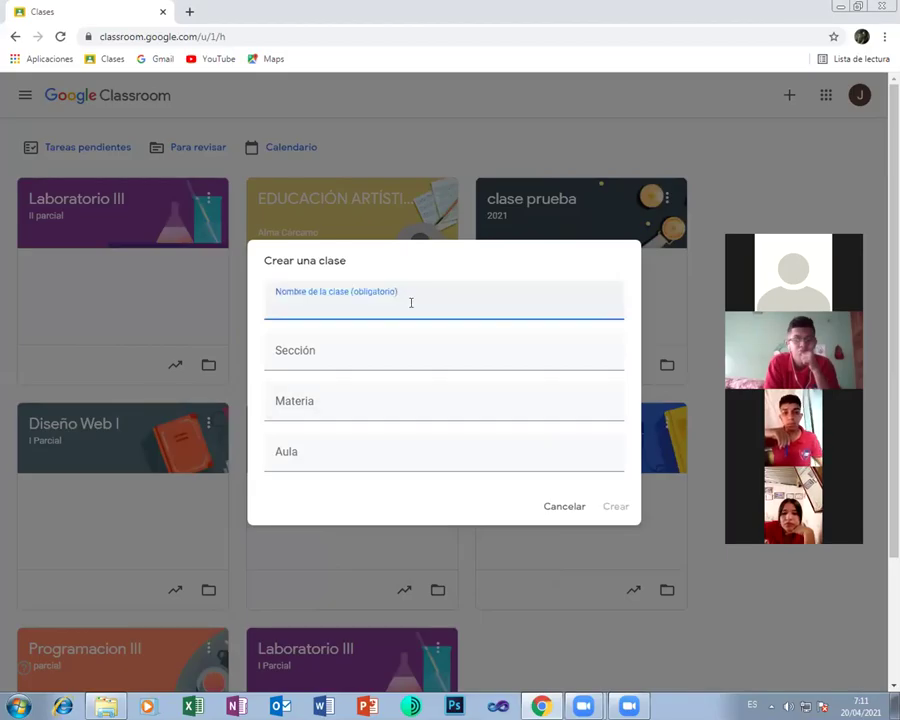
text(Progra)
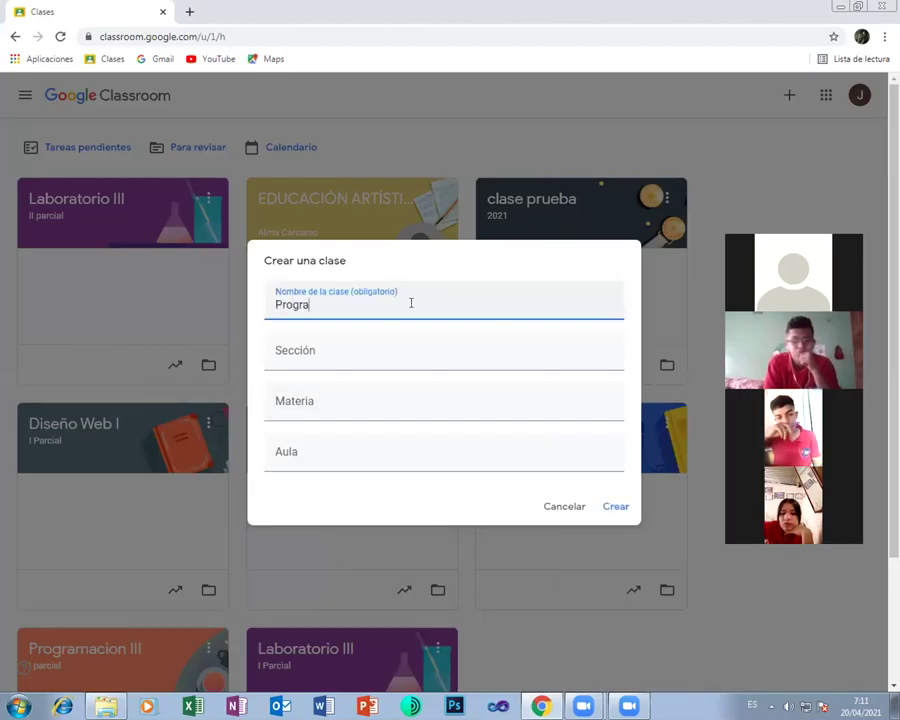
text(macion II)
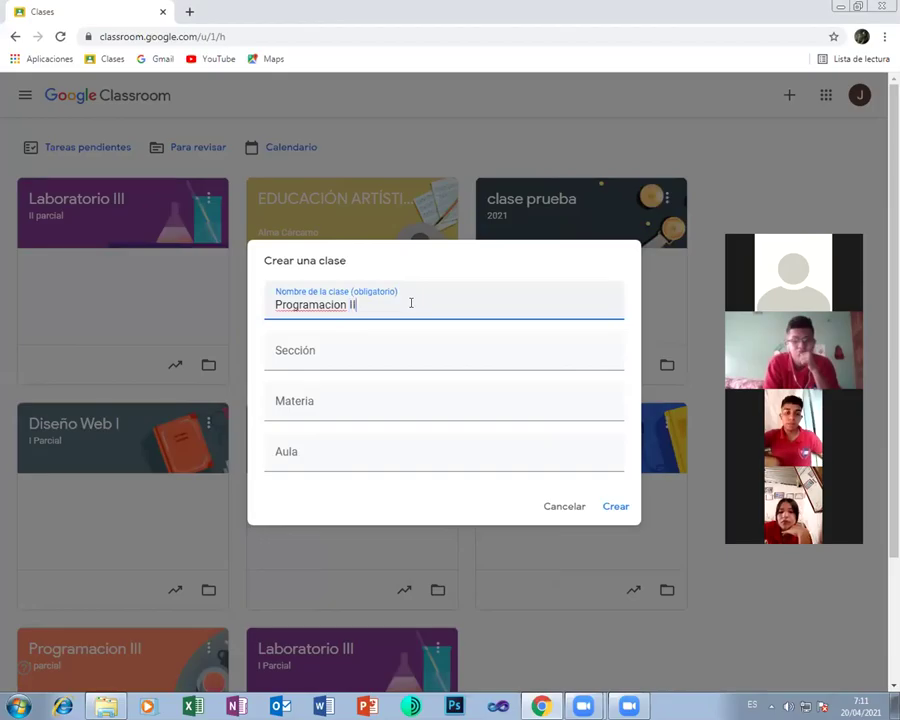
text(I)
click(293, 355)
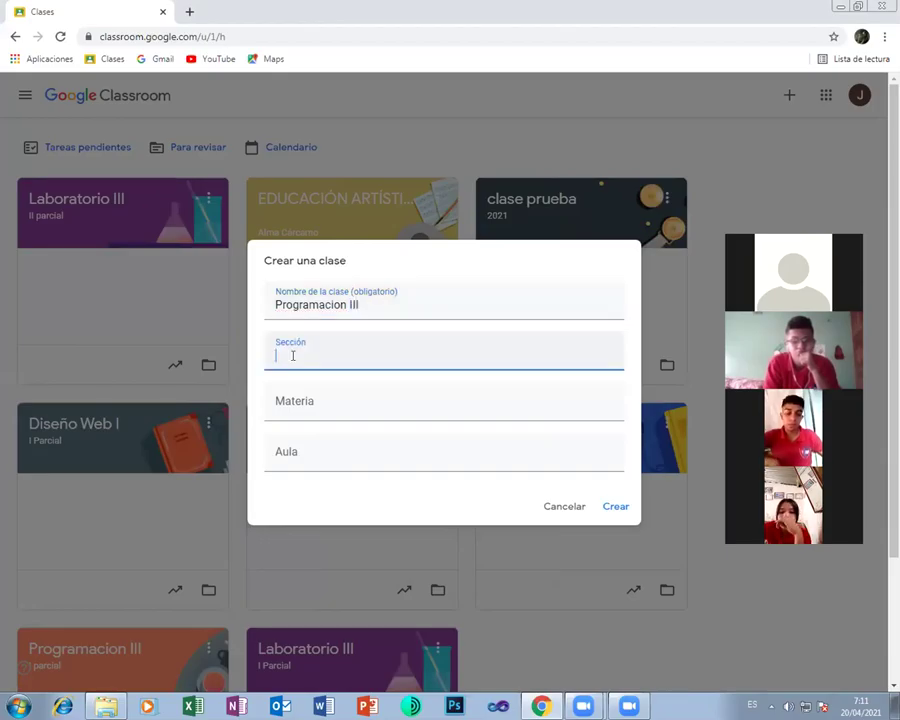
text(II parc)
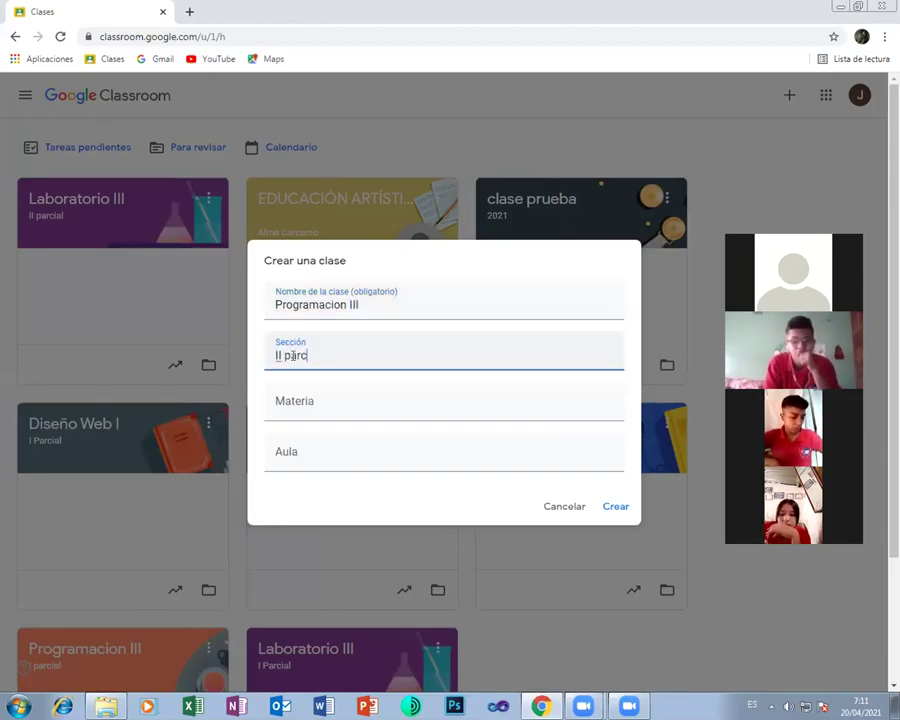
text(ial)
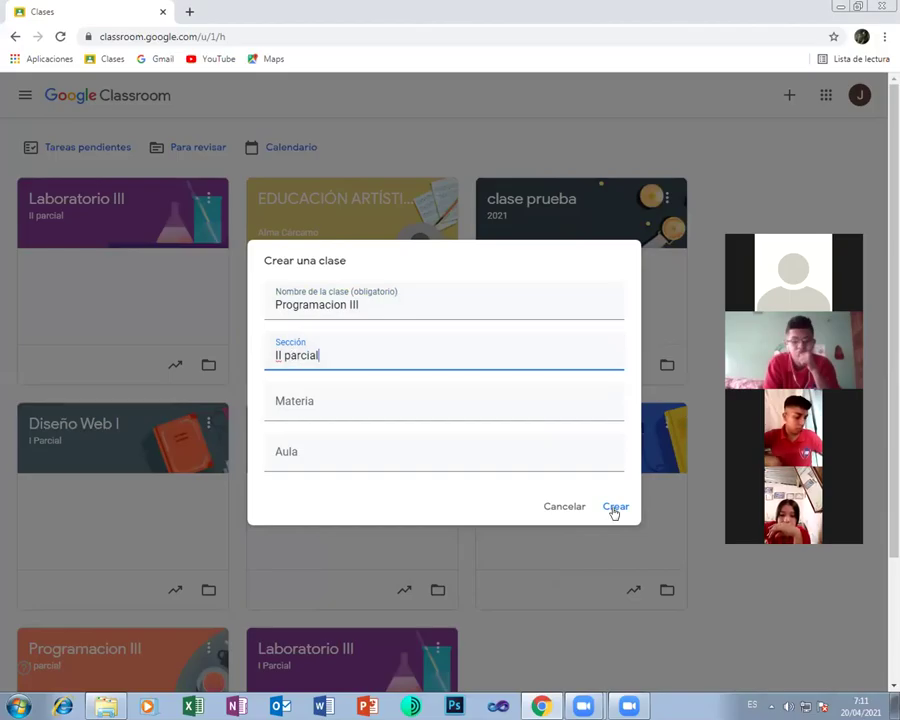
click(600, 503)
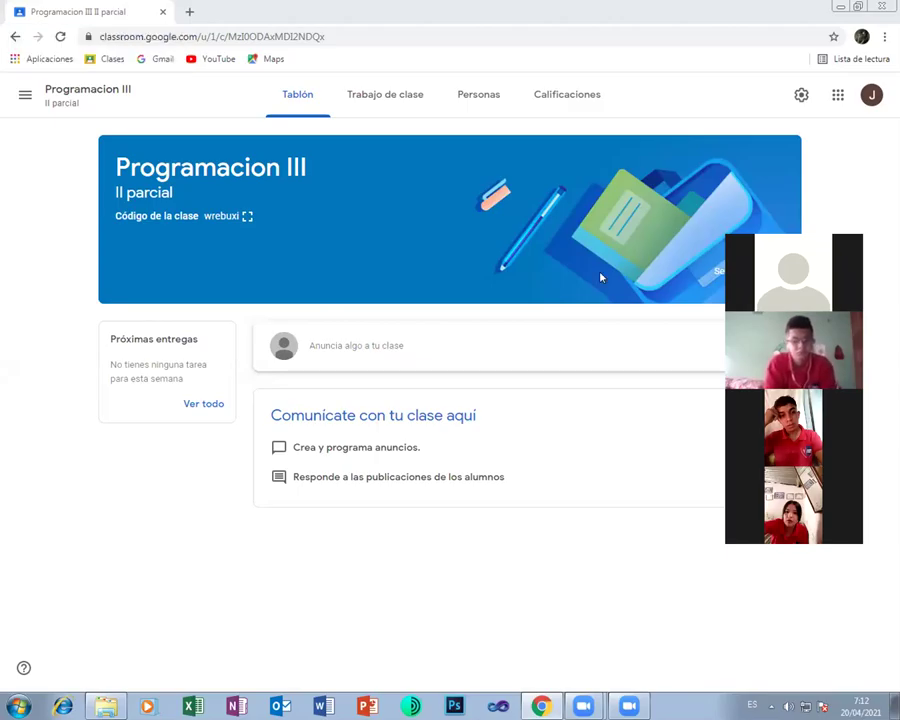
click(250, 216)
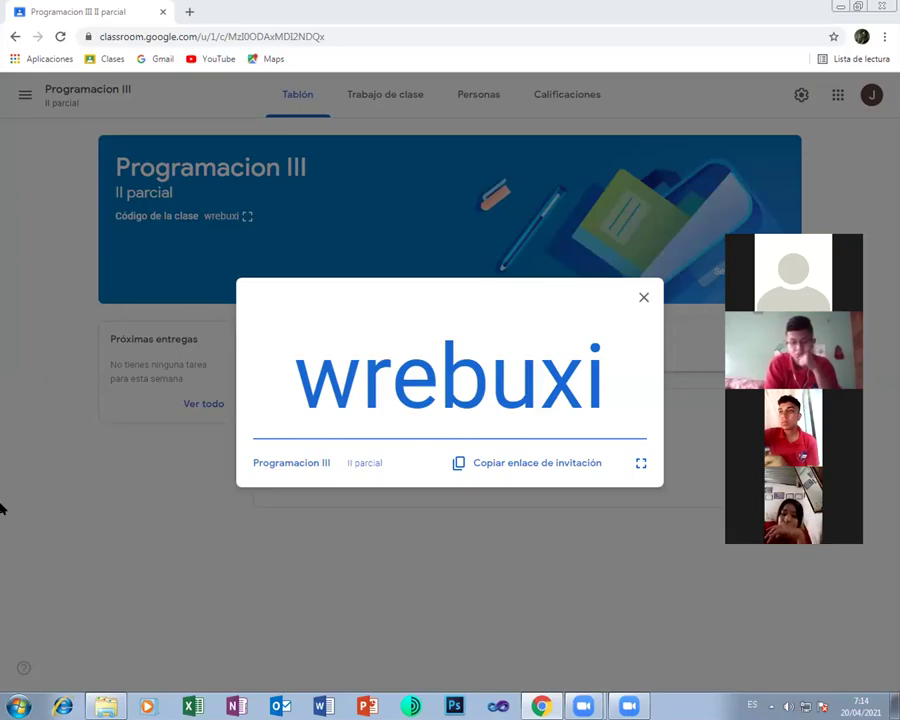
Close the enlarged class code and return to the list of all classes
click(645, 300)
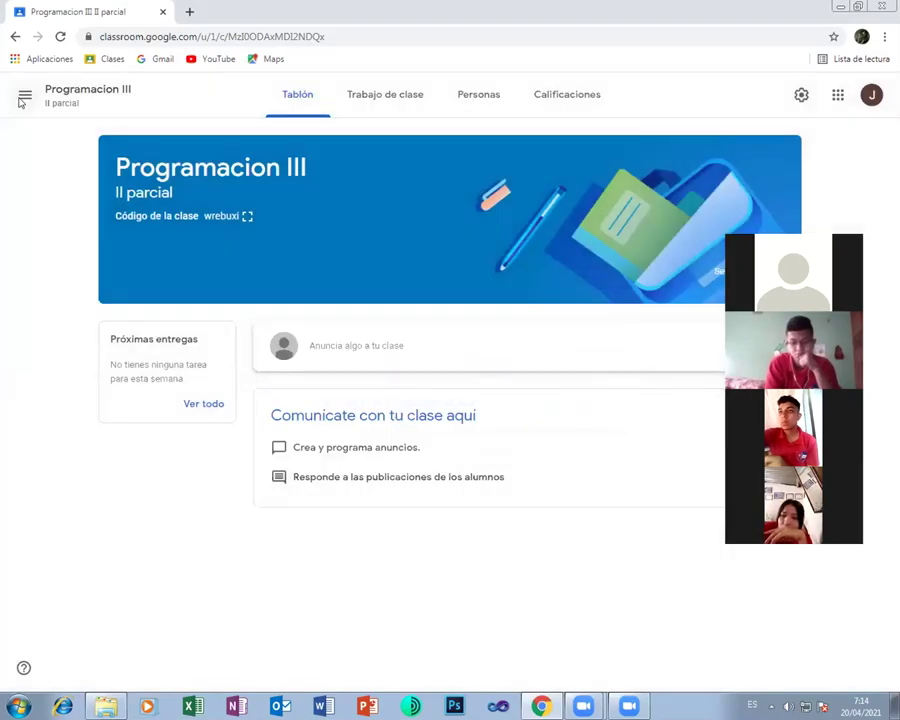
click(23, 93)
click(65, 100)
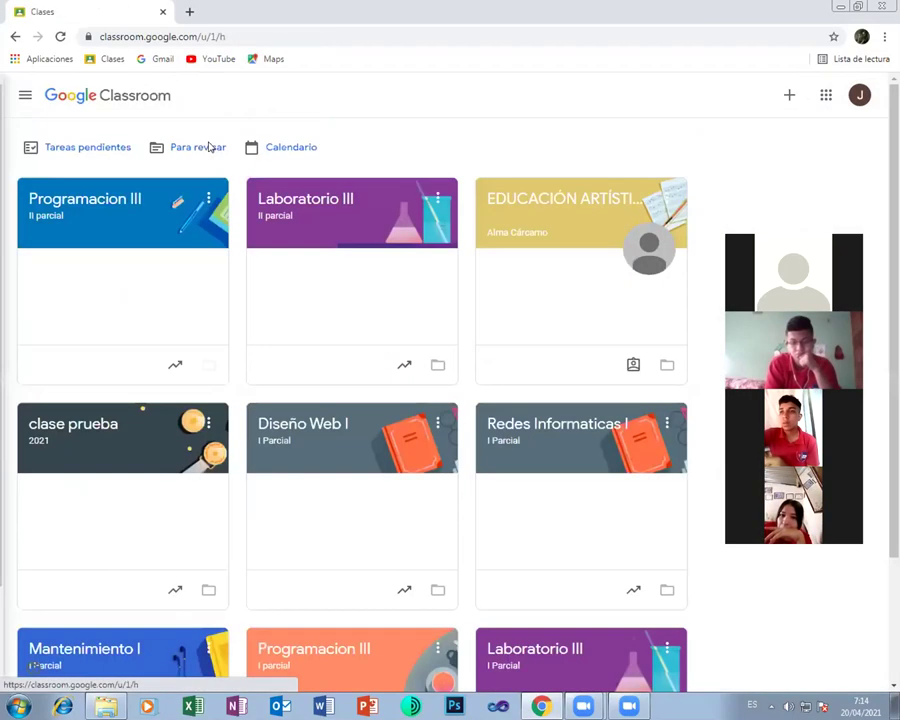
Create the class 'Diseño Web I' with section 'II parcial', fixing a typo in the section
click(789, 95)
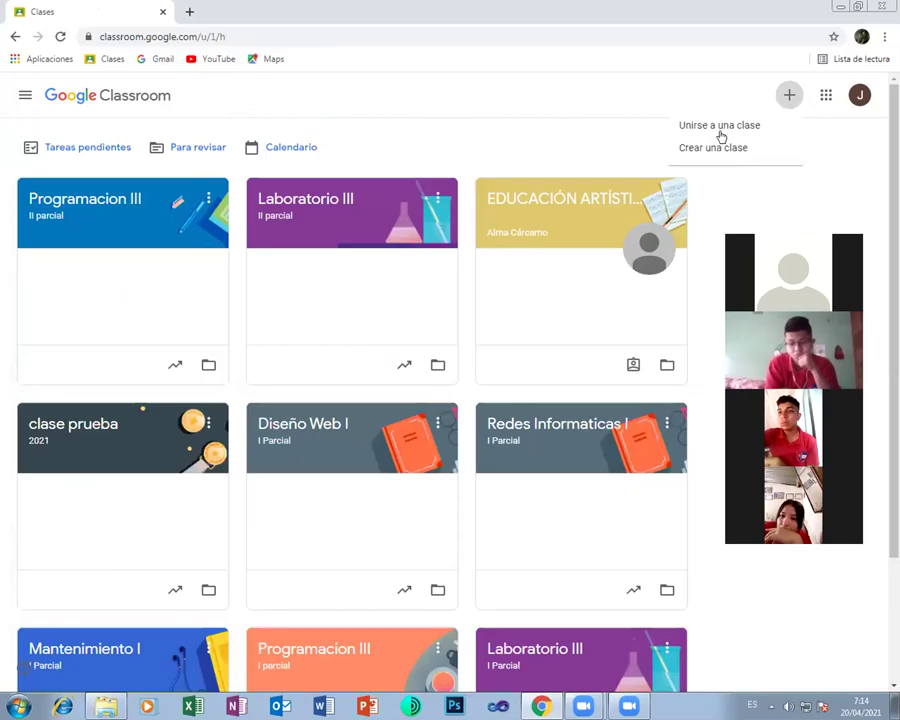
click(713, 147)
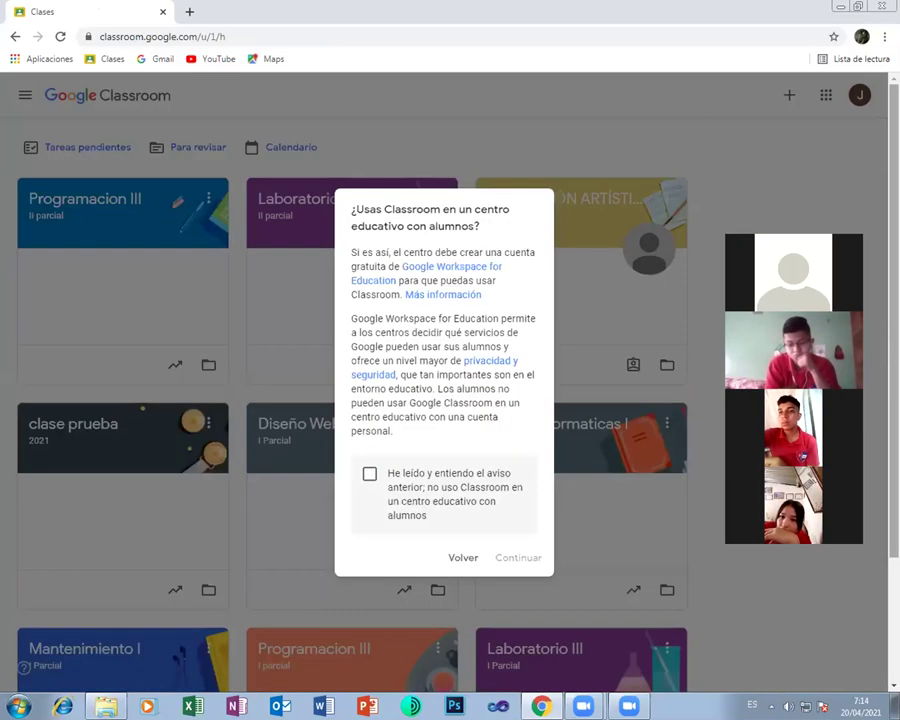
click(398, 480)
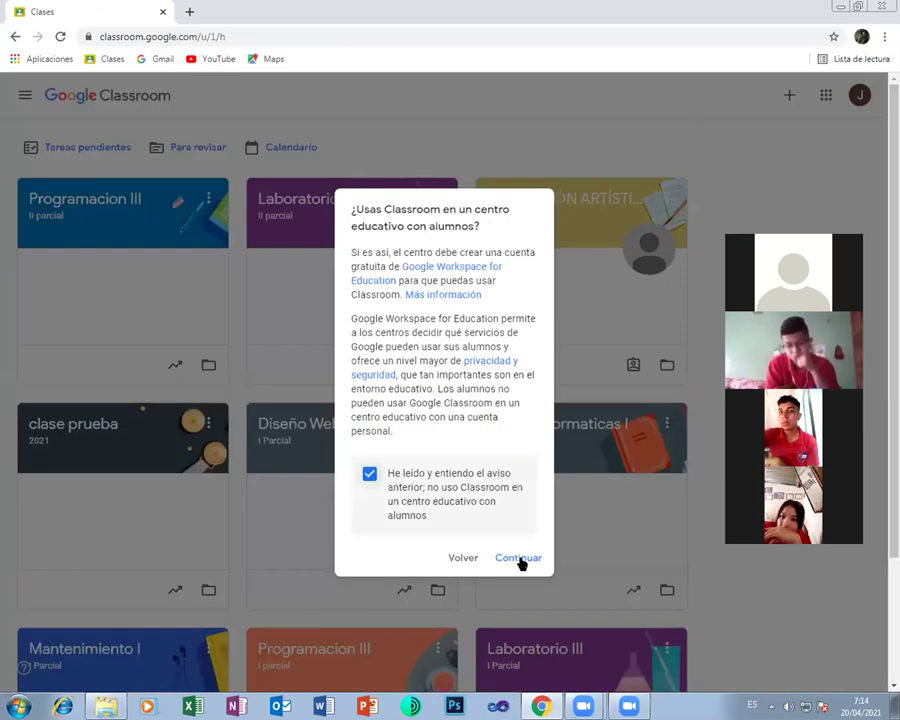
click(519, 559)
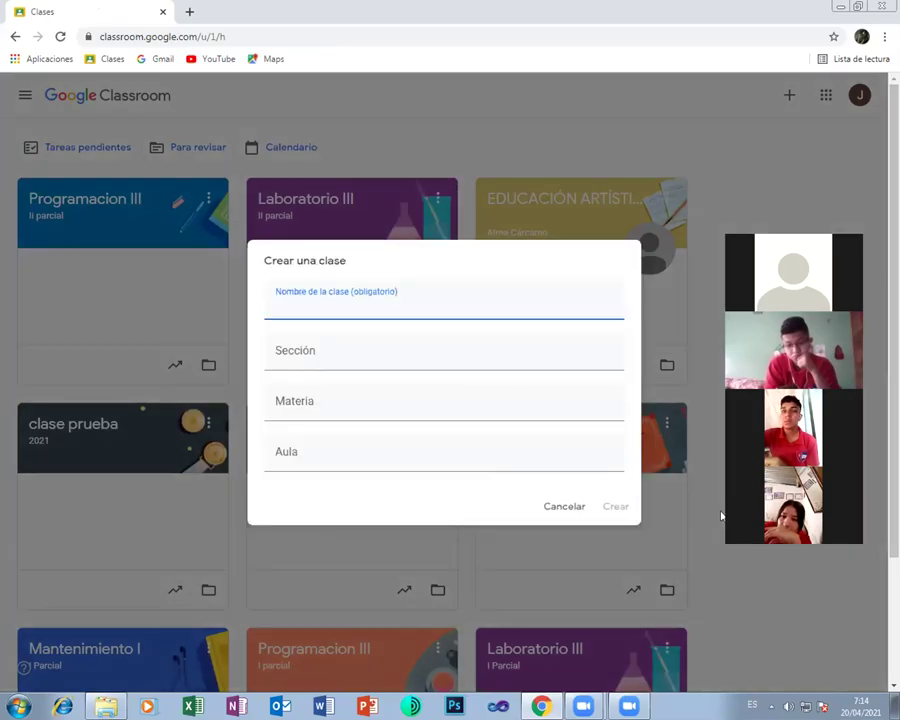
text(Dise)
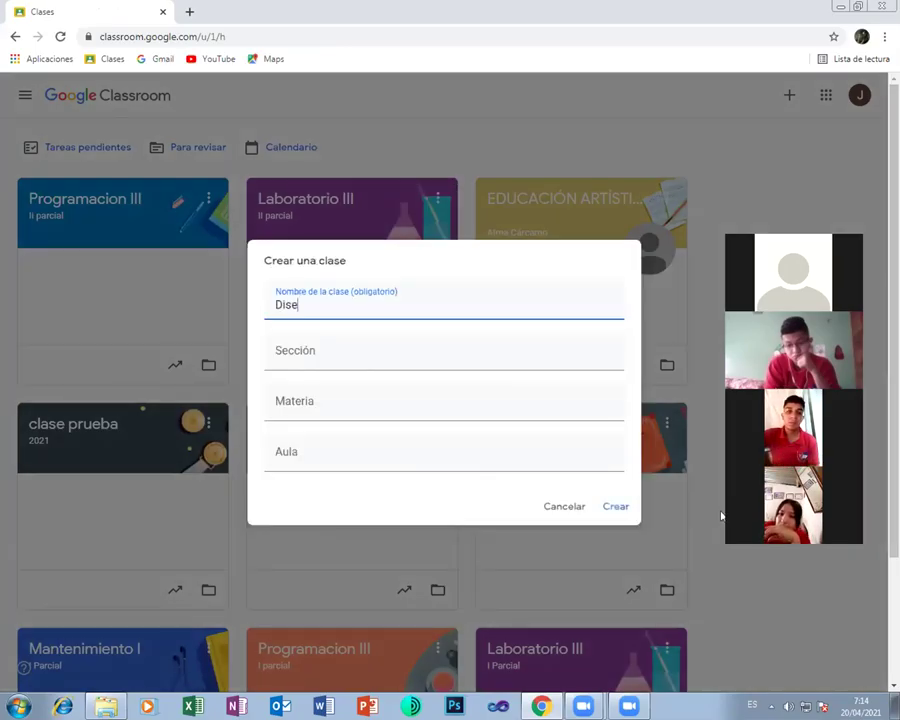
text(ño We)
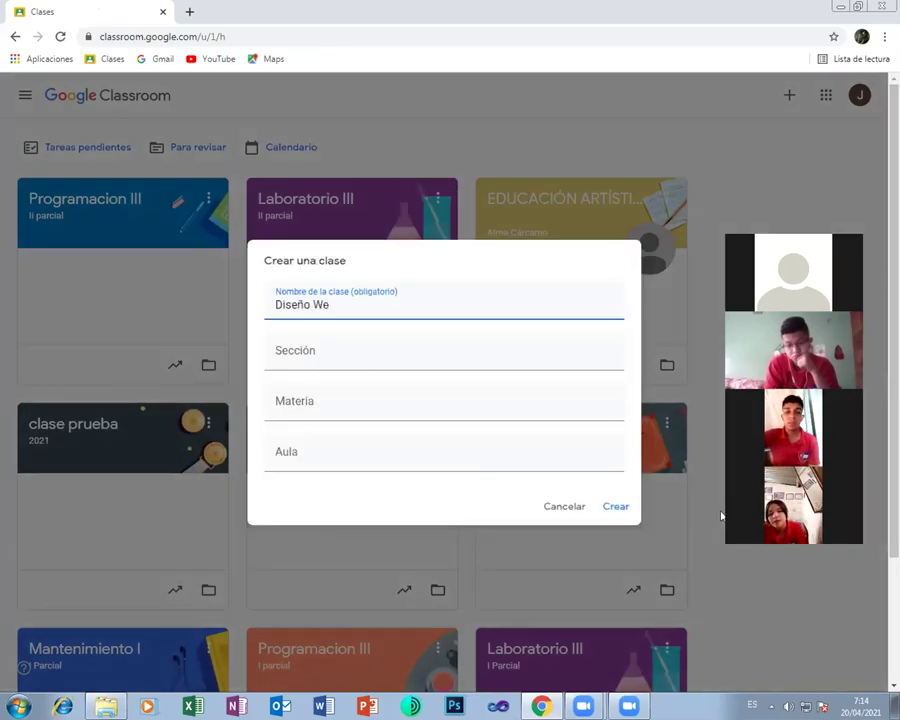
text(b I)
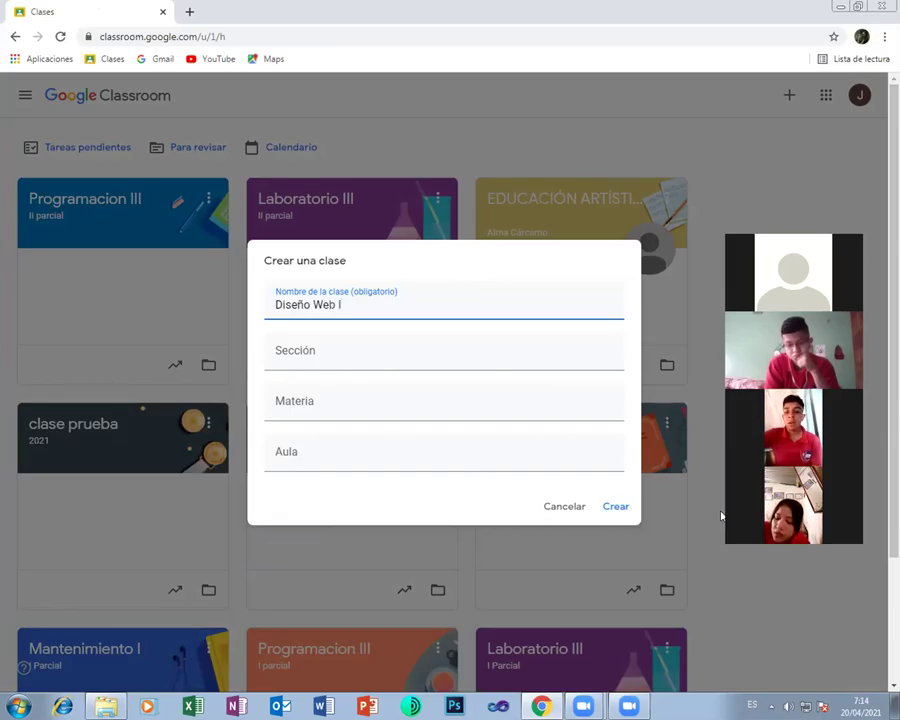
click(347, 356)
text(II)
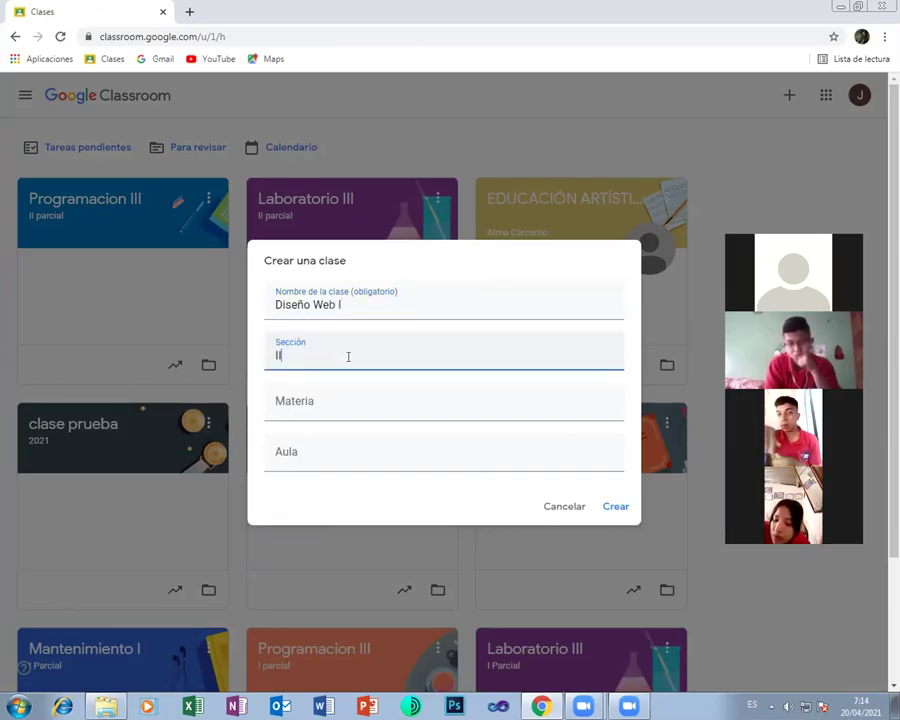
text( P)
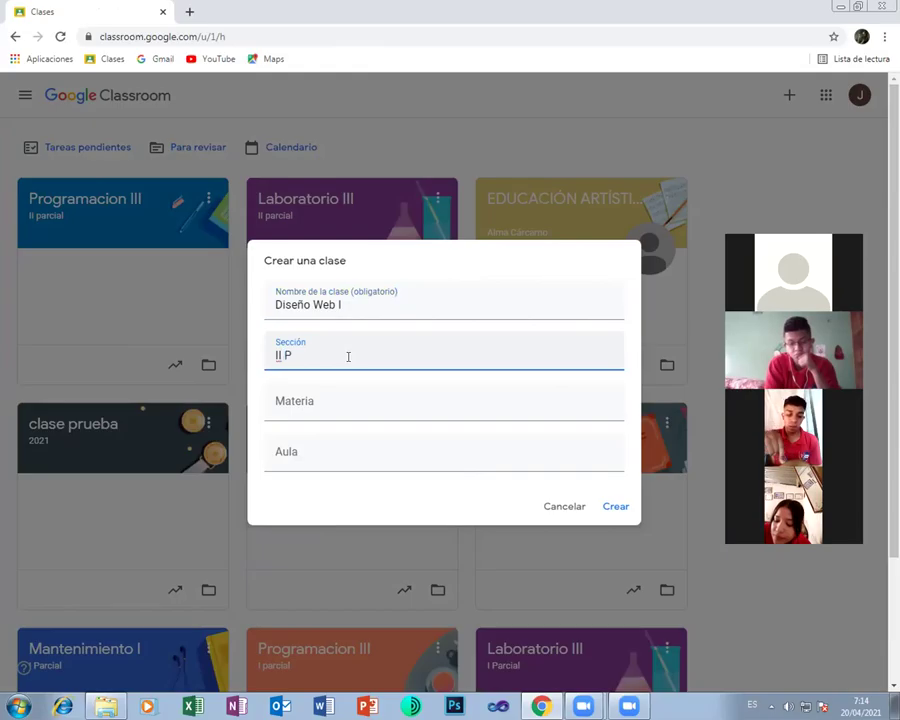
key(BackSpace)
text(par)
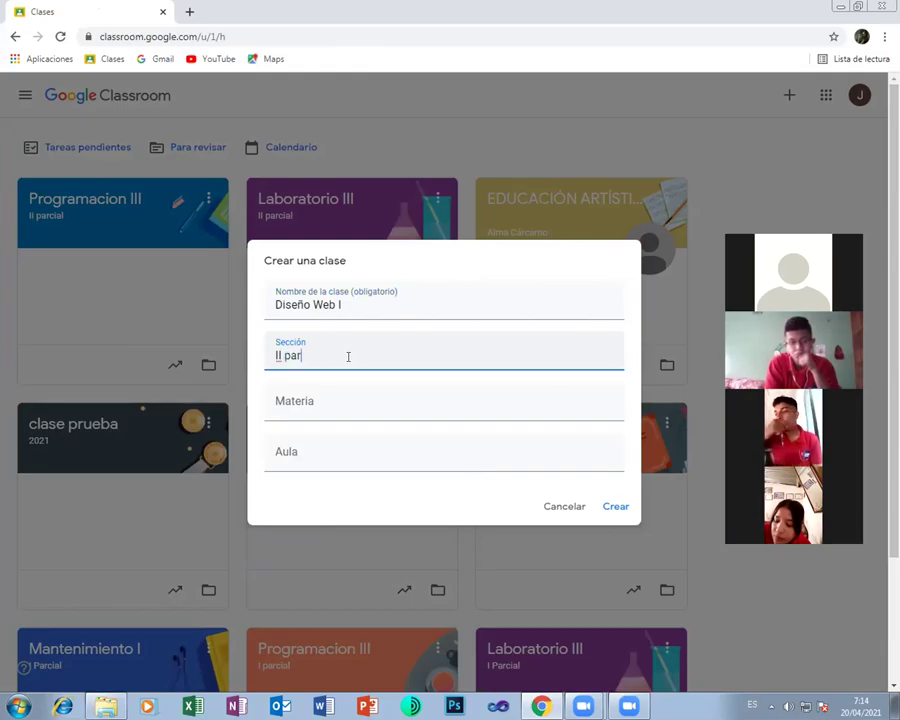
text(cial)
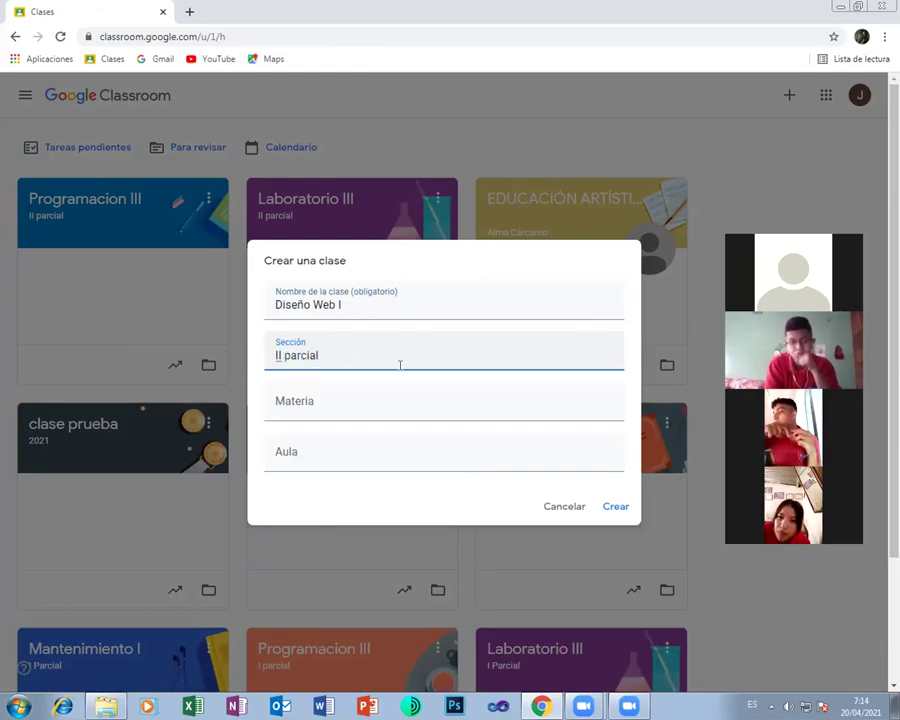
click(614, 507)
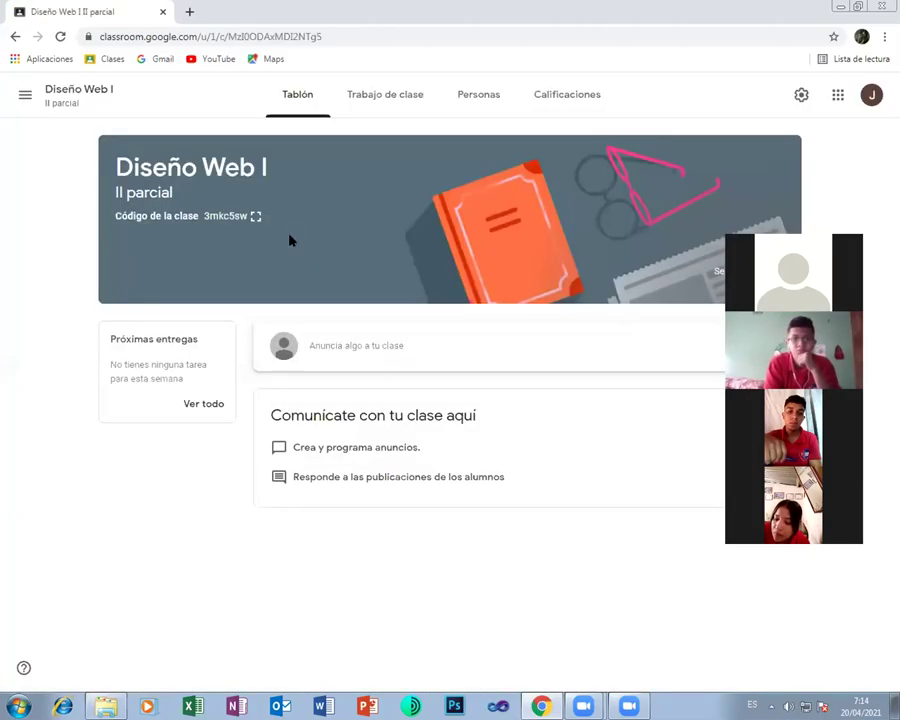
Display the Diseño Web I class code enlarged for students, then close it
click(255, 216)
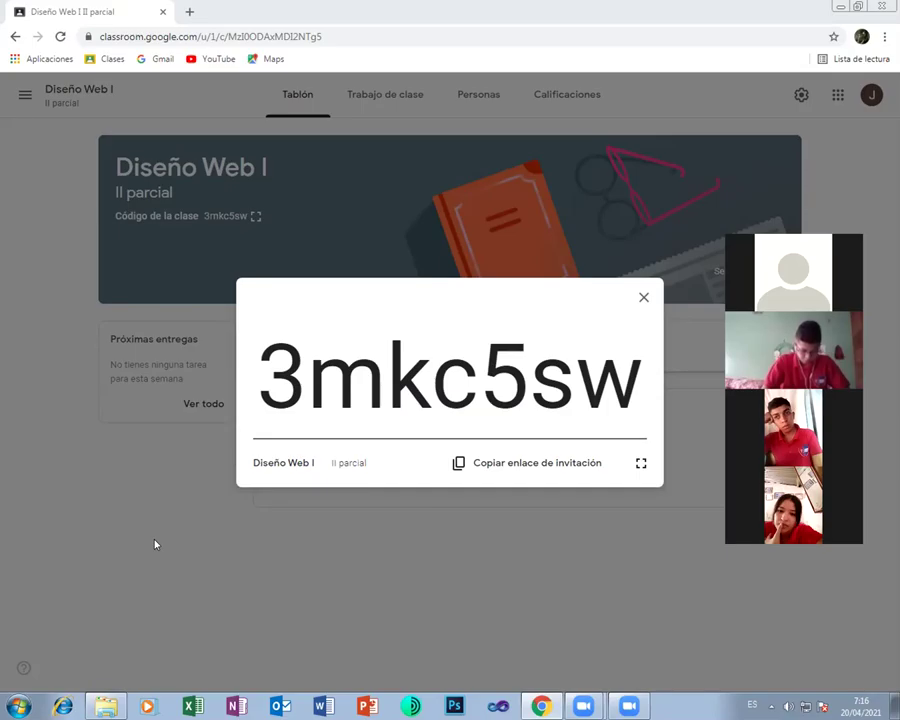
click(644, 297)
click(18, 92)
click(25, 94)
From the class list, create the class 'Mantenimiento I' with section 'II parcial'
click(82, 96)
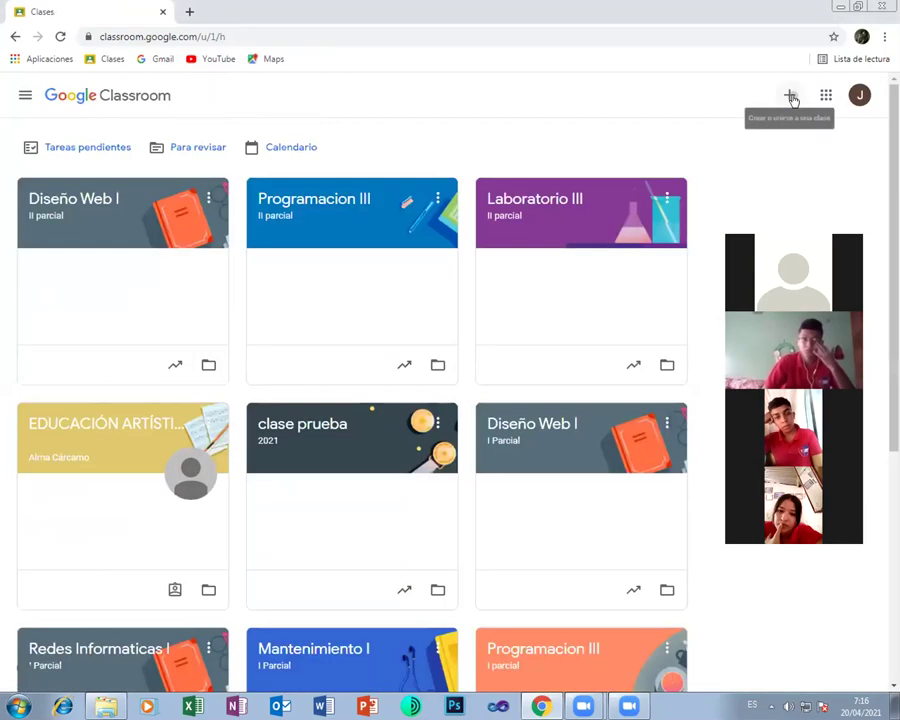
click(790, 96)
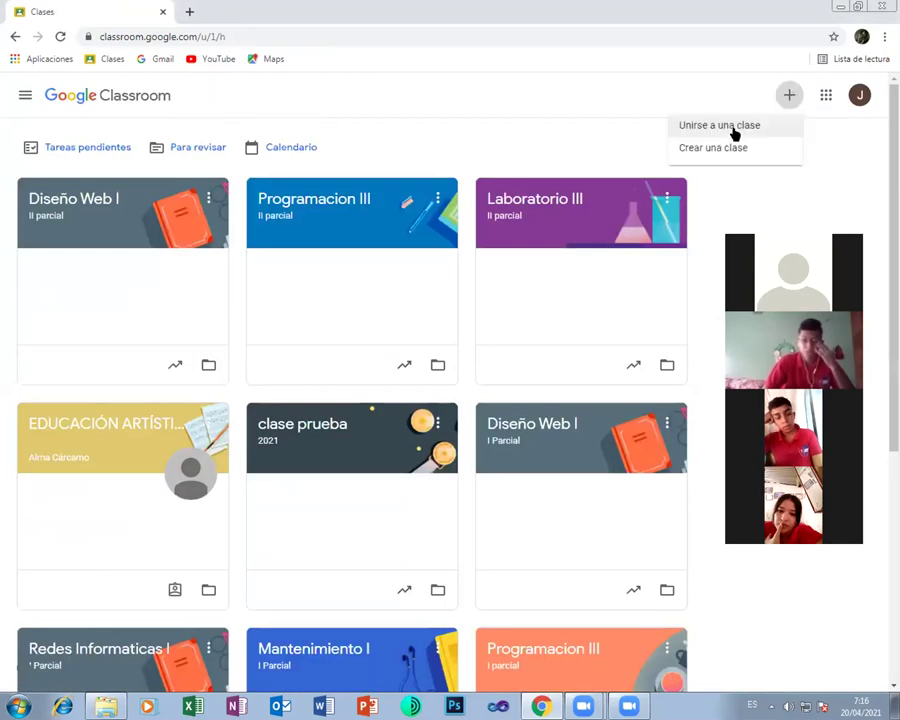
click(713, 147)
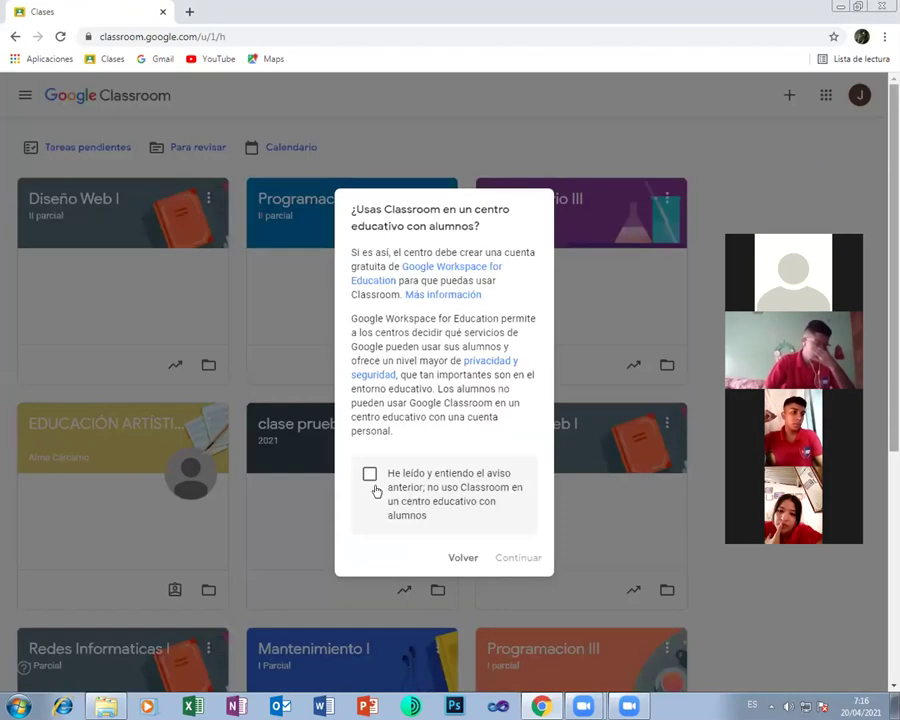
key(space)
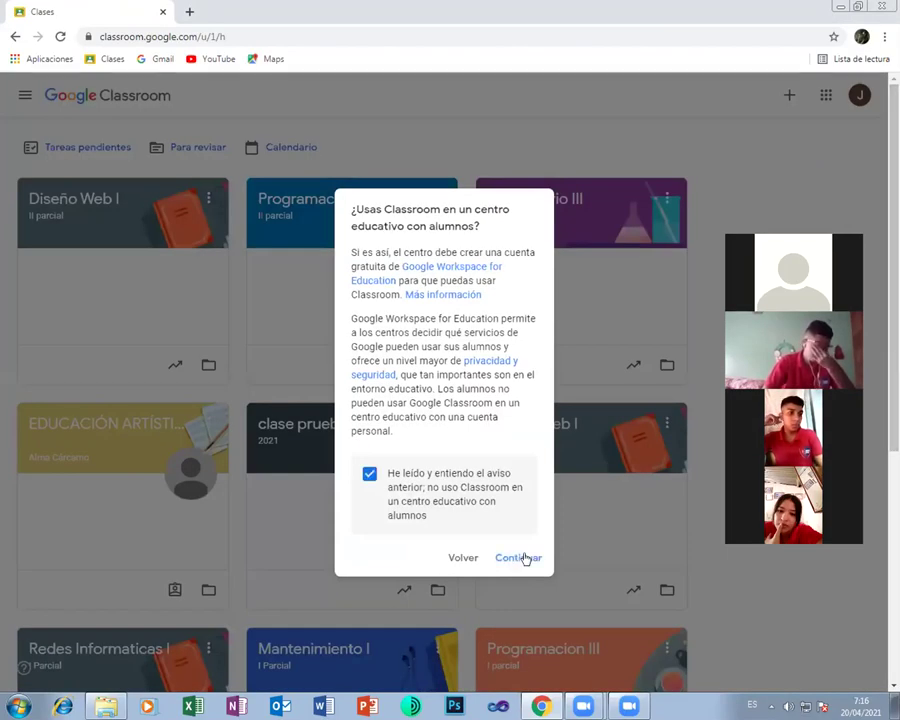
key(Return)
text(M)
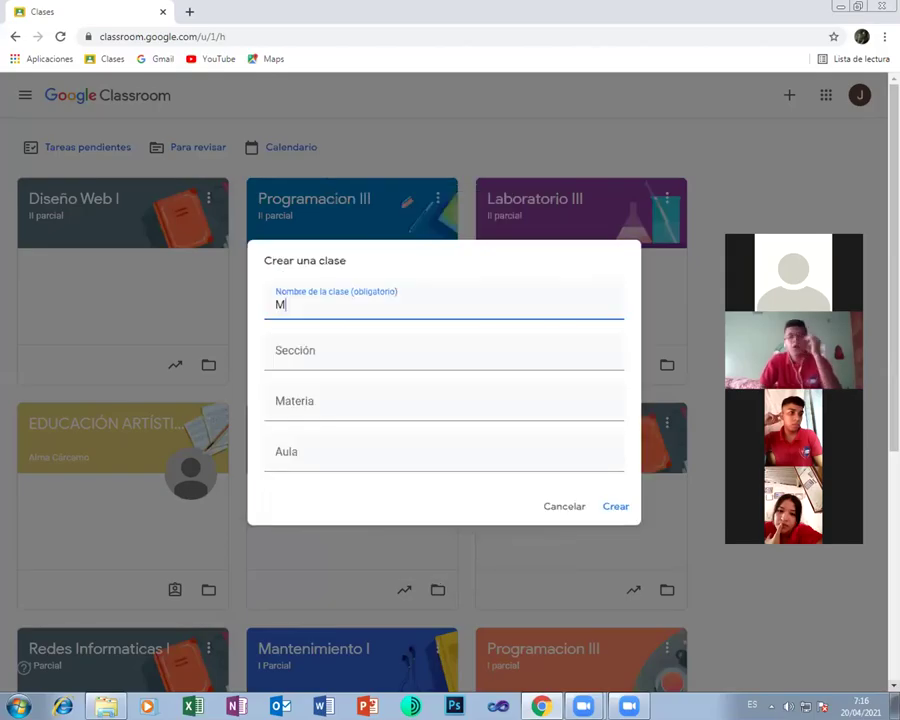
text(antenimien)
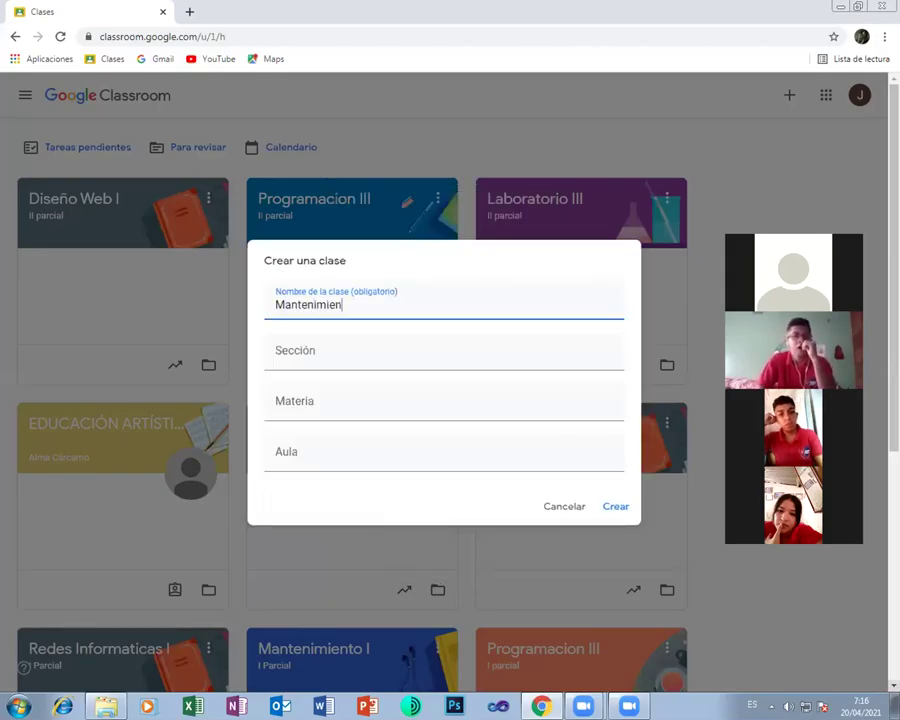
text(to I)
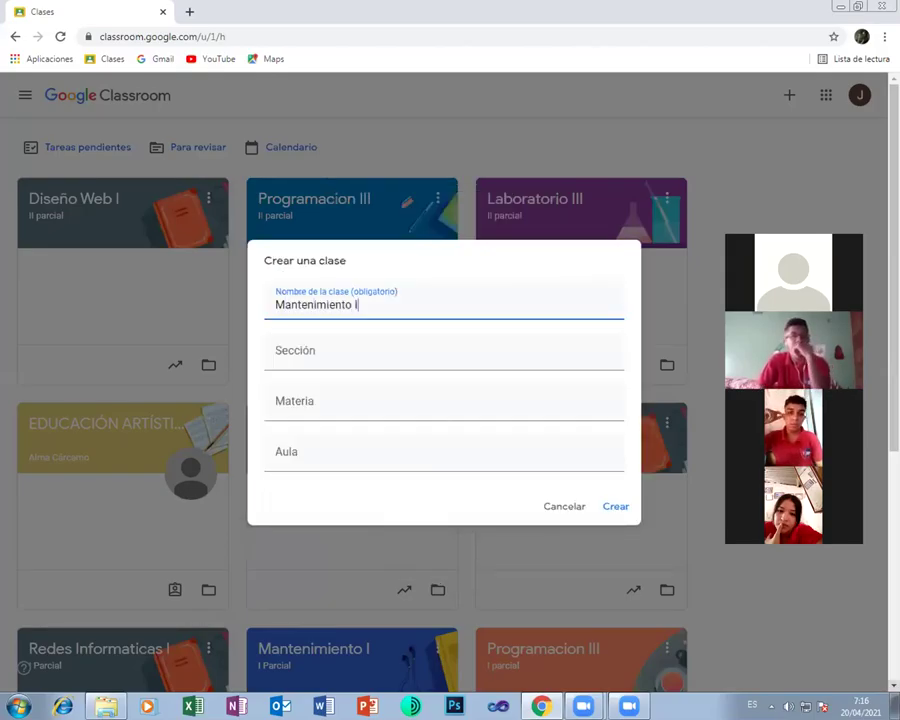
click(277, 356)
text(II)
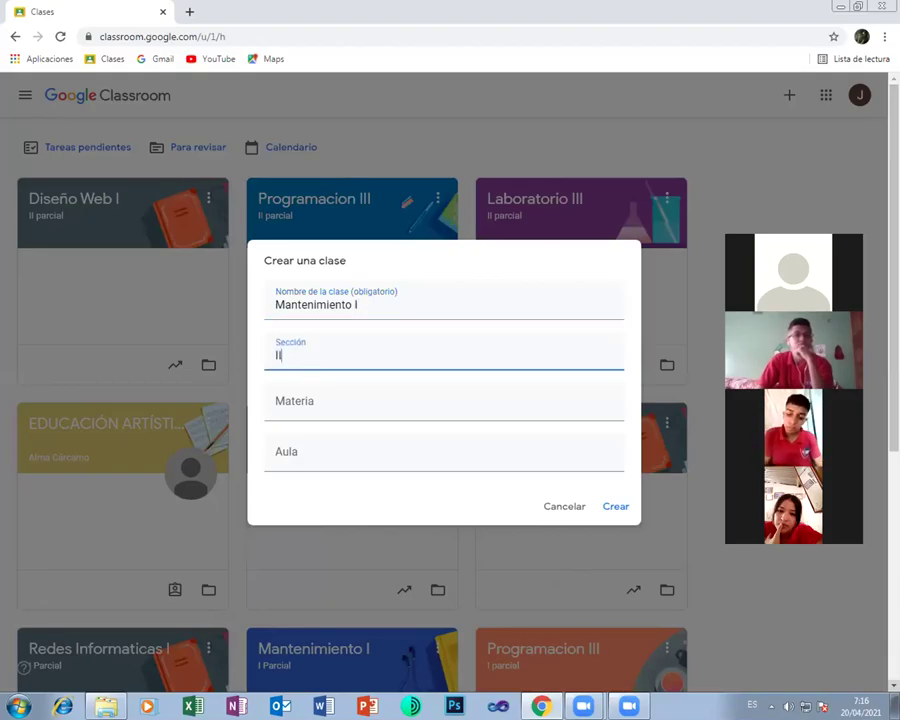
text( parcia)
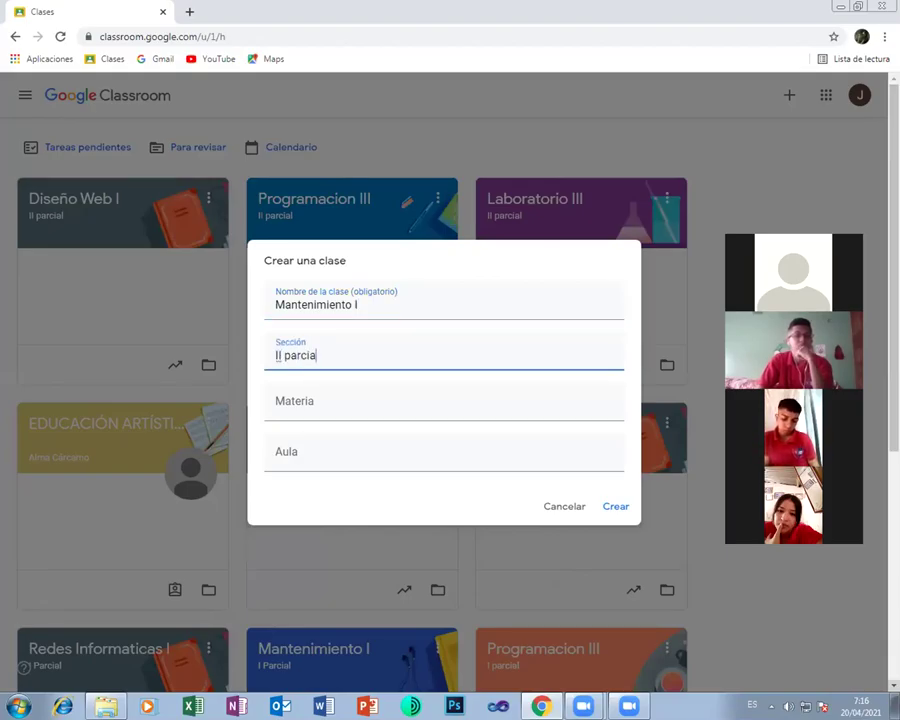
text(l)
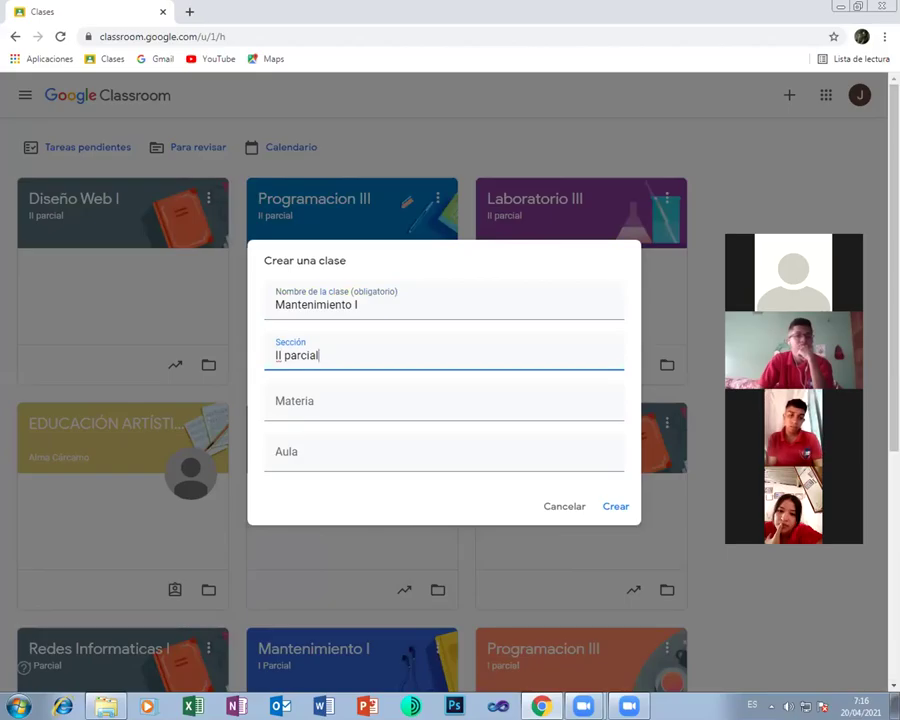
click(613, 506)
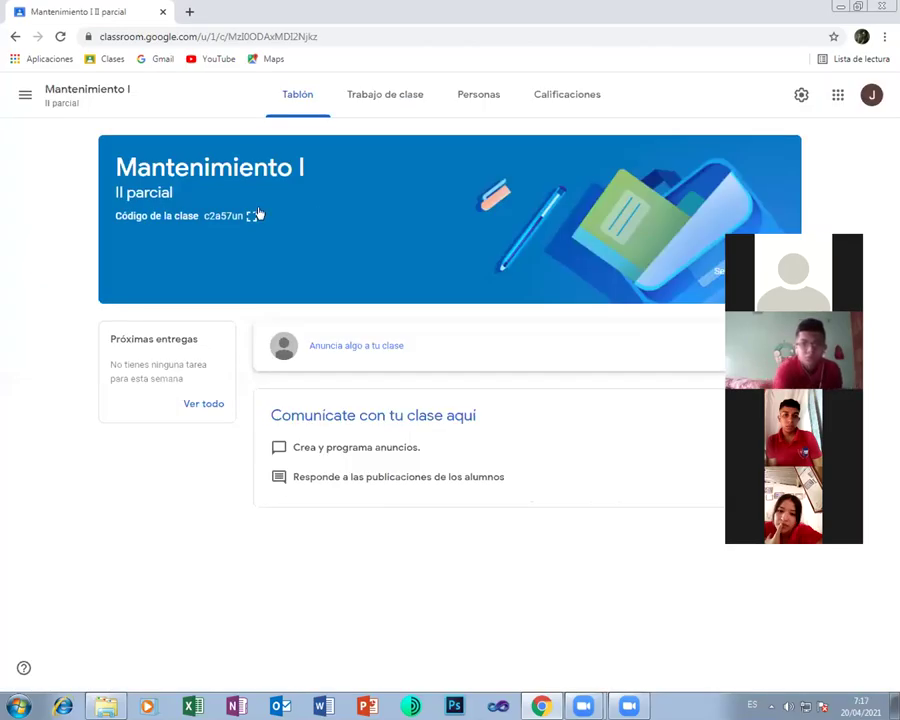
click(251, 215)
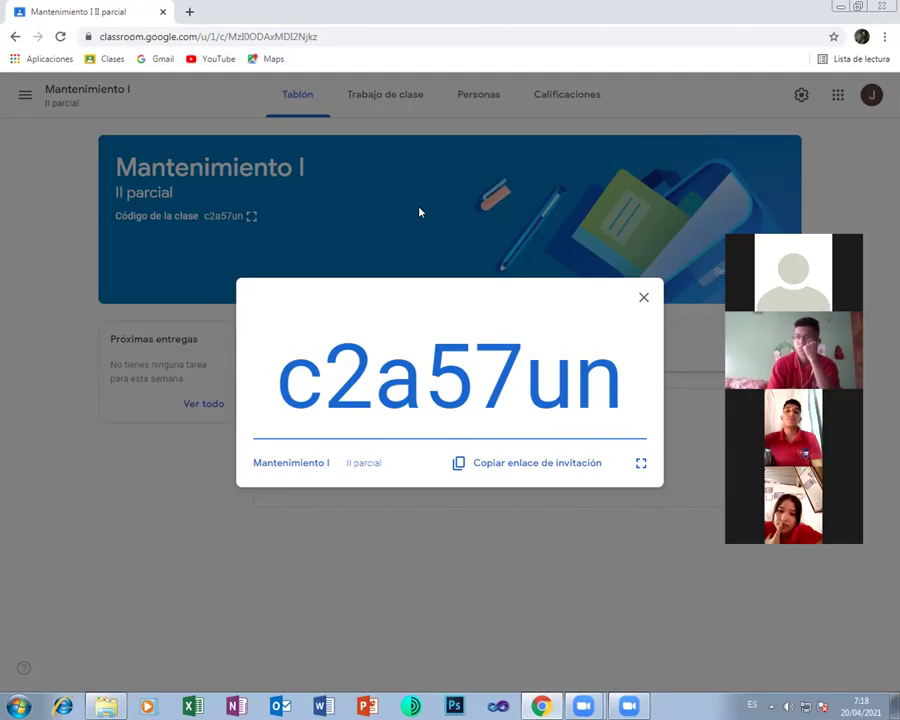
Close the enlarged class code and return to the list of all classes
click(641, 293)
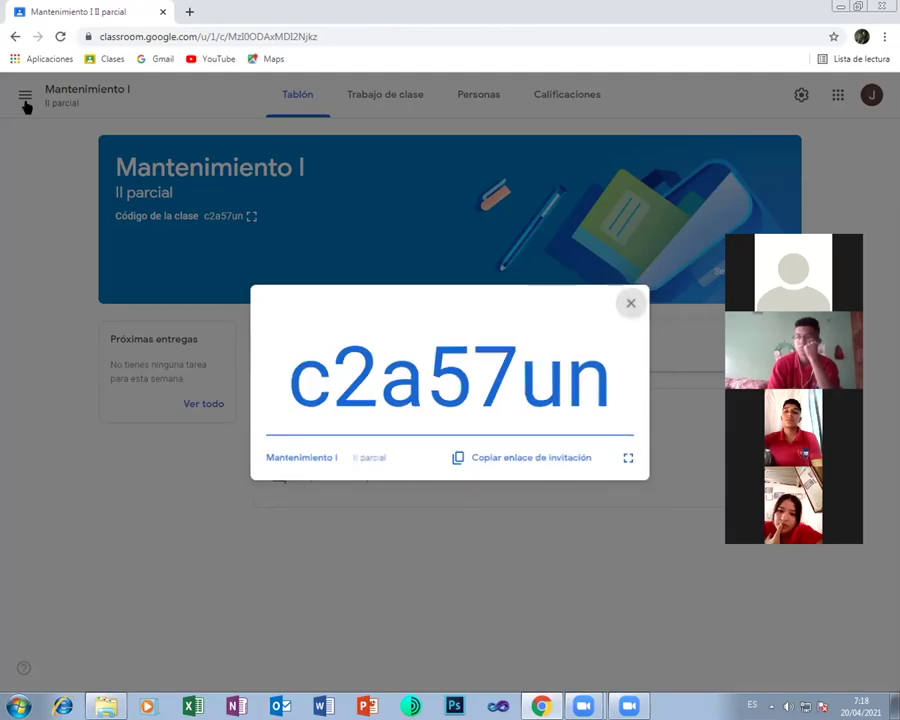
click(25, 100)
click(66, 100)
Start a new class, entering 'Redes I' as the name and 'II parcial' as the section
click(787, 95)
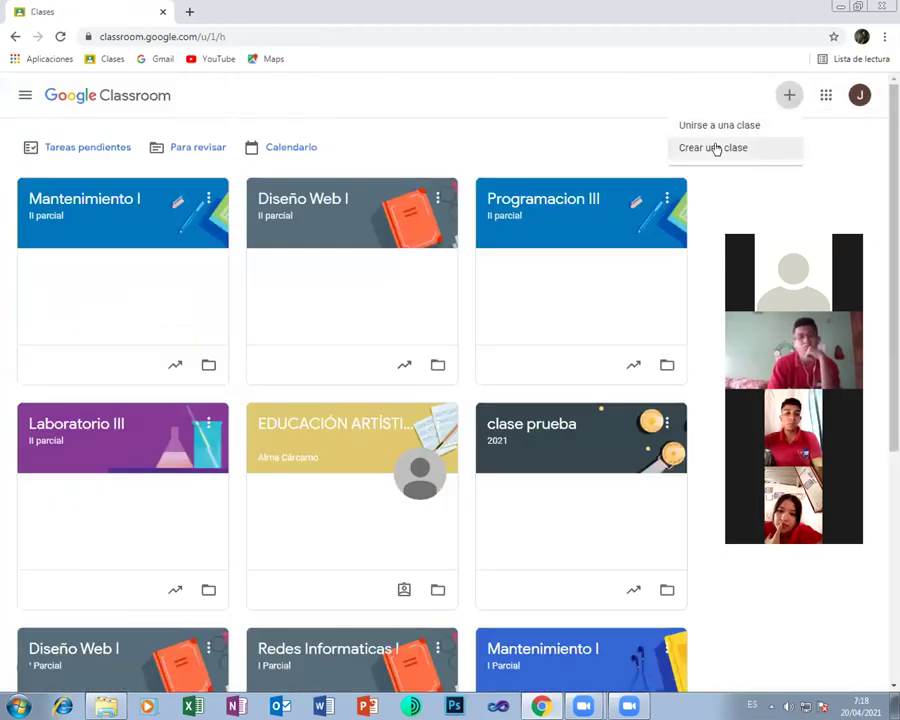
click(716, 148)
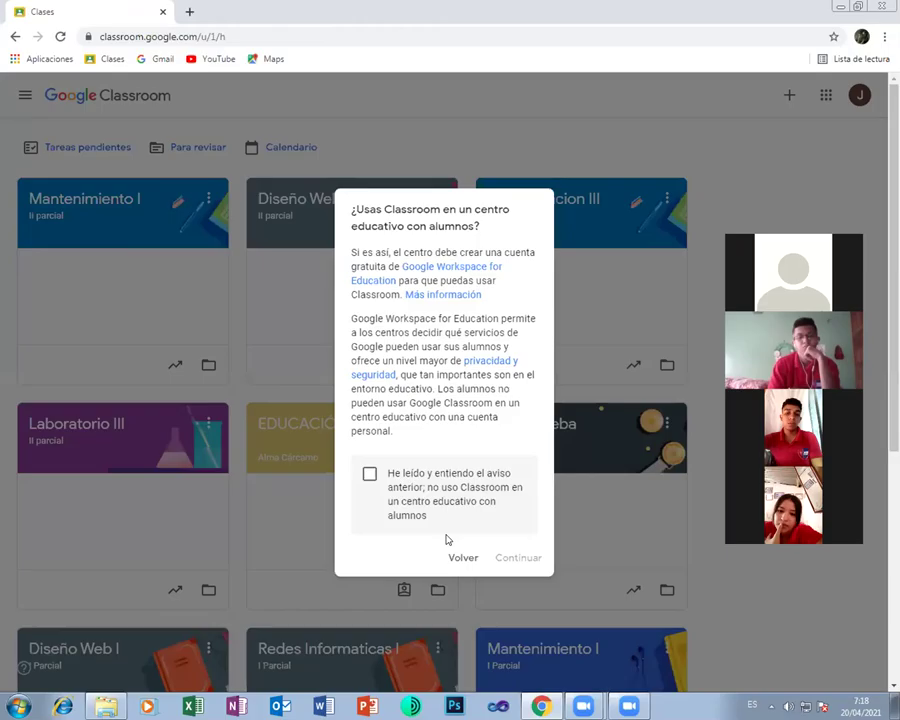
click(369, 476)
click(516, 556)
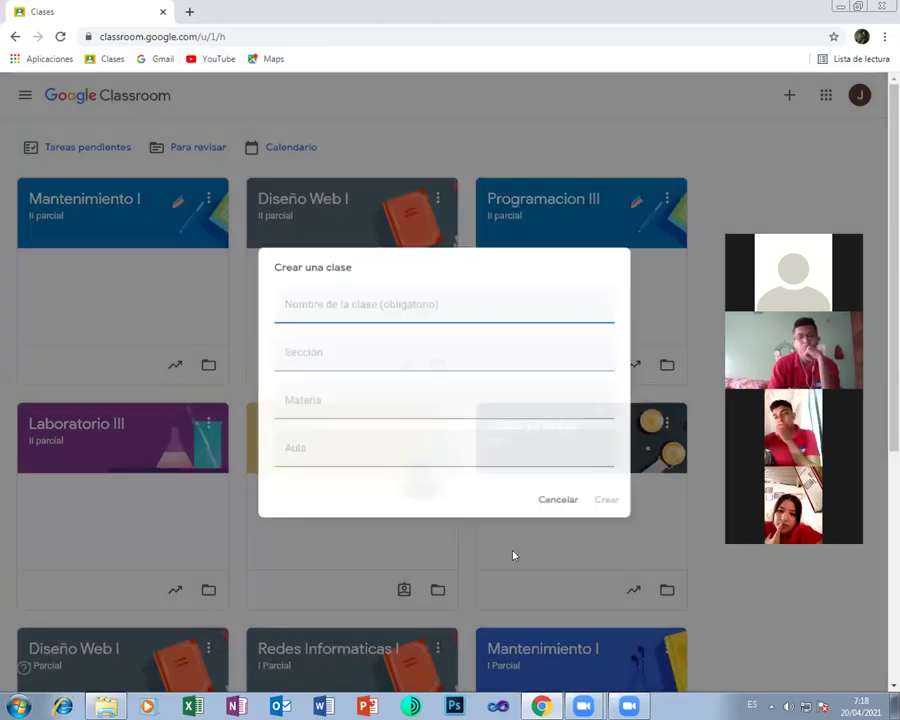
text(R)
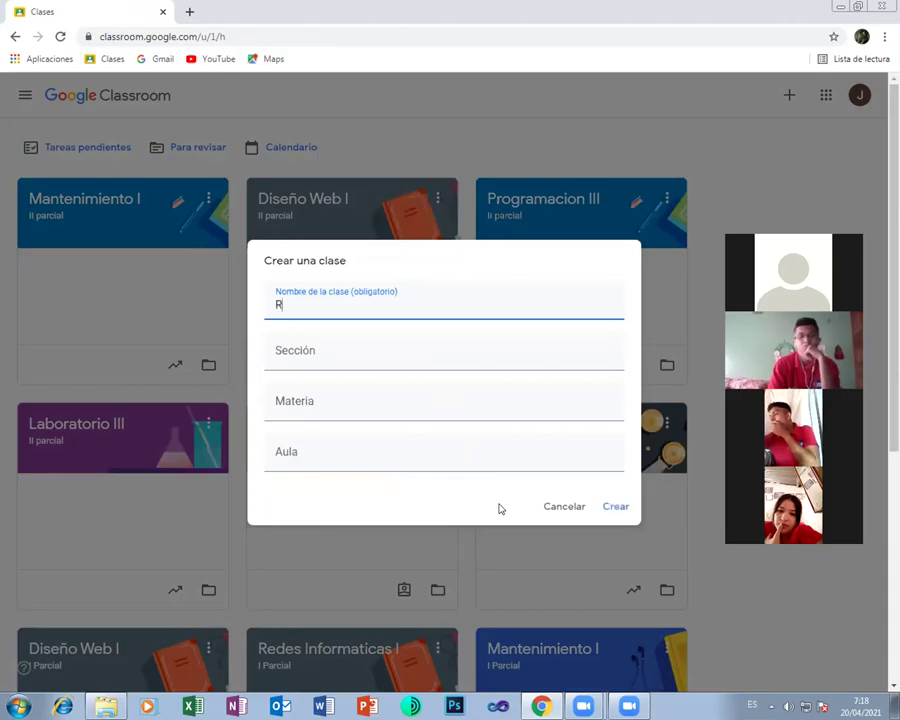
text(edes )
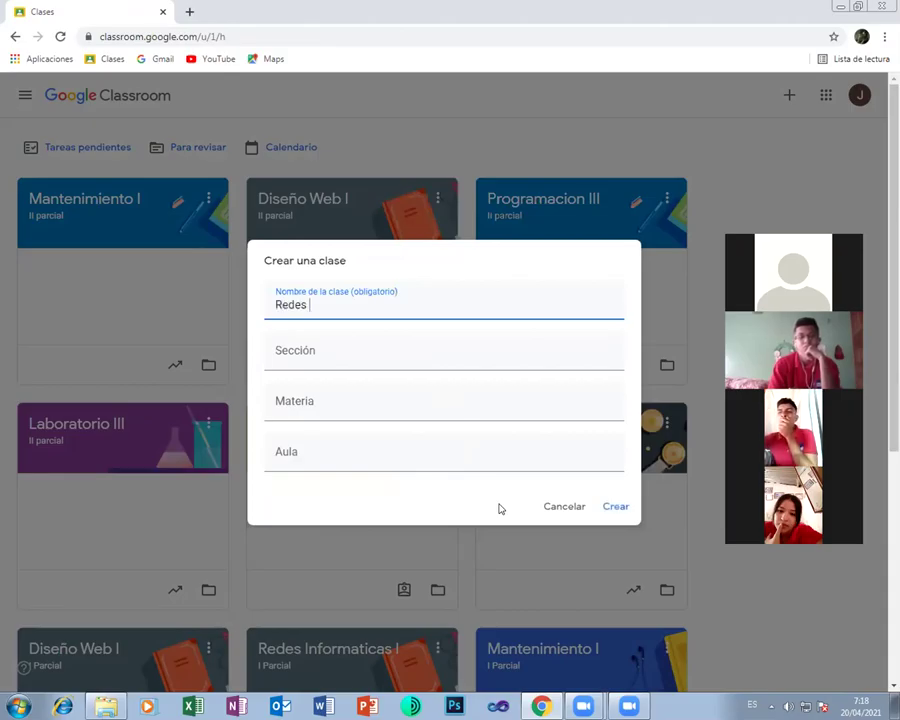
text(III)
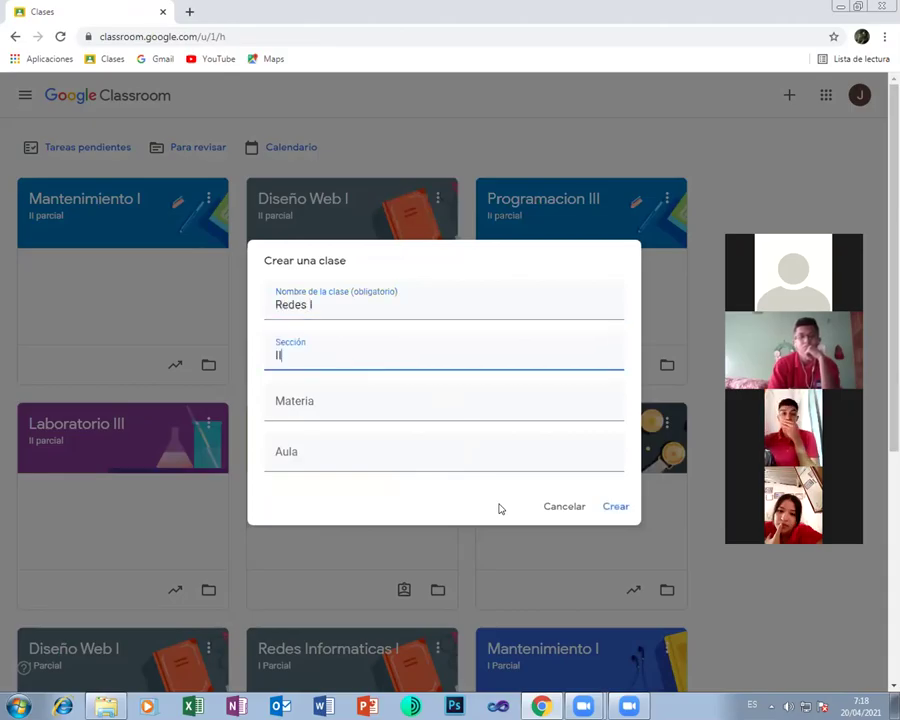
text( parcia)
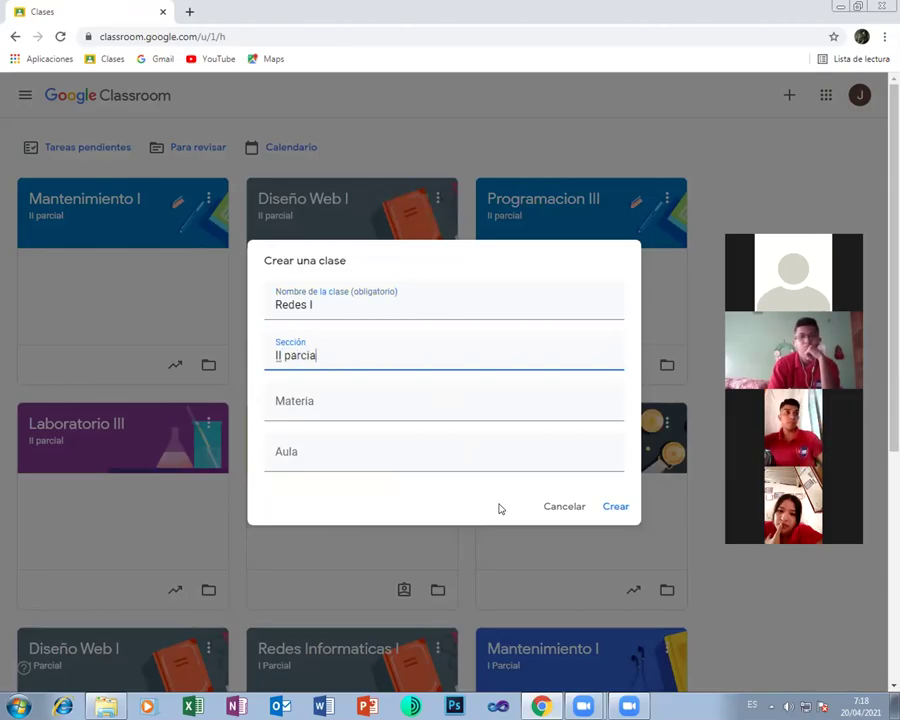
text(l)
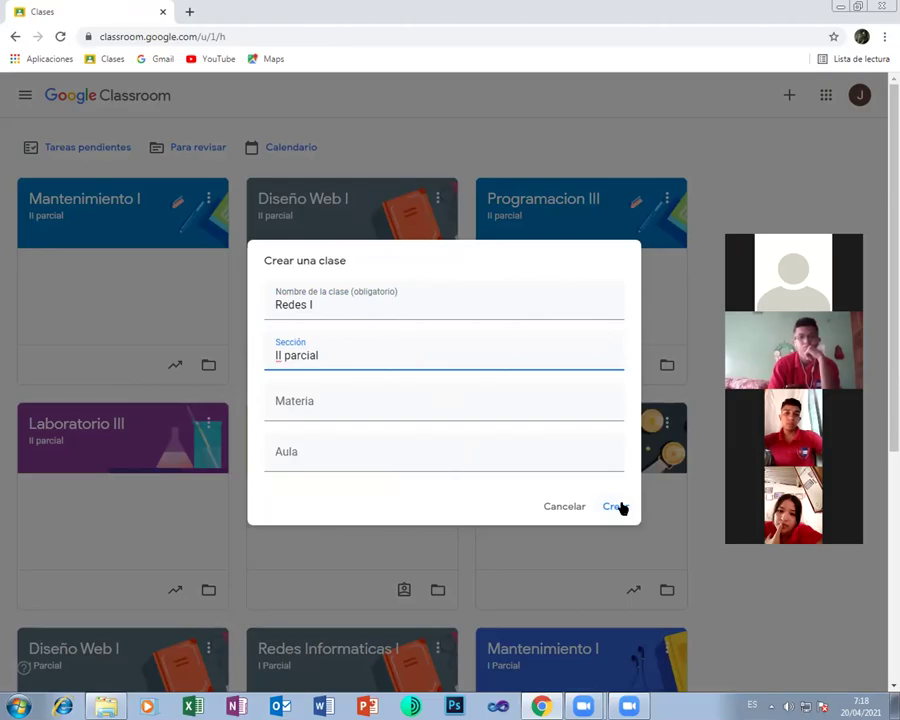
click(621, 506)
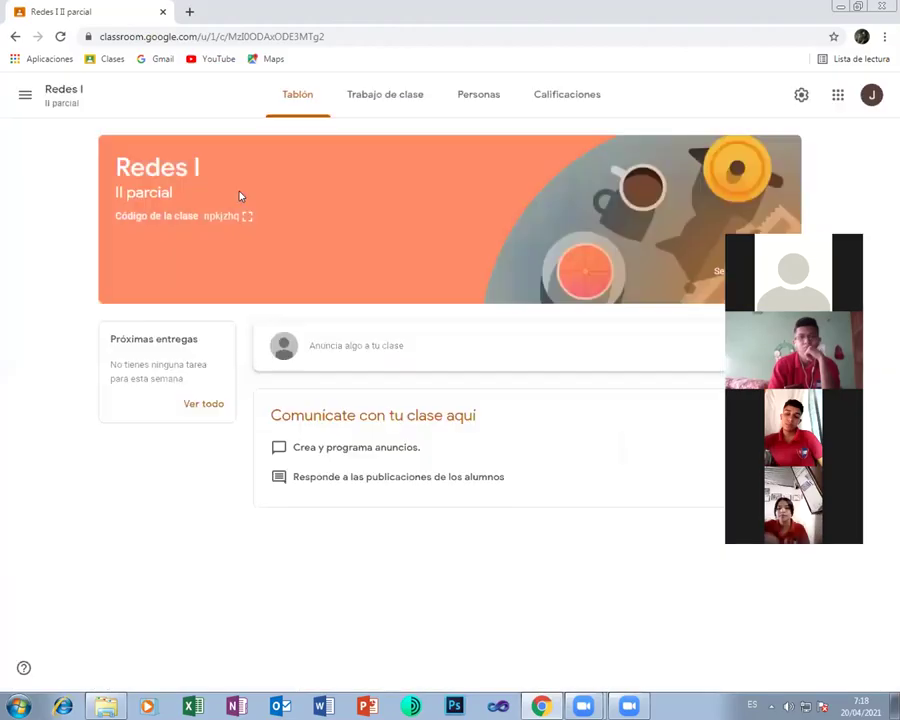
click(247, 215)
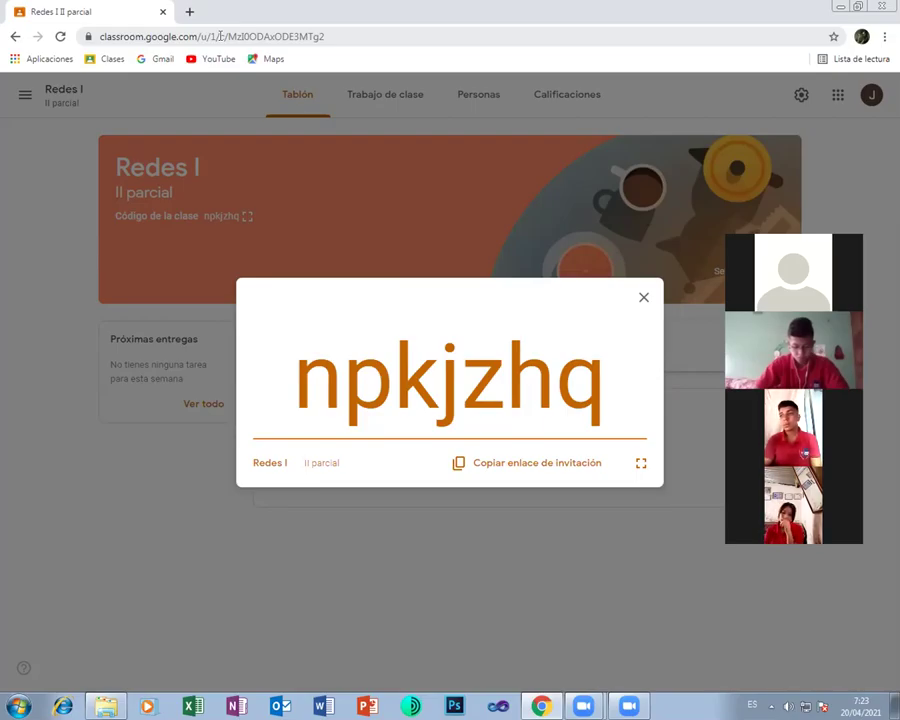
Close the enlarged Redes I code and view its people list with two joined students
click(643, 300)
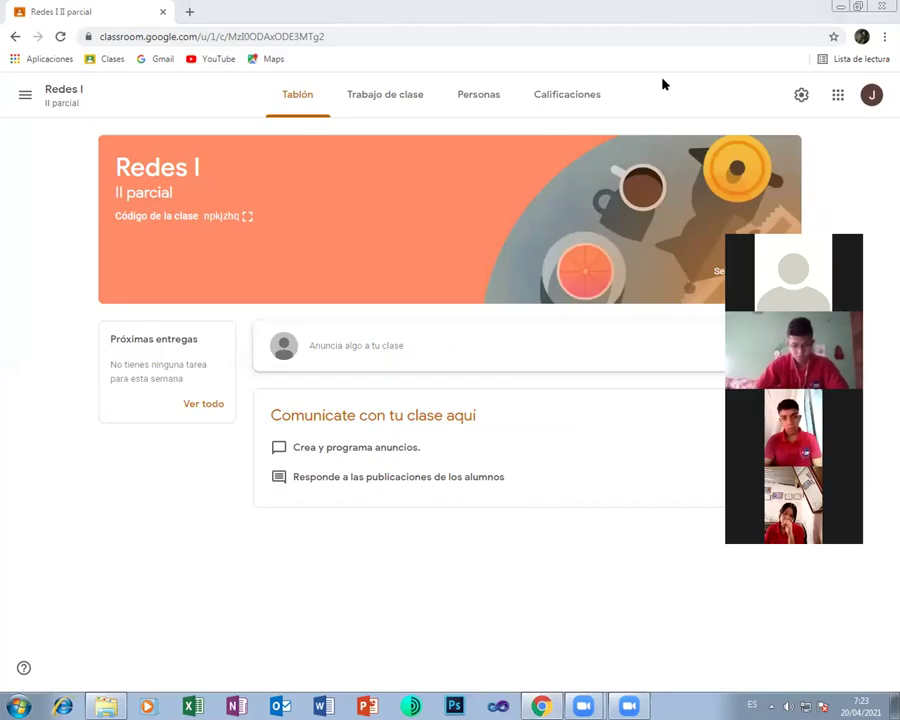
click(480, 95)
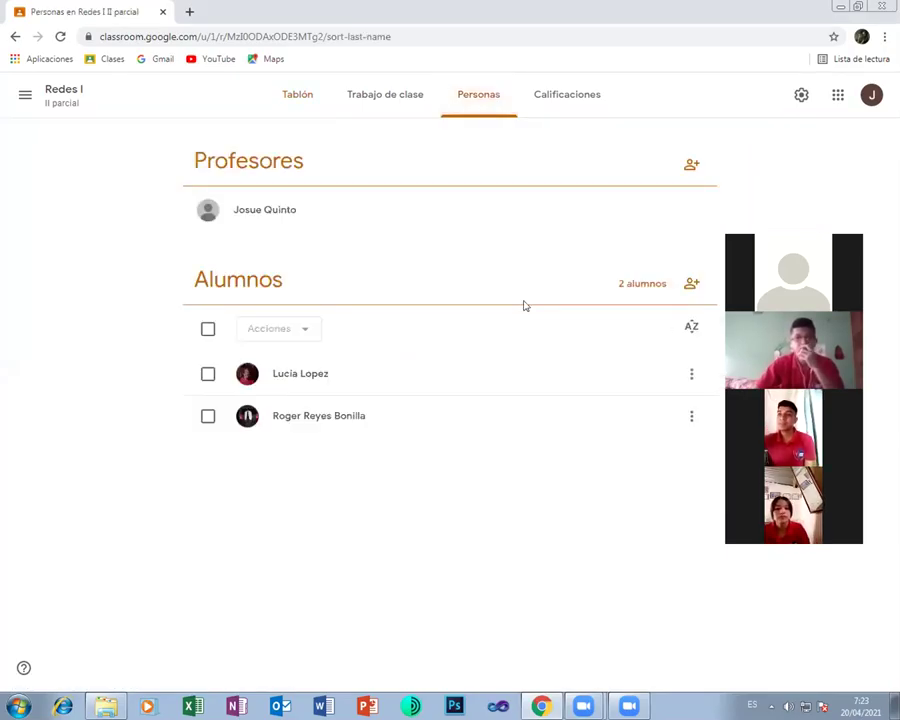
drag(821, 228, 784, 158)
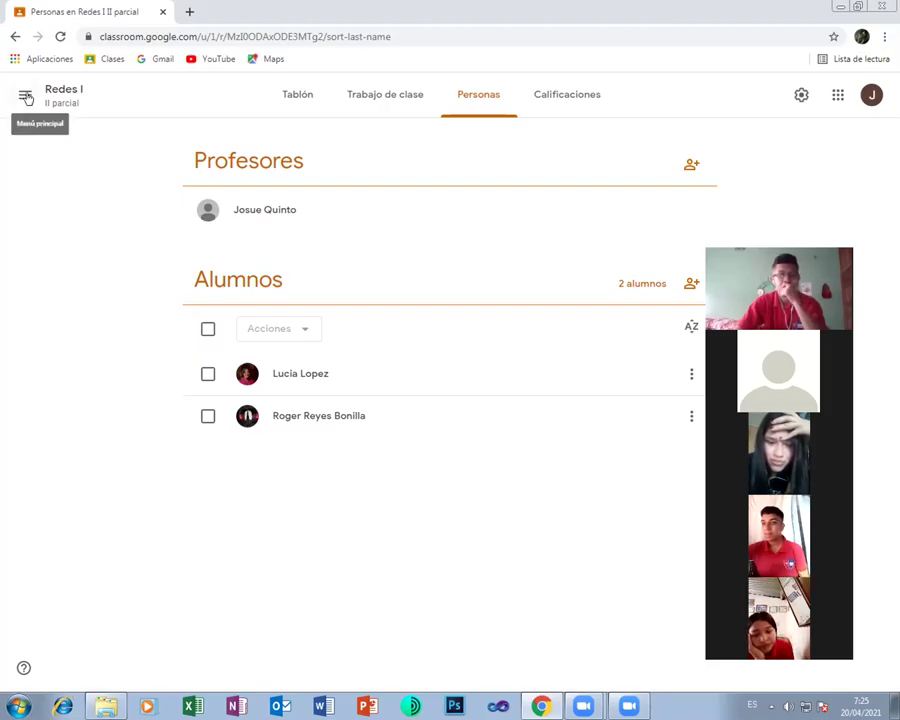
click(26, 97)
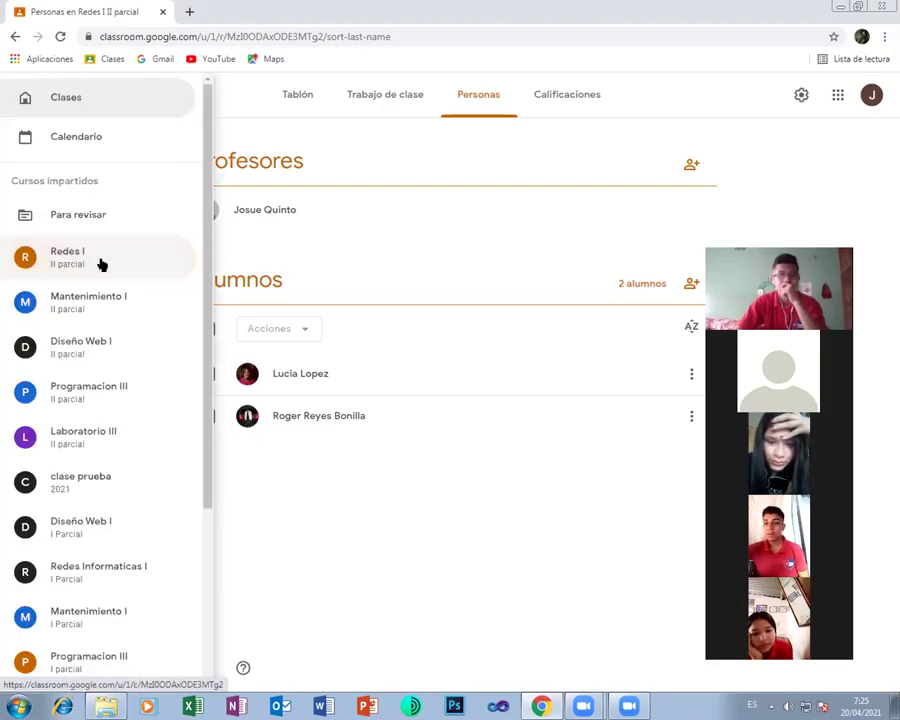
click(76, 437)
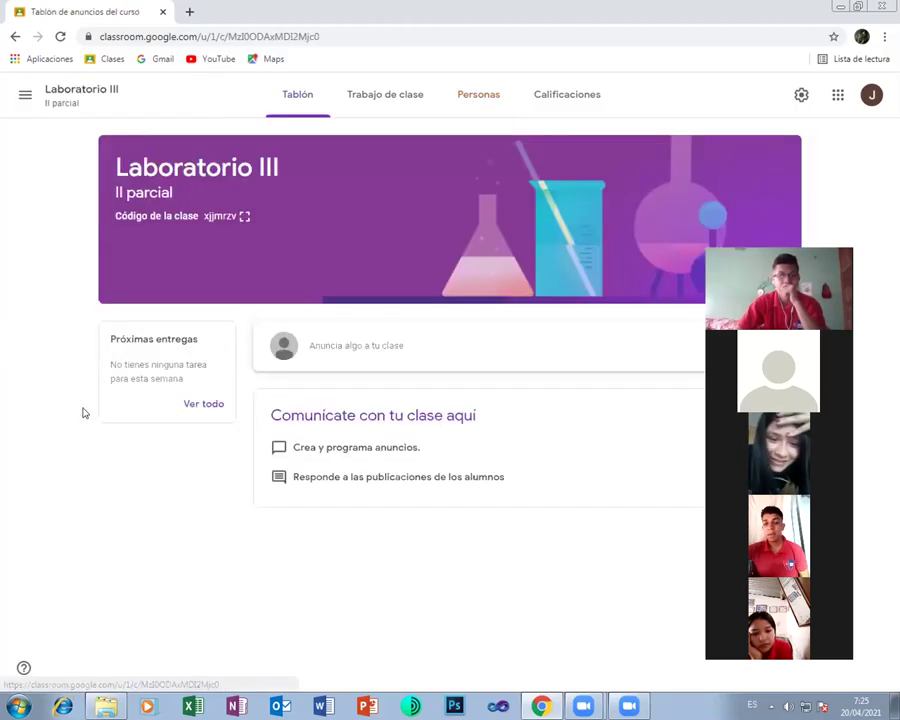
click(243, 216)
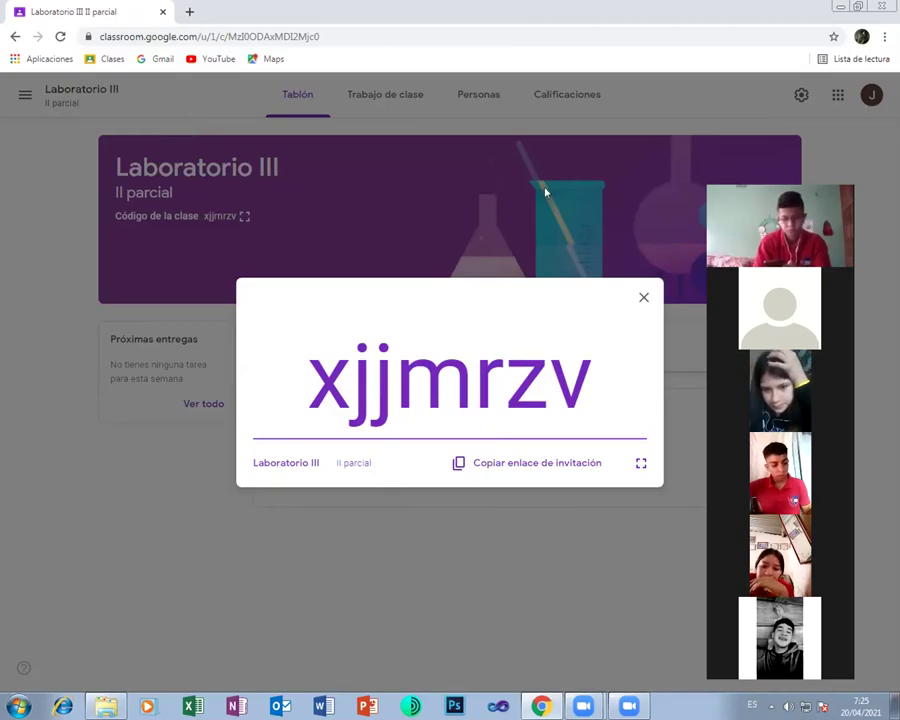
click(473, 99)
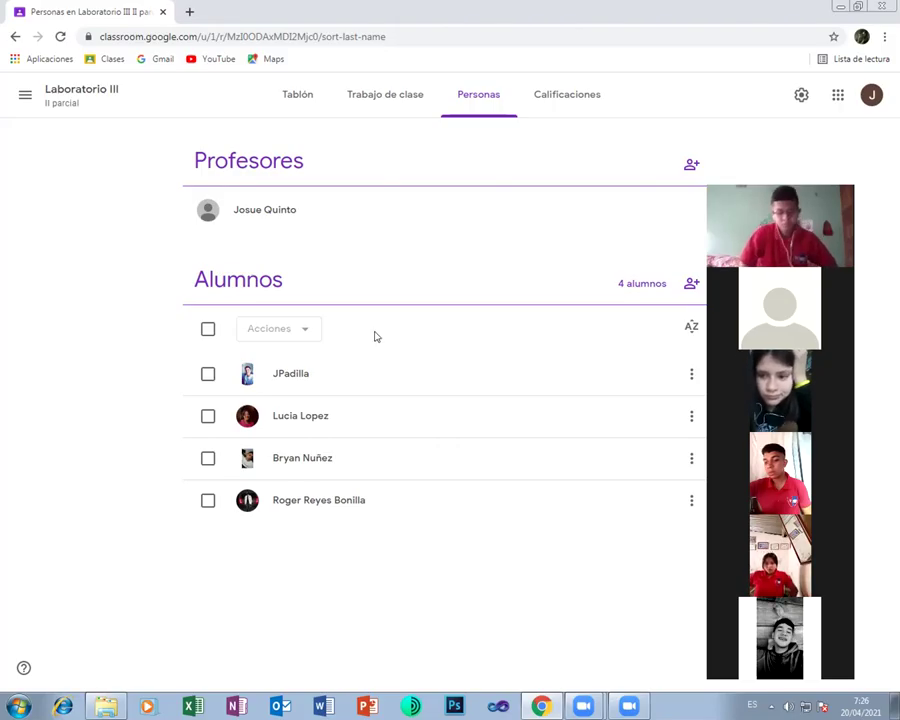
Switch to Programacion III and confirm its roster lists four students
click(24, 95)
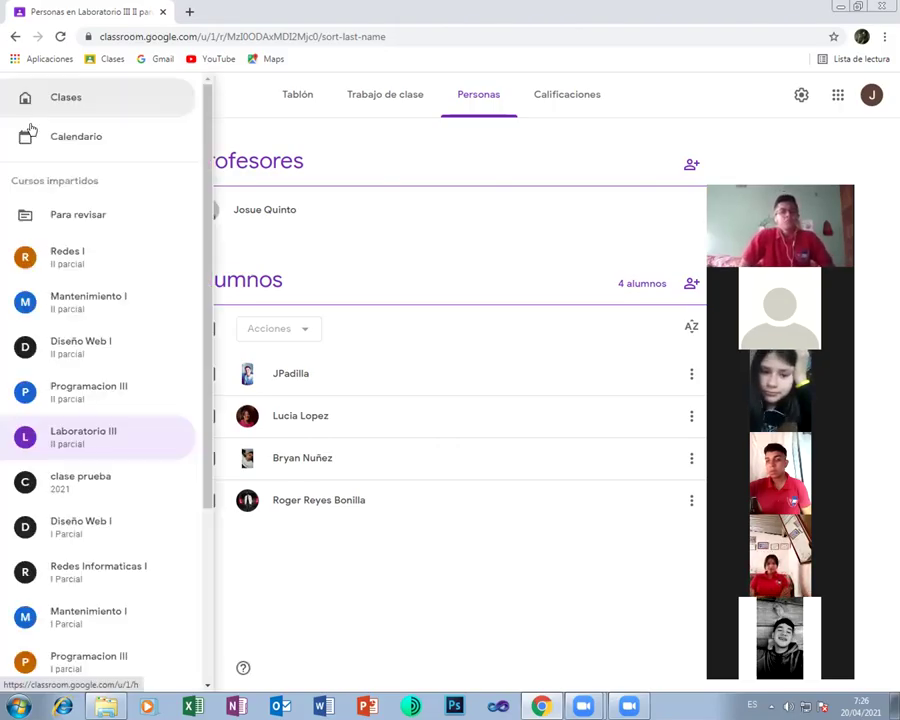
click(76, 398)
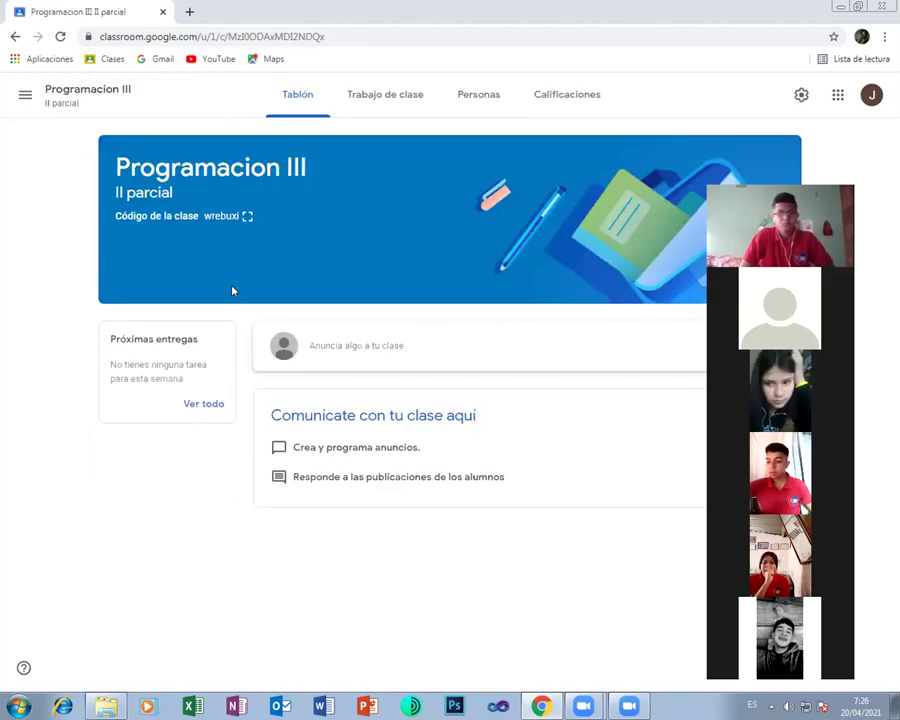
click(478, 97)
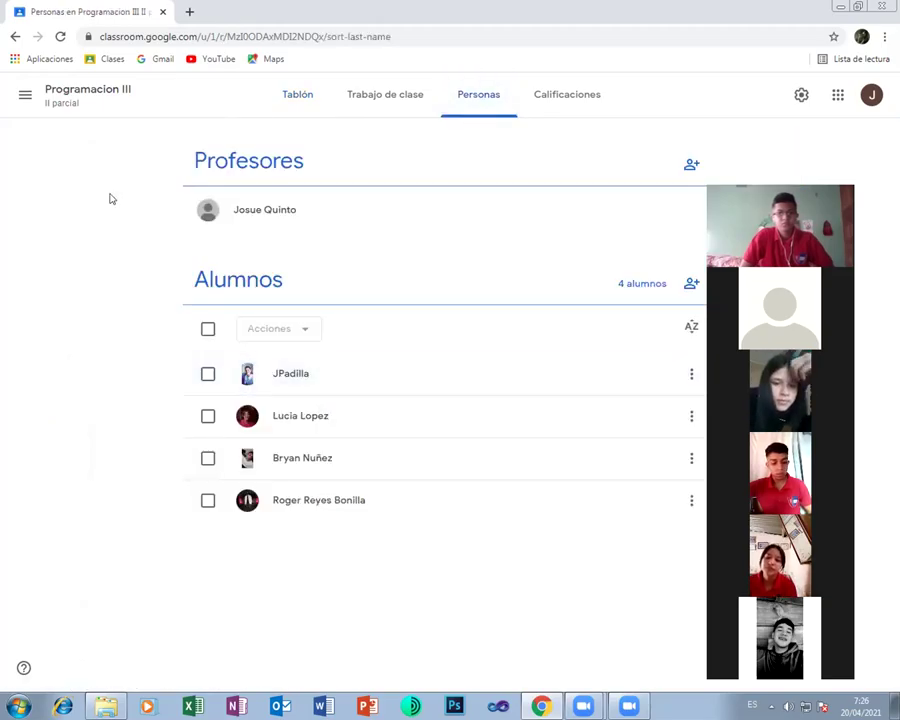
Open the Diseño Web I II parcial roster and reload it to see newly joined students
click(22, 94)
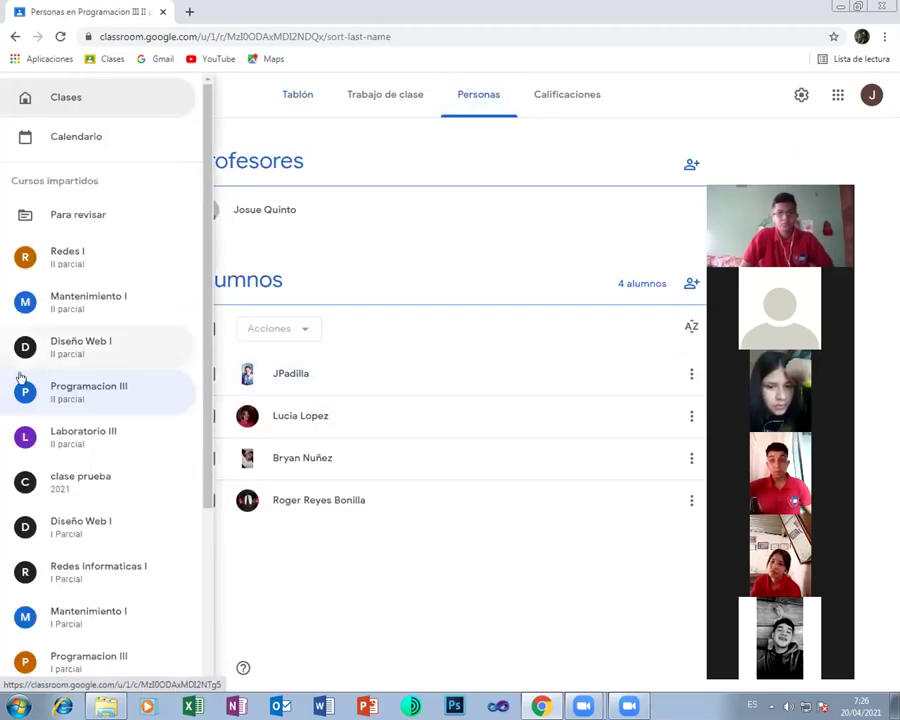
click(60, 352)
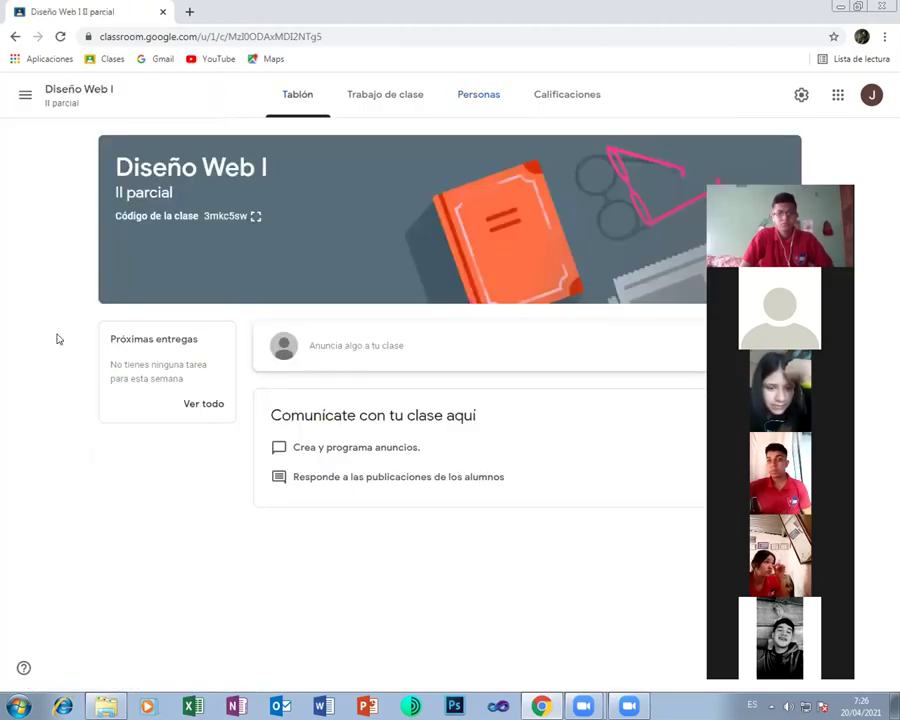
click(477, 98)
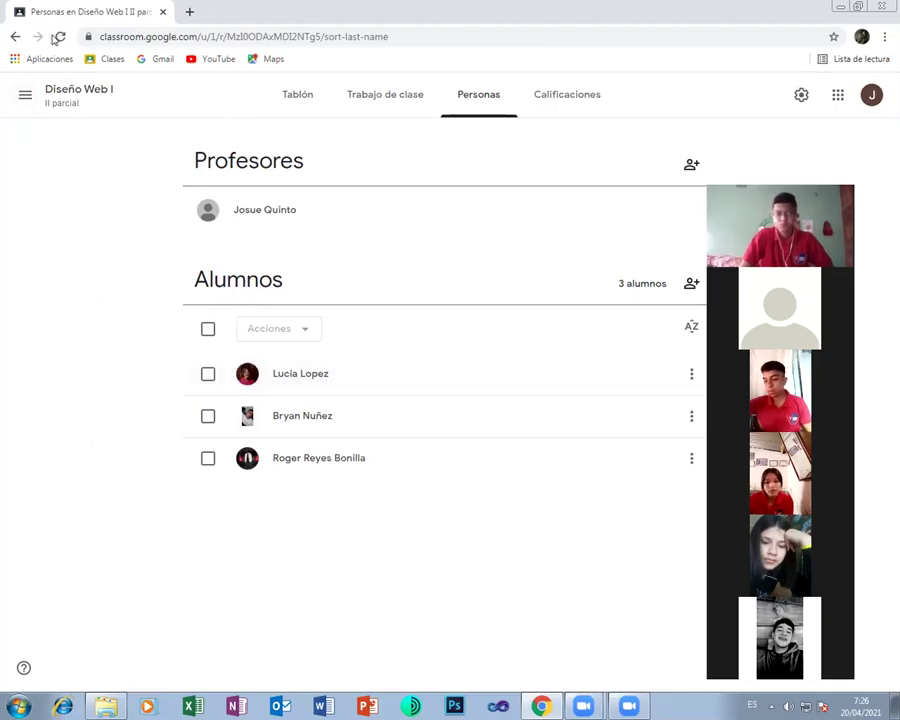
click(57, 37)
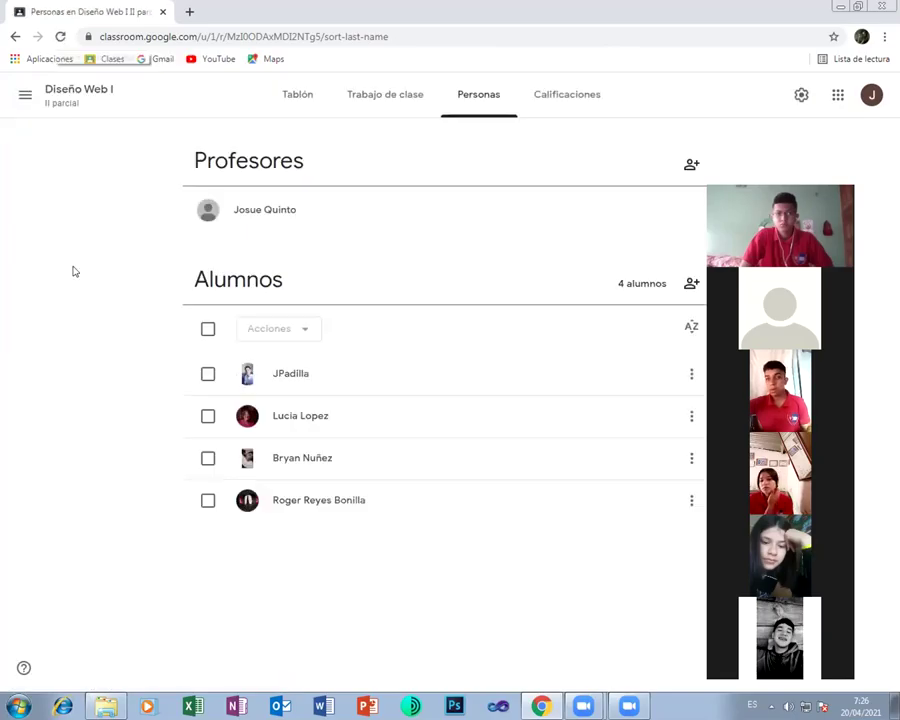
Show the Mantenimiento I class code full-size, then view its four-student roster
click(25, 100)
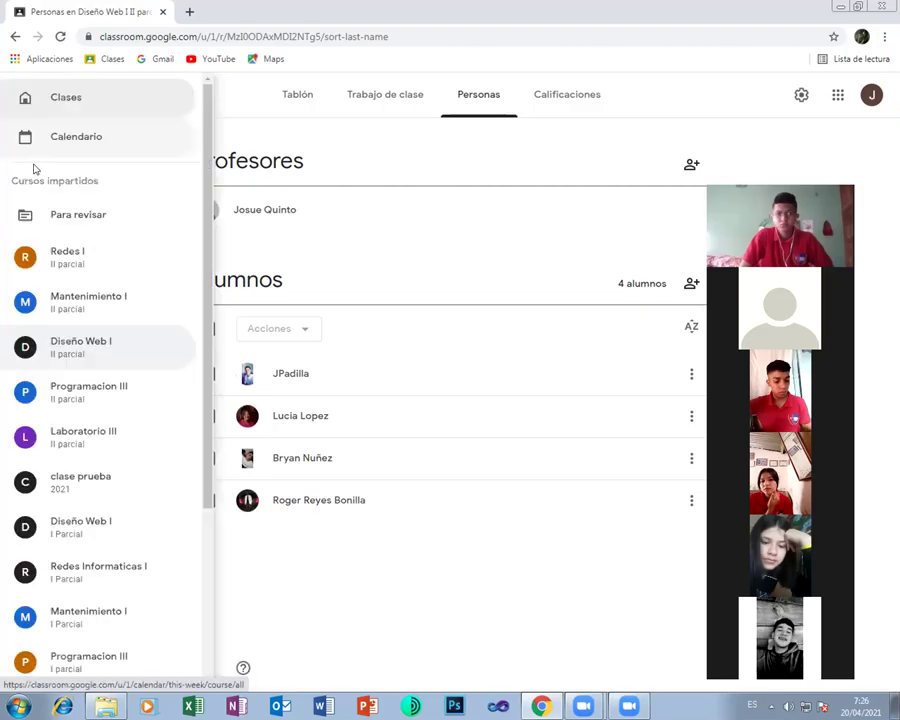
click(74, 298)
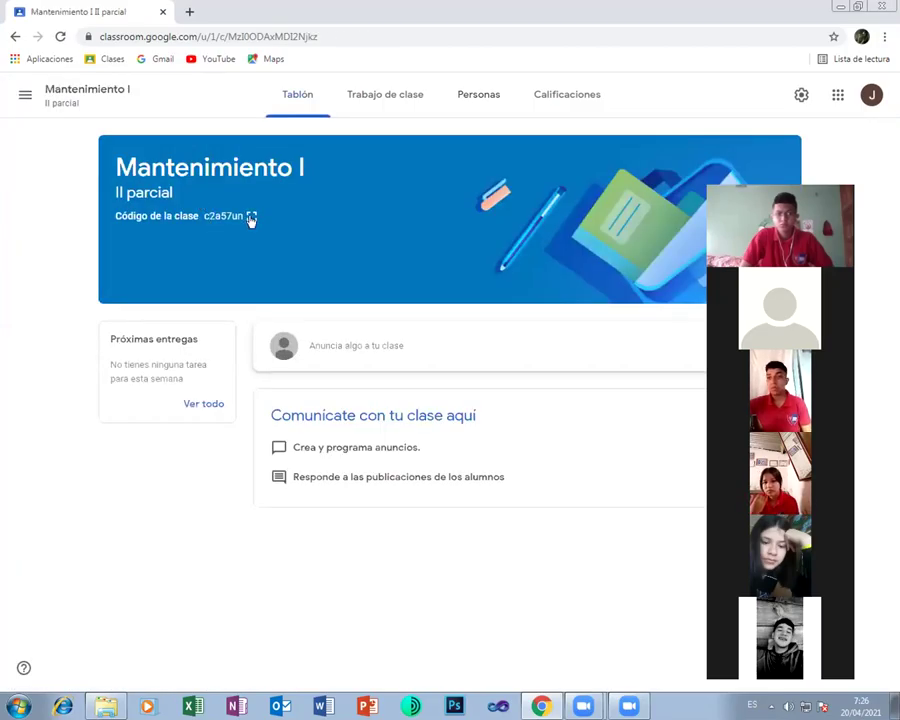
click(235, 219)
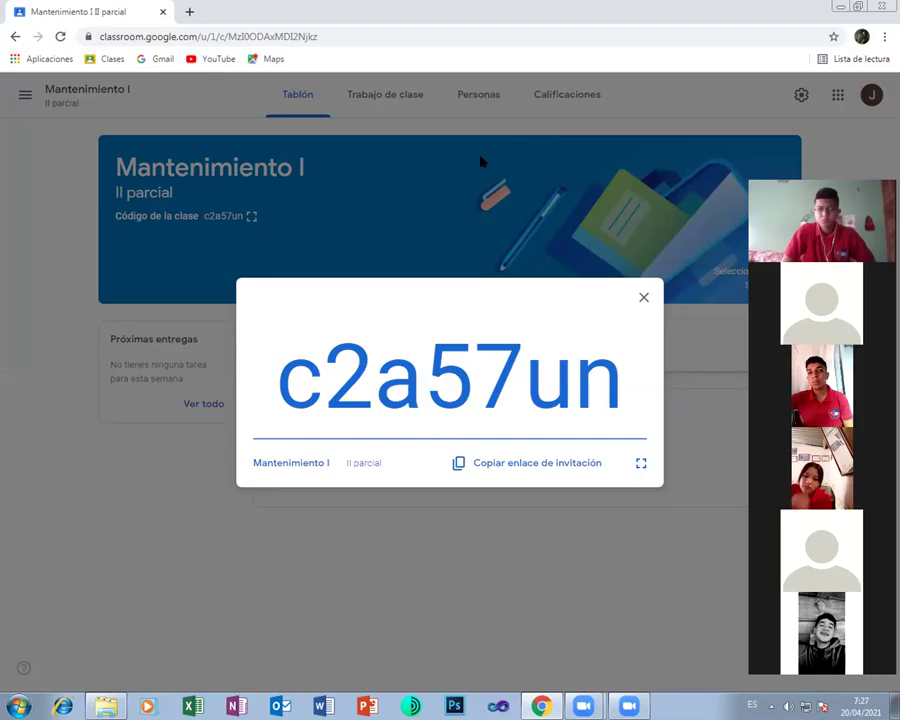
click(481, 94)
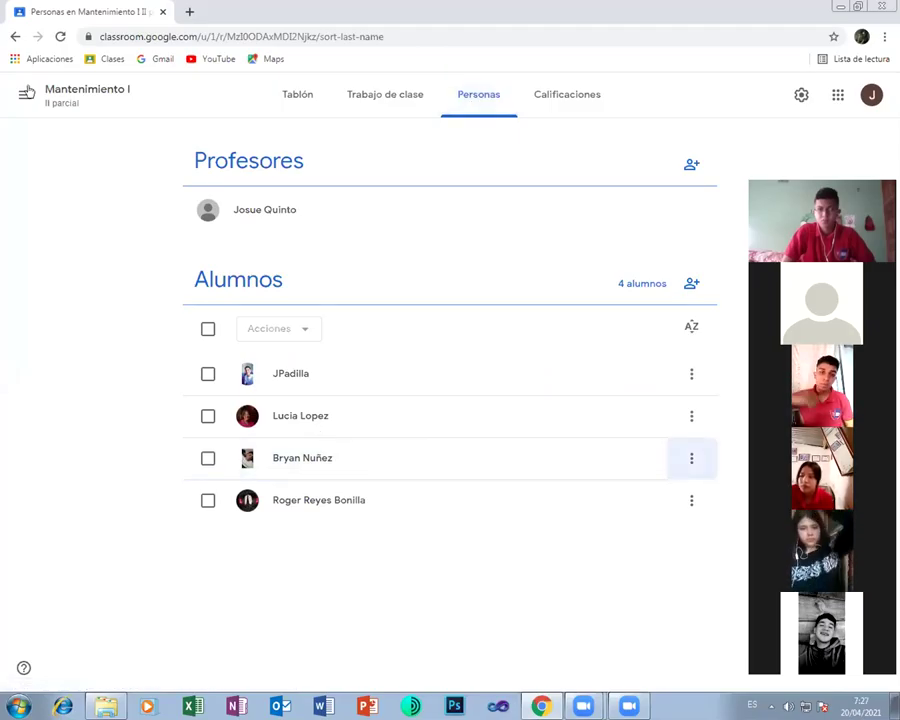
Switch to Redes I II parcial and view its people list
click(25, 94)
click(66, 254)
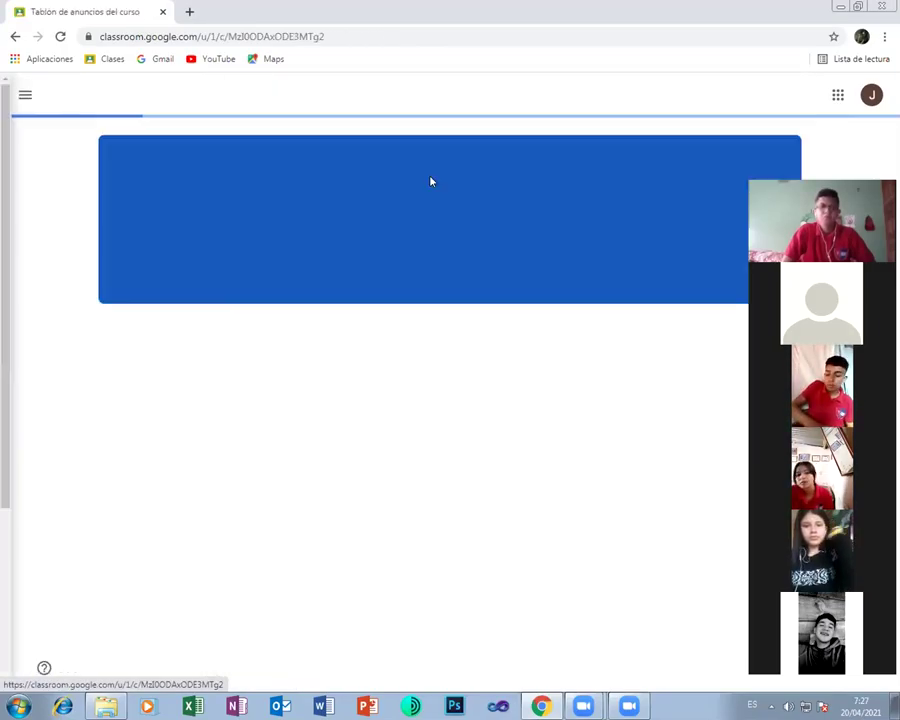
click(478, 98)
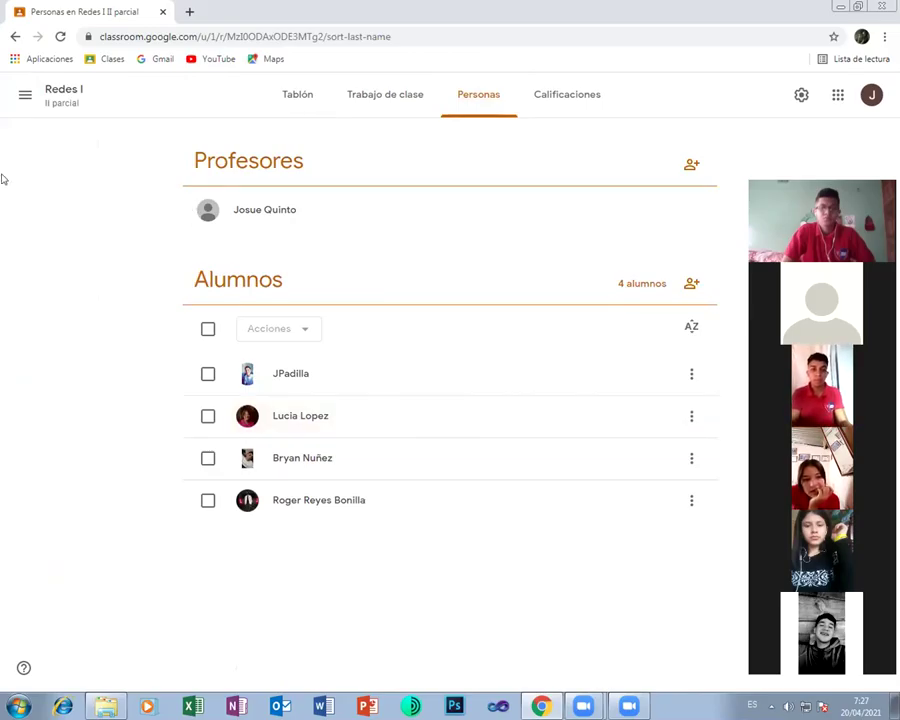
In Redes I's classwork, start reusing a post from another class
click(360, 95)
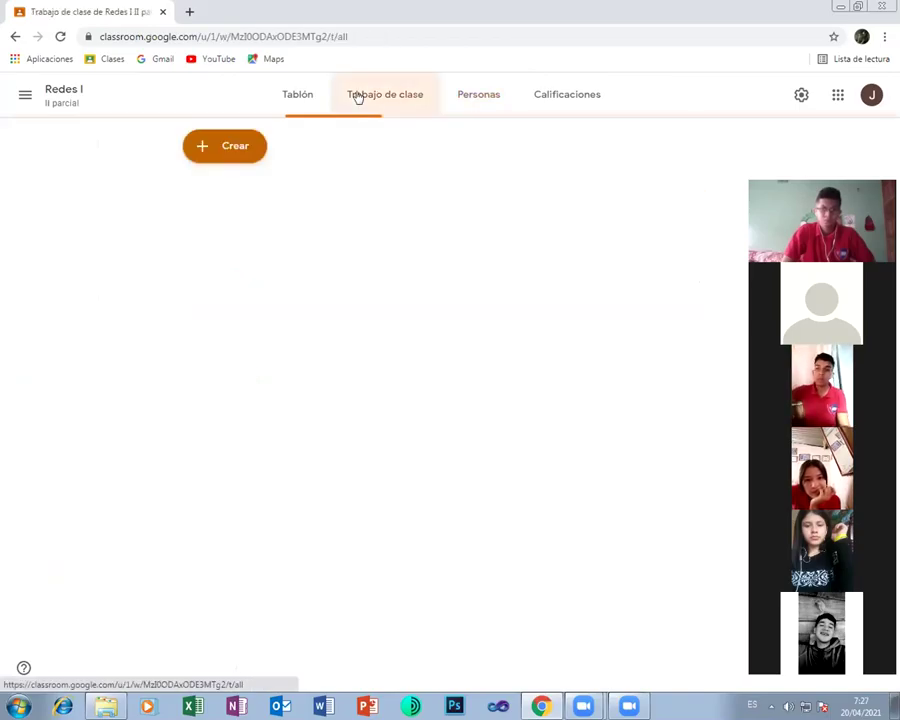
click(229, 148)
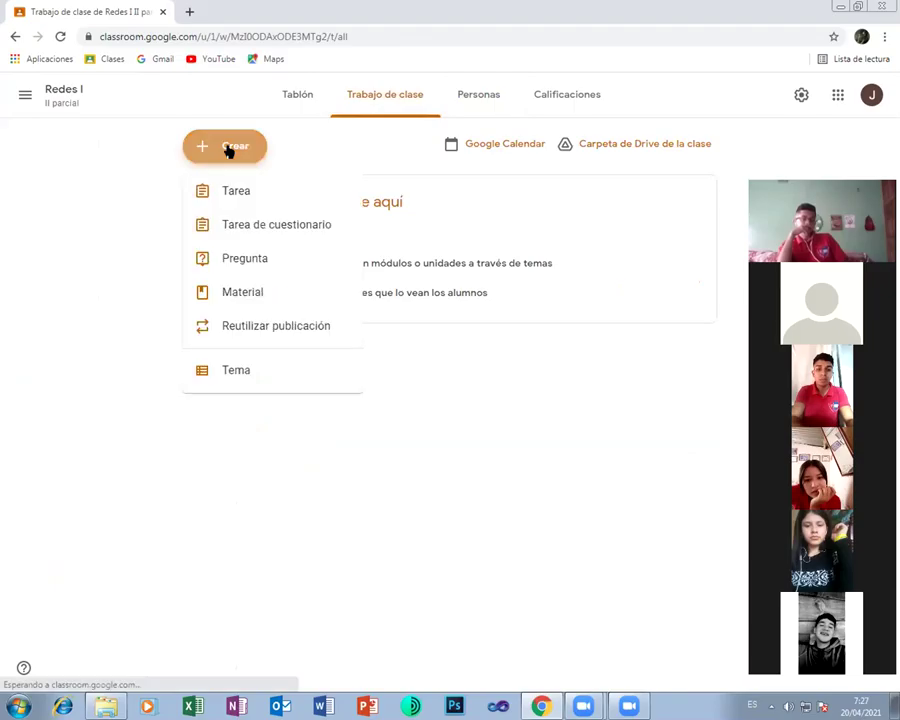
click(108, 212)
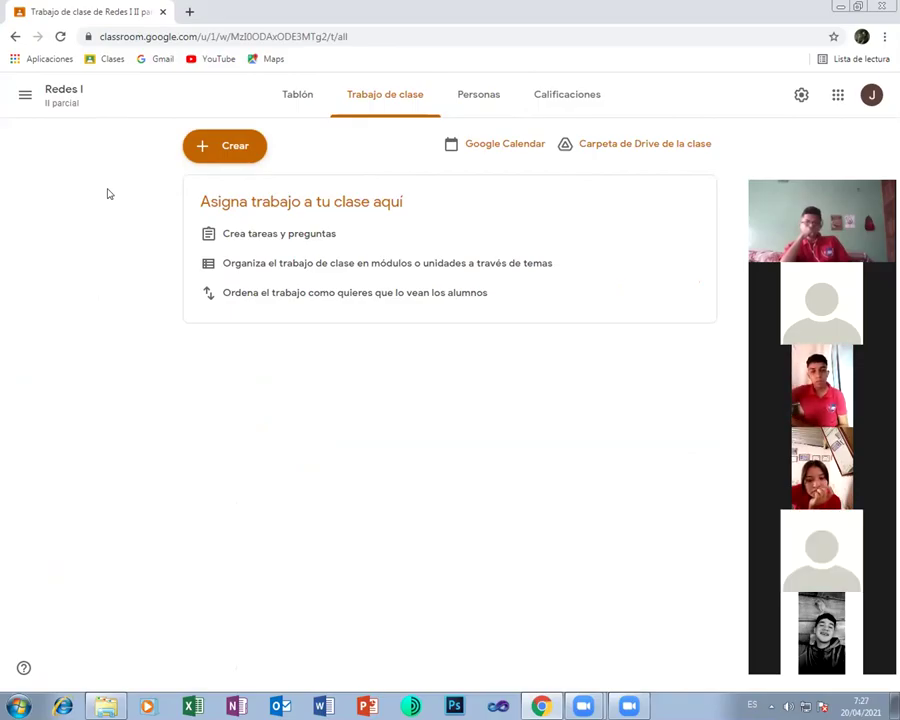
click(233, 150)
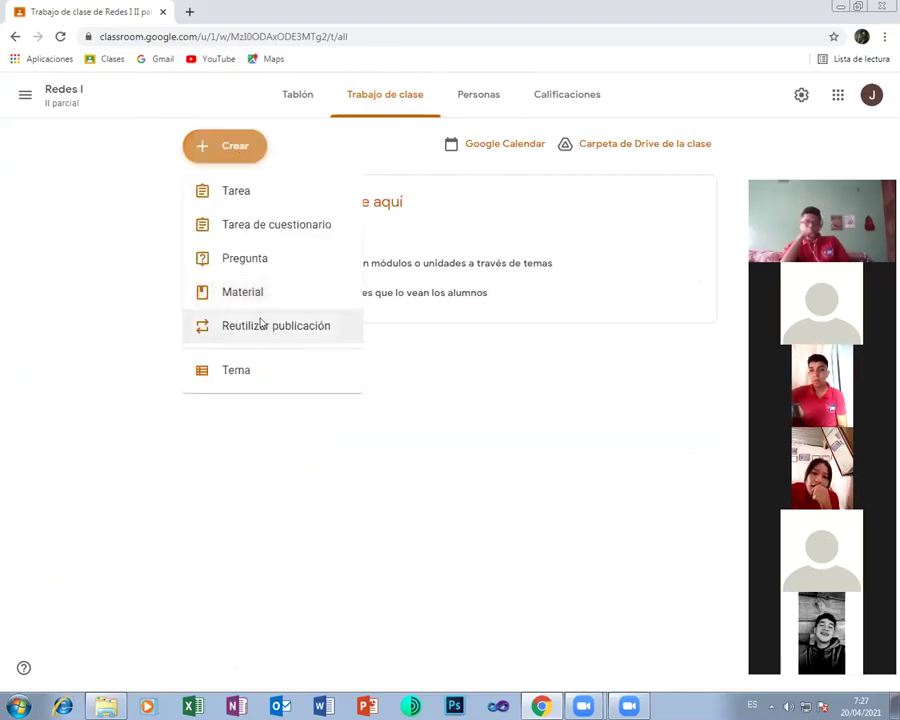
click(258, 322)
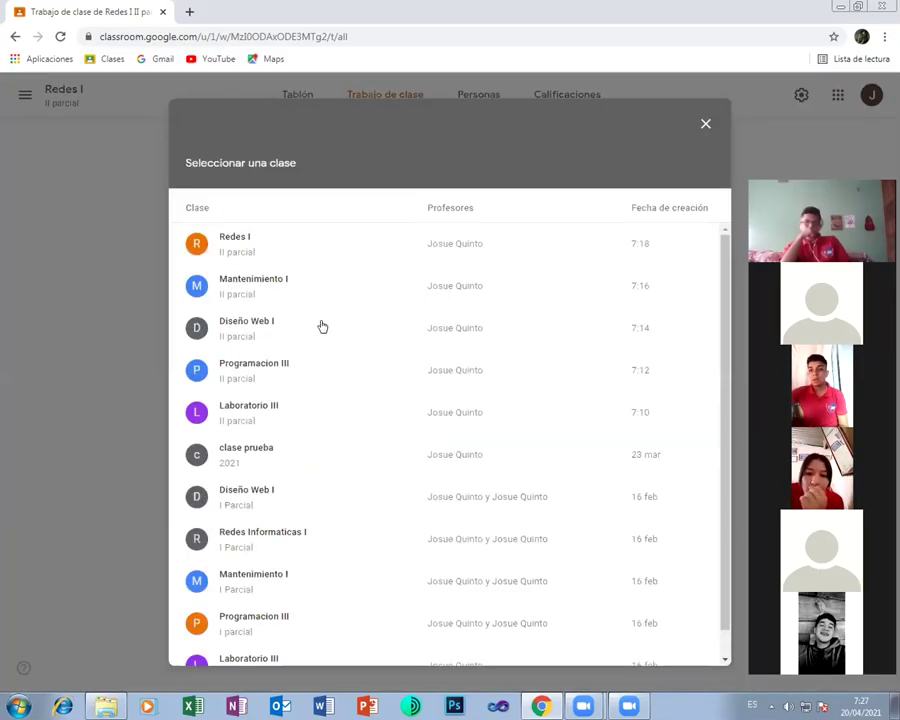
Pick the Redes Informaticas I class and reuse its Libro de Redes post
scroll(331, 438, down, 1)
click(283, 512)
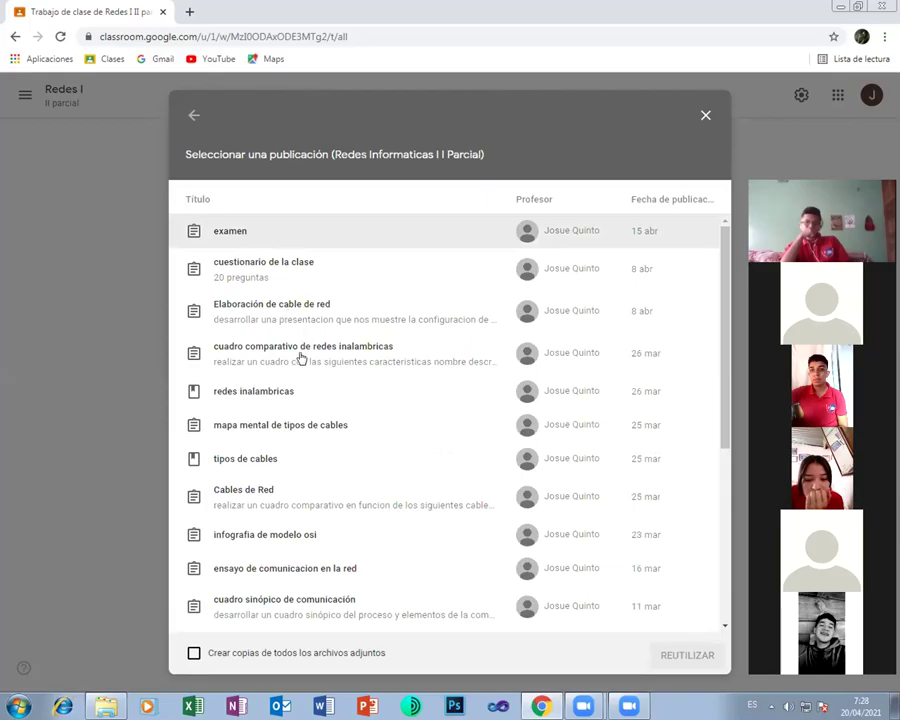
scroll(306, 362, down, 2)
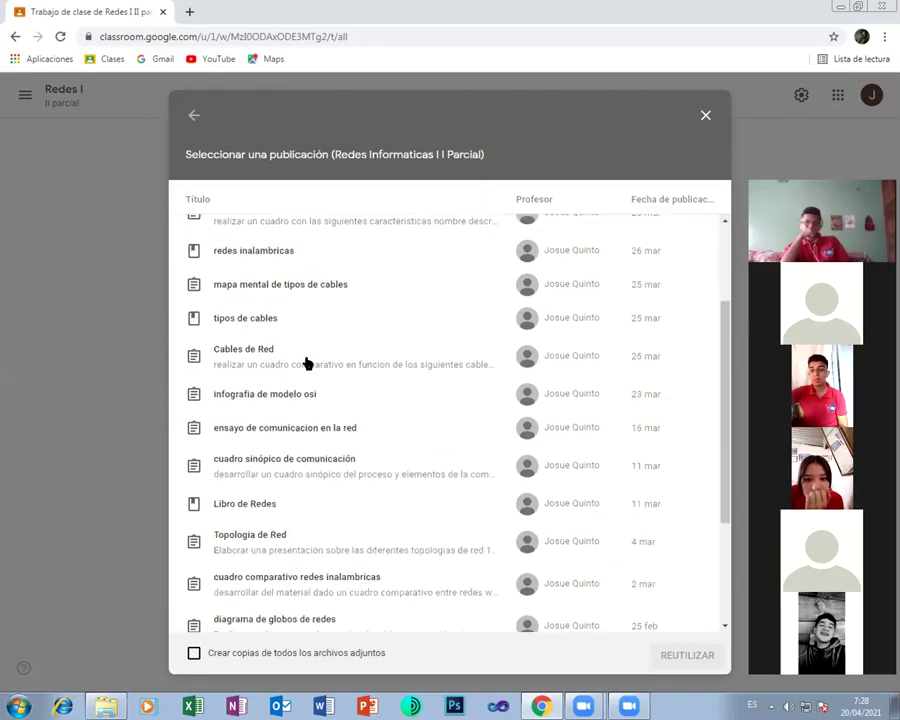
scroll(306, 362, down, 3)
scroll(306, 366, down, 1)
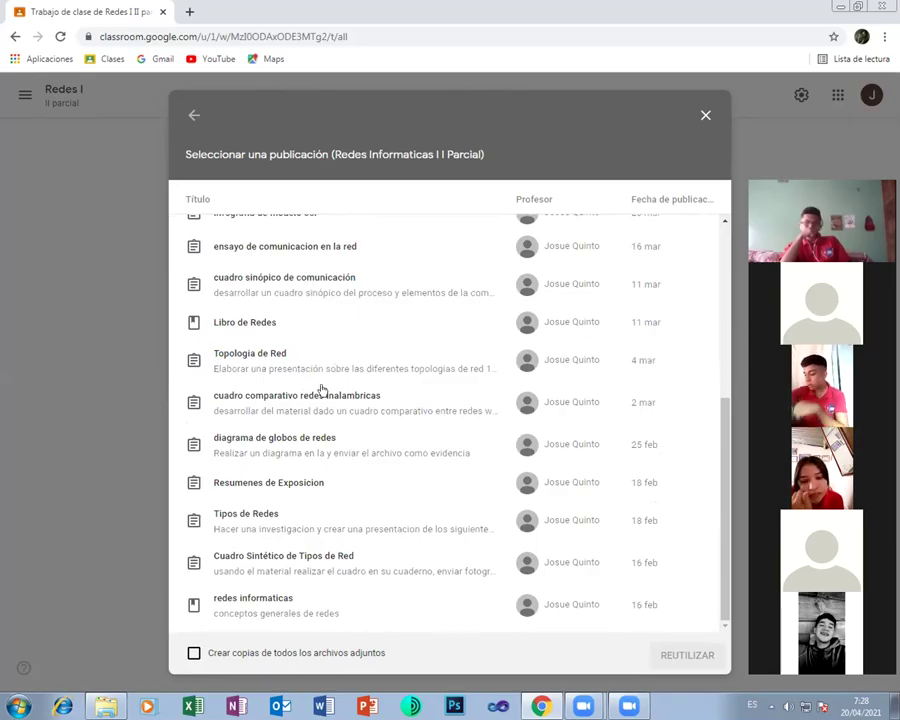
click(267, 324)
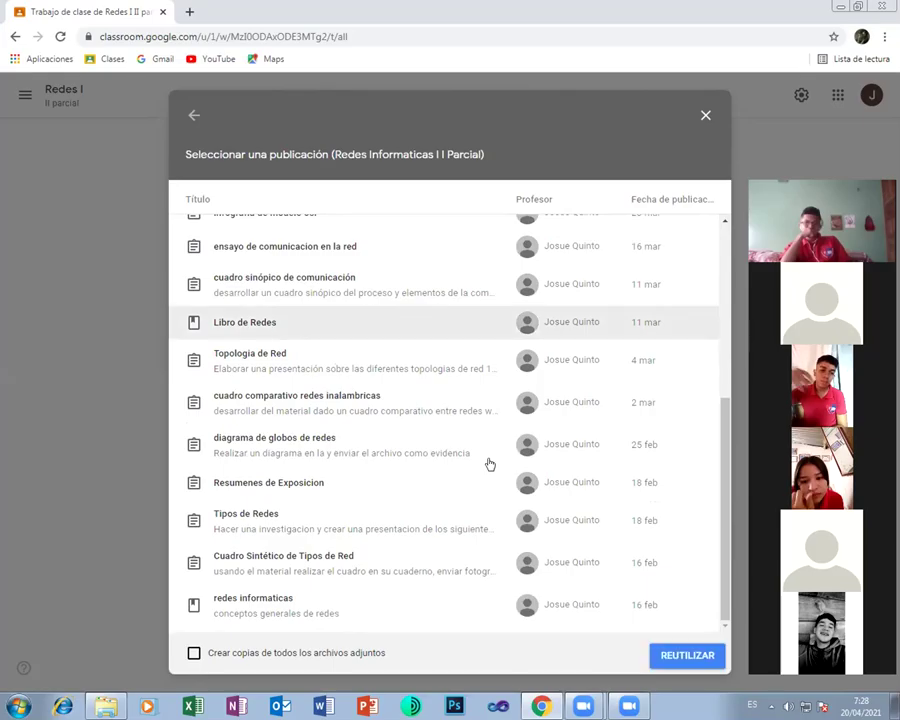
key(Return)
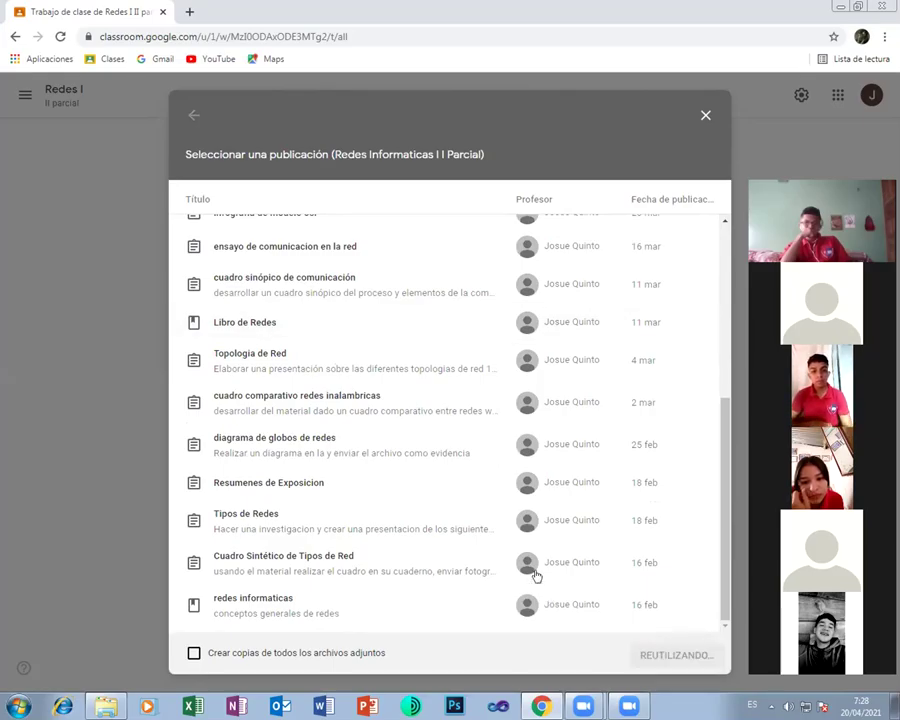
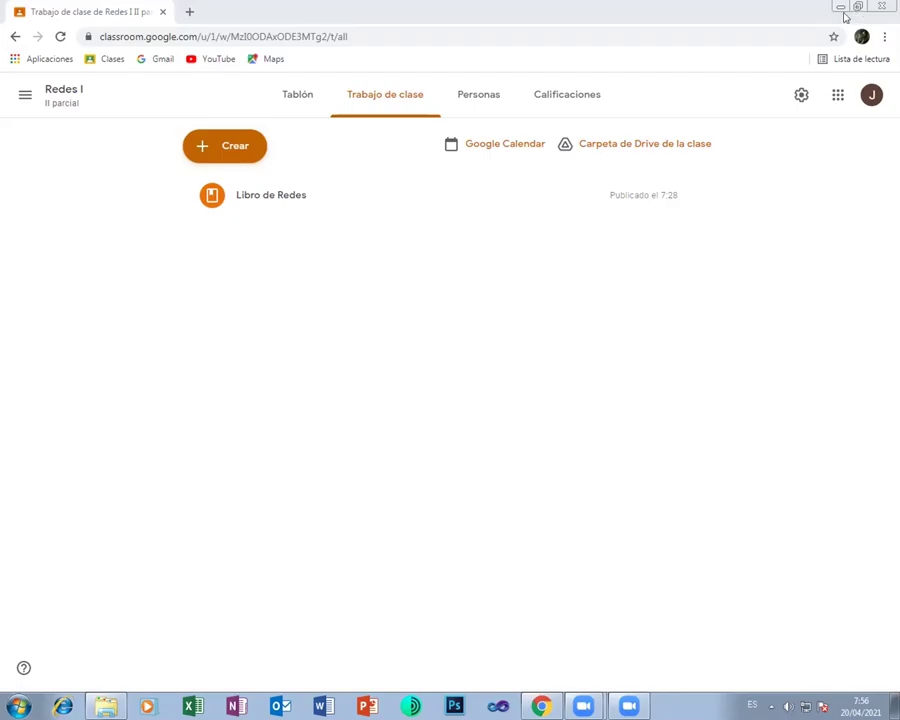
Open the Laboratorio III (II parcial) class from the class list and view its empty Trabajo de clase page
click(25, 94)
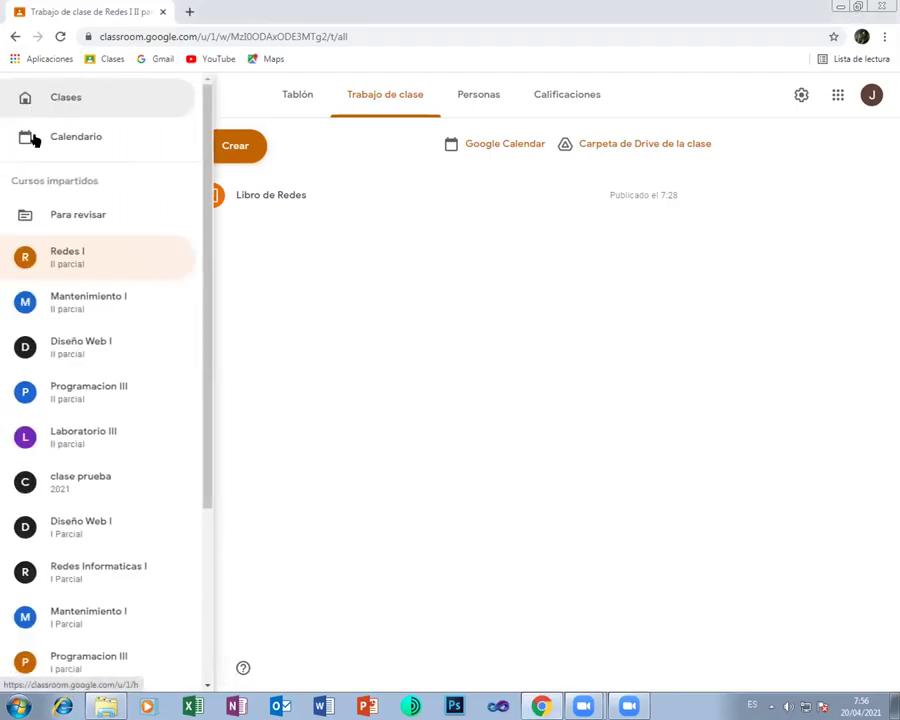
click(88, 437)
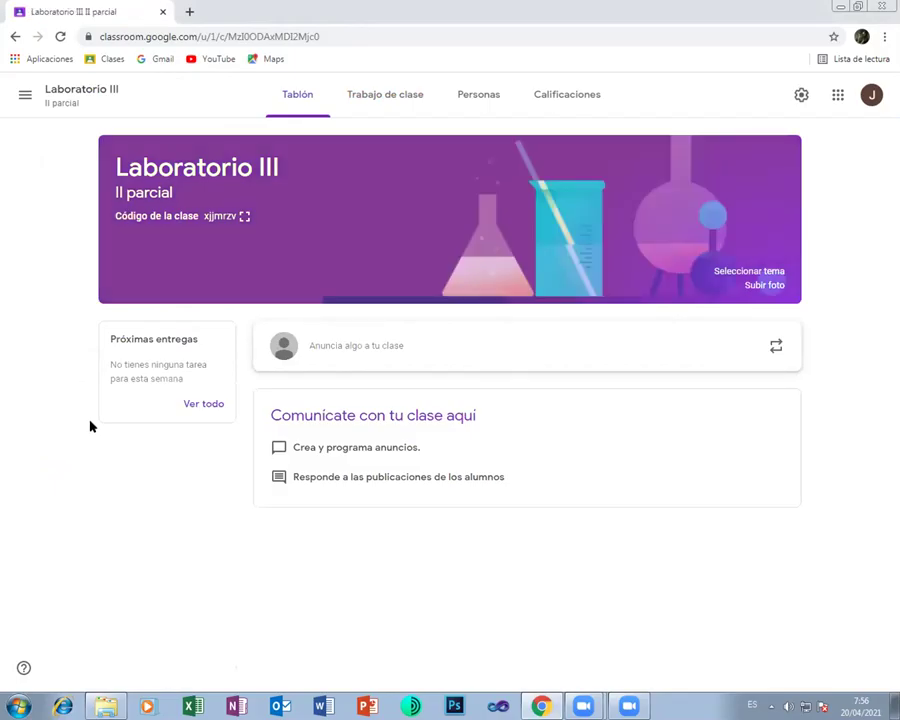
click(369, 107)
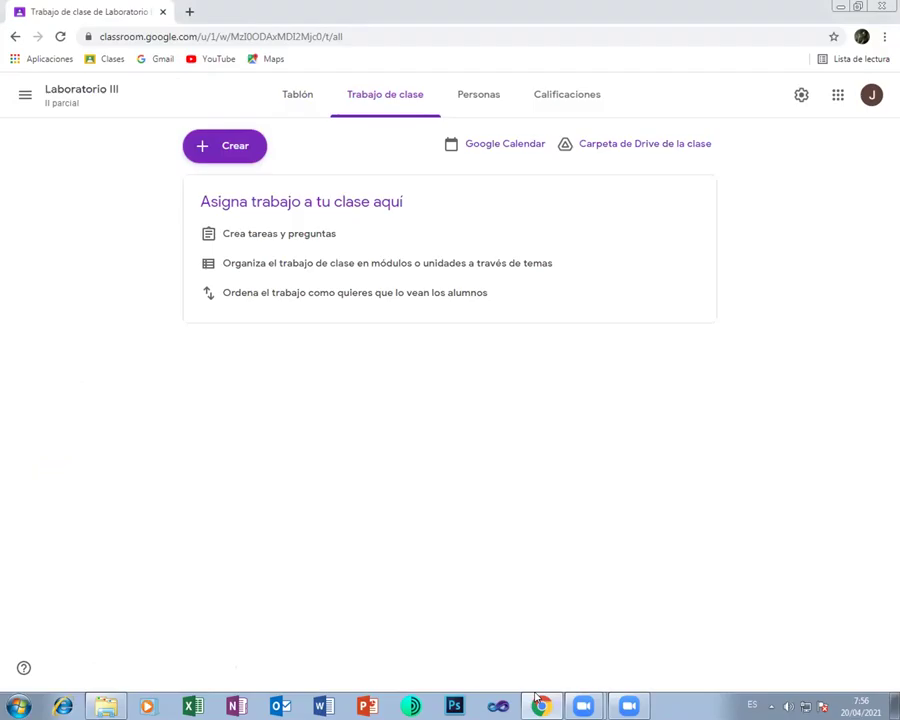
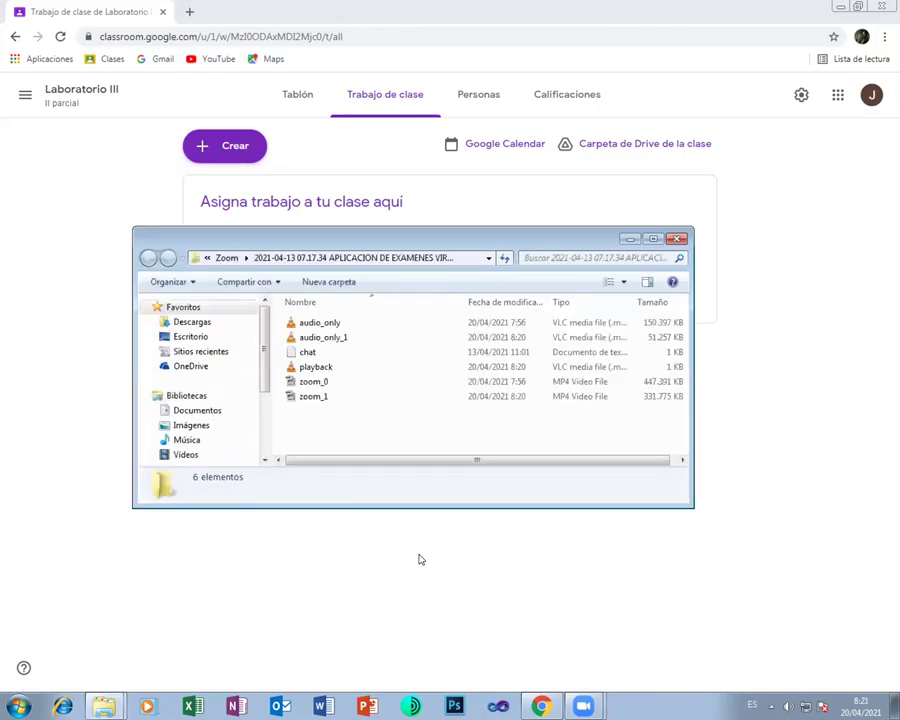
Minimize the Zoom recordings Explorer window to reveal the Laboratorio III 'Trabajo de clase' page
click(629, 239)
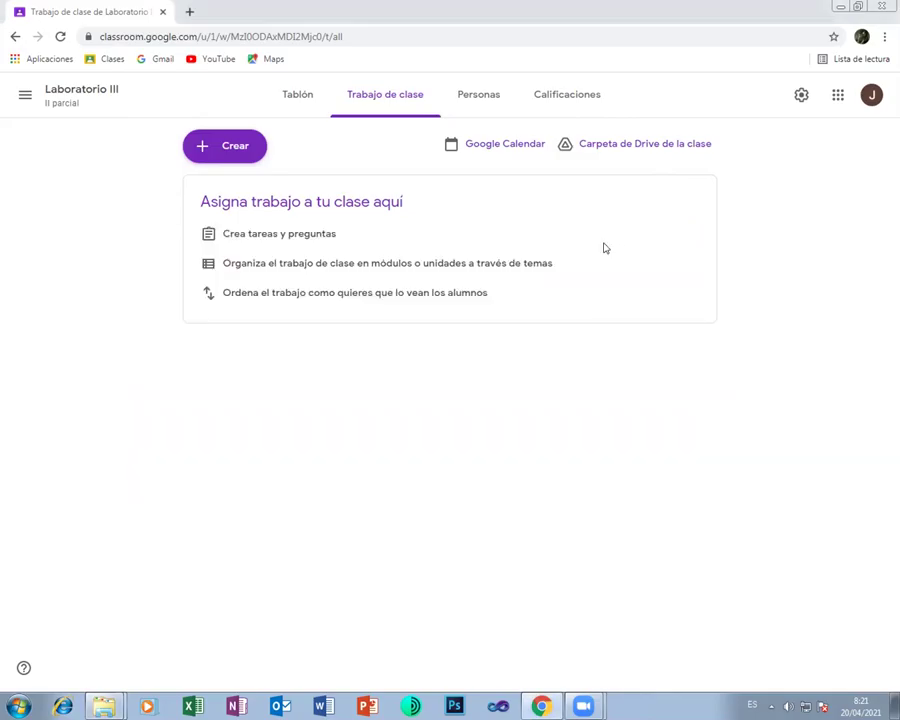
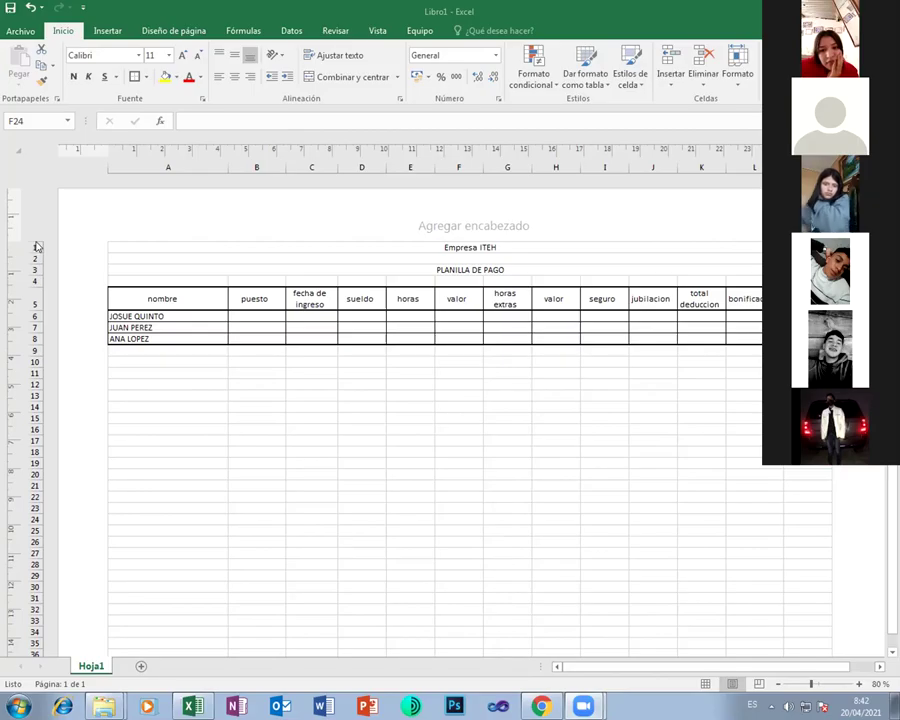
Delete the four title rows, then undo the deletion to restore them
drag(37, 247, 39, 274)
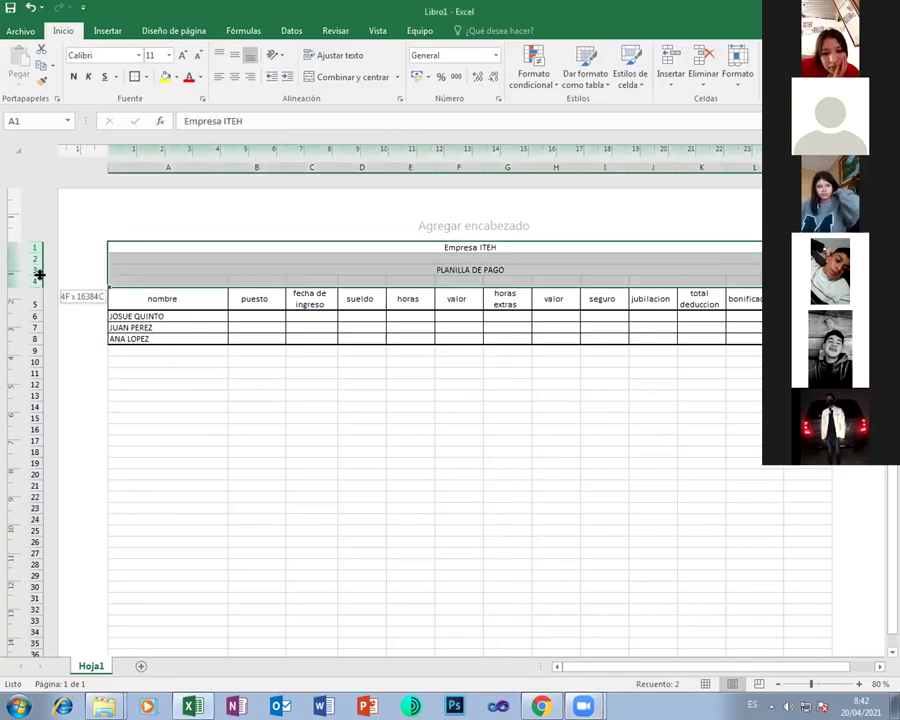
right_click(39, 276)
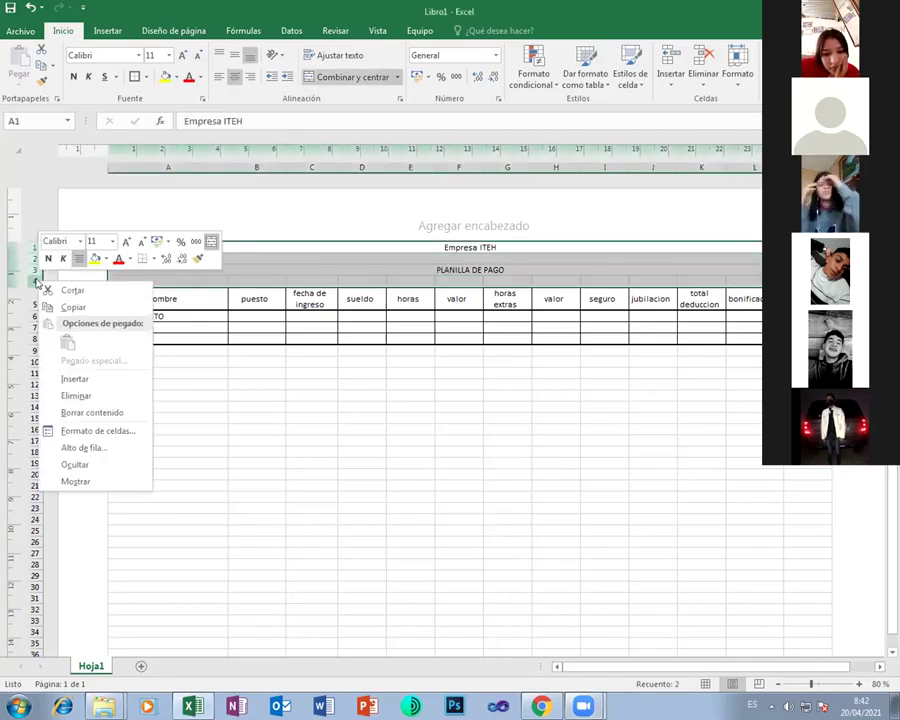
click(80, 395)
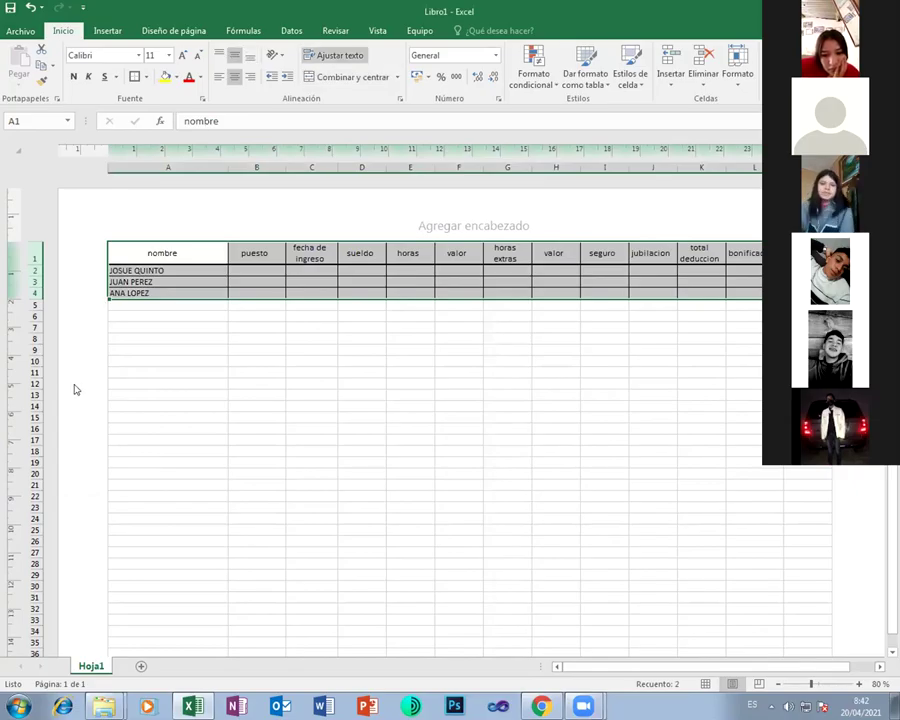
key(ctrl+z)
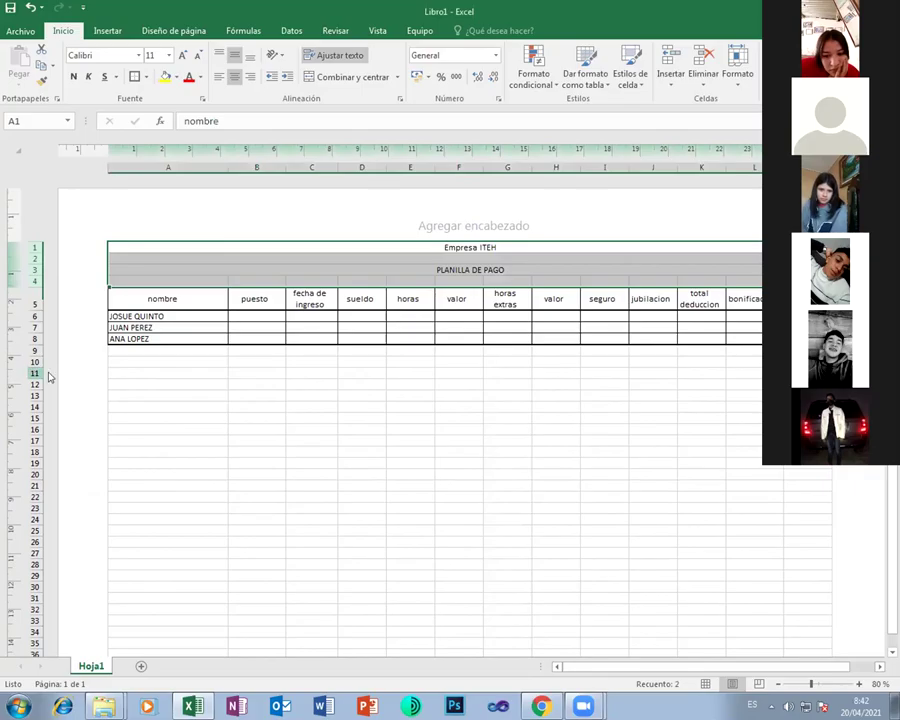
click(391, 431)
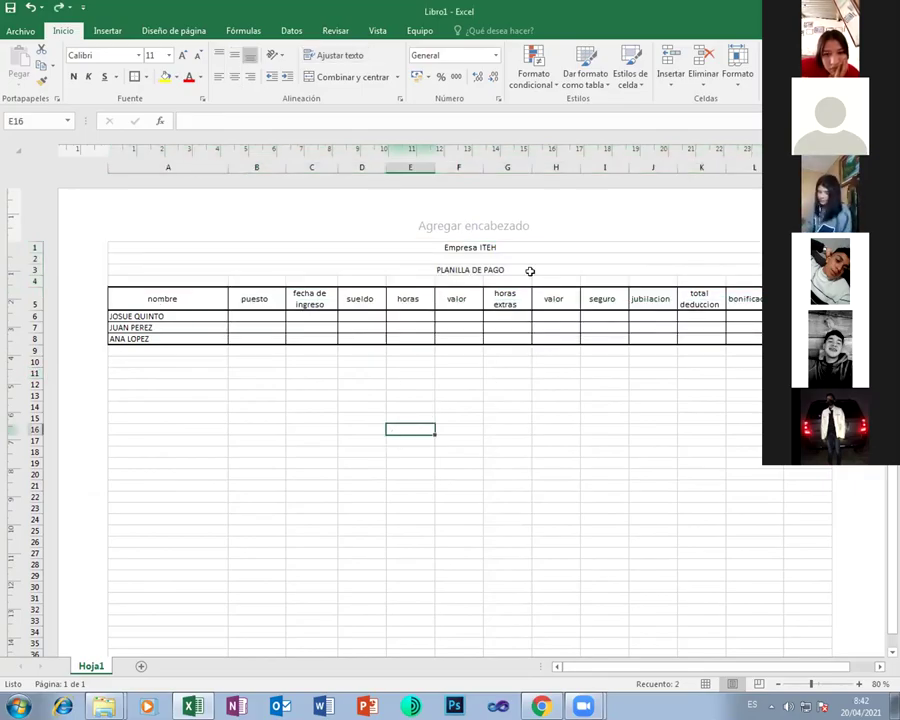
click(450, 246)
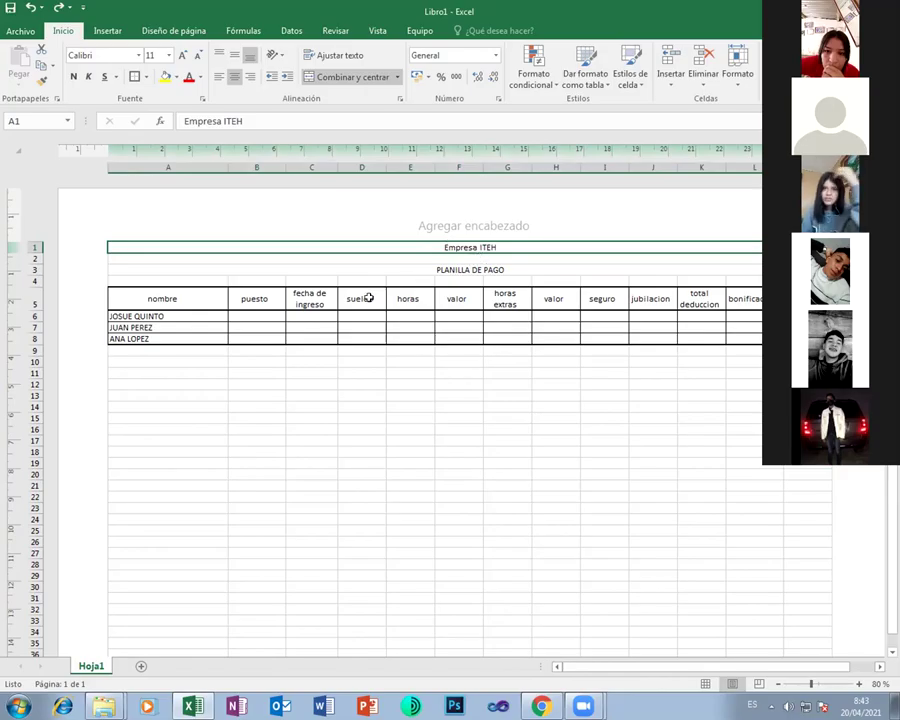
Copy the three employee names into rows 9, 12, 15 and 18
drag(156, 314, 163, 338)
key(ctrl+c)
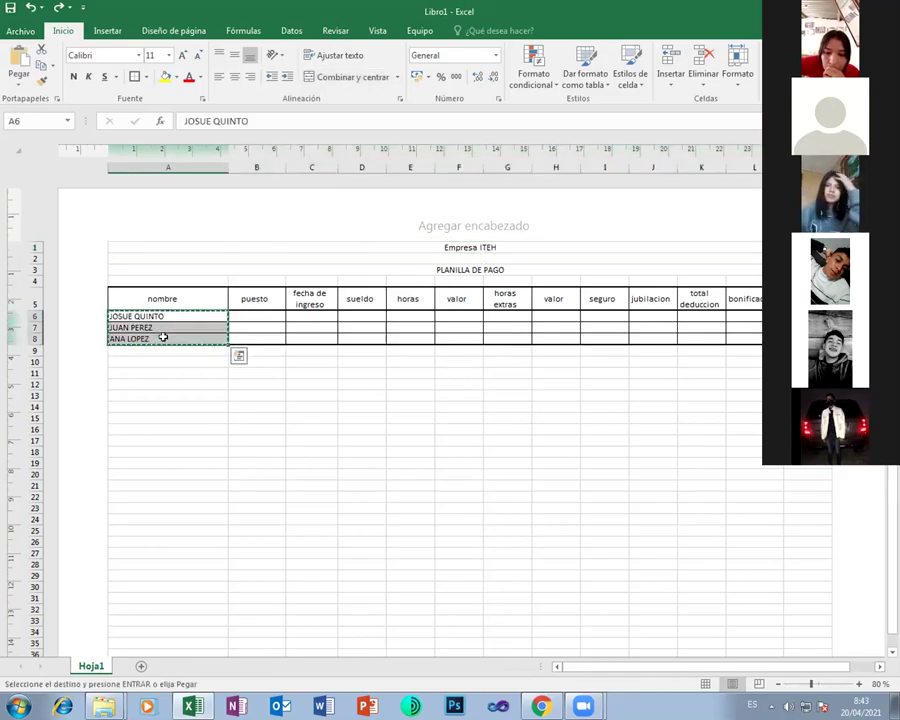
key(Down)
key(Down)
key(Down)
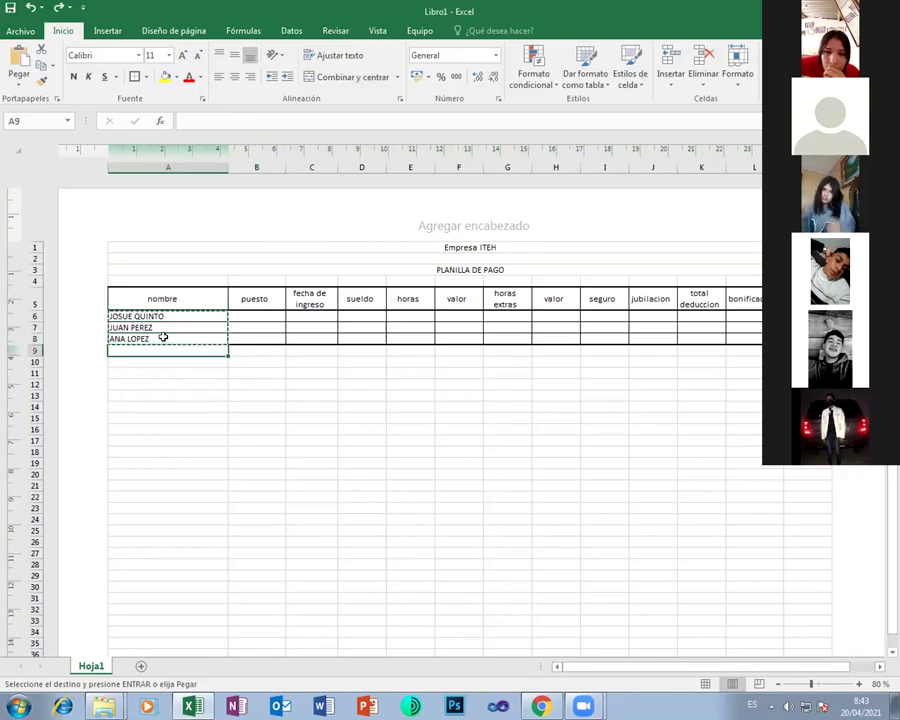
key(ctrl+v)
key(Down)
key(Down)
key(Down)
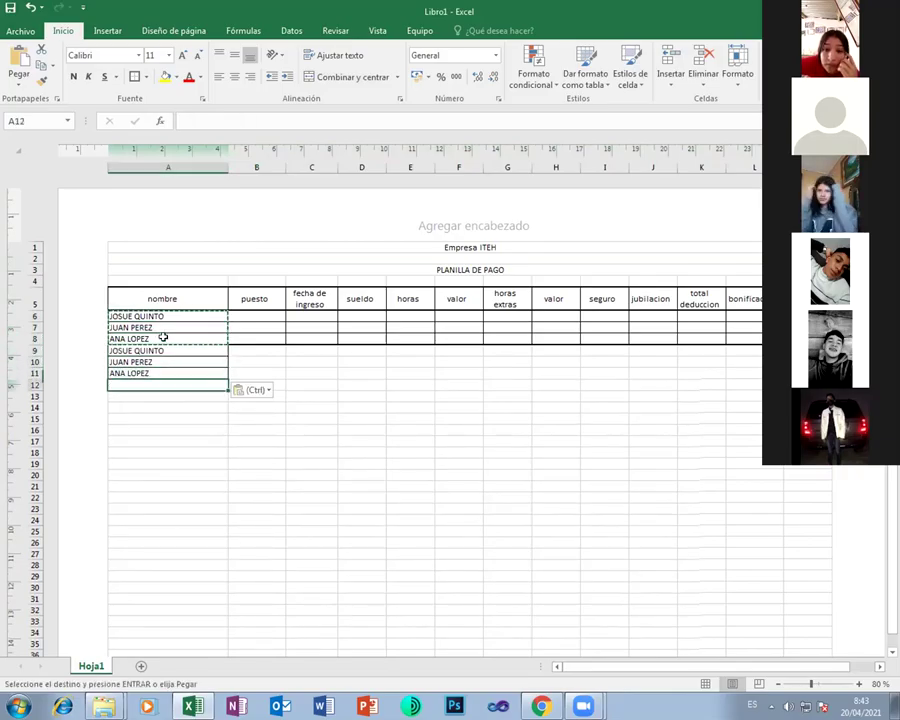
key(Up)
key(ctrl+v)
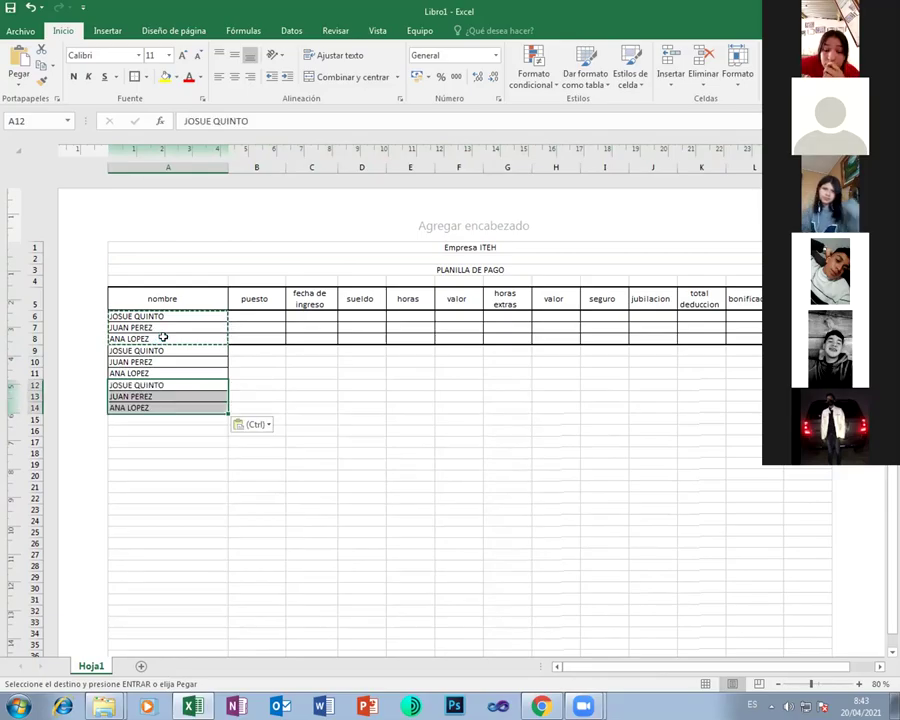
key(Down)
key(Down)
key(Down)
key(ctrl+v)
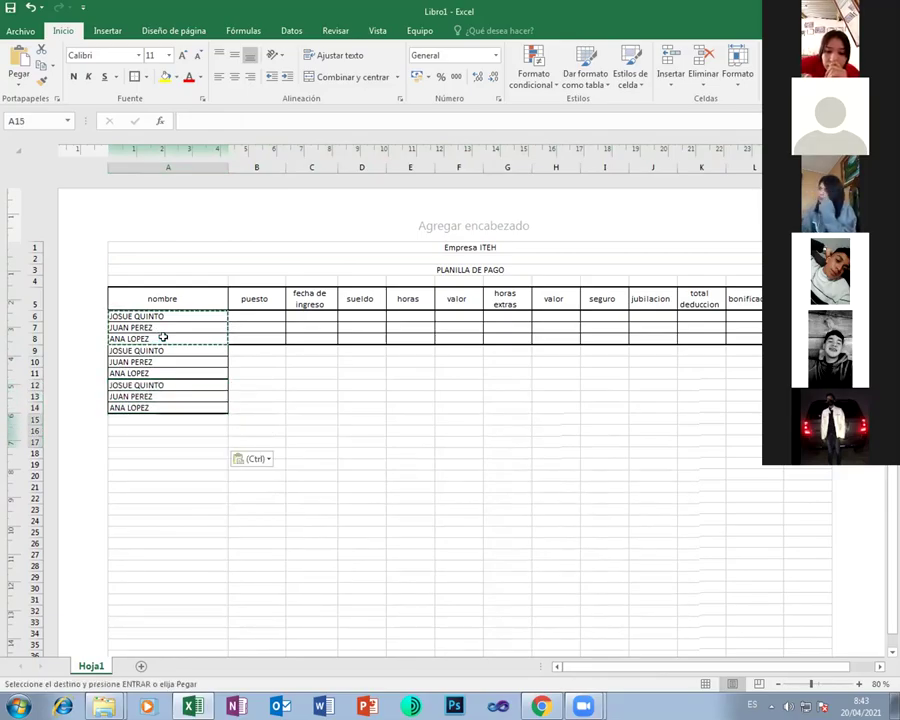
key(Down)
key(Down)
key(Down)
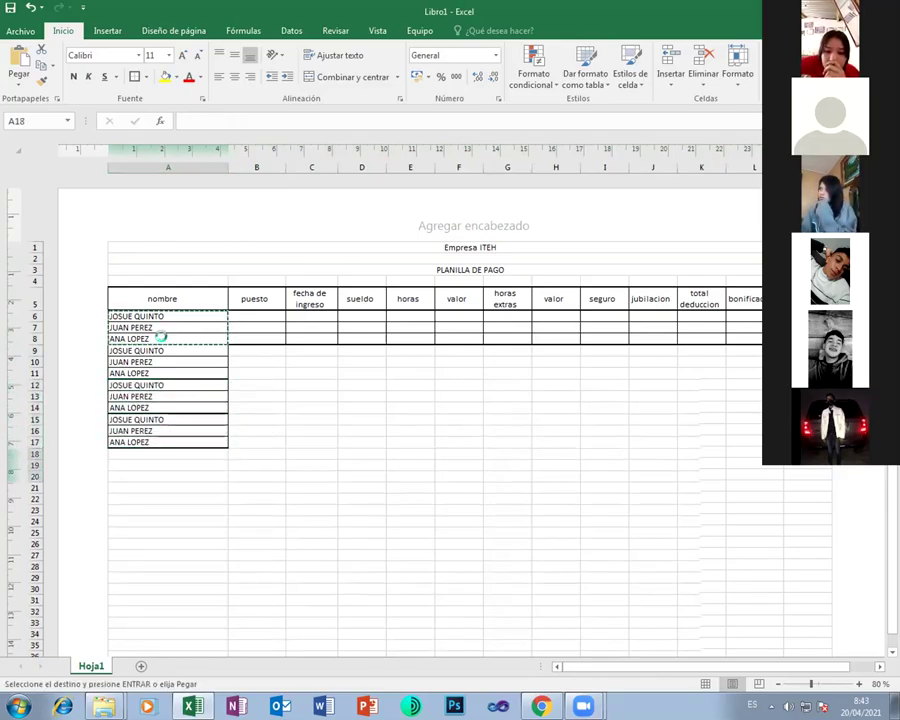
key(ctrl+v)
Apply Todos los bordes to the table body through row 20
drag(137, 327, 554, 386)
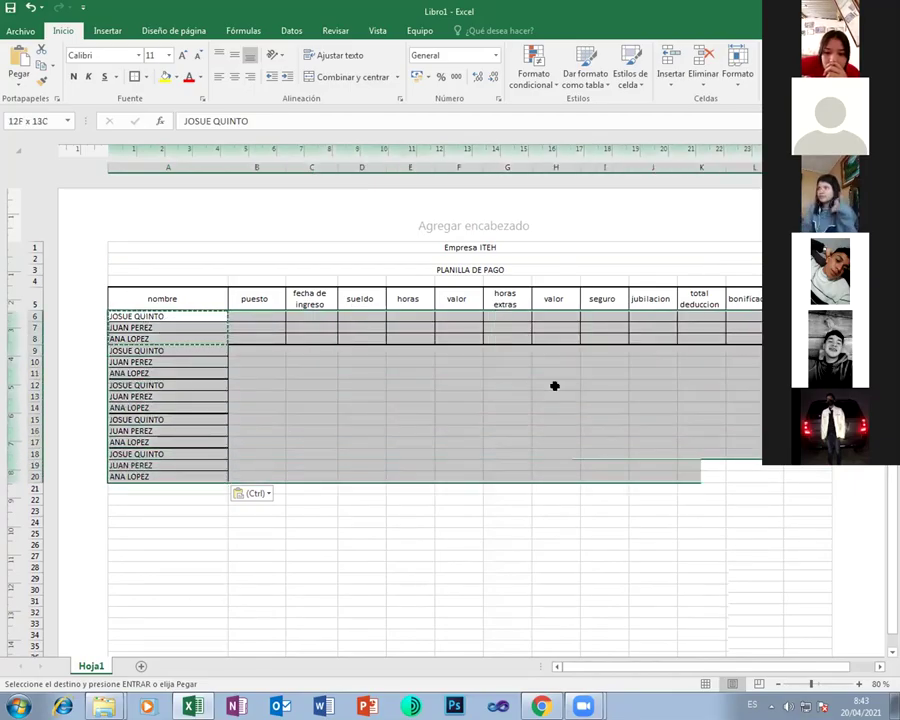
click(146, 77)
click(150, 195)
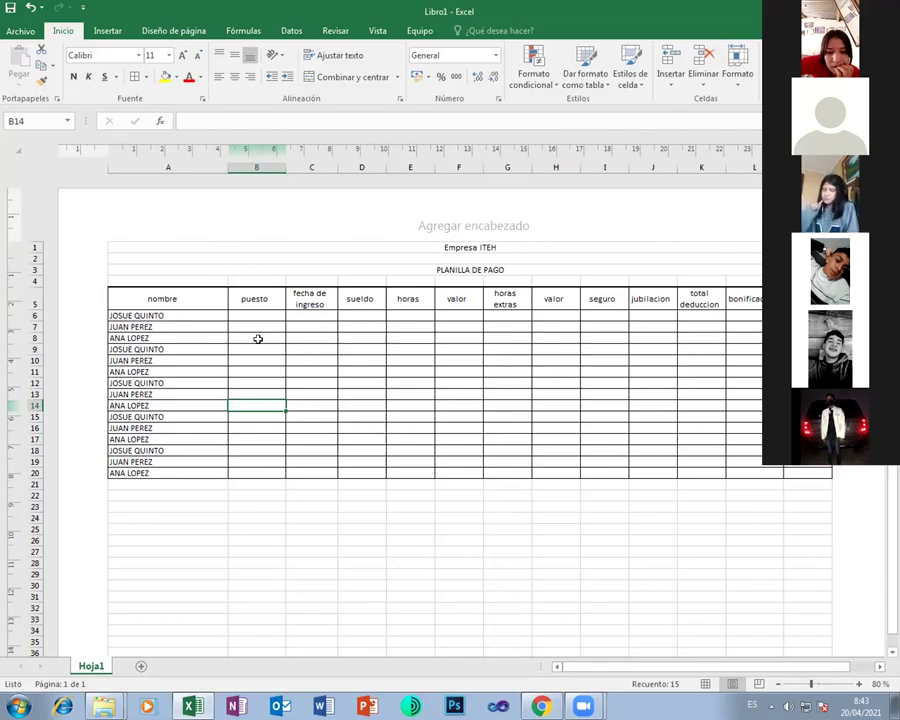
Unmerge the Empresa ITEH title cell and confirm the row 1 cells are separate
click(467, 246)
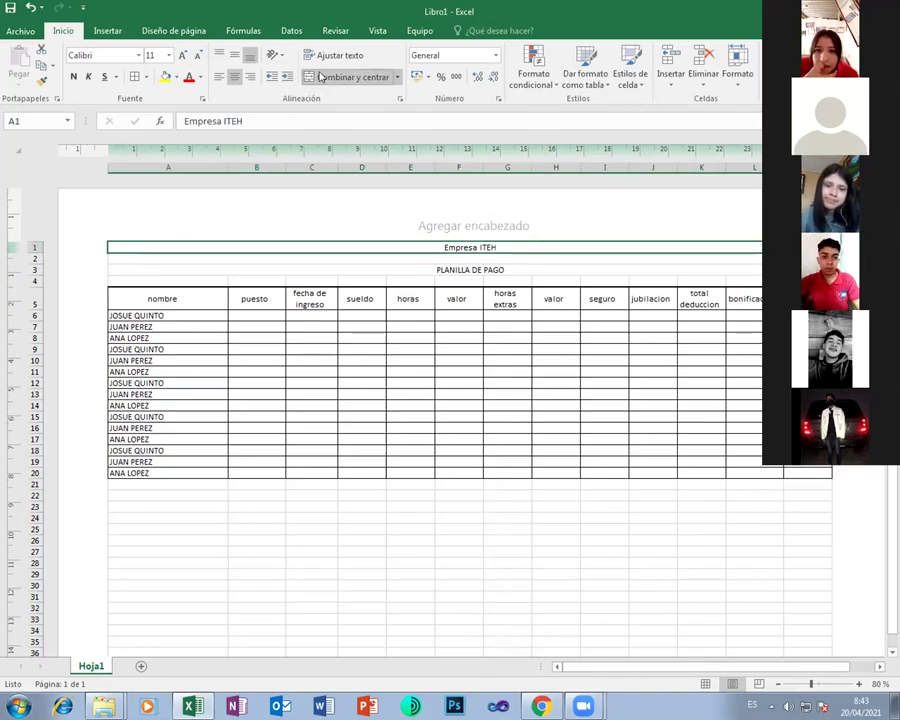
click(352, 77)
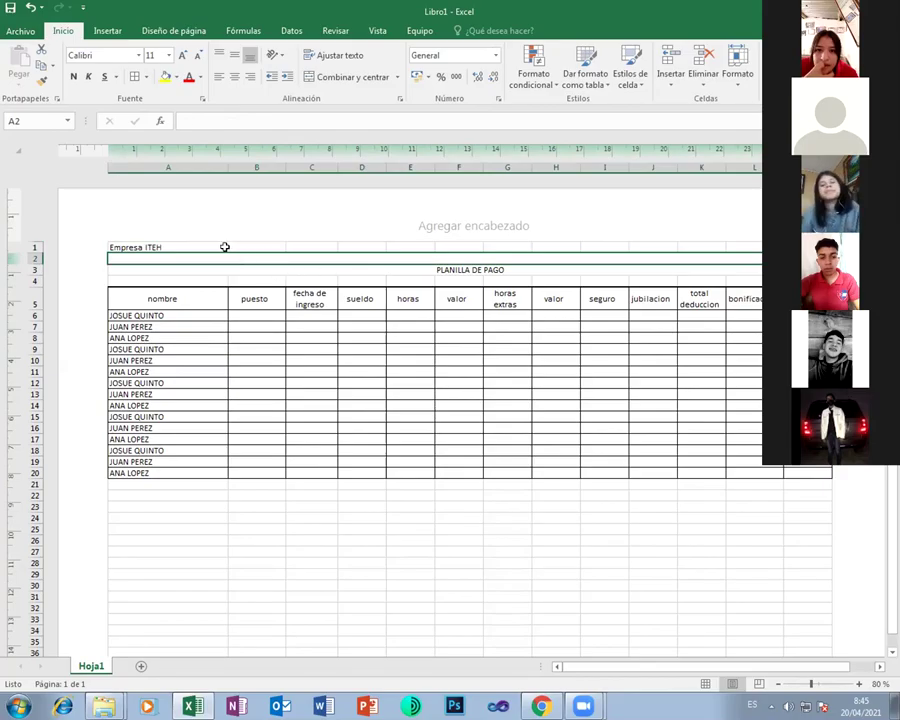
click(223, 246)
click(244, 243)
click(330, 247)
click(370, 245)
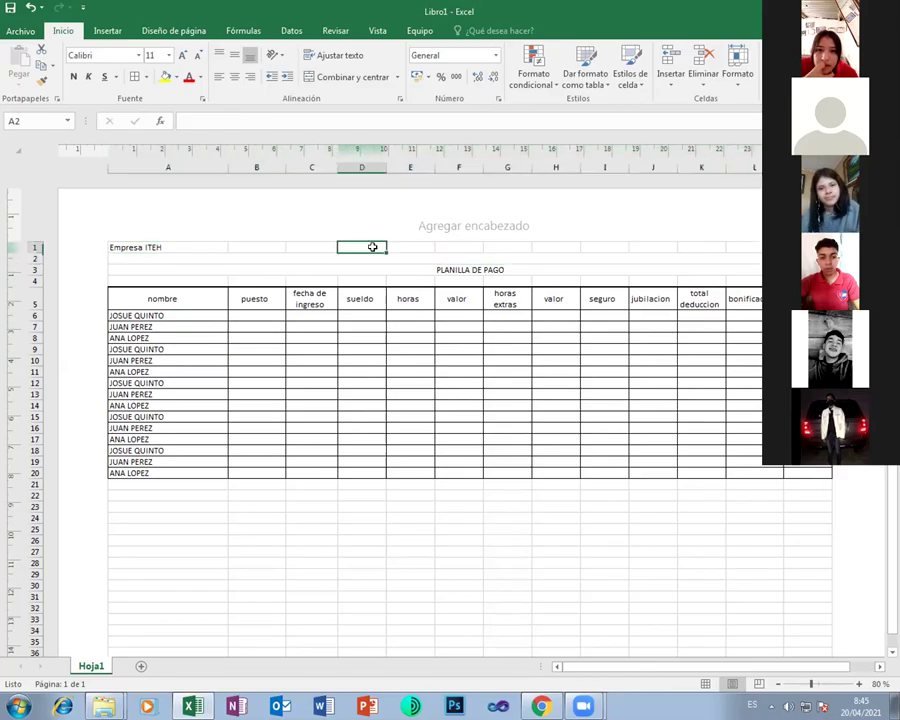
click(461, 245)
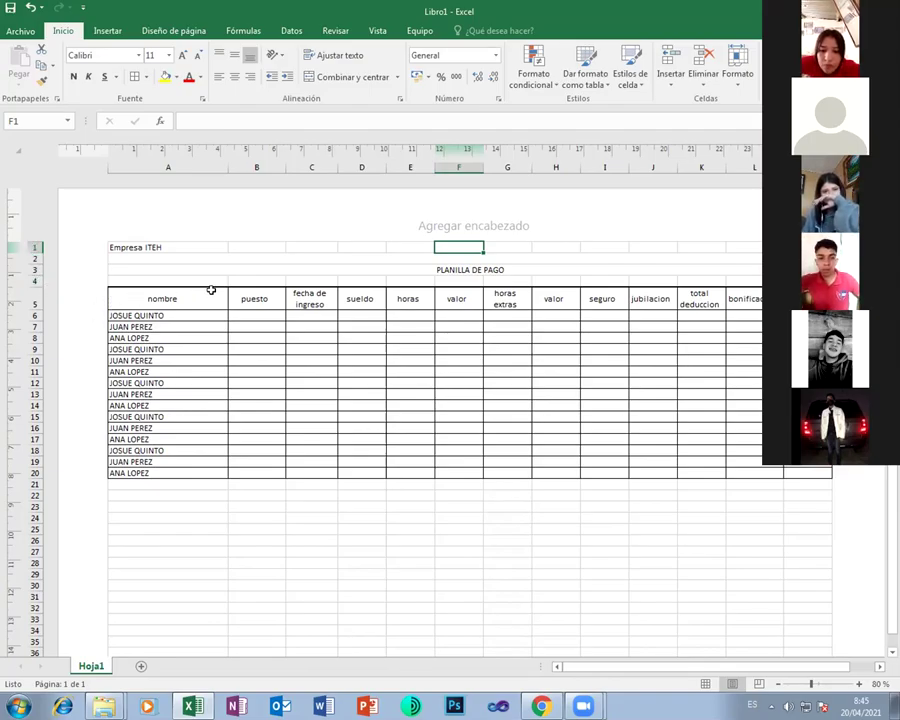
Unmerge the PLANILLA DE PAGO cells spanning rows 2–3
click(223, 256)
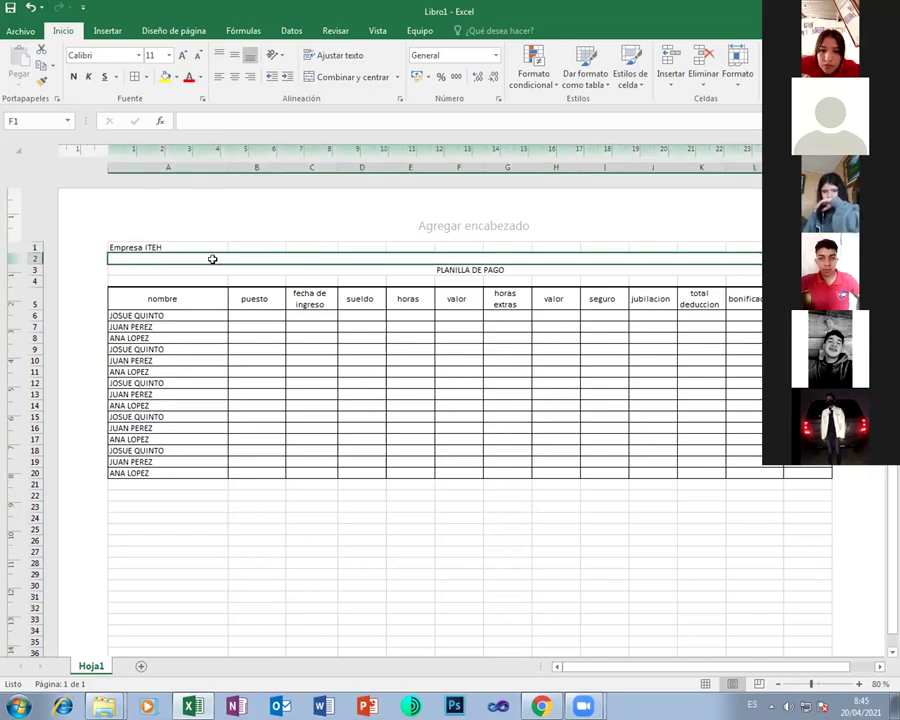
drag(212, 259, 212, 268)
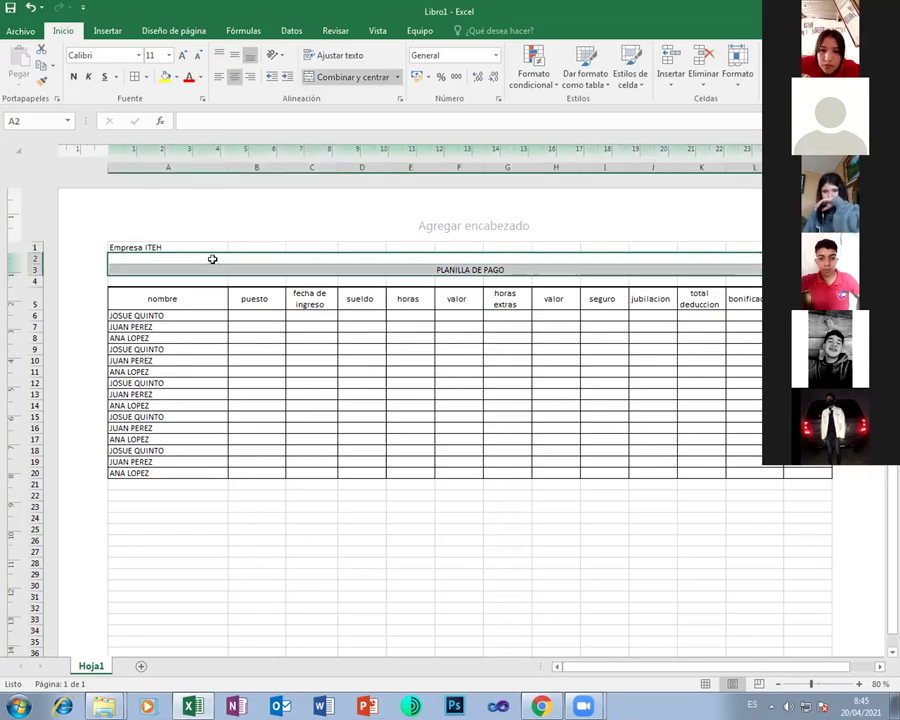
click(339, 78)
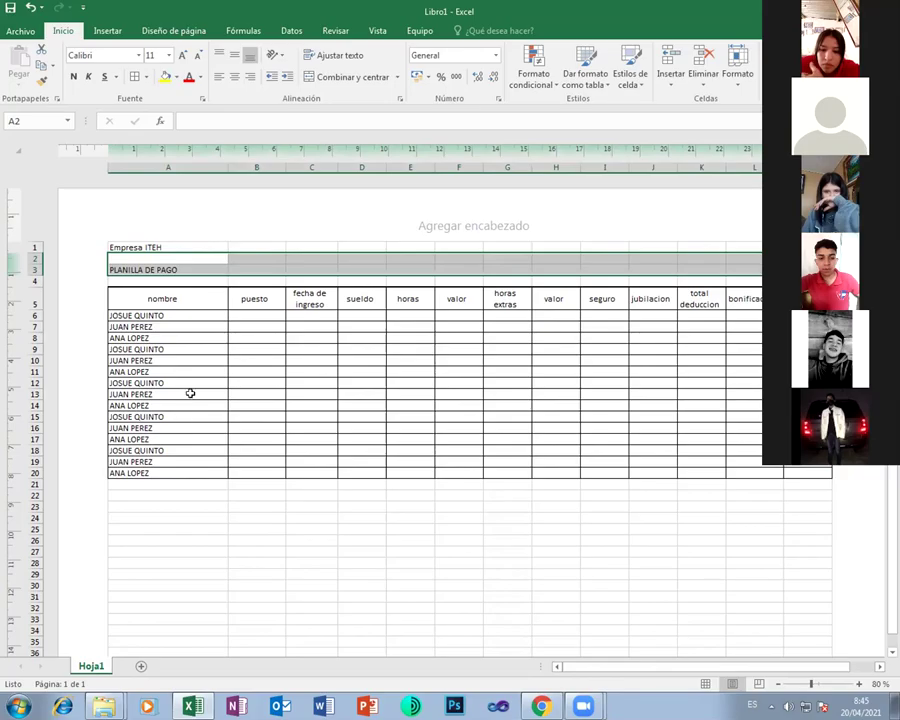
click(36, 247)
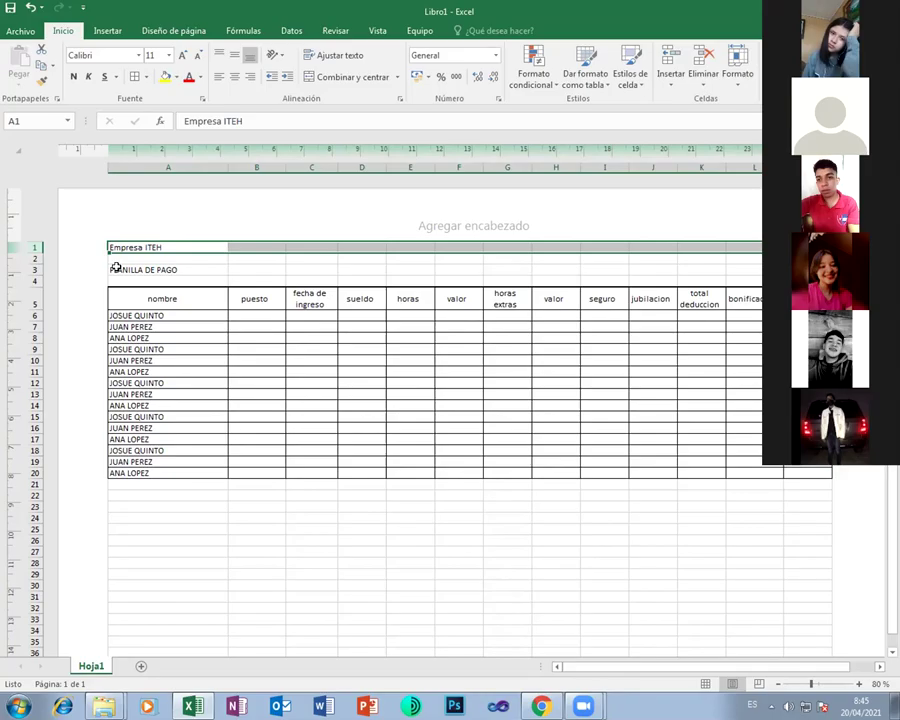
Insert a blank row at row 4 and enter 'PERIODO 2021' in A4
right_click(35, 280)
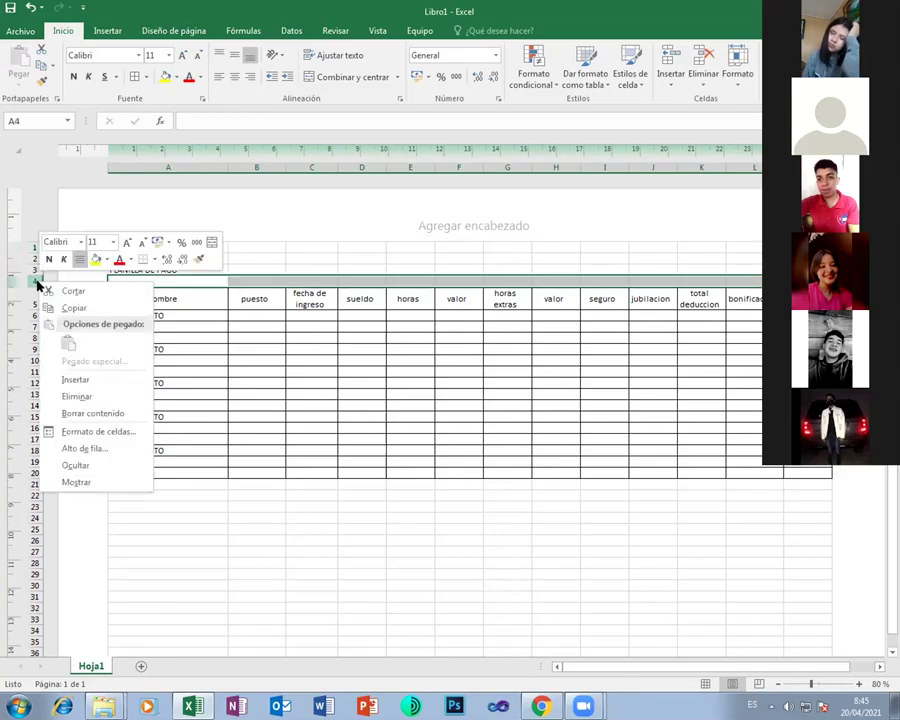
click(84, 379)
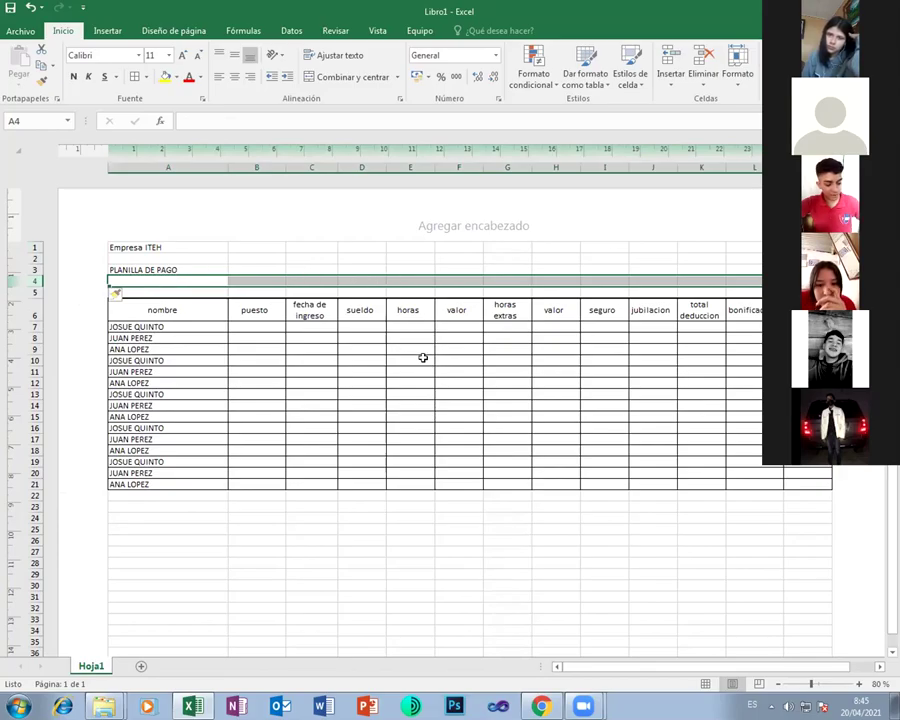
click(166, 246)
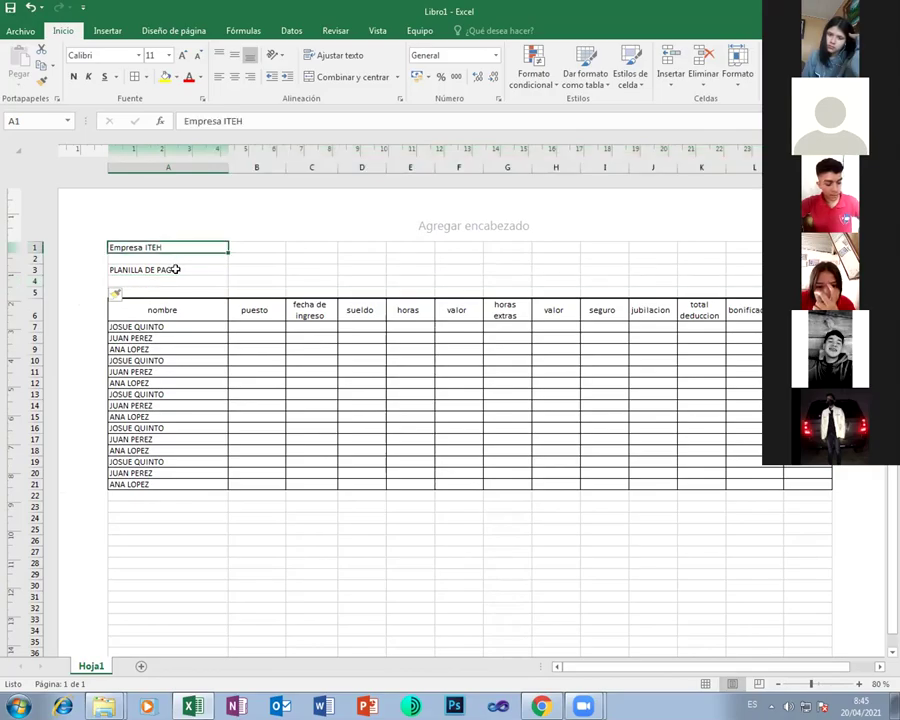
click(175, 269)
click(158, 280)
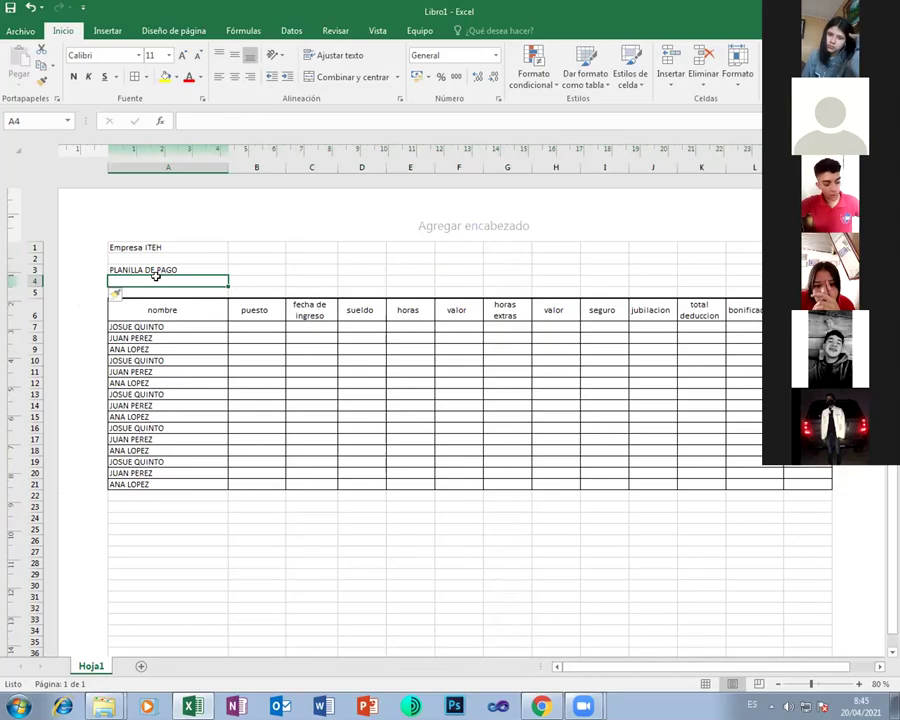
text(PERIODO)
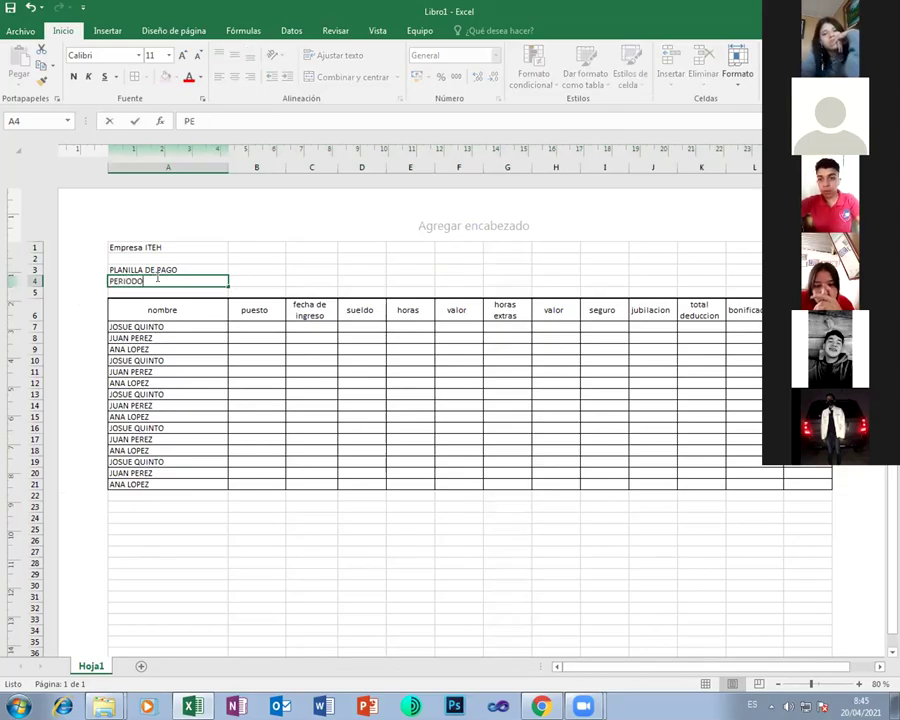
text( 202)
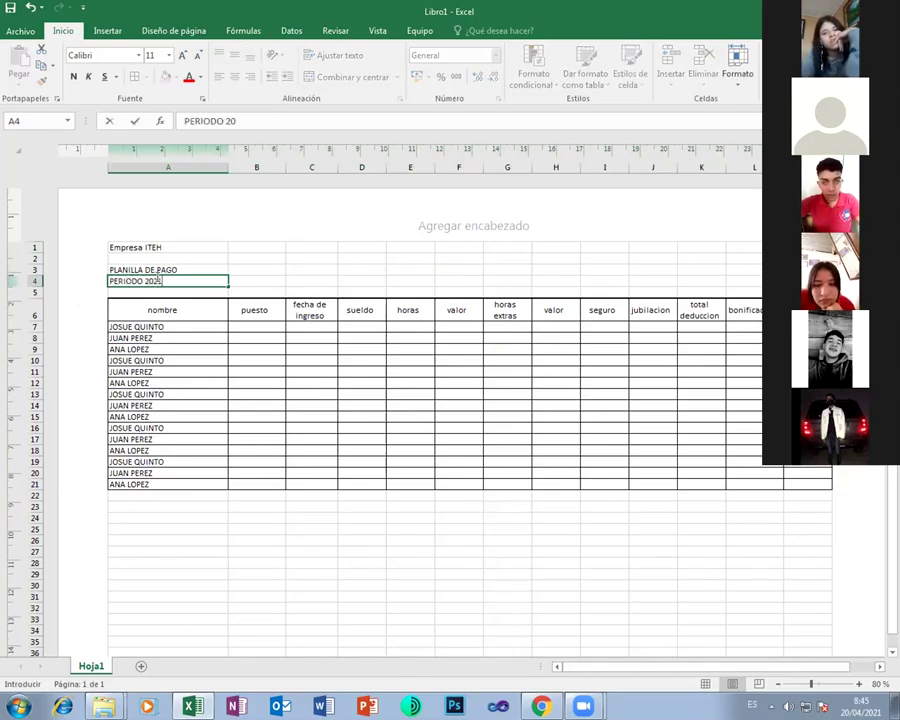
text(1)
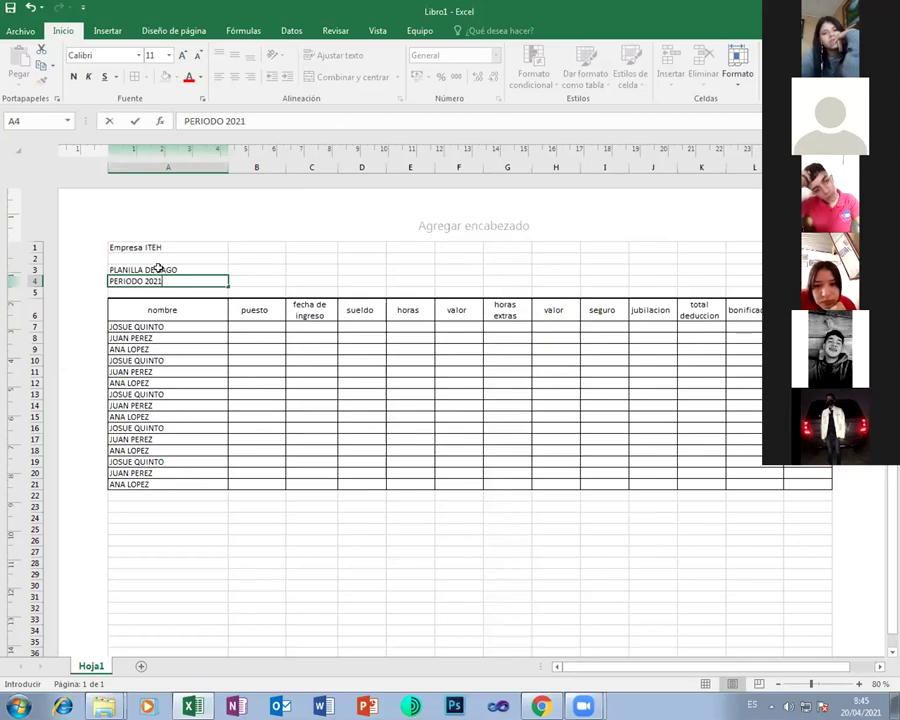
Insert a blank row above the table header row
right_click(40, 313)
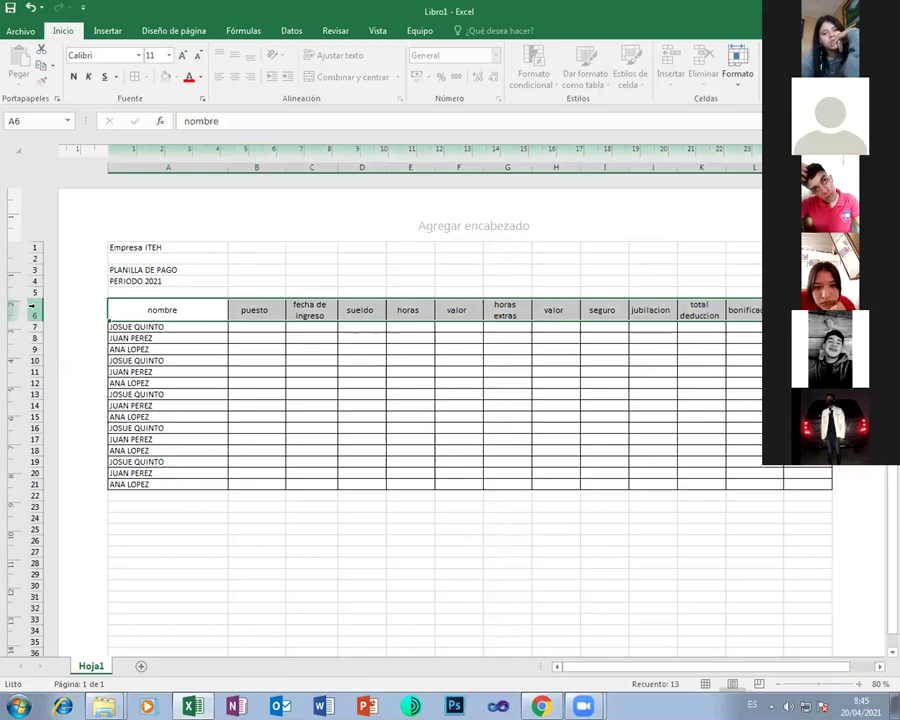
click(86, 408)
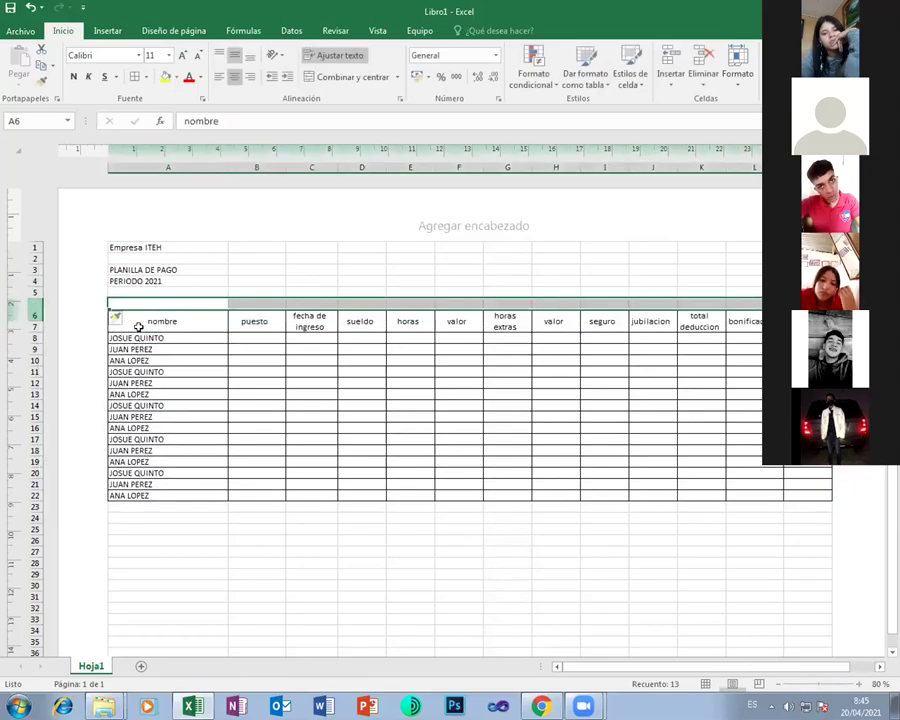
click(139, 289)
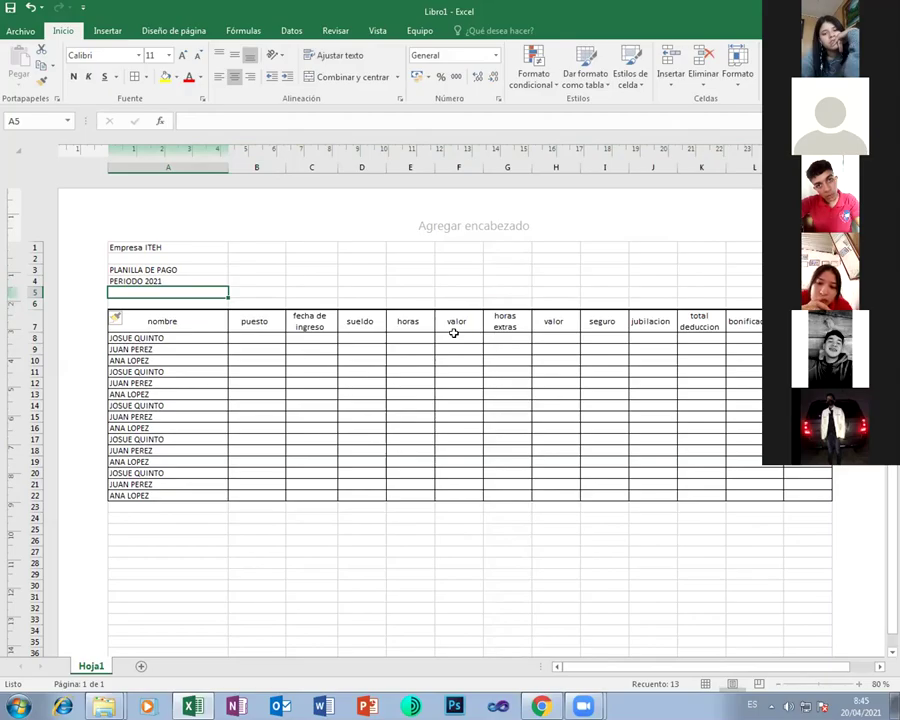
Enter the label MES in A5 and the month Abril in B5
text(MES:)
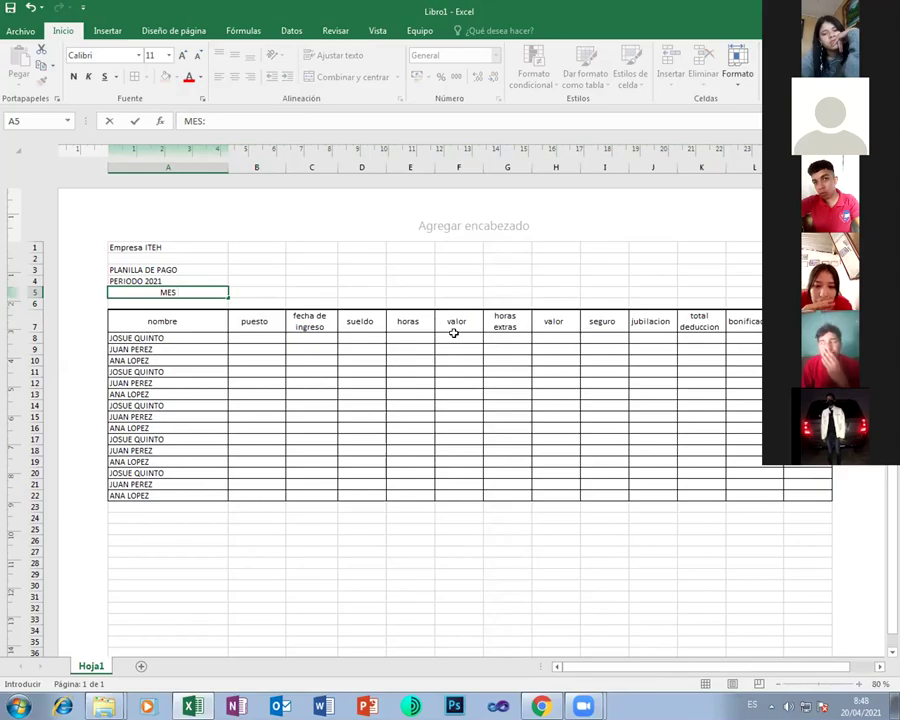
key(Tab)
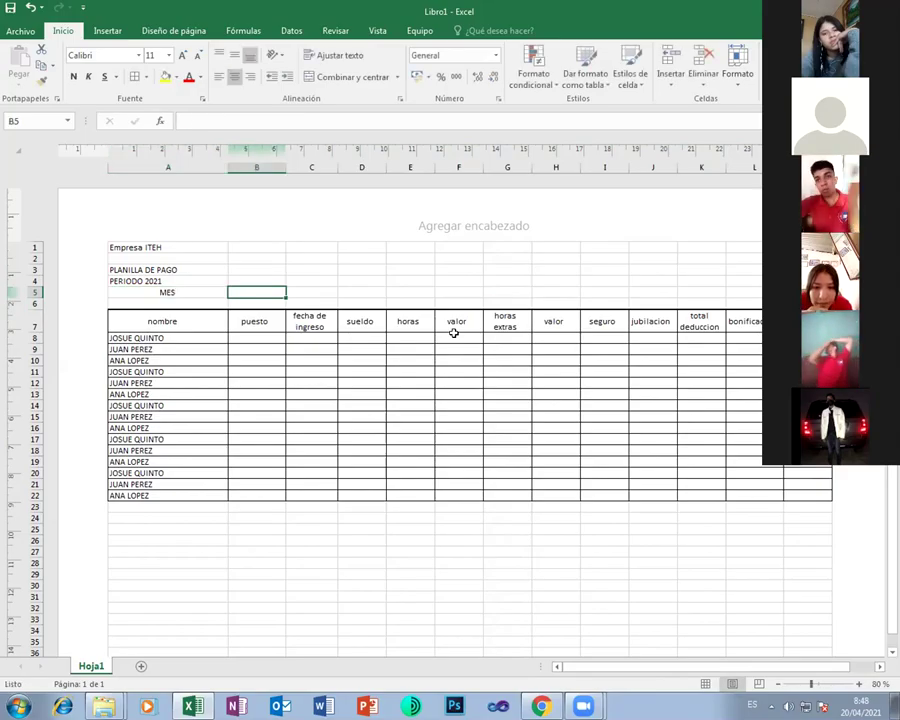
text(a)
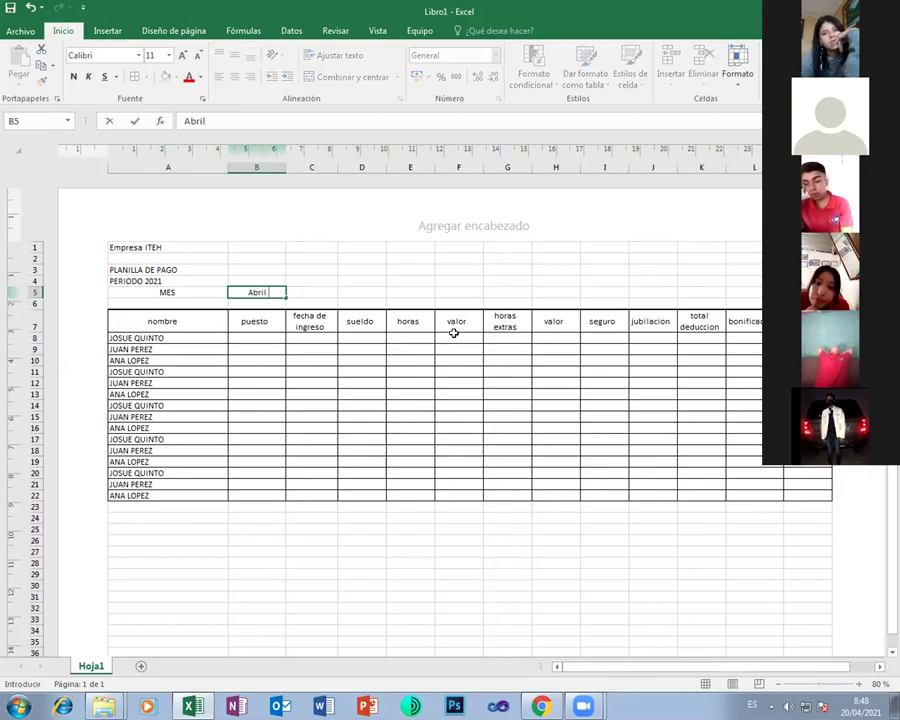
key(Return)
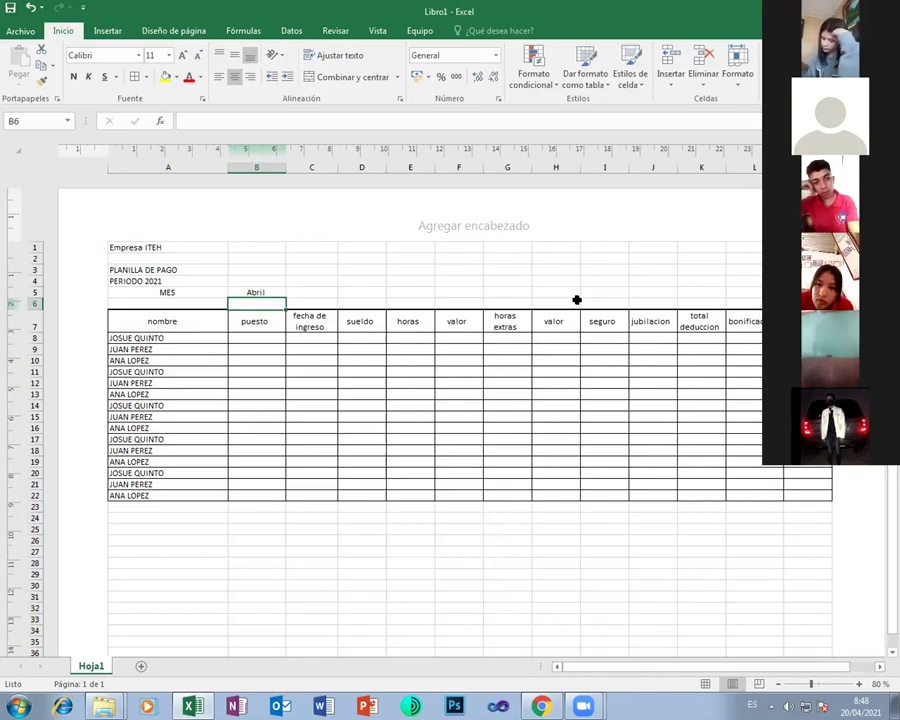
Edit the A5 label to 'MES abril', then revert it to plain MES
click(245, 290)
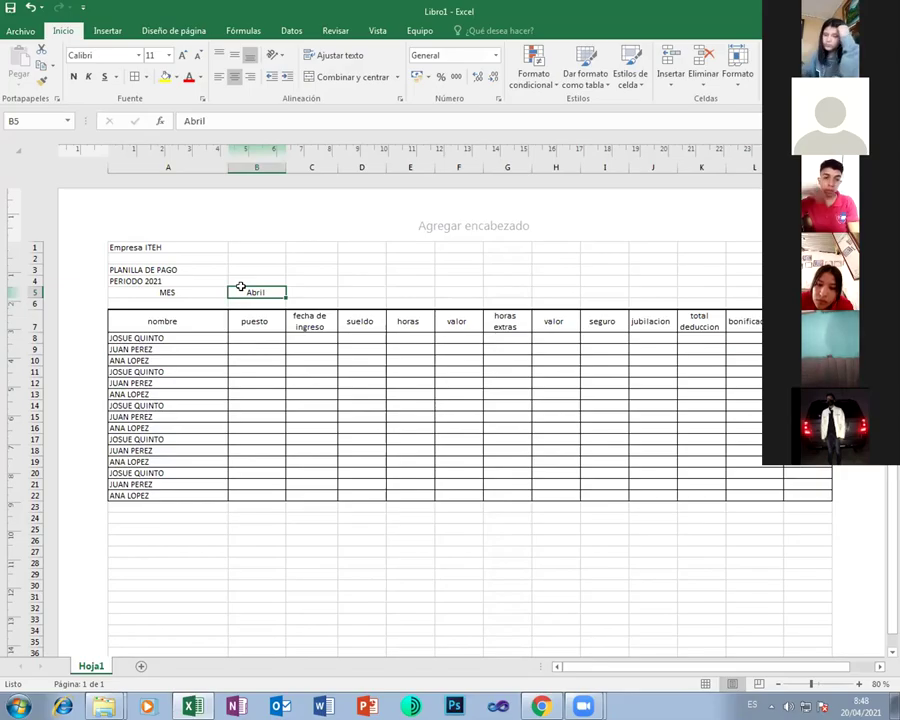
click(176, 289)
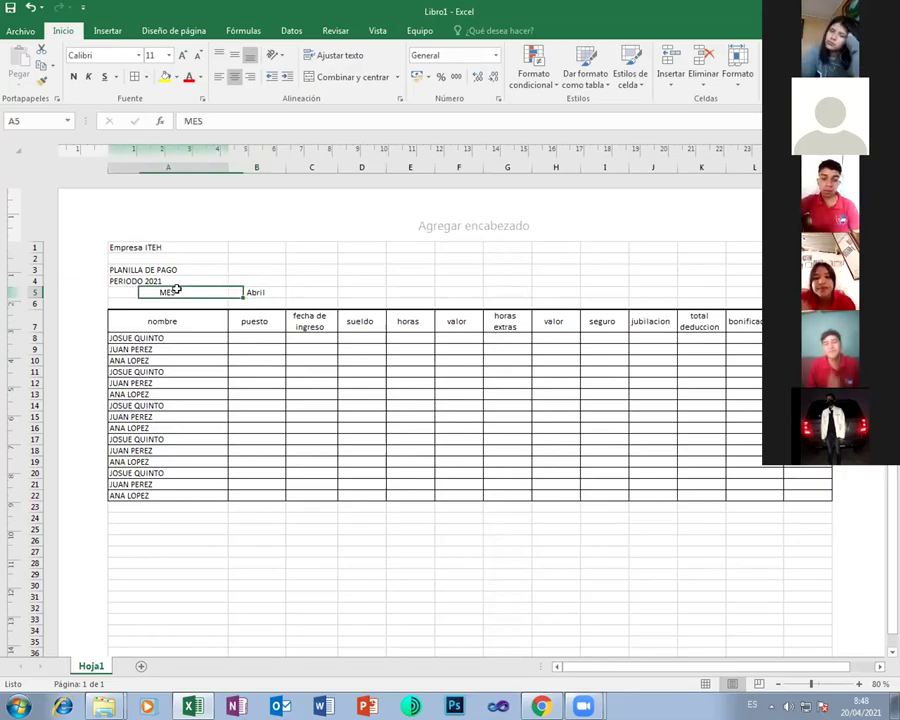
click(230, 120)
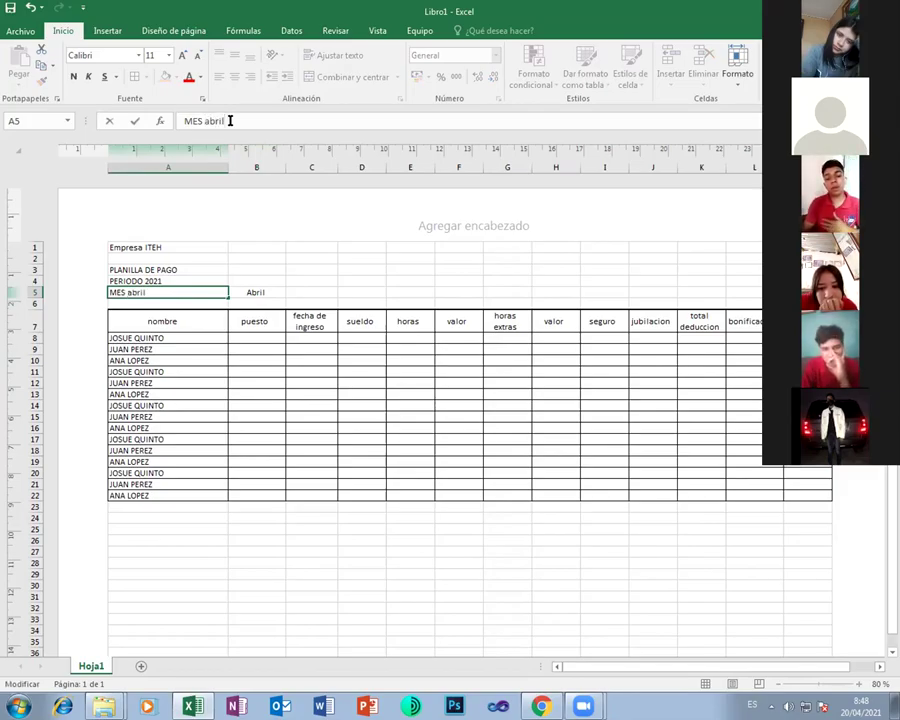
key(Return)
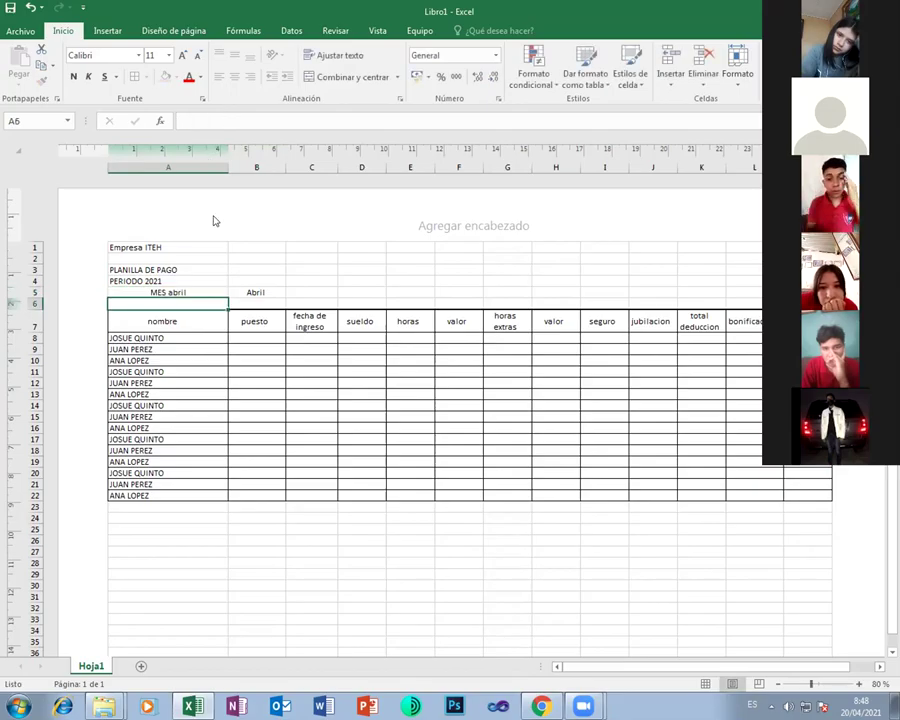
click(192, 288)
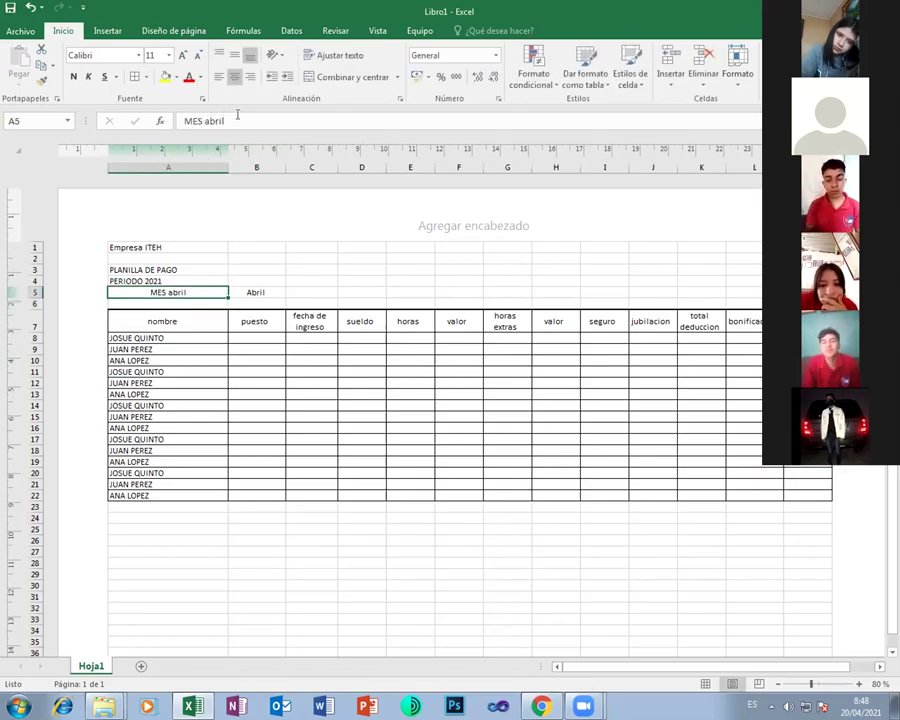
click(237, 117)
key(BackSpace)
key(BackSpace)
key(BackSpace)
key(BackSpace)
key(BackSpace)
key(BackSpace)
key(Return)
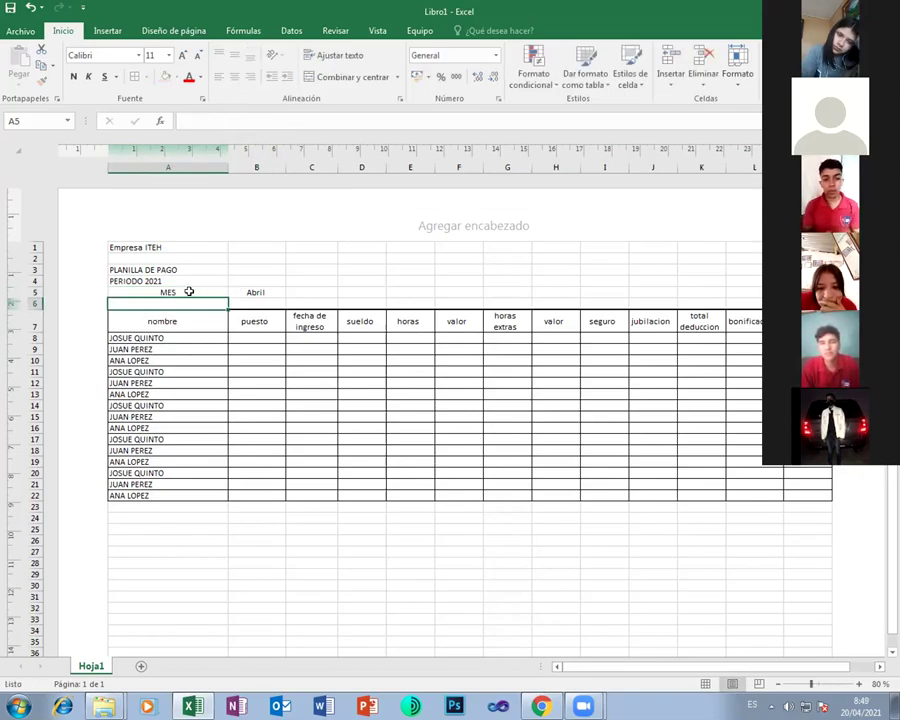
click(188, 291)
click(267, 290)
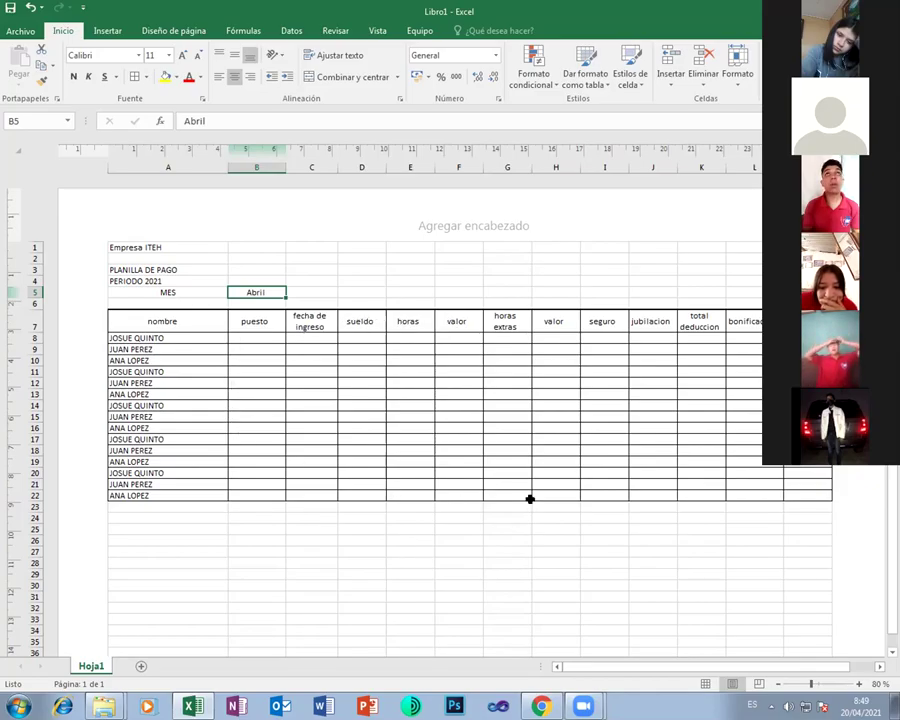
Insert a blank row above header row 7, pushing the column titles to row 8
click(33, 326)
right_click(36, 327)
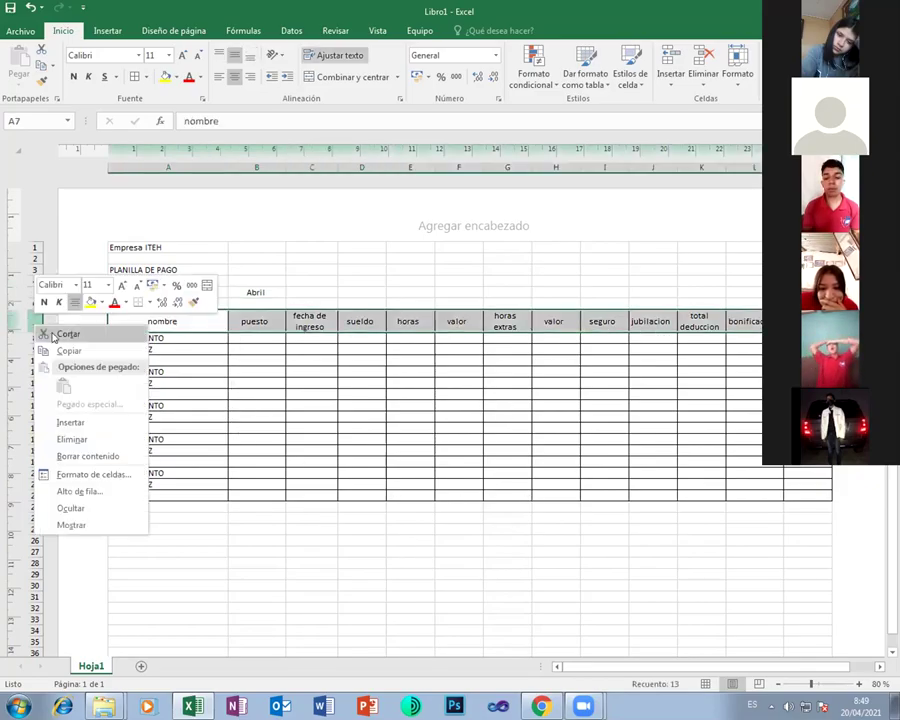
click(94, 422)
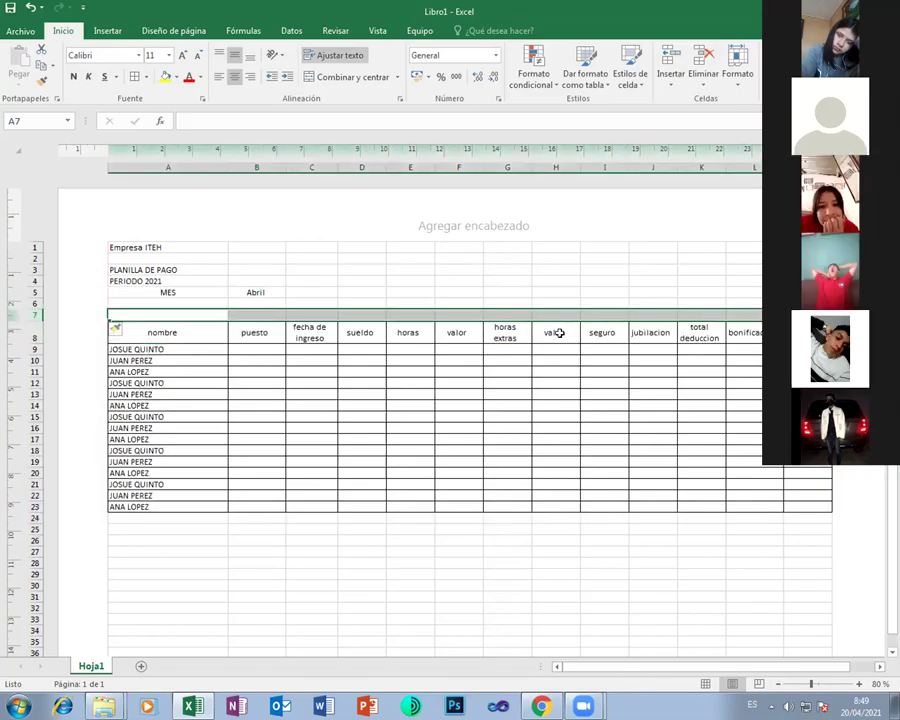
click(627, 330)
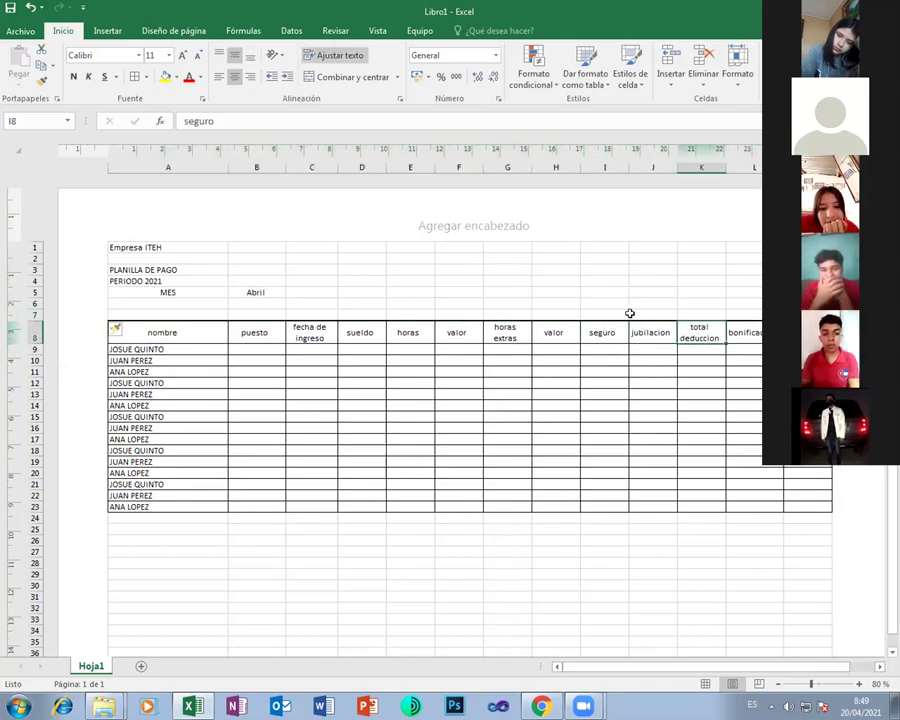
Merge and centre I7:K7 with the heading 'deducciones'
drag(611, 313, 705, 315)
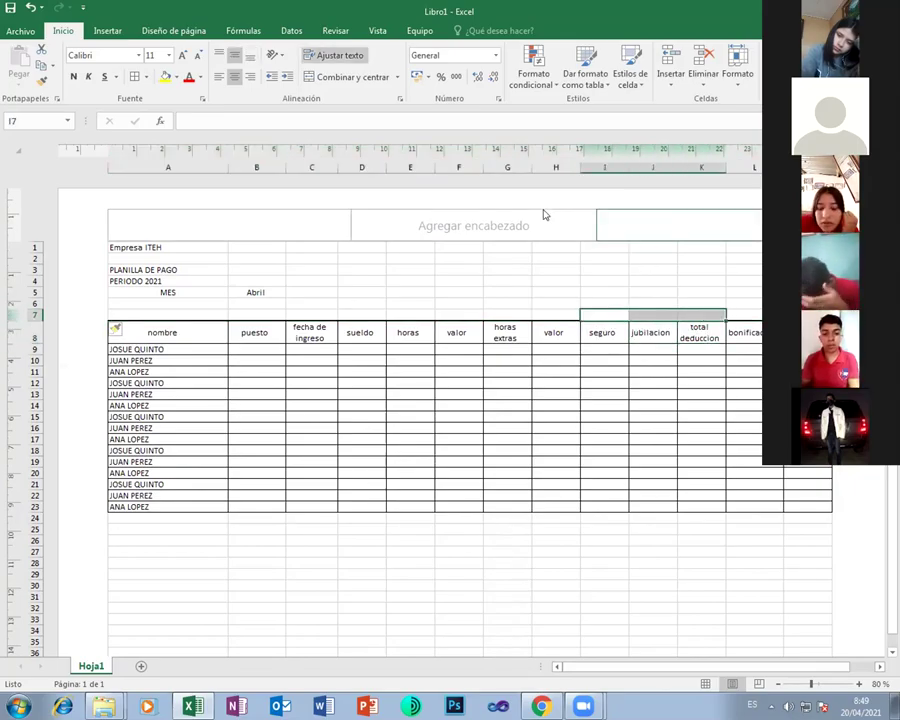
click(322, 77)
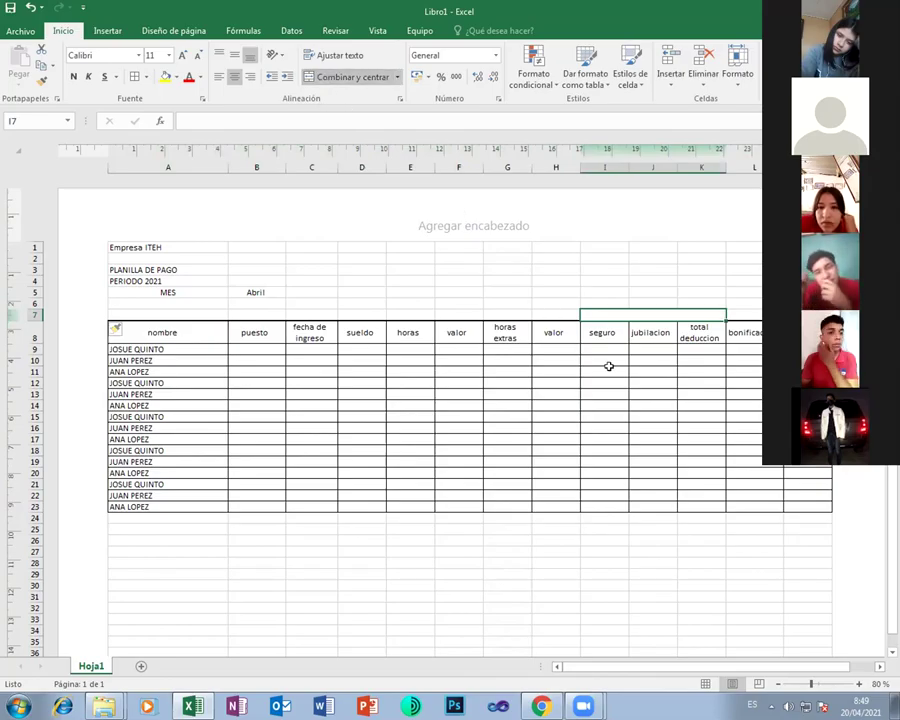
text(deduc)
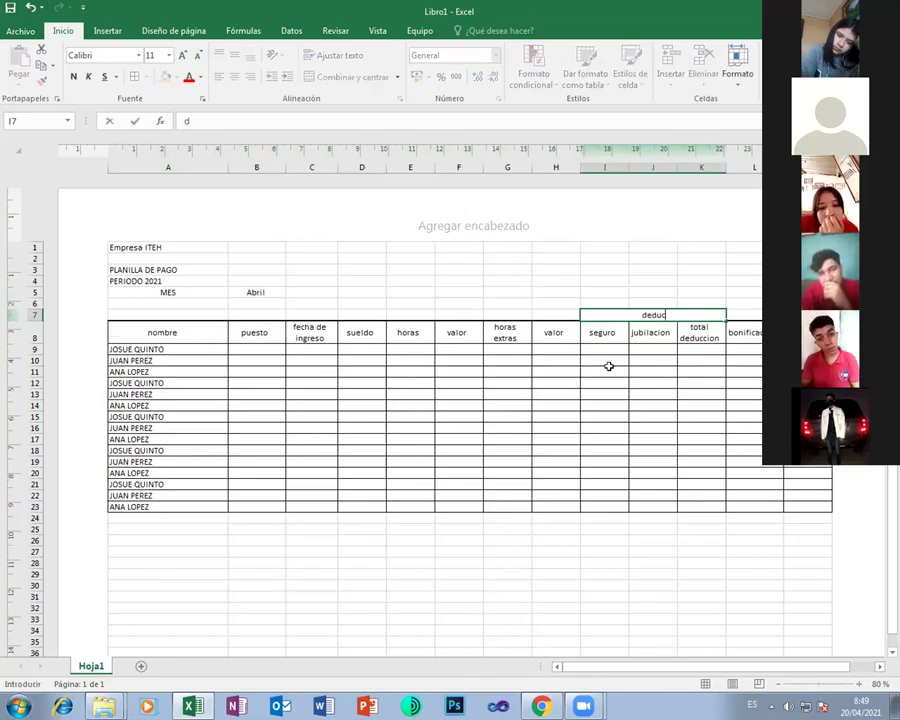
text(ciones)
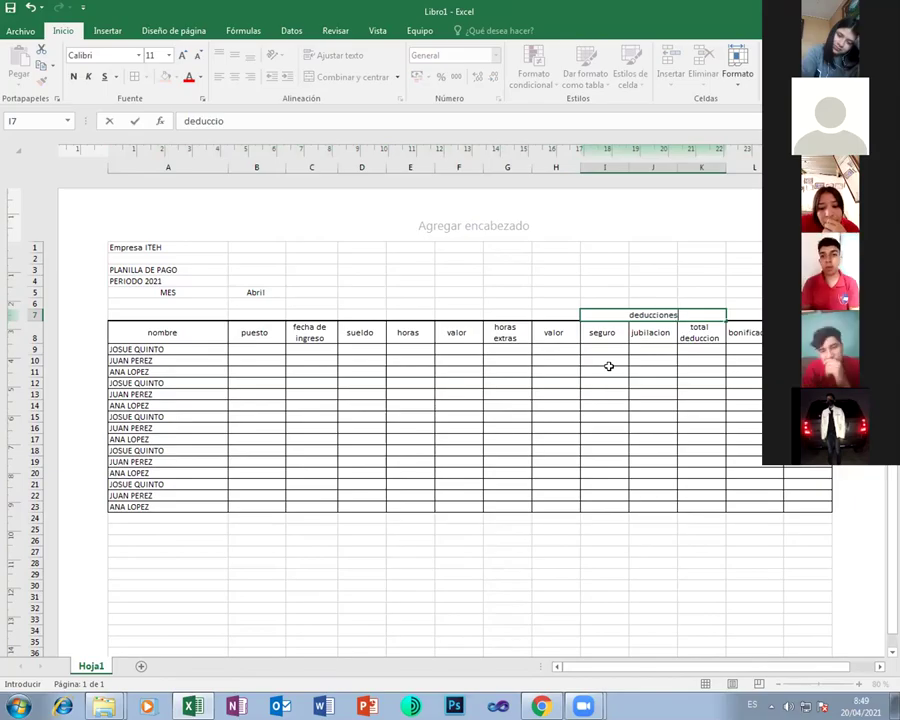
key(Return)
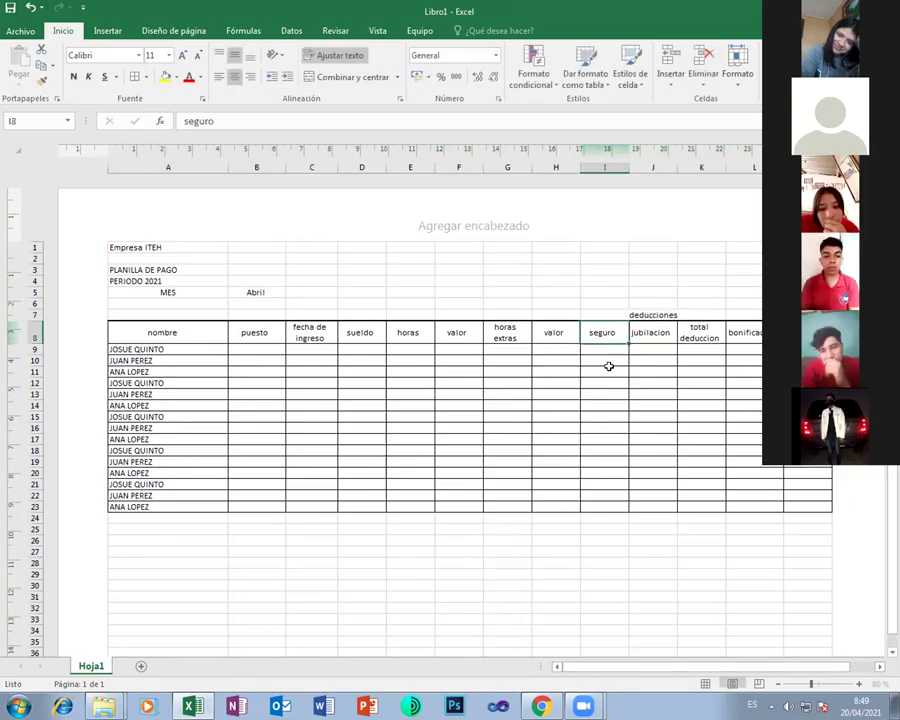
click(657, 313)
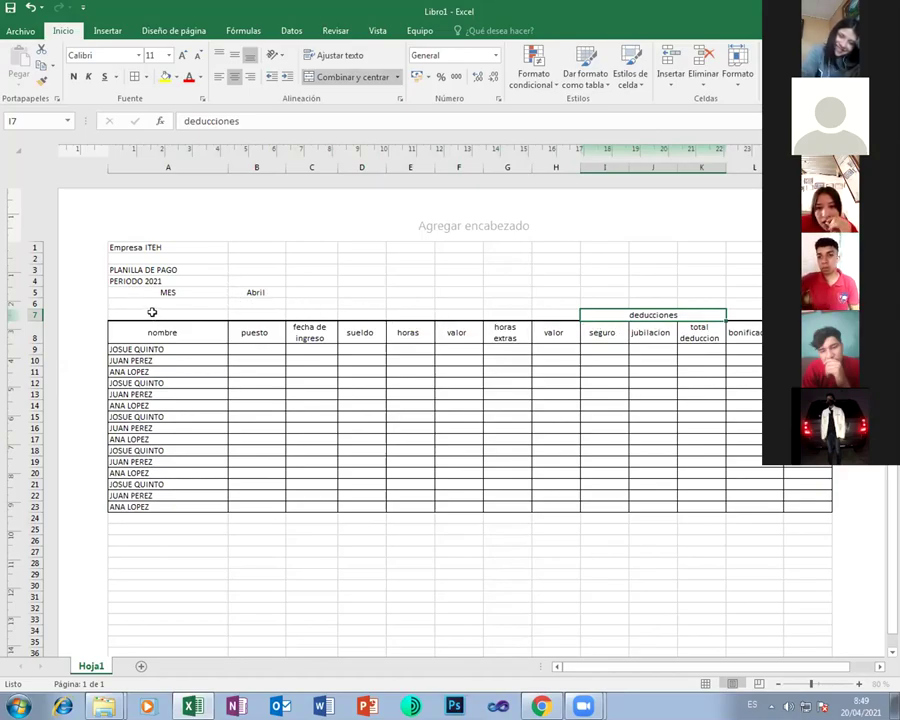
Merge and centre nombre across A7:A8 and puesto across B7:B8
drag(152, 313, 152, 326)
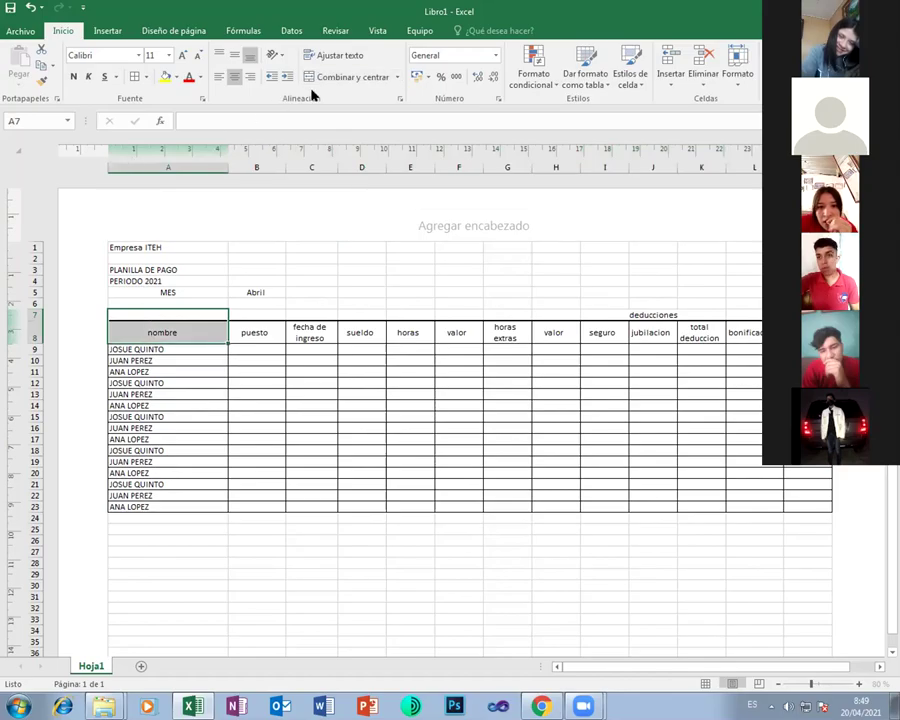
click(233, 55)
click(350, 77)
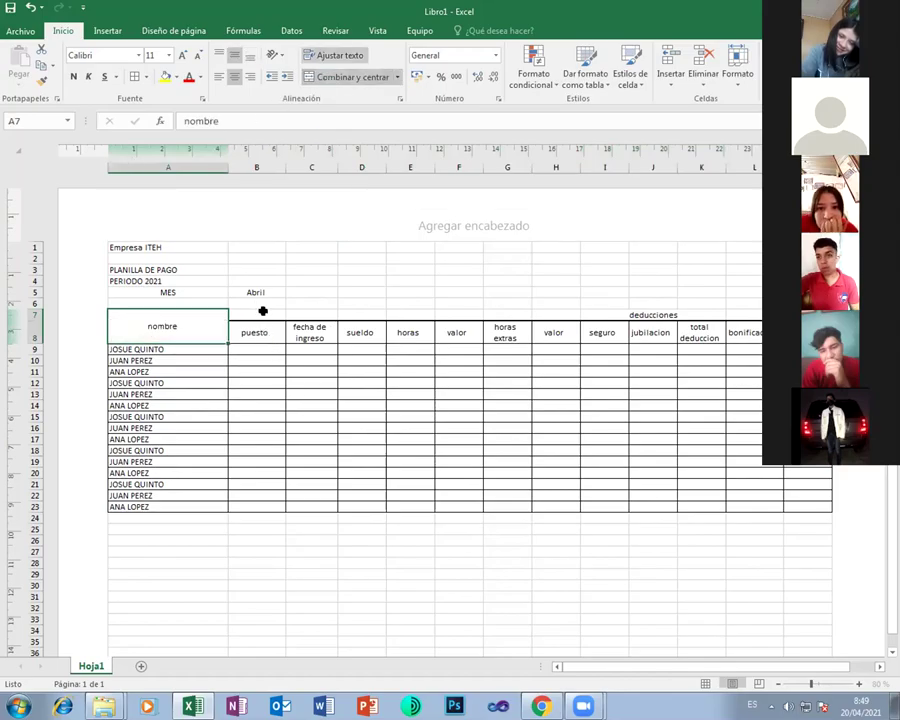
drag(259, 313, 266, 322)
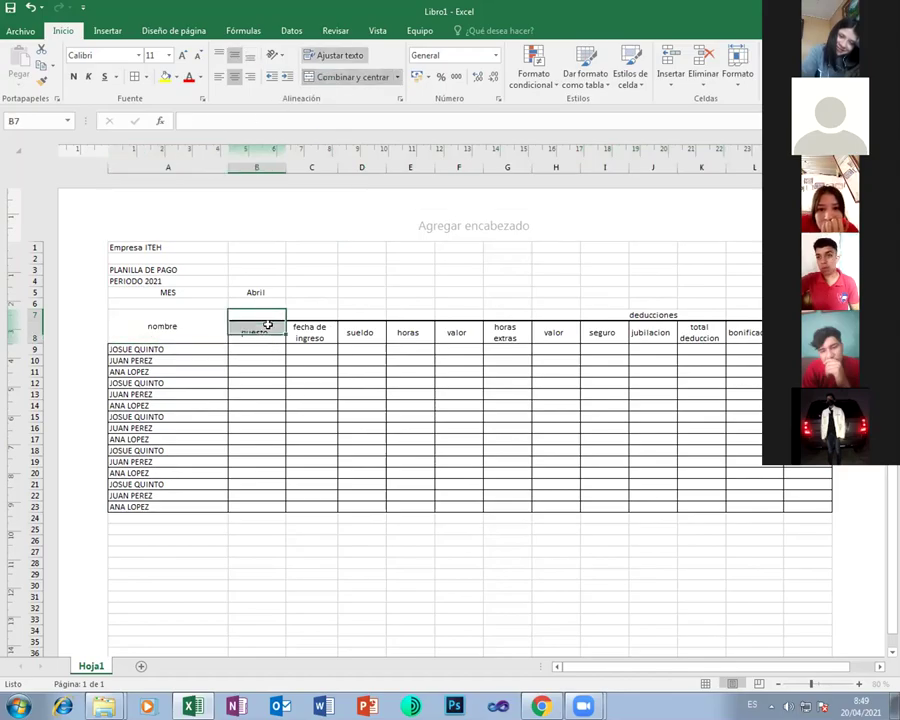
click(345, 78)
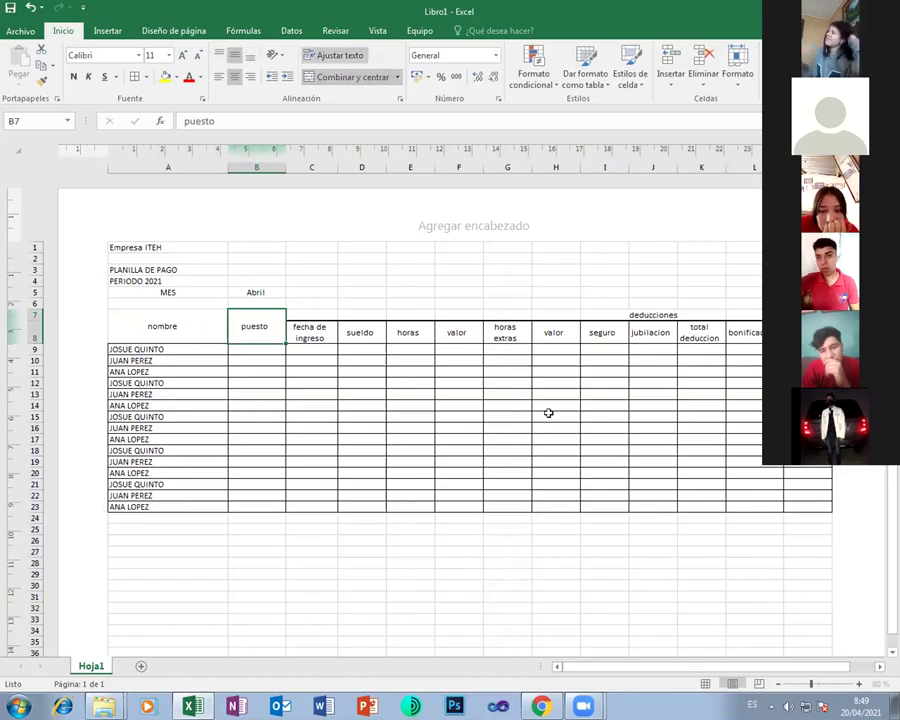
Merge bonificacion across L7:L8 and fecha de ingreso across C7:C8
click(603, 315)
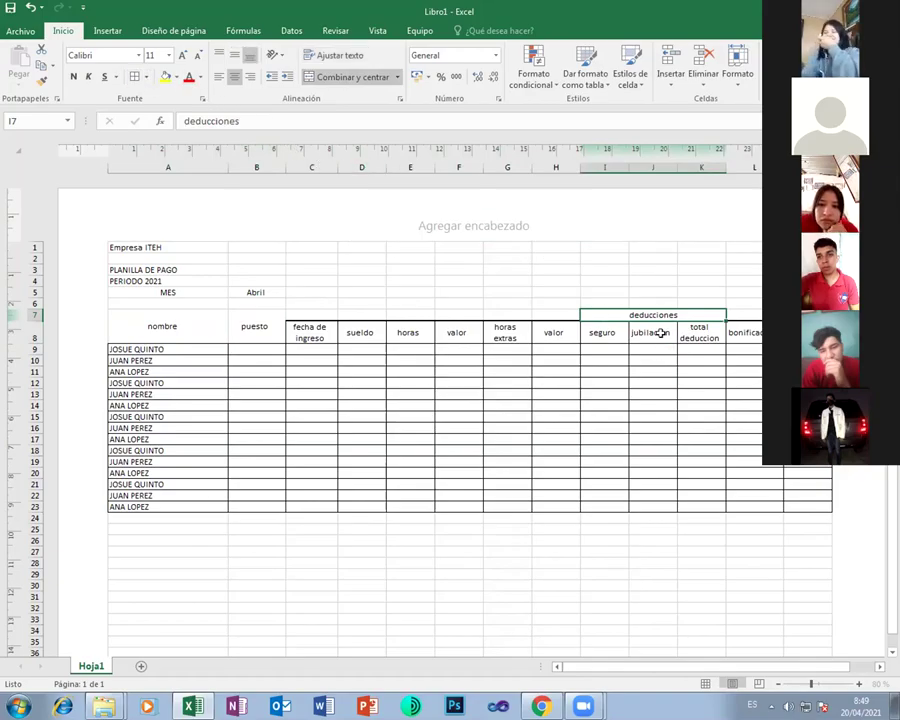
click(661, 333)
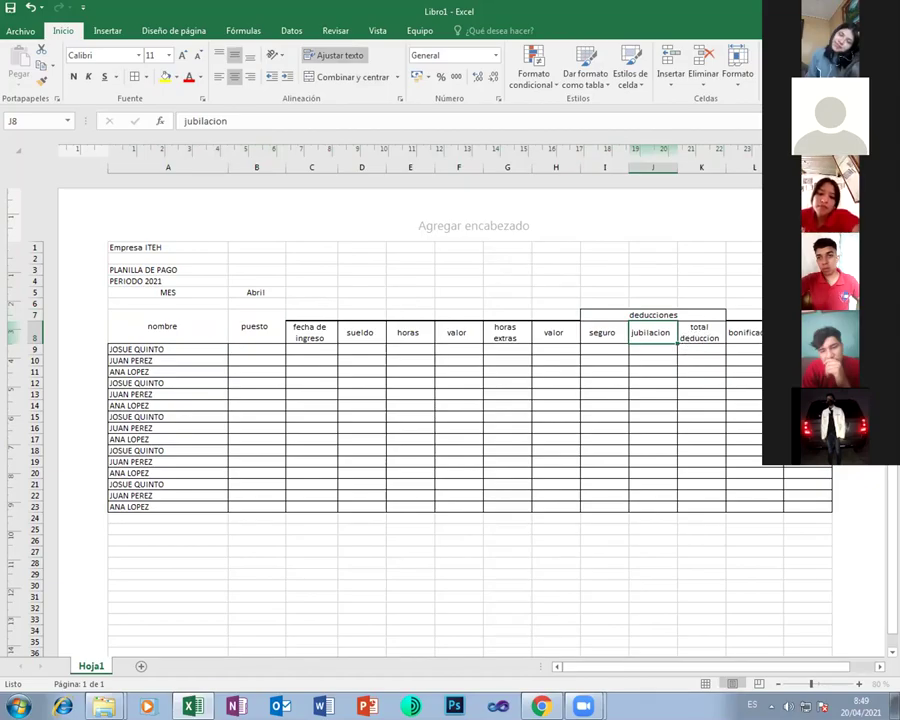
click(805, 320)
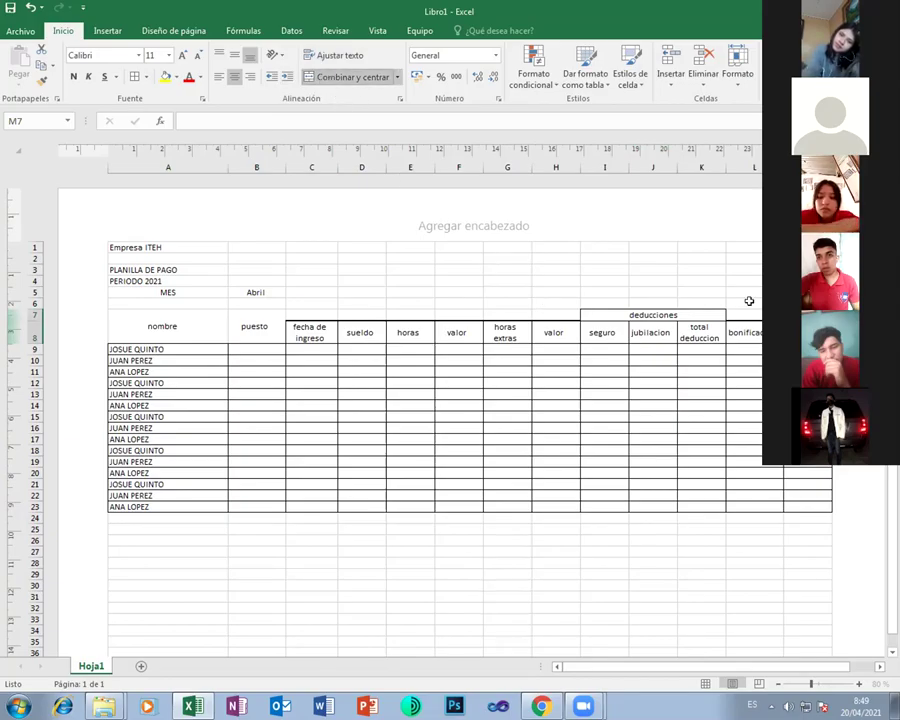
drag(745, 313, 745, 330)
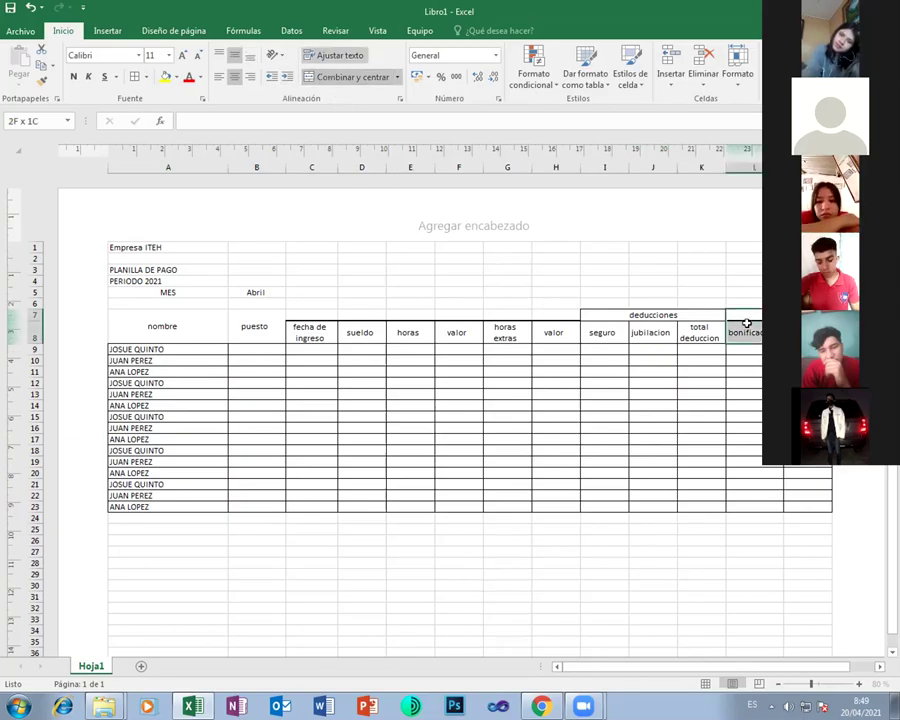
click(360, 77)
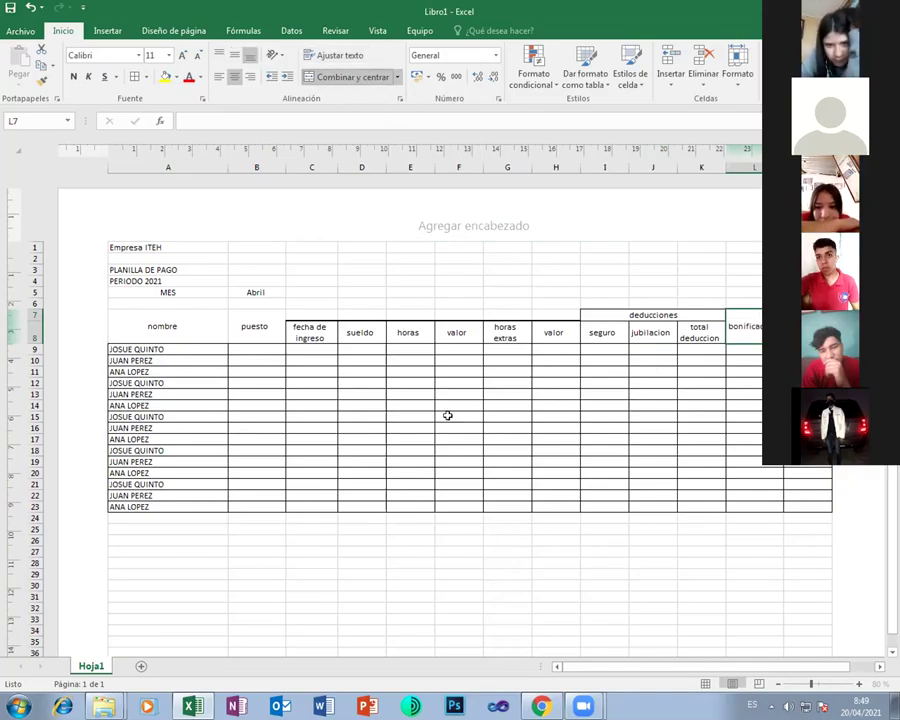
drag(315, 313, 315, 330)
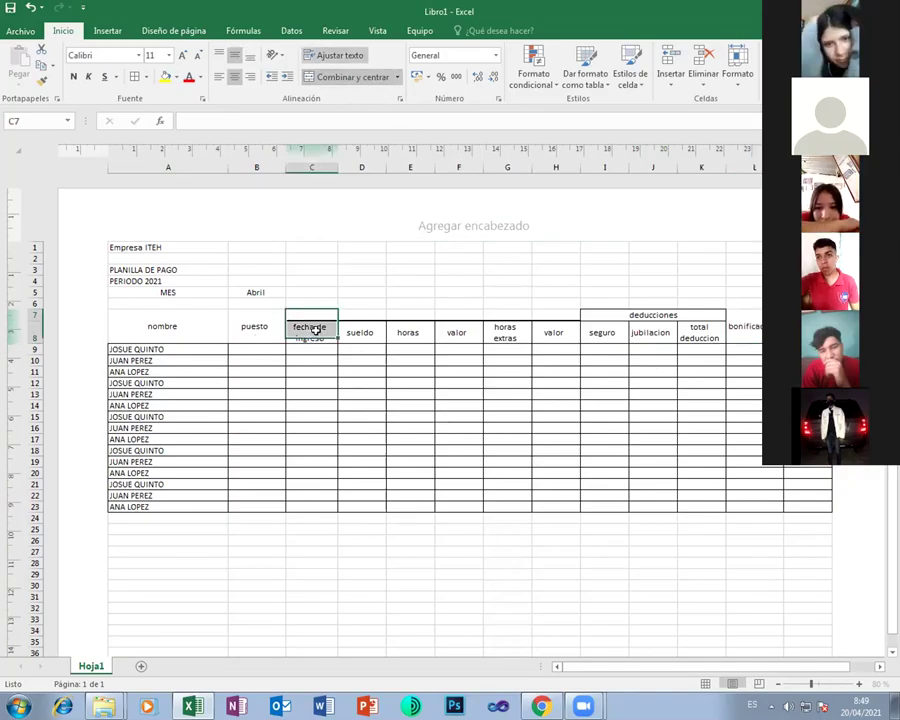
click(350, 78)
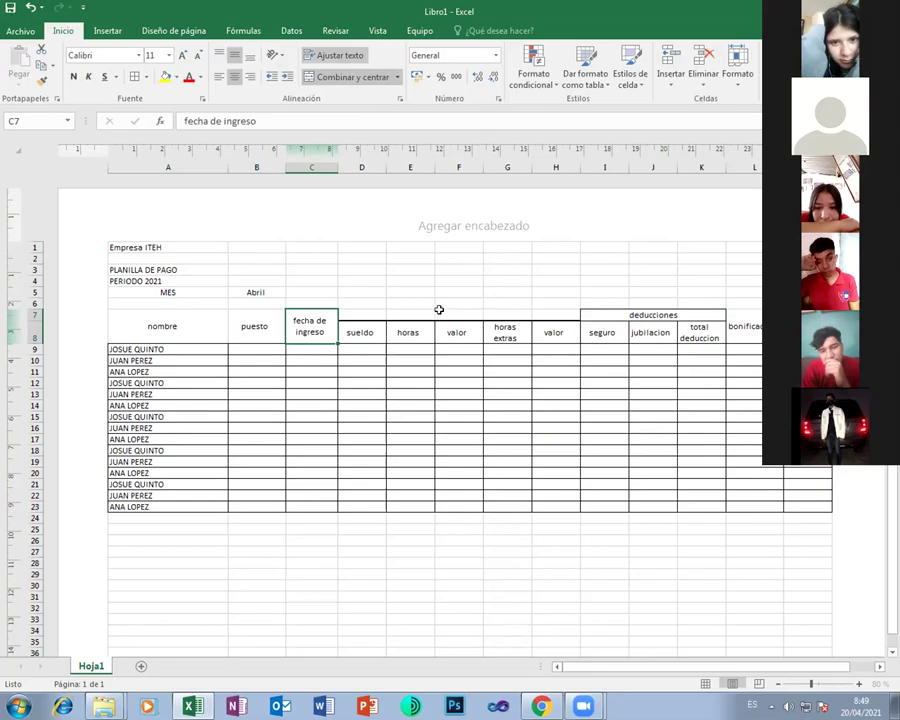
drag(358, 315, 450, 299)
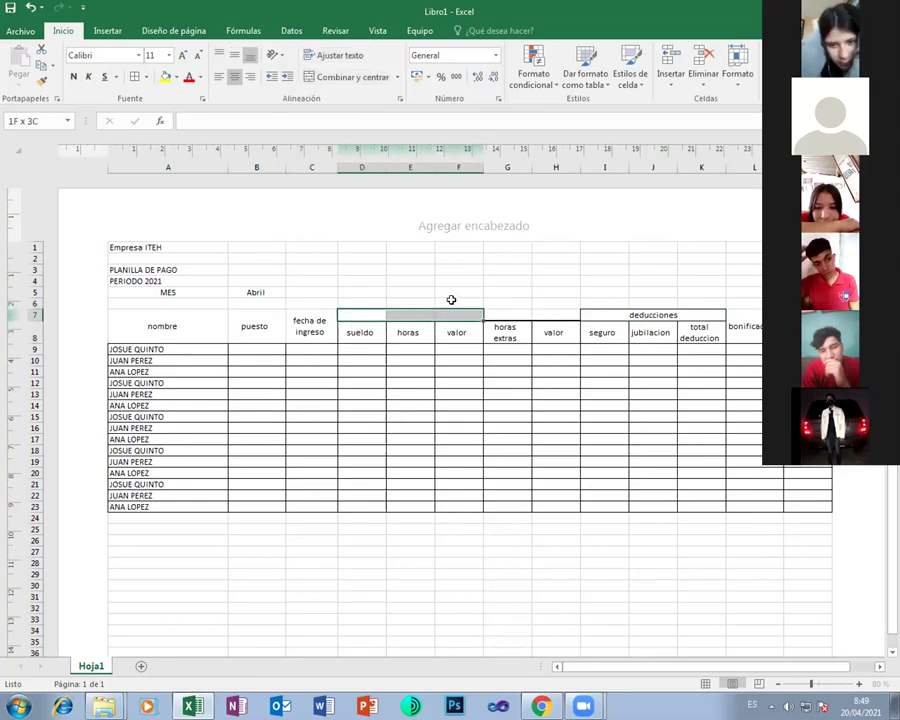
Merge D7:F7 titled 'sueldo base' and G7:H7 titled 'extras'
click(352, 78)
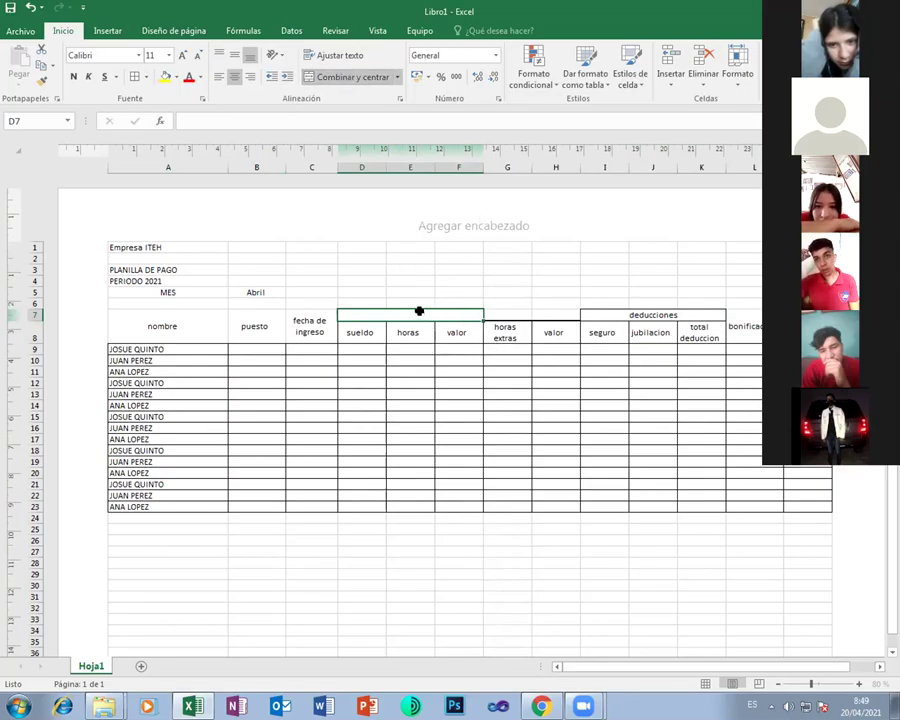
text(sueldo)
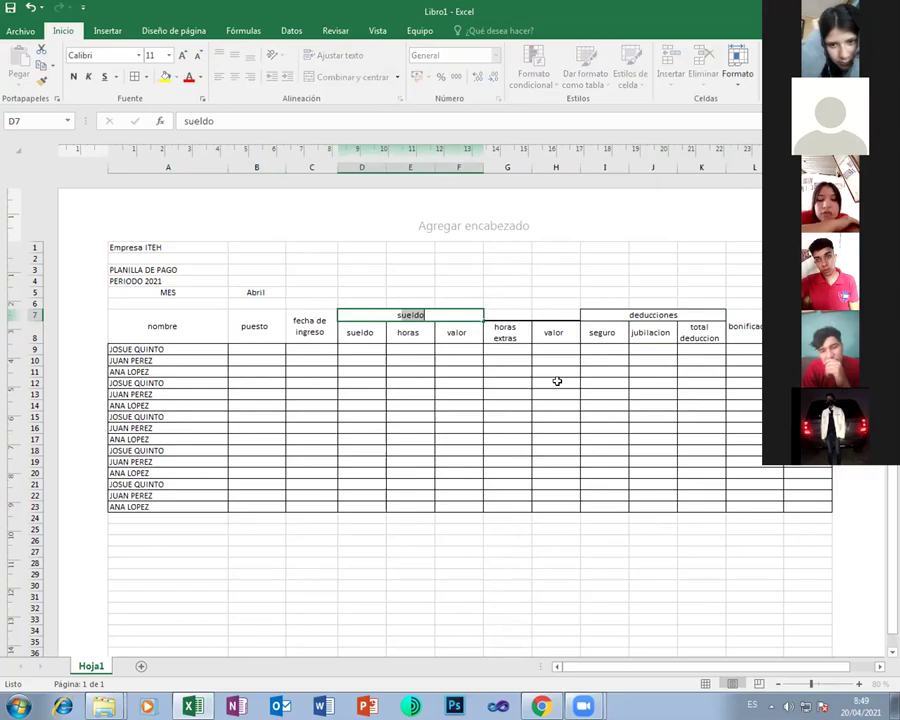
text( base)
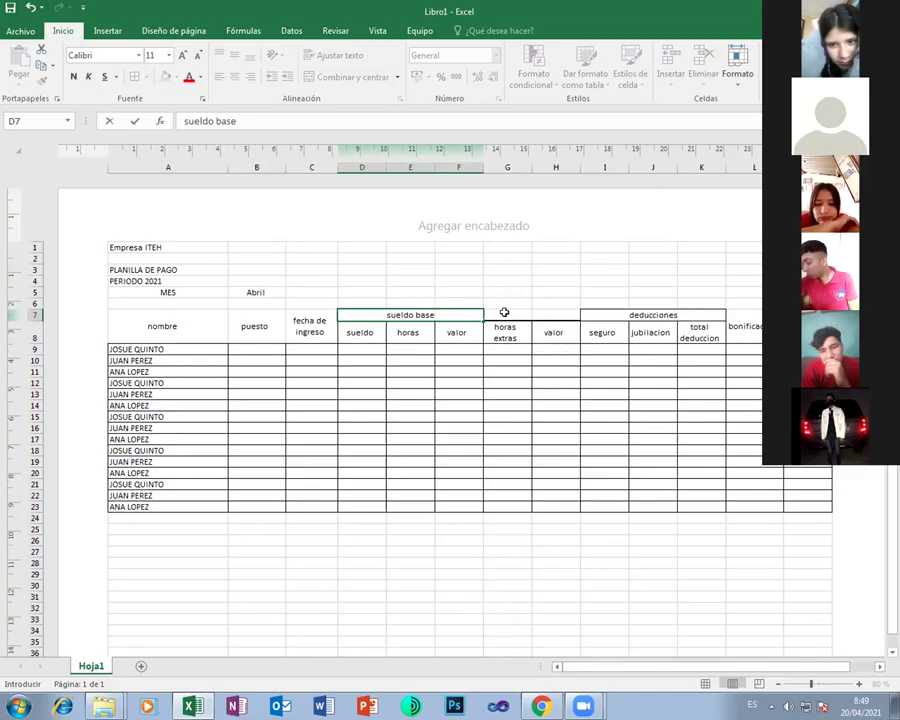
drag(504, 312, 556, 312)
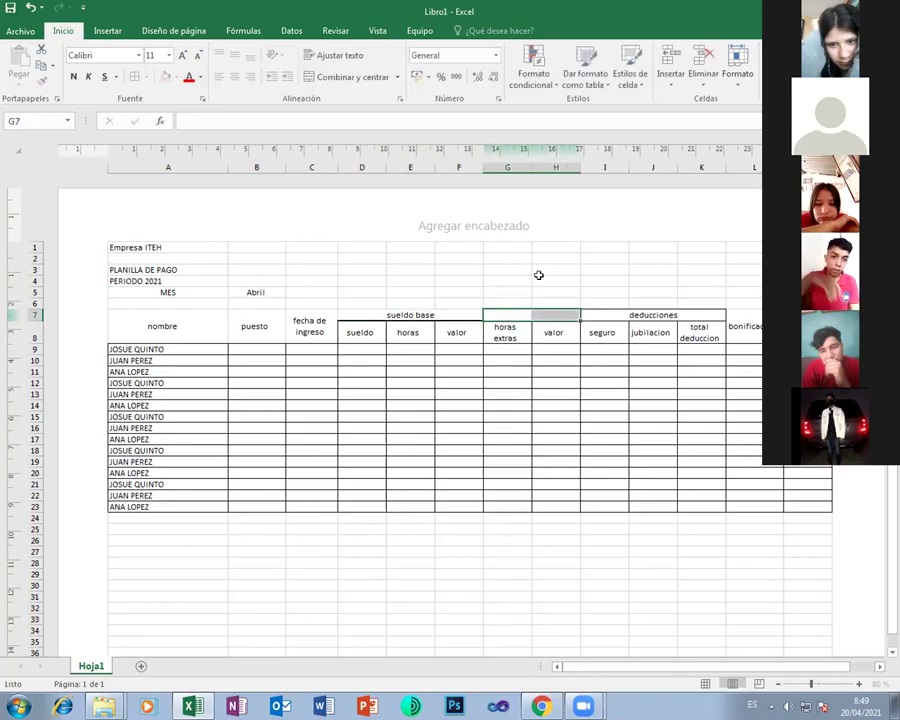
click(312, 78)
text(extras)
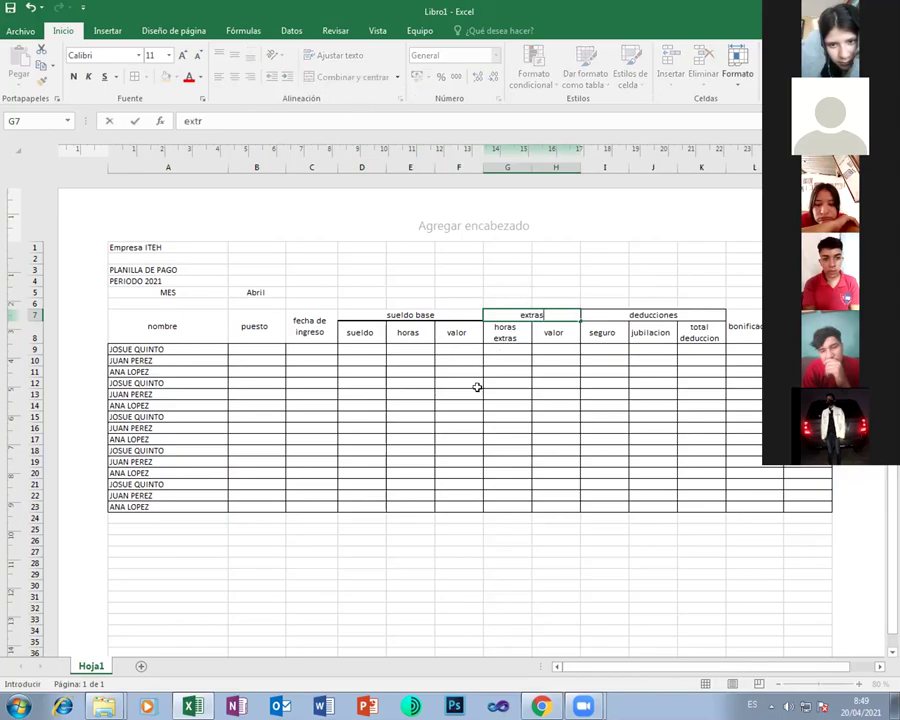
click(493, 414)
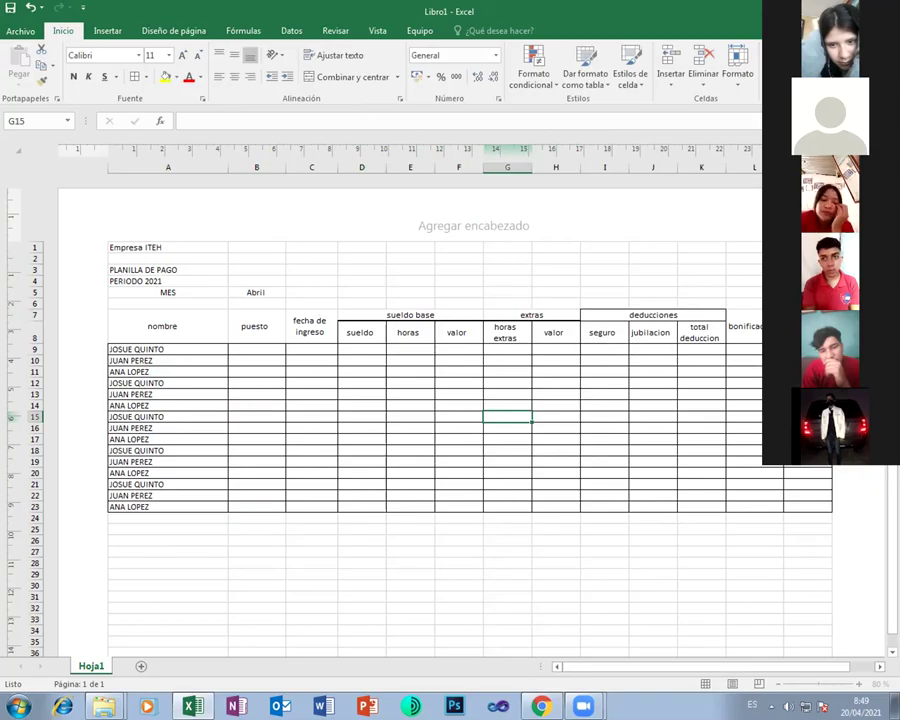
Clear the table's borders, then apply Todos los bordes to A7:M23
drag(150, 320, 735, 332)
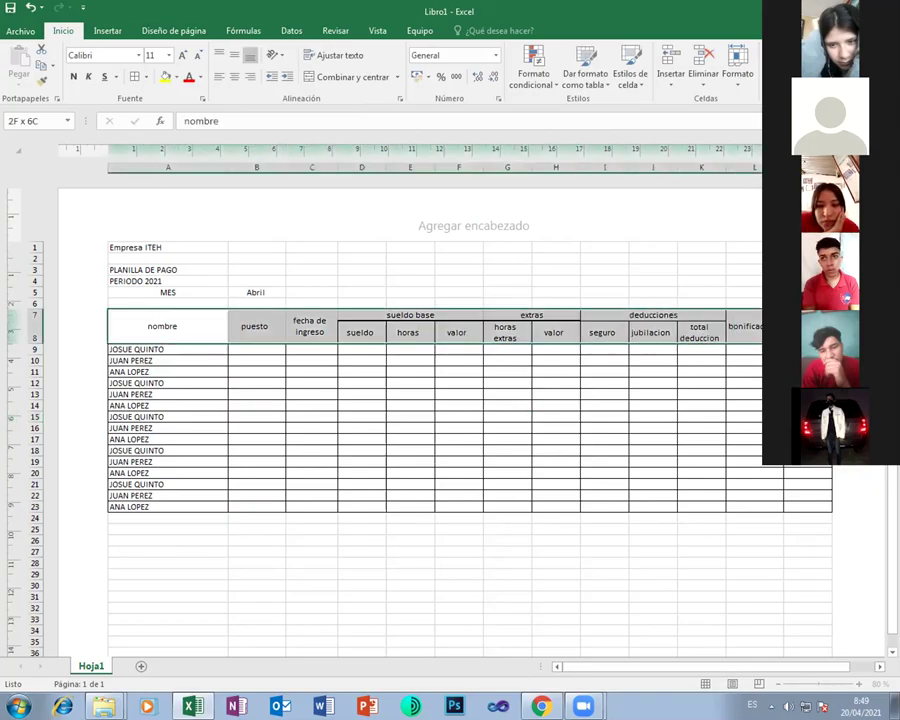
drag(400, 314, 397, 340)
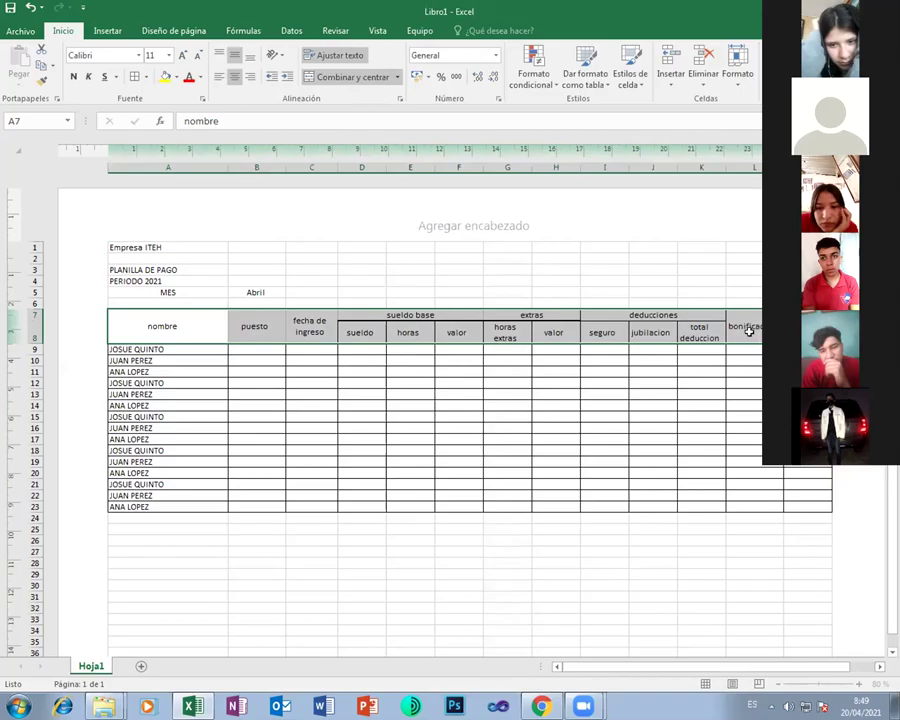
drag(163, 312, 457, 435)
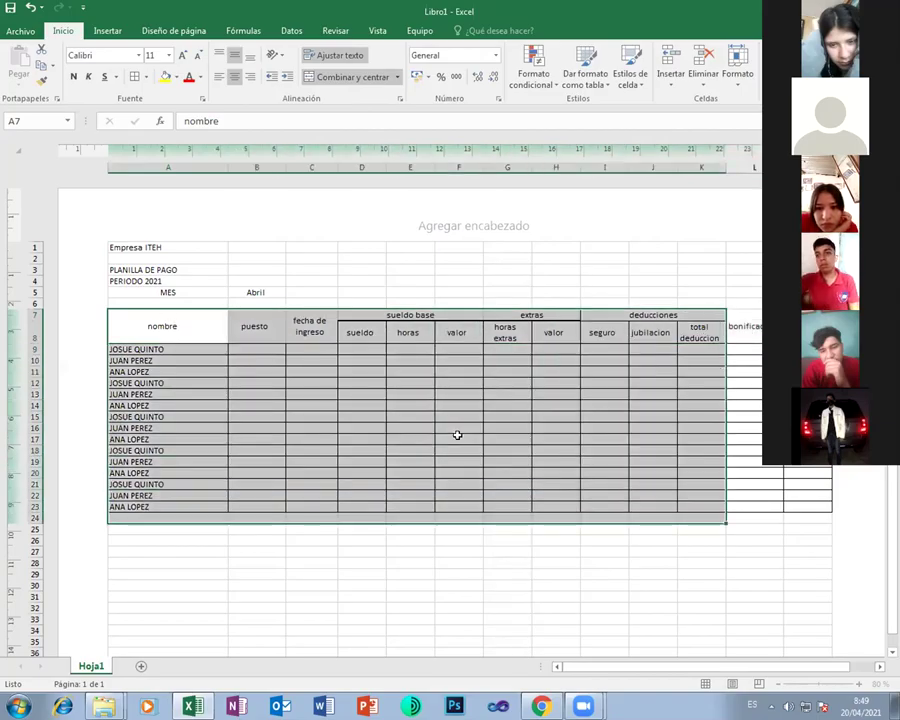
key(shift+Up)
key(shift+Right)
key(shift+Right)
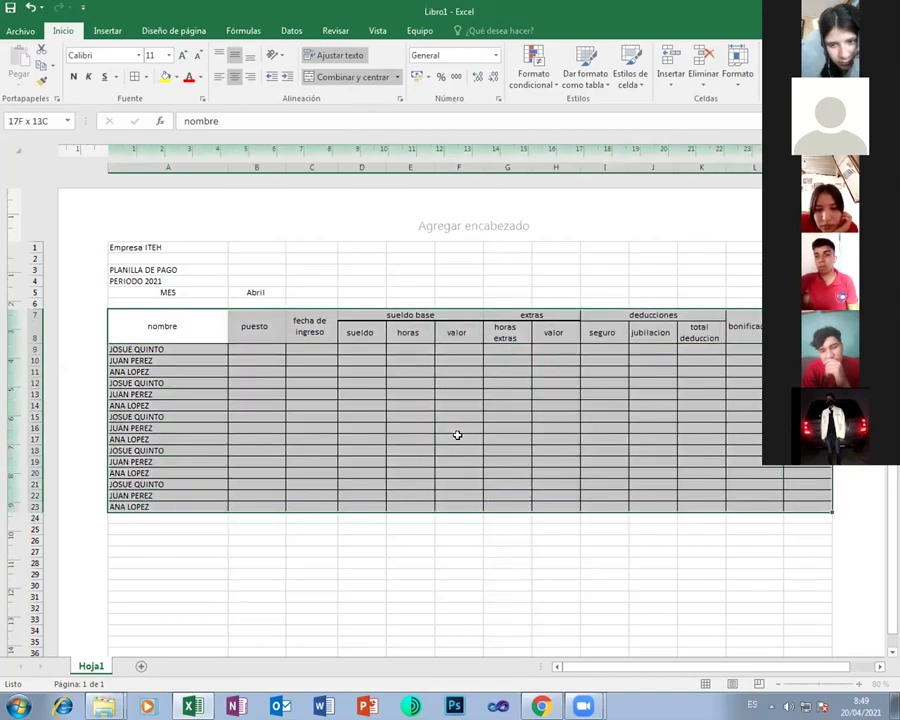
click(146, 76)
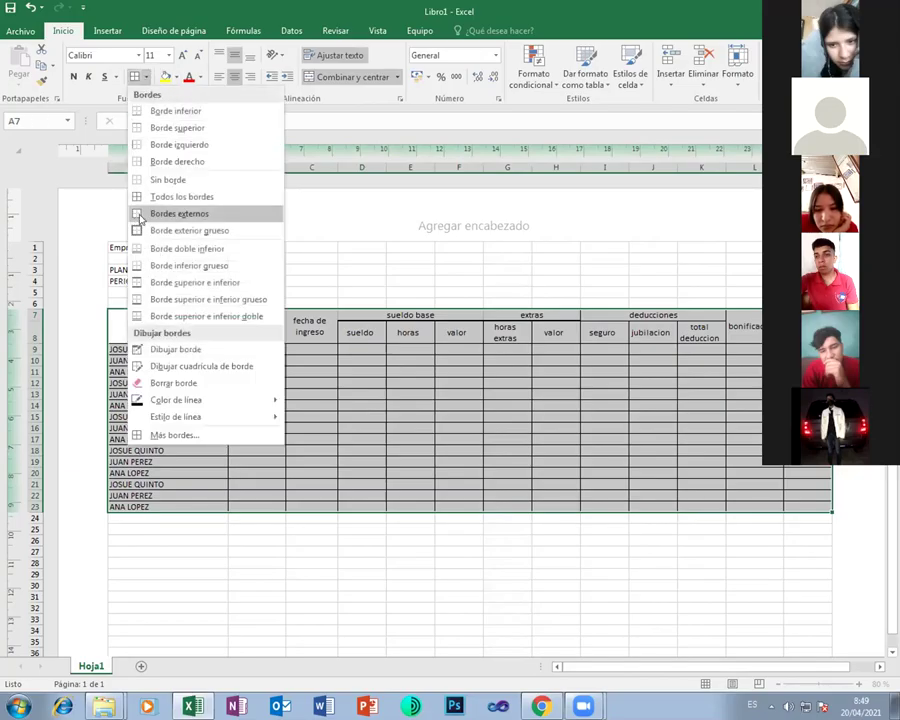
click(167, 180)
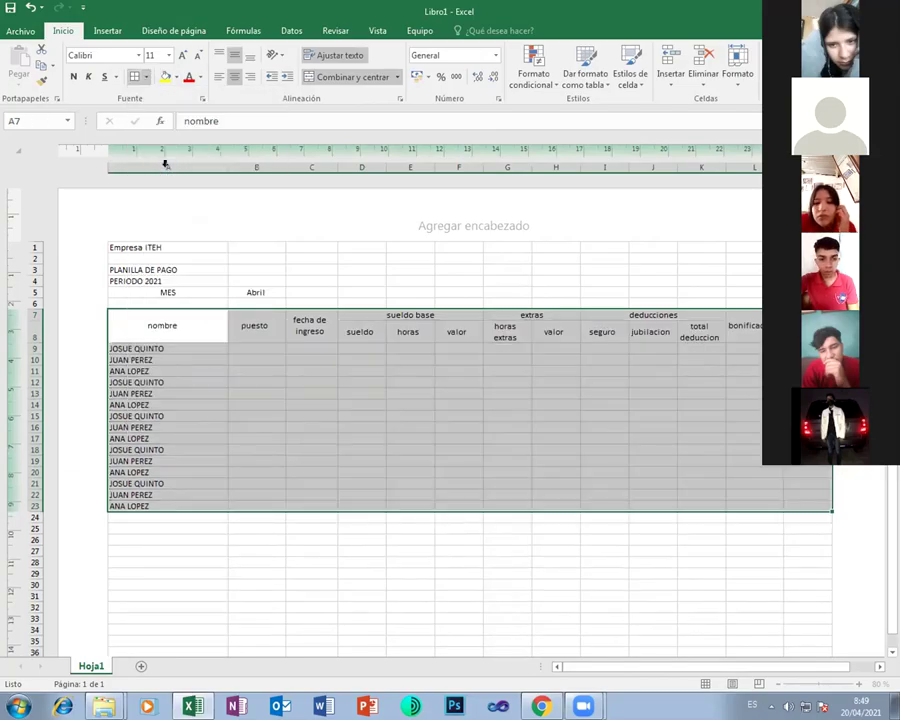
click(146, 76)
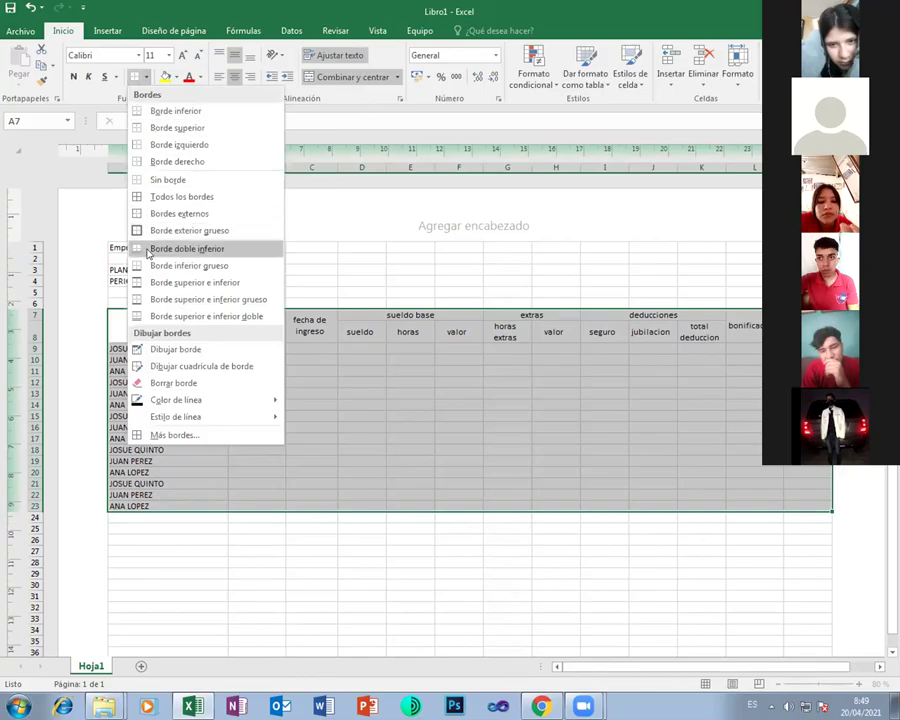
click(177, 197)
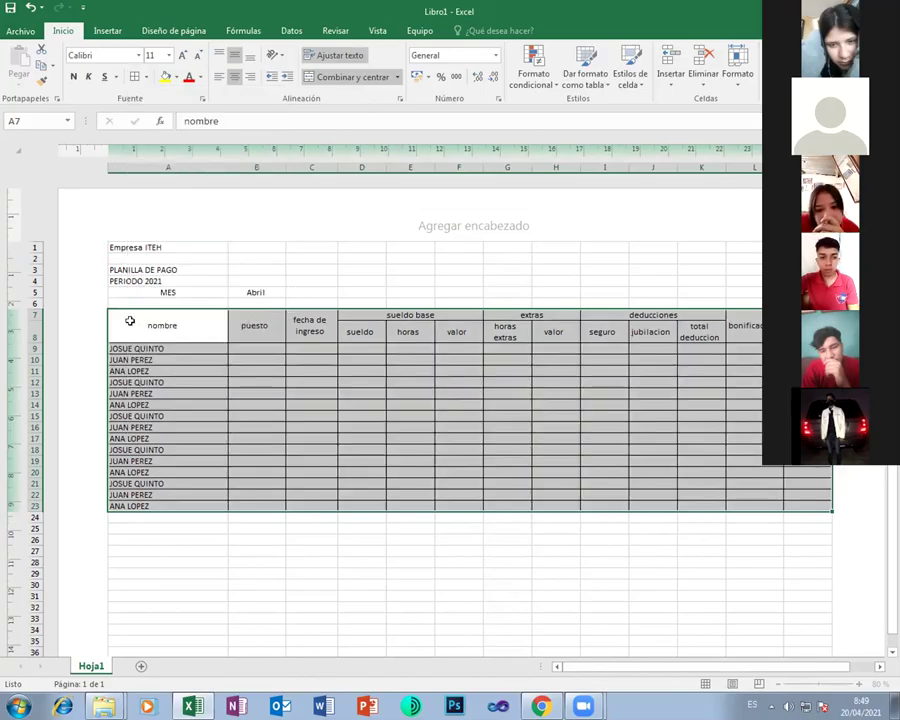
Give the header rows A7:L8 a thick outside border
click(255, 322)
drag(335, 304, 745, 328)
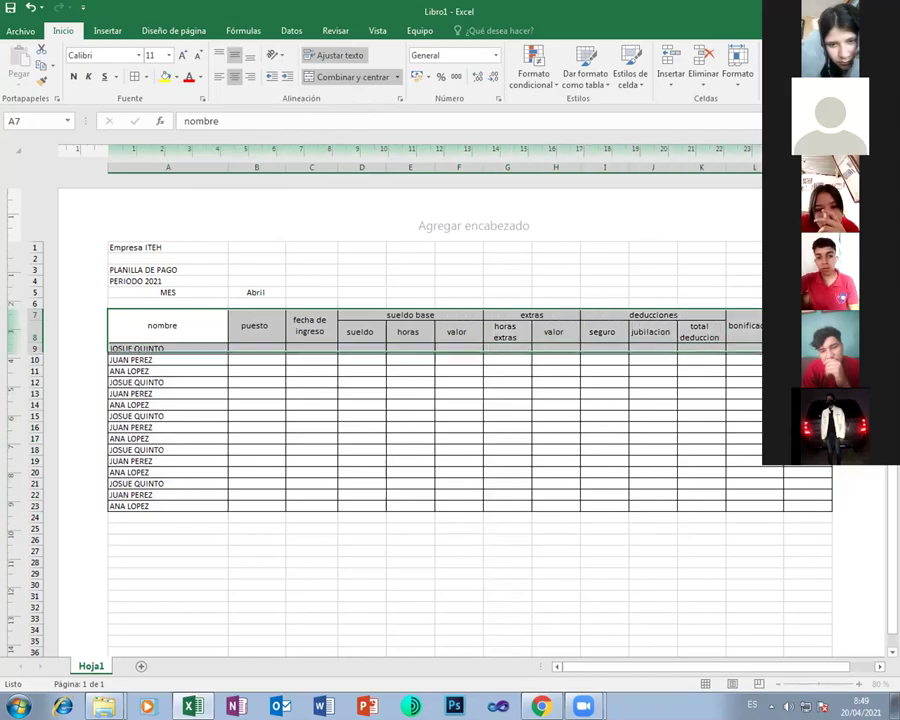
click(146, 77)
click(165, 230)
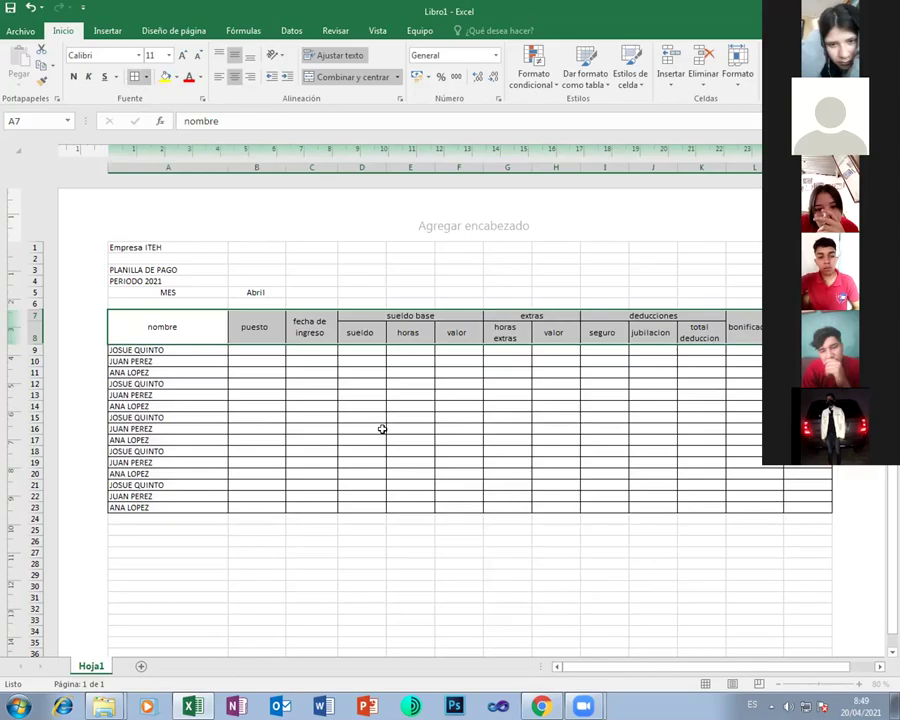
click(378, 428)
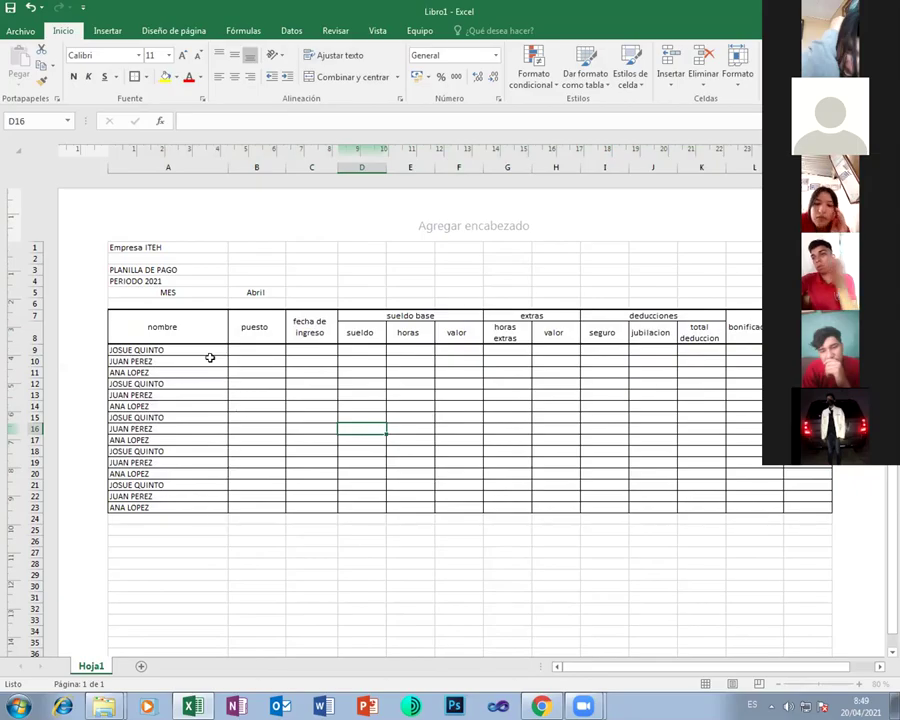
Fill the header rows A7:L8 with dark blue (Azul, Énfasis 1, Oscuro 25%)
drag(175, 329, 723, 311)
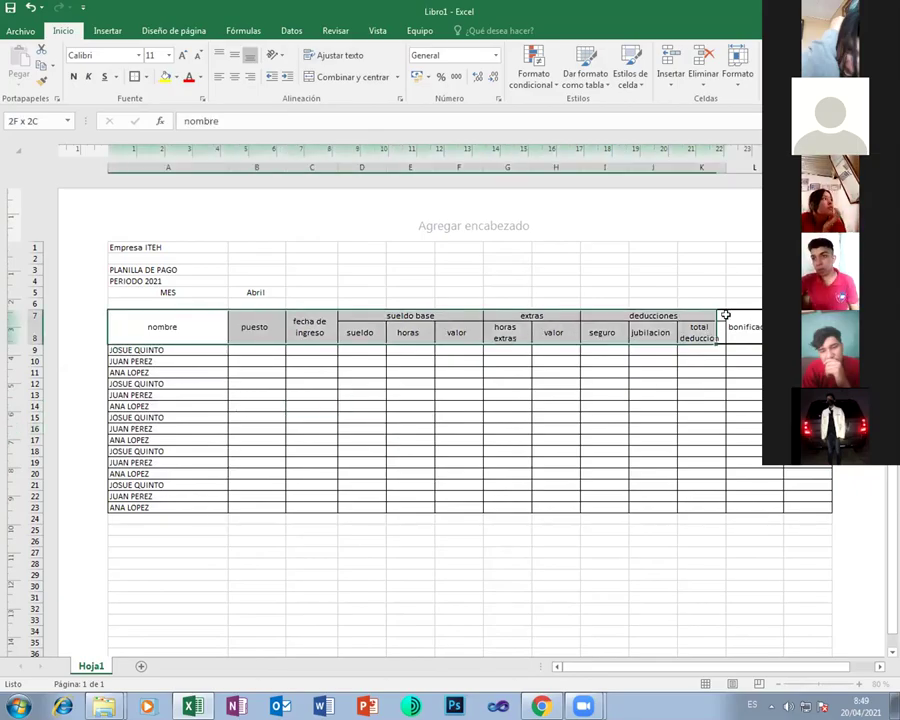
drag(605, 243, 130, 40)
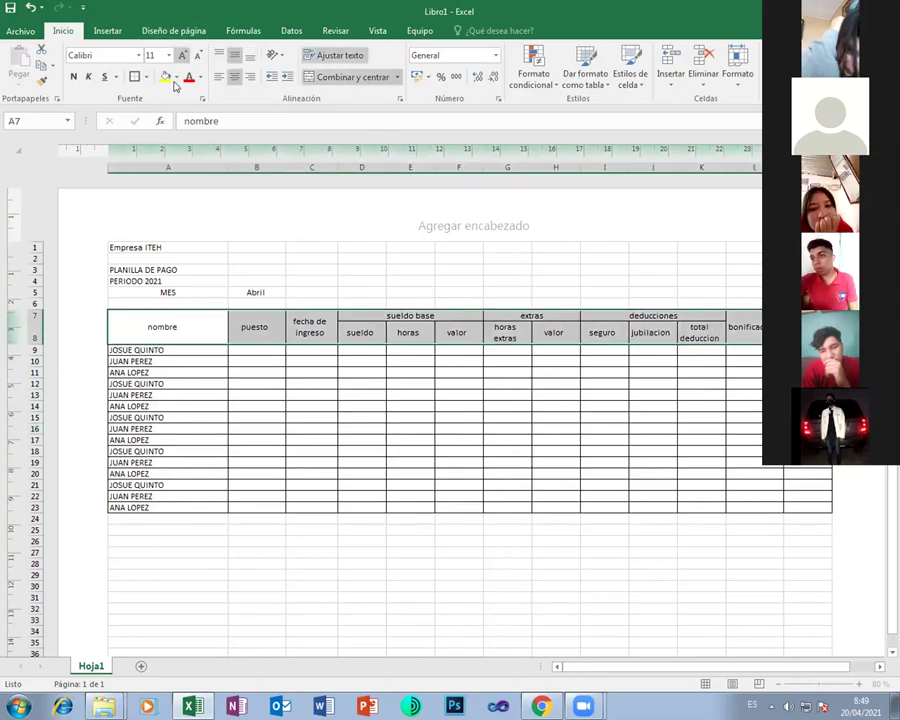
click(177, 78)
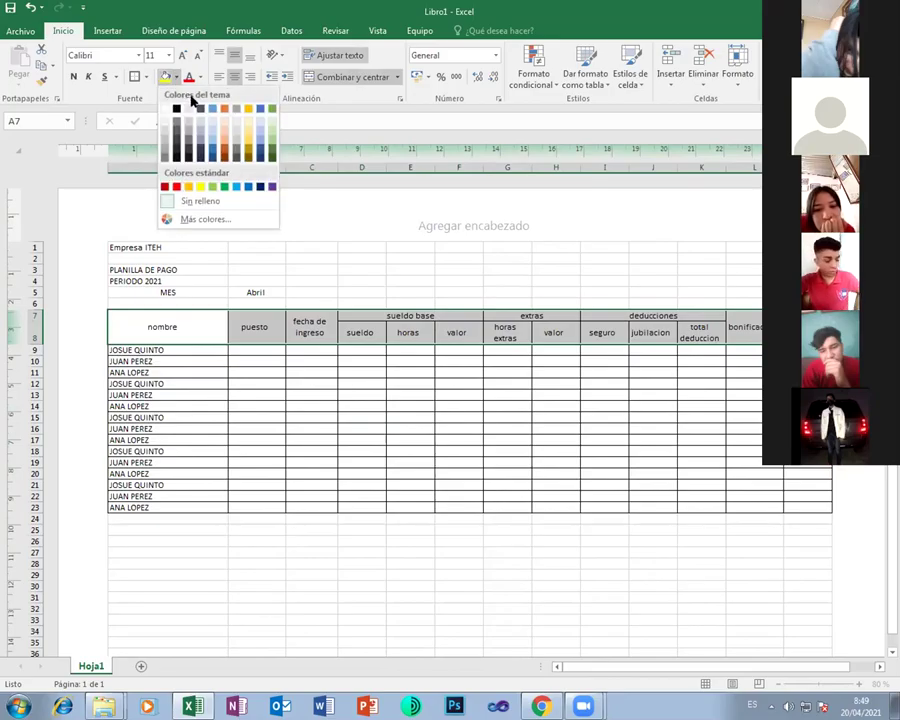
click(211, 150)
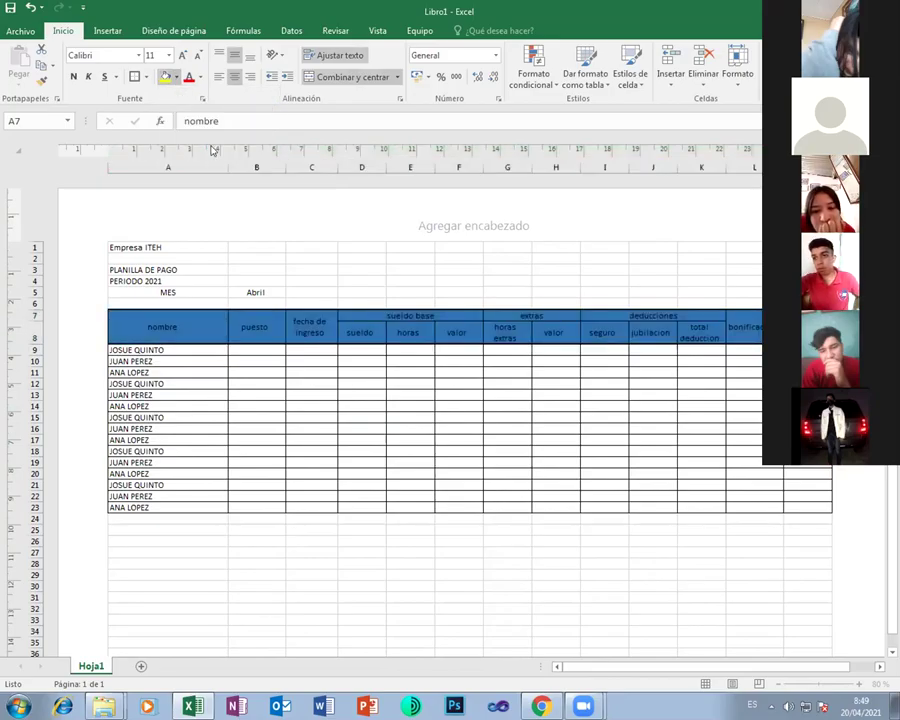
click(200, 80)
Make the header text white and shade the sueldo and horas columns D8:E23 light blue
click(199, 124)
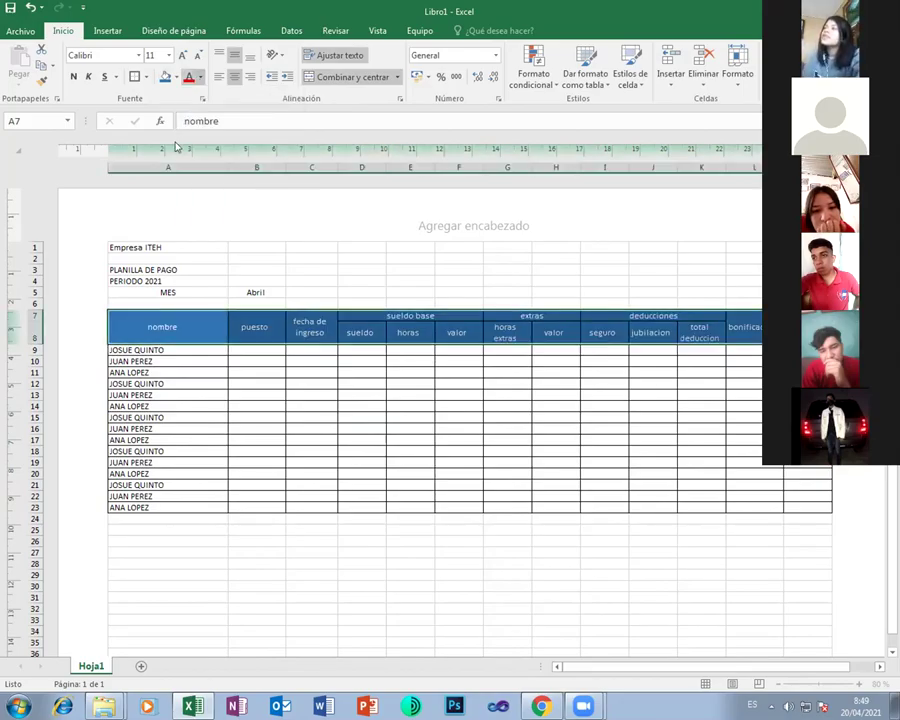
click(256, 367)
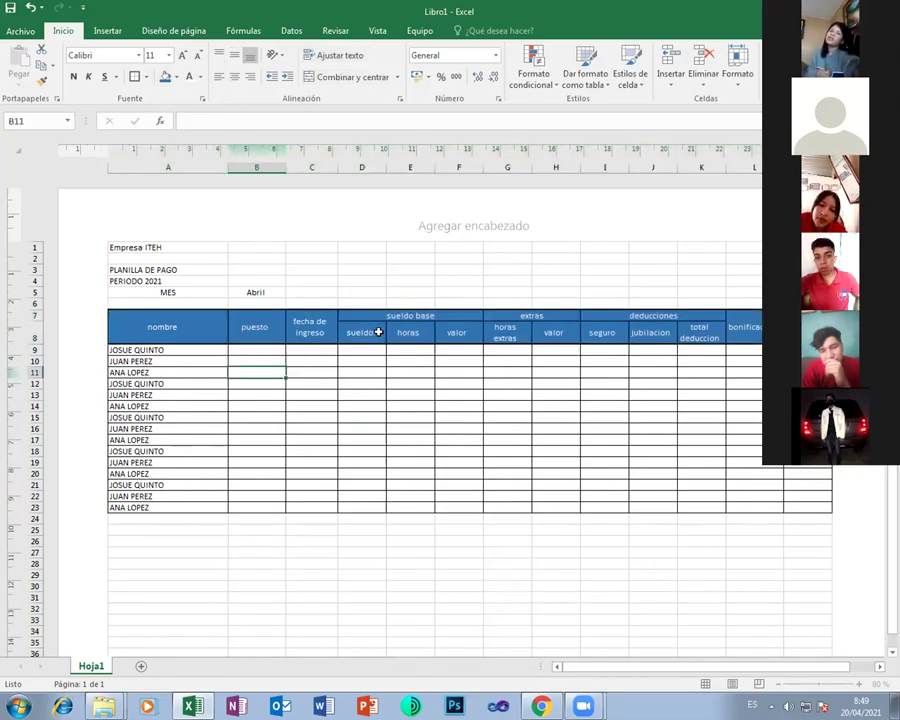
drag(364, 336, 408, 504)
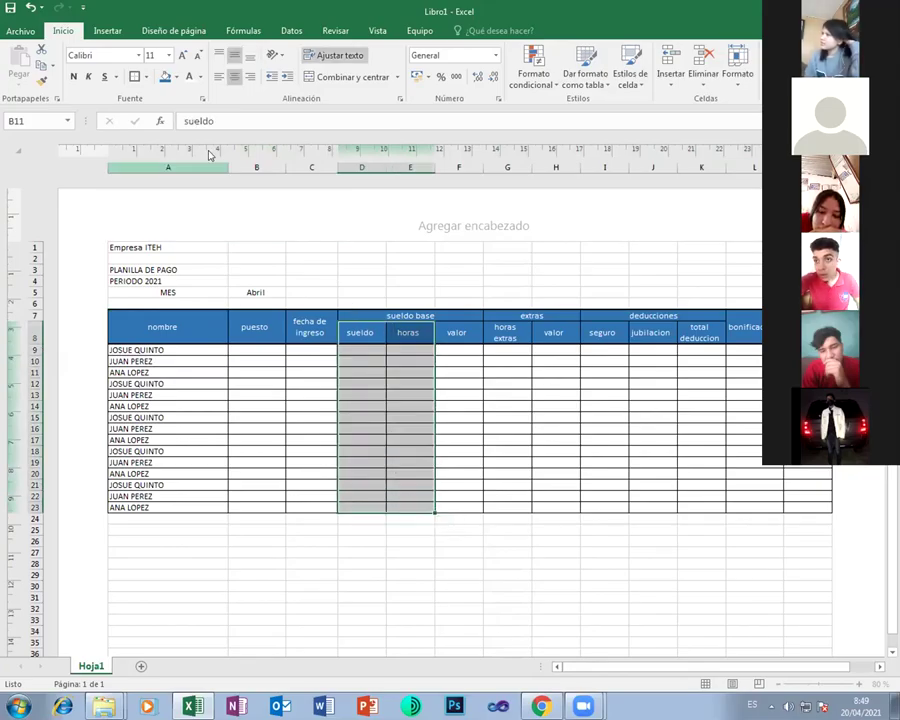
click(175, 77)
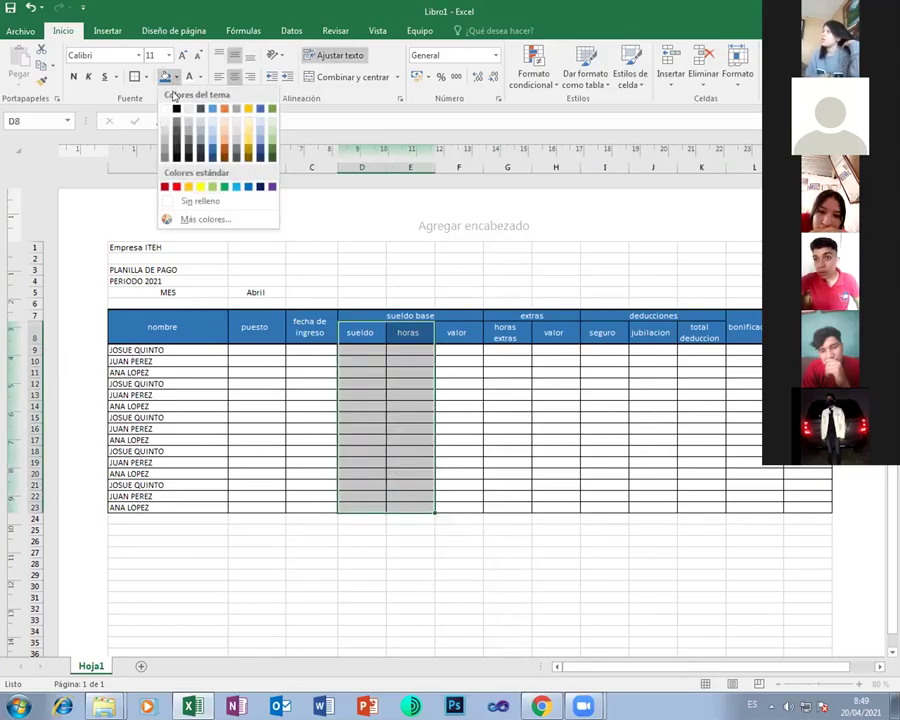
click(211, 141)
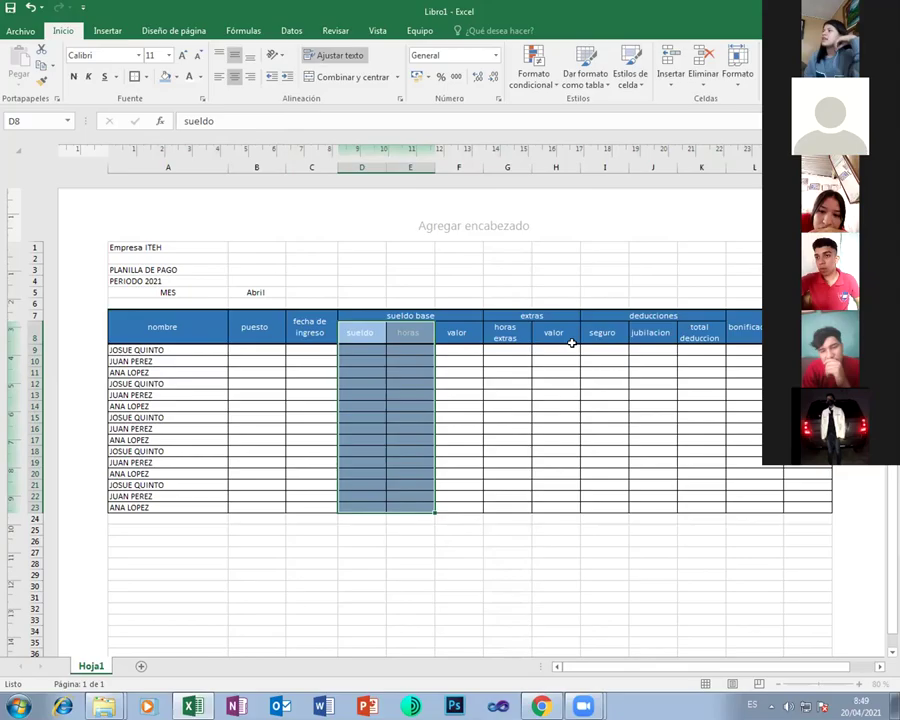
Shade the seguro and jubilacion columns and the name cells A9:A23 light blue
drag(613, 333, 642, 352)
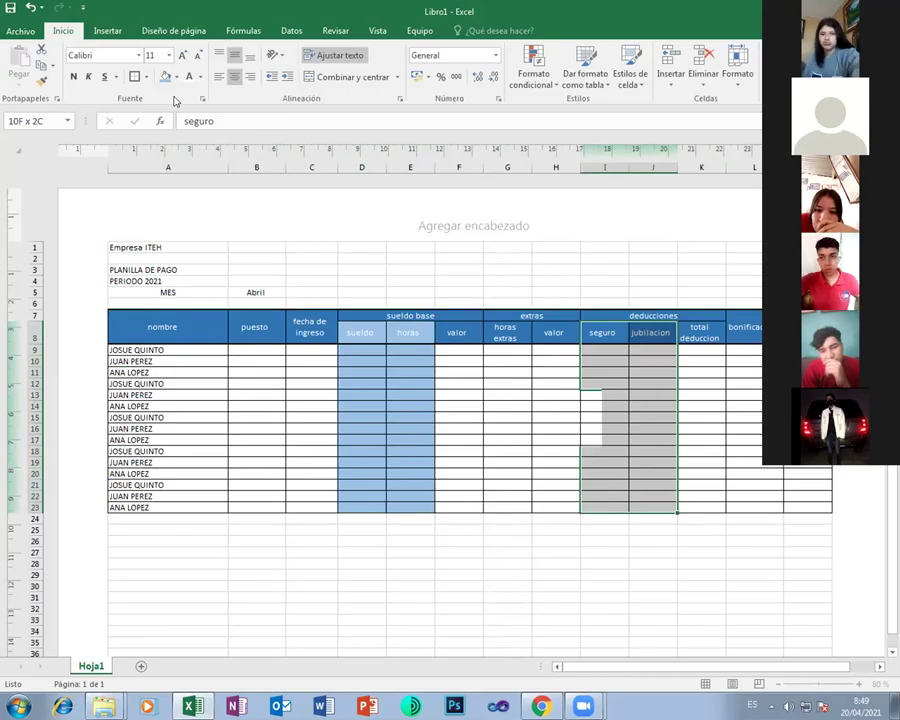
click(165, 76)
click(498, 404)
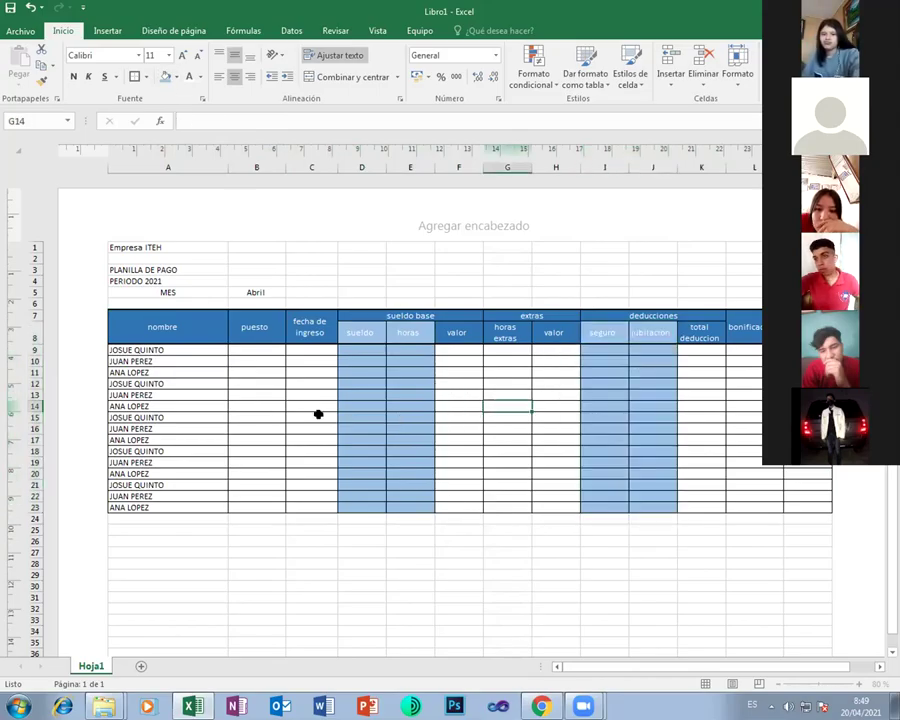
drag(157, 349, 330, 418)
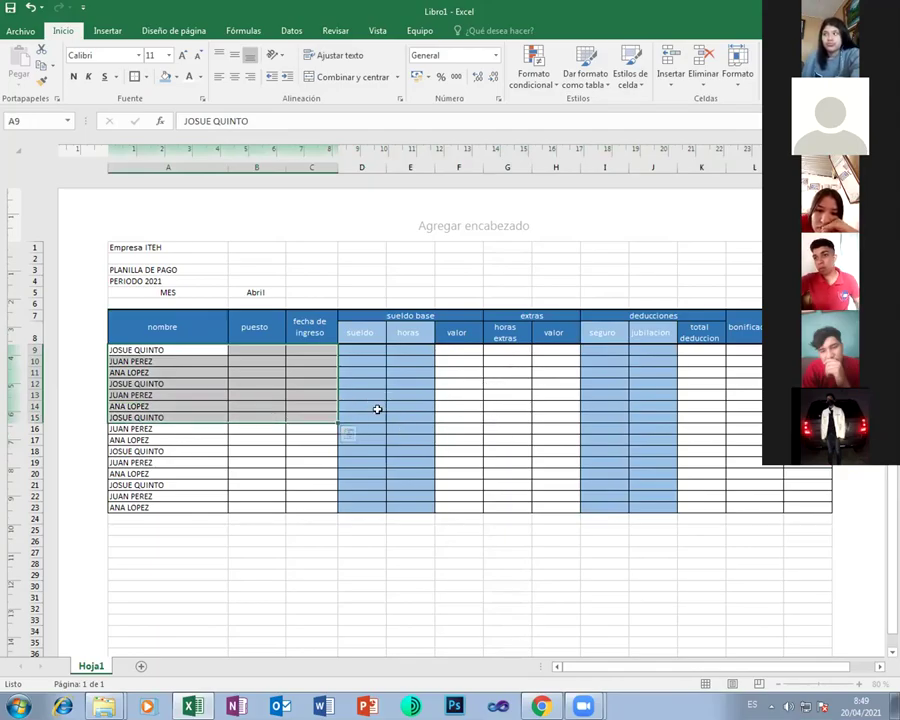
drag(169, 354, 182, 507)
click(175, 77)
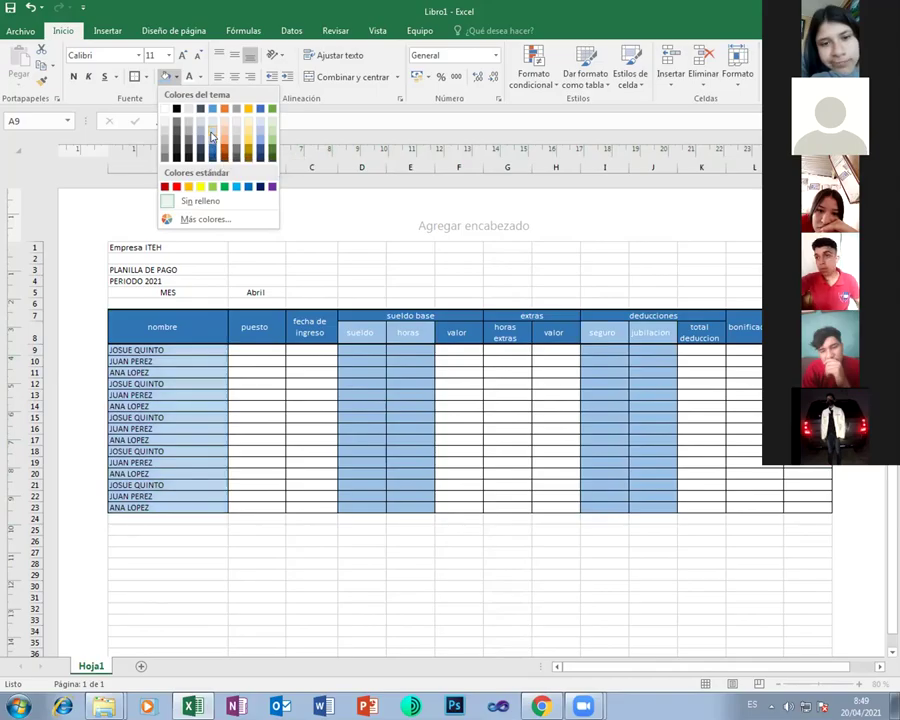
click(211, 137)
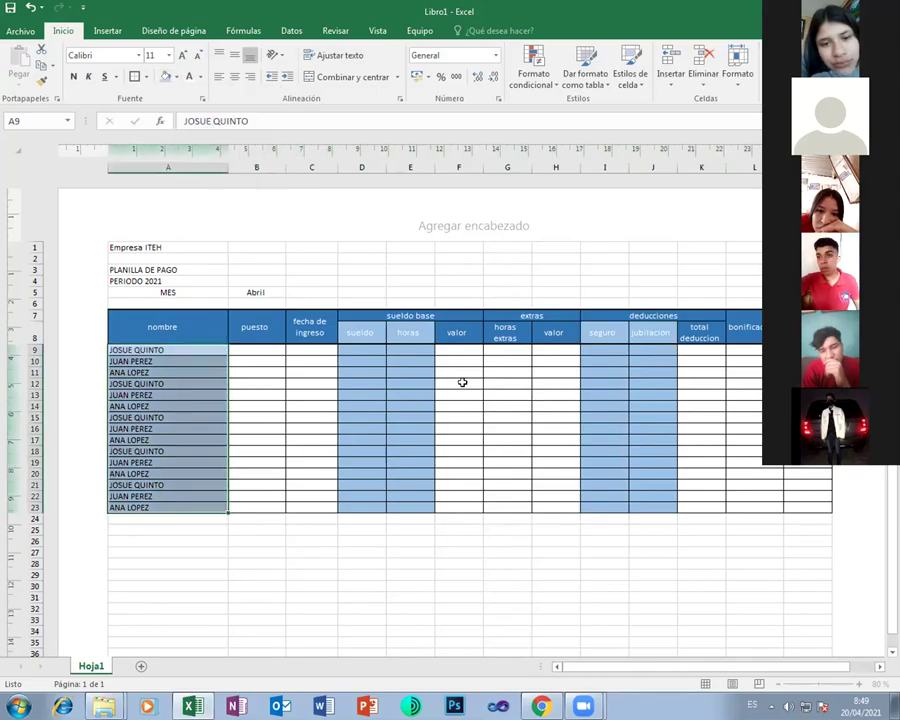
click(495, 395)
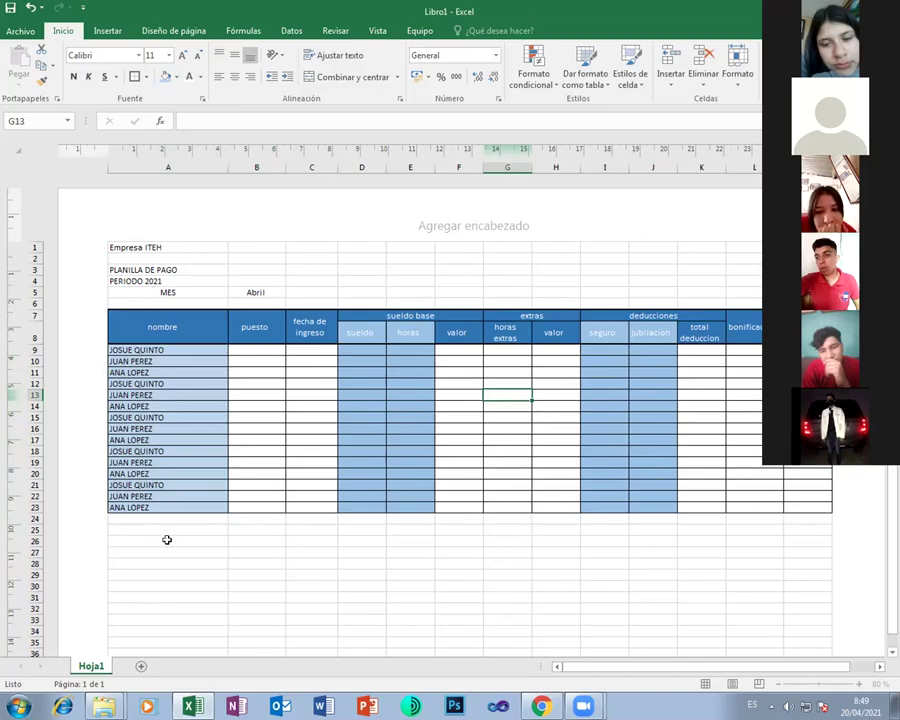
Add a new sheet, Hoja2, and enter the heading puestos in A1
click(141, 668)
click(99, 668)
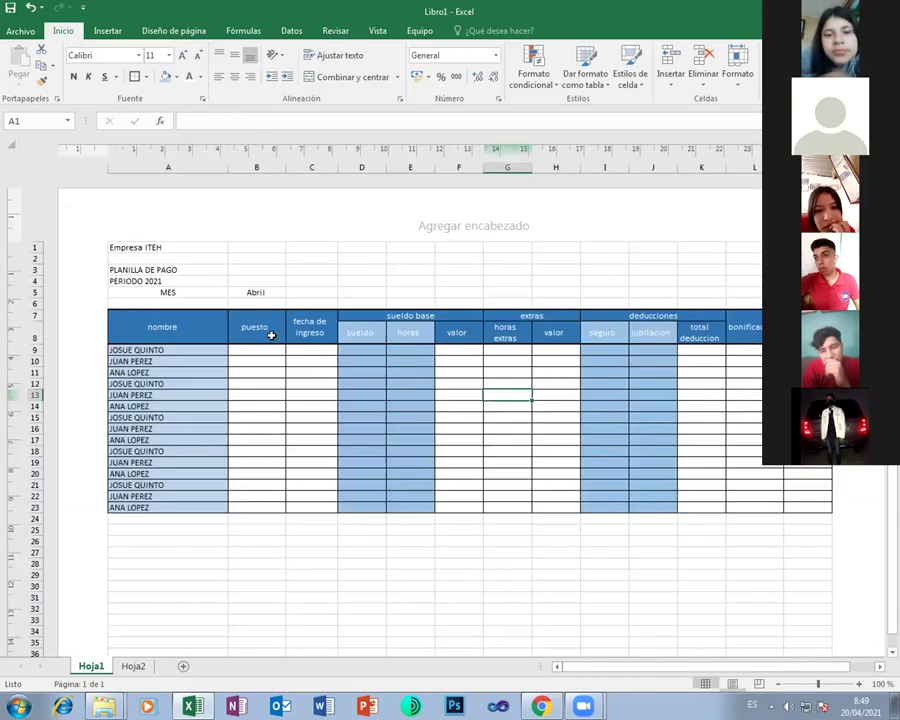
click(271, 335)
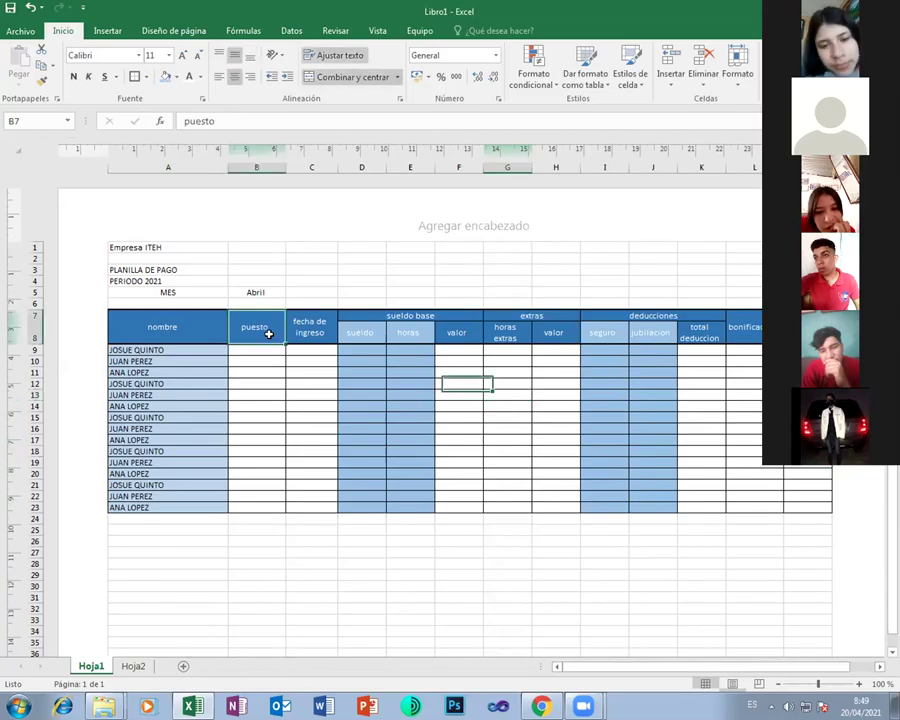
click(131, 667)
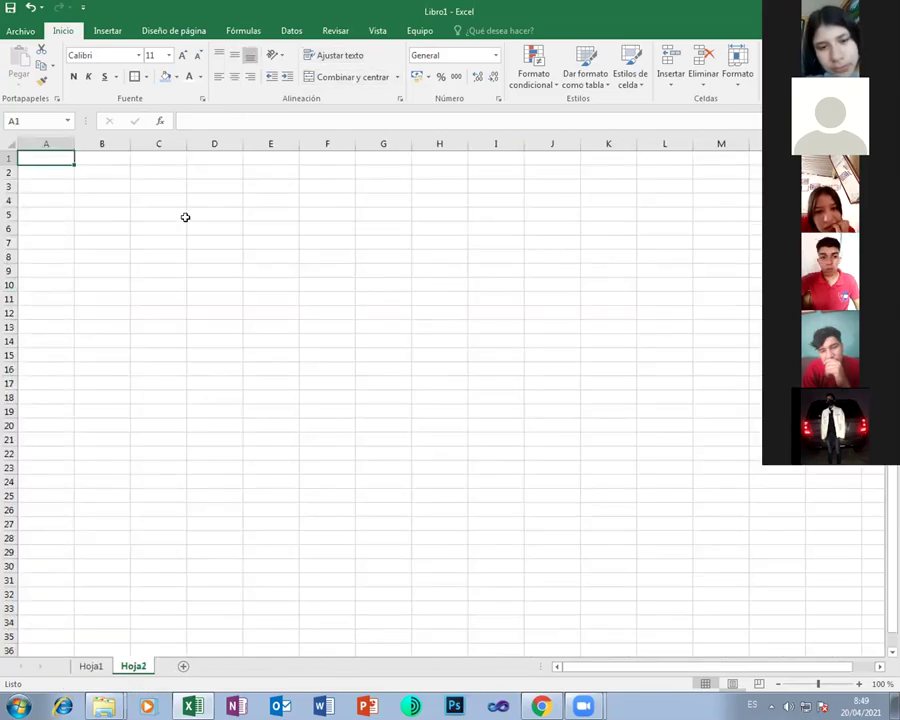
text(puest)
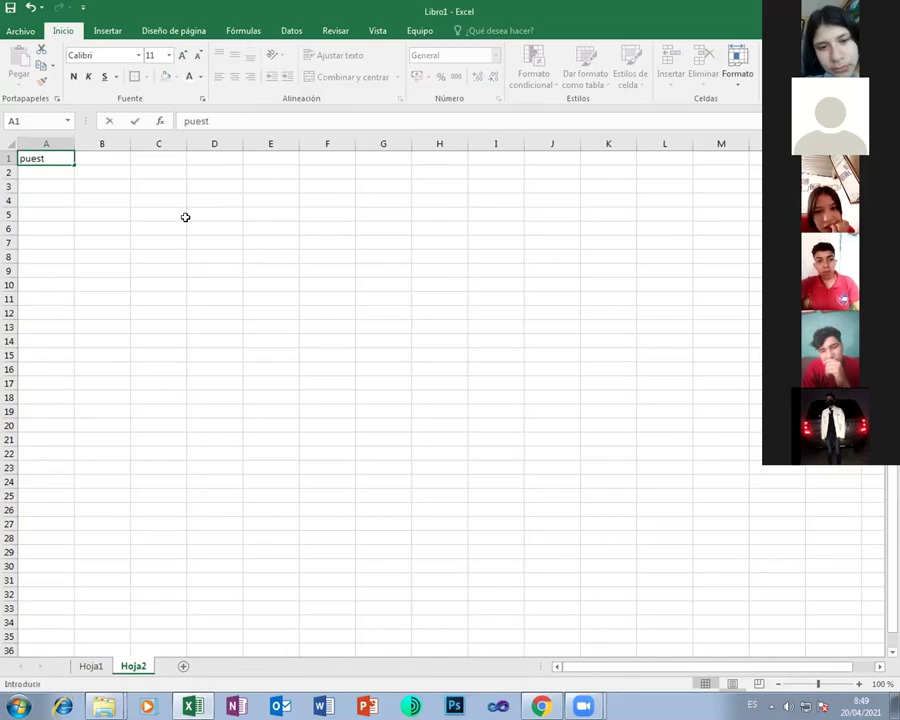
text(os)
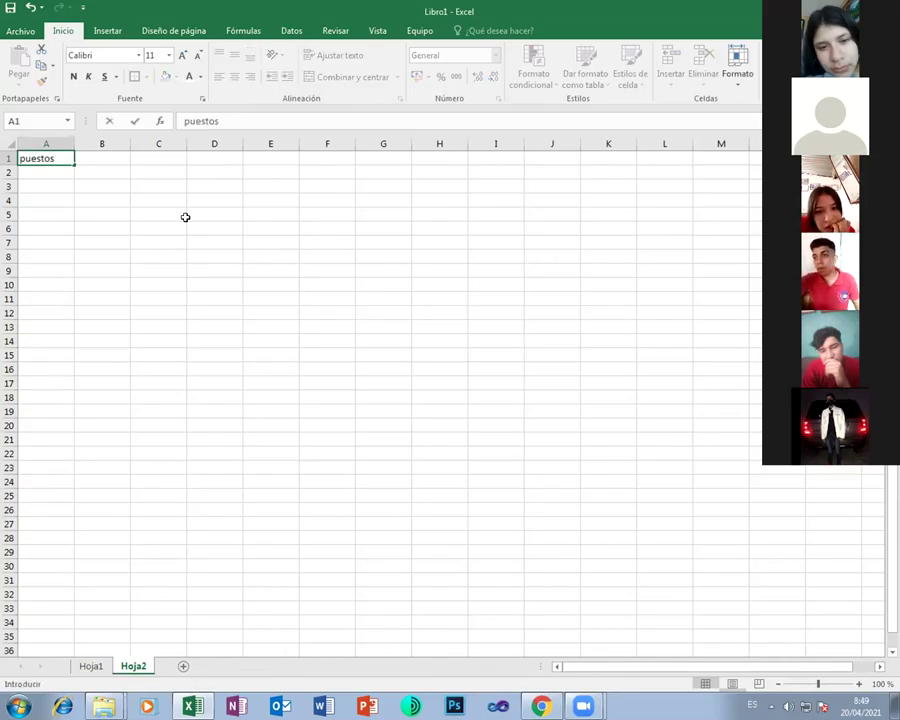
key(Return)
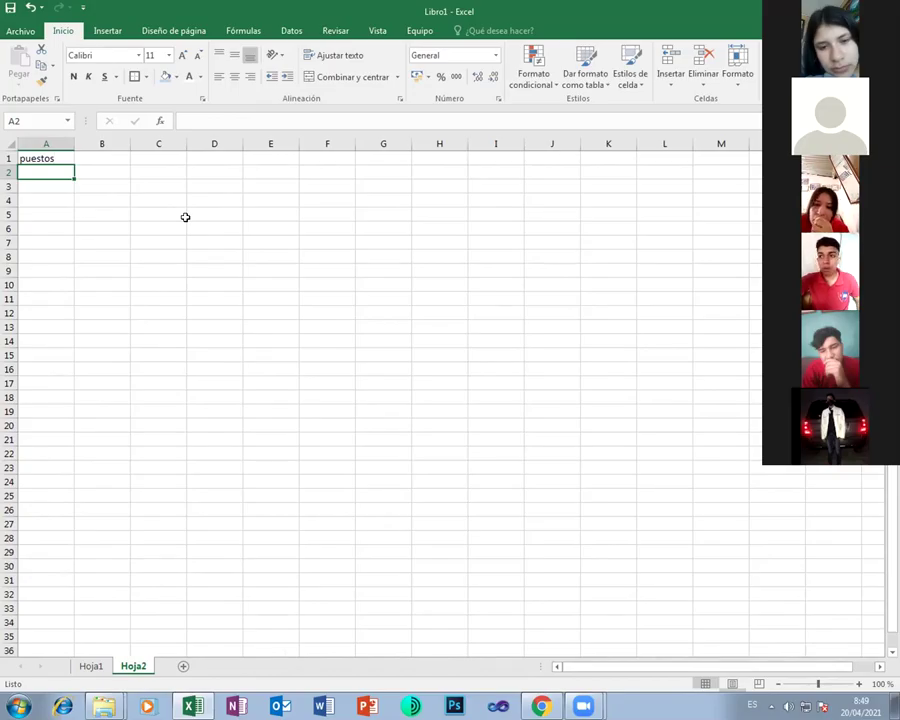
List direccion, secretaria, docente and asistente in A2:A5 of Hoja2
text(direc)
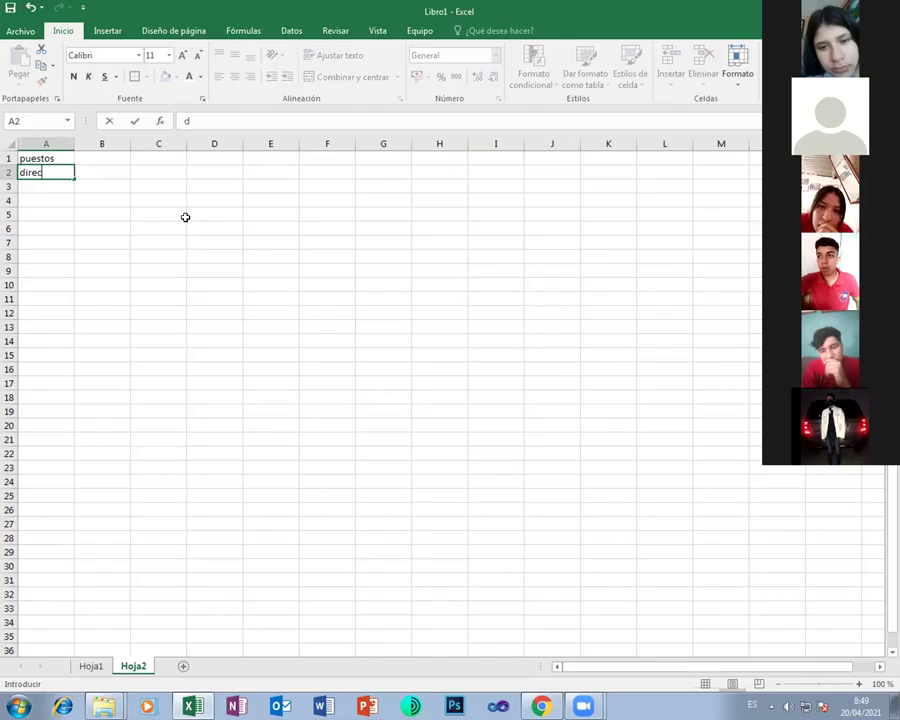
text(cion)
key(Return)
text(secretaria)
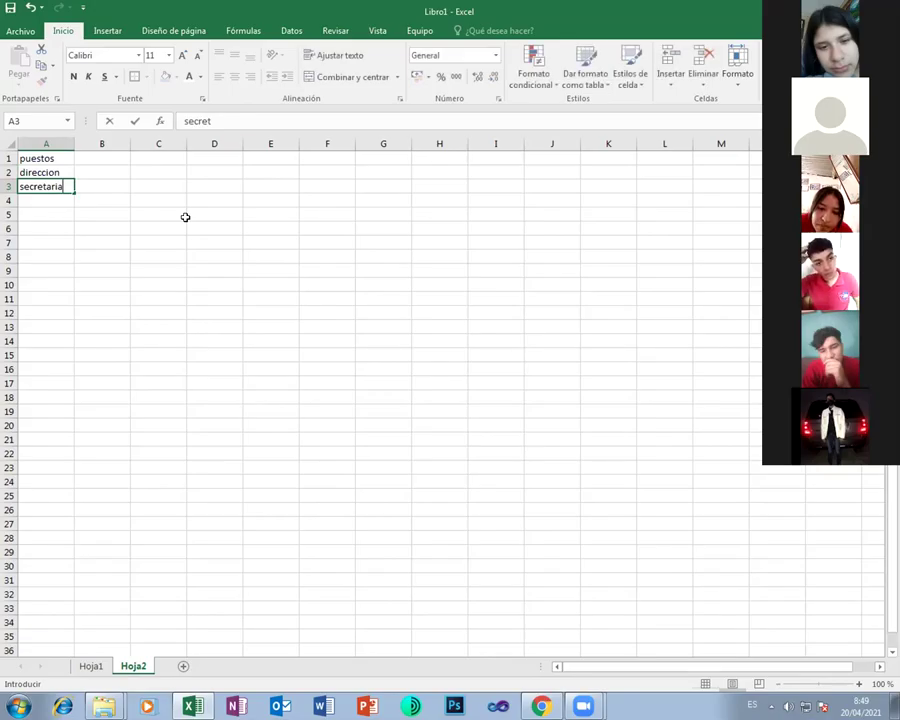
key(Return)
text(docente)
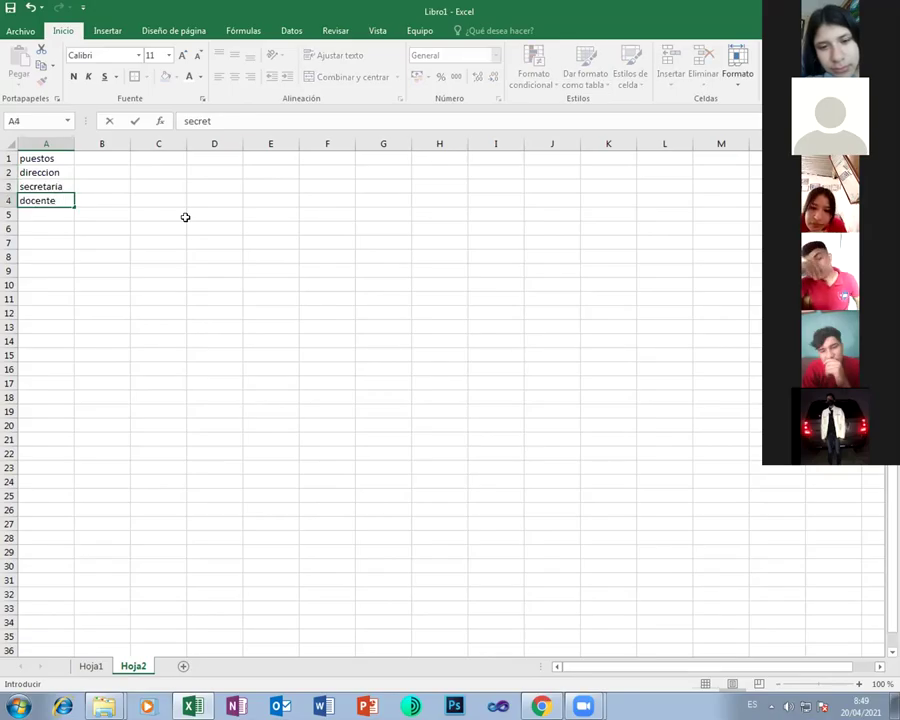
key(Return)
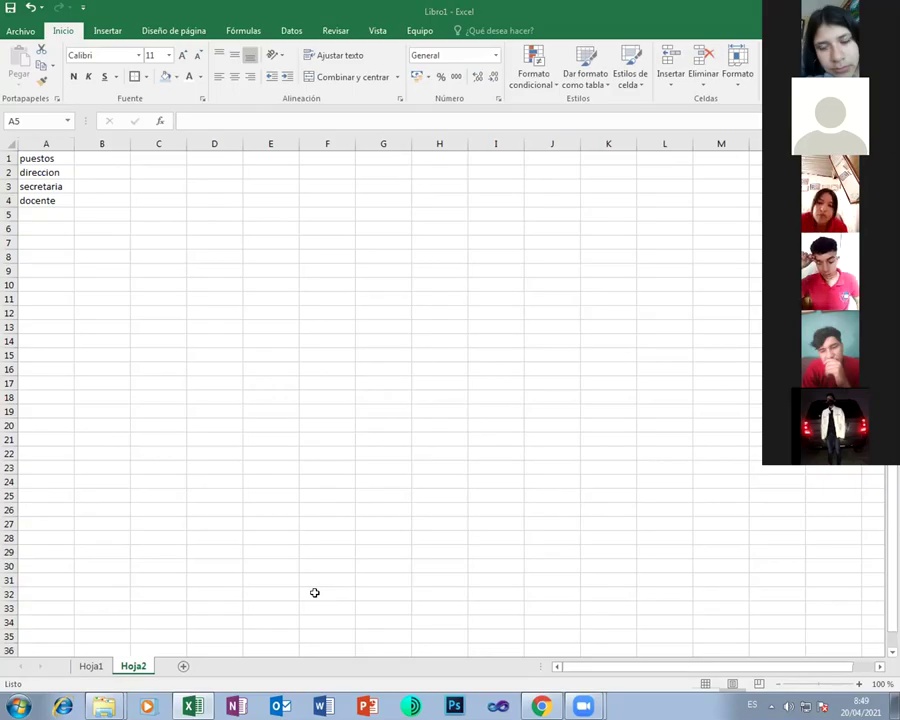
click(58, 213)
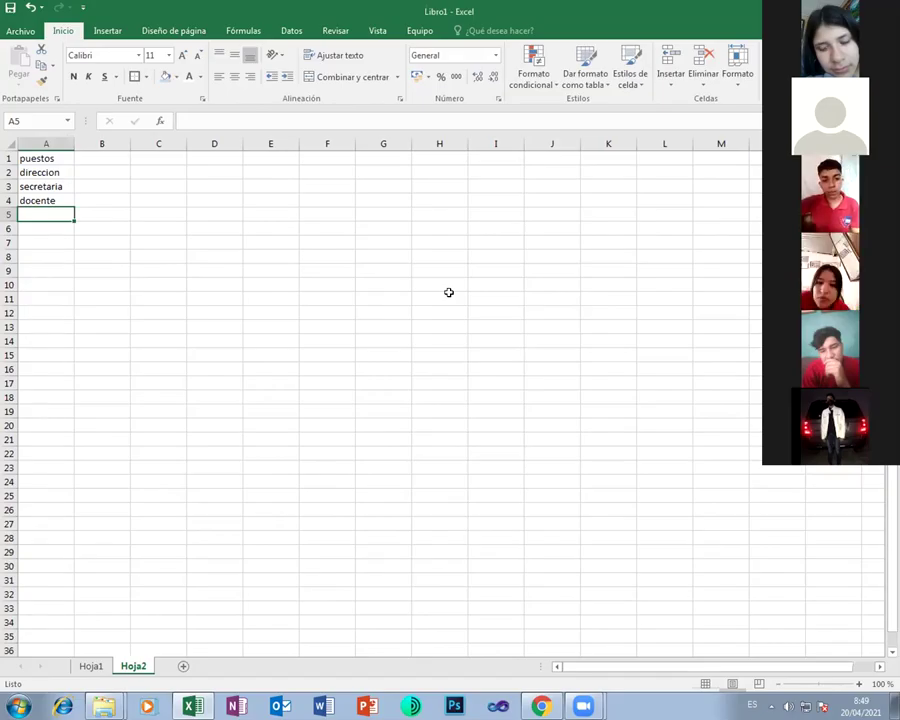
key(F2)
text(asistente)
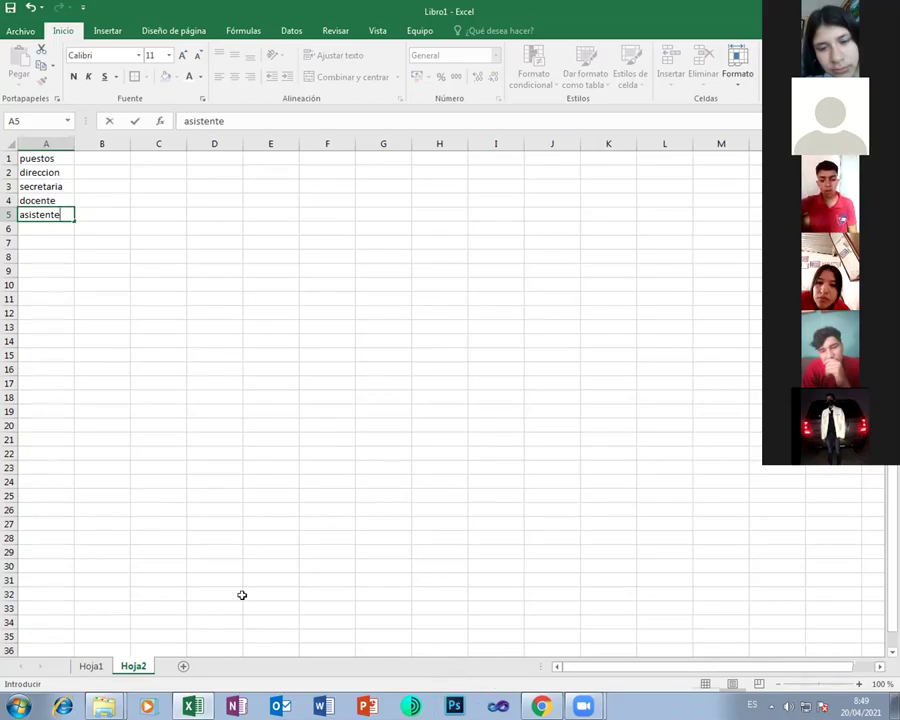
On Hoja1, enter docente as the first employee's puesto in B9
click(90, 665)
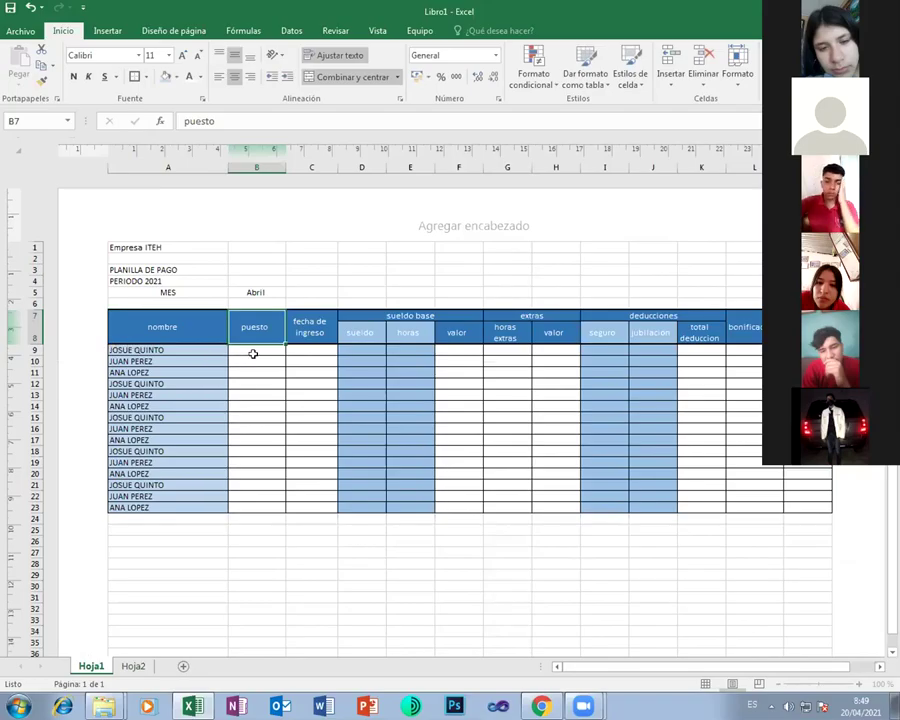
click(254, 349)
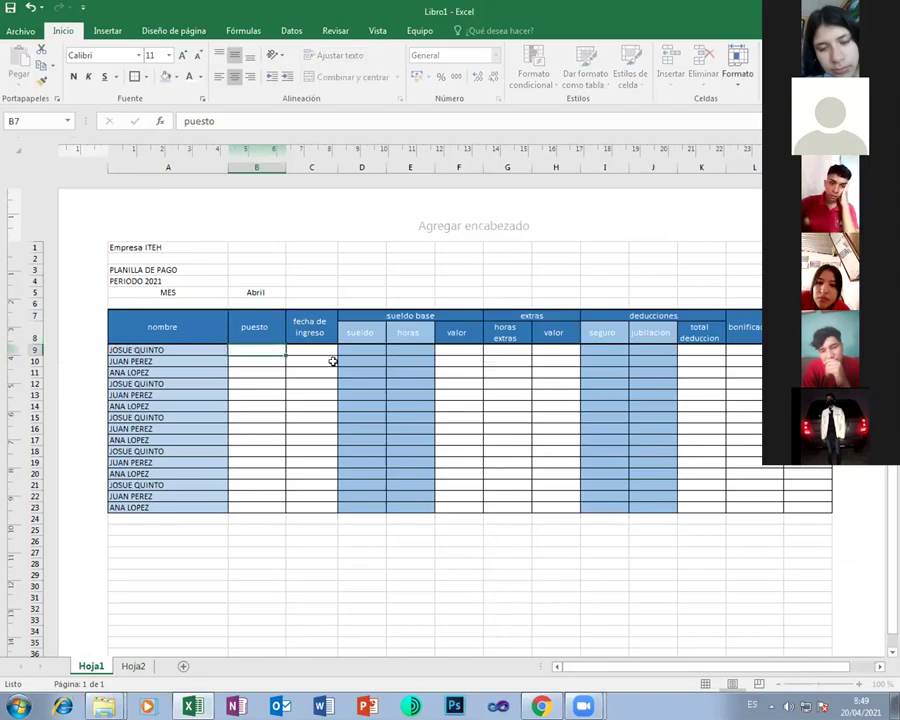
text(docente)
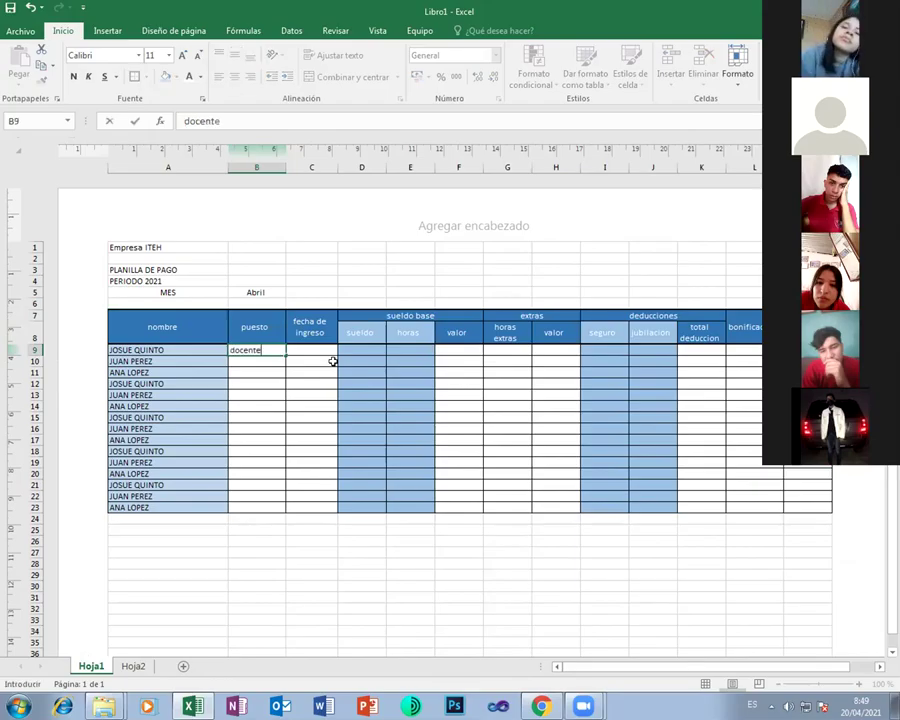
key(Return)
Enter direccion in B10, correcting its misspelling, and secretaria in B11
text(dirrec)
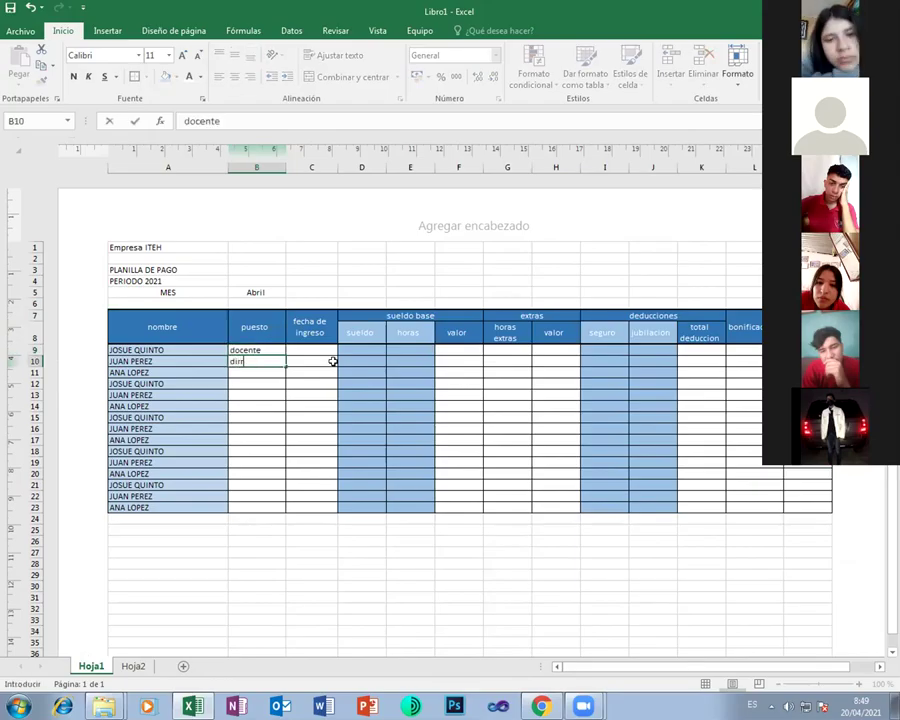
text(c)
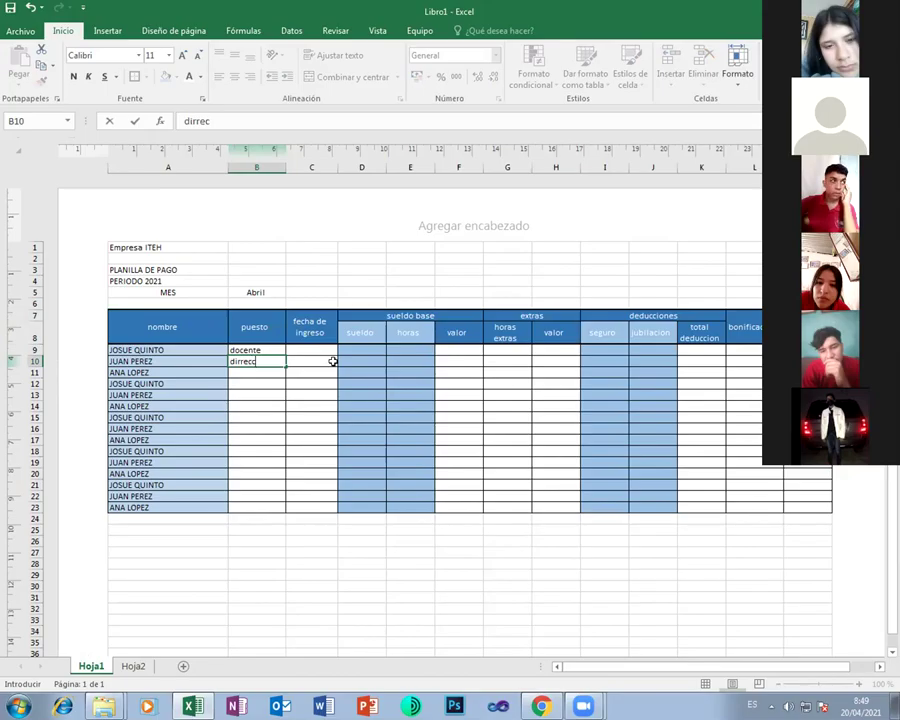
text(ion)
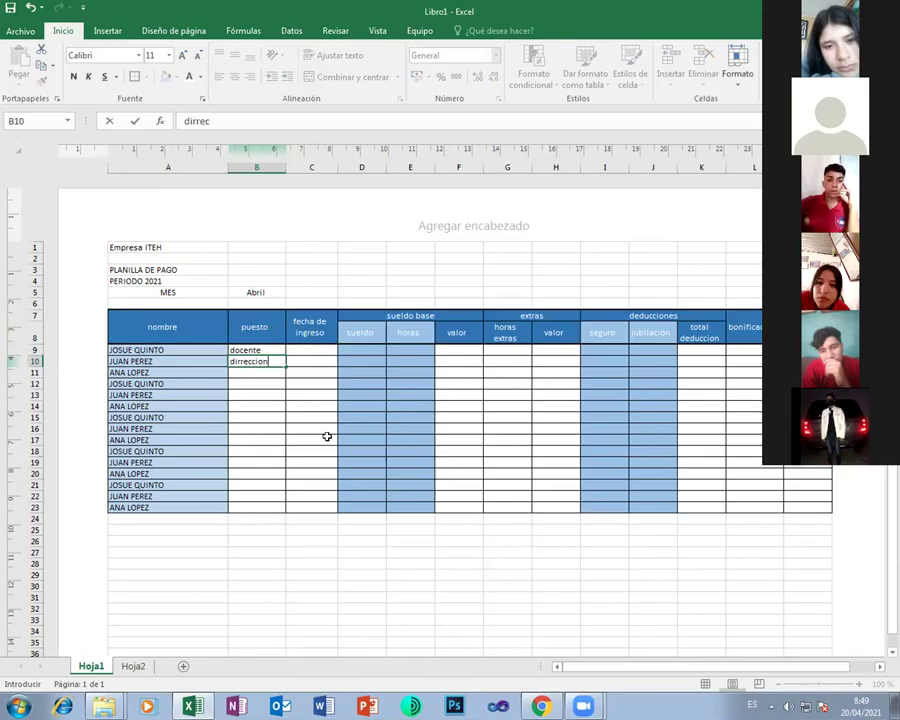
click(133, 666)
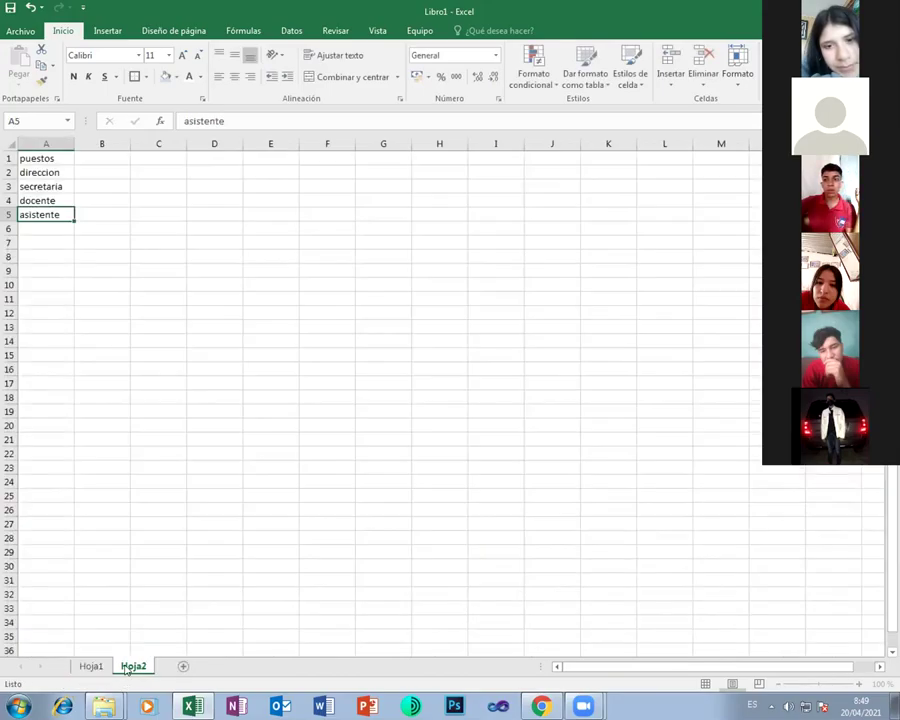
click(92, 666)
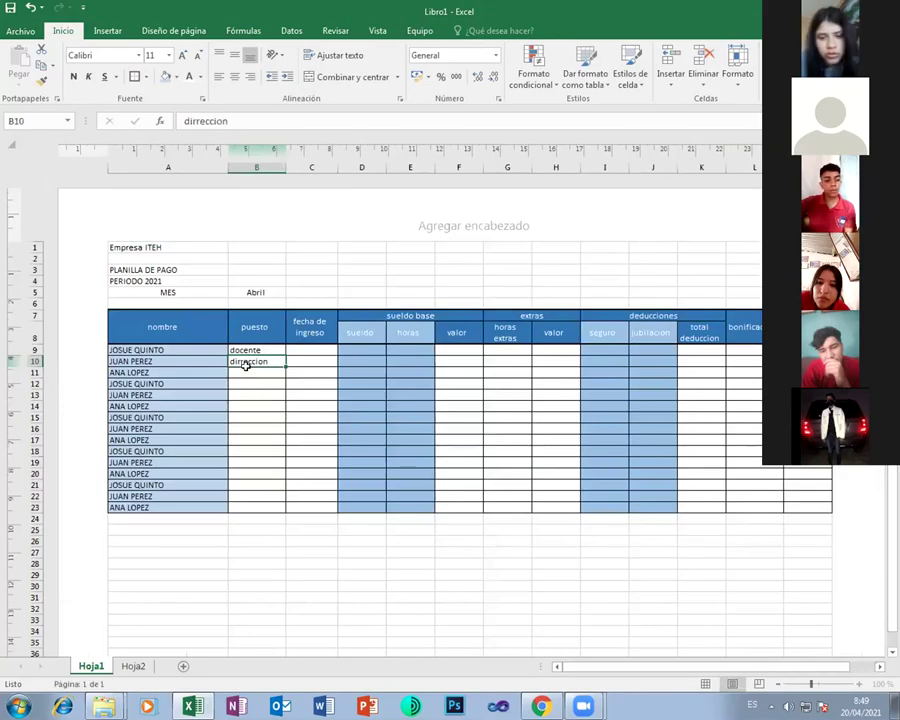
click(199, 120)
key(BackSpace)
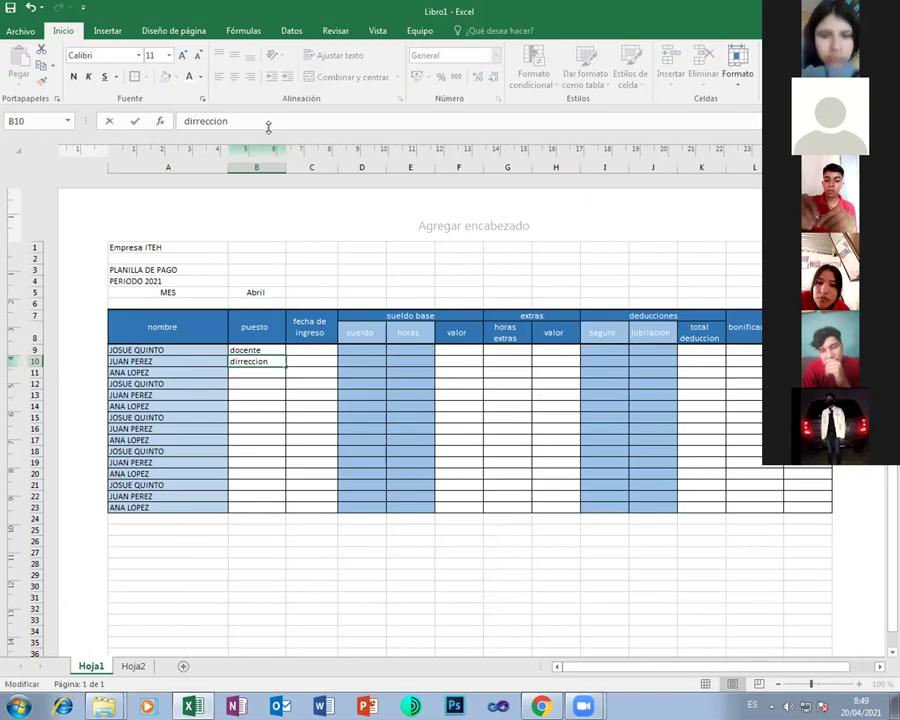
click(255, 372)
text(secreti)
text(ria)
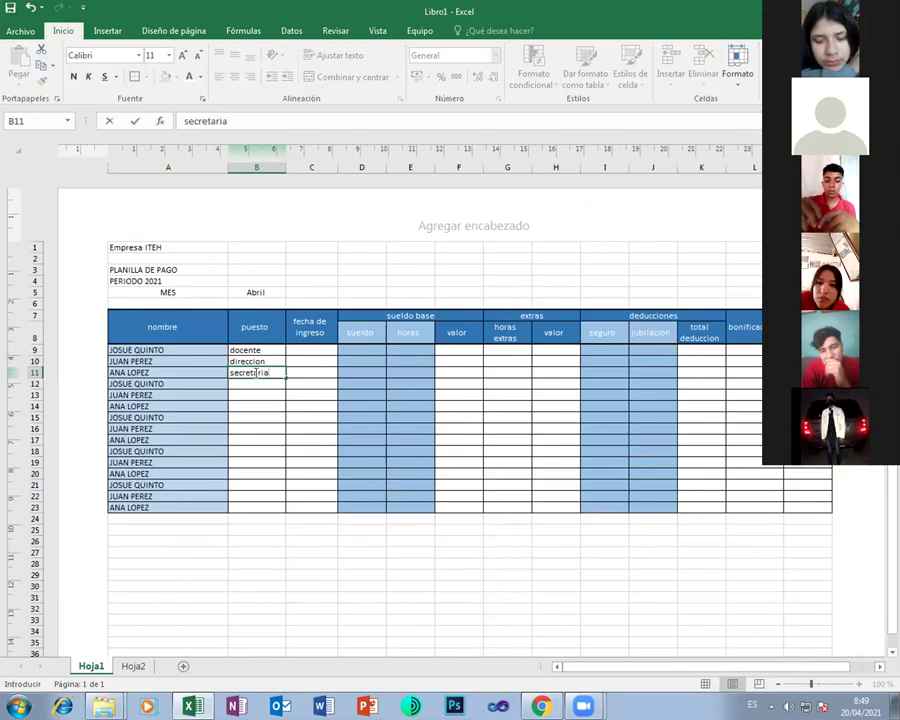
click(314, 350)
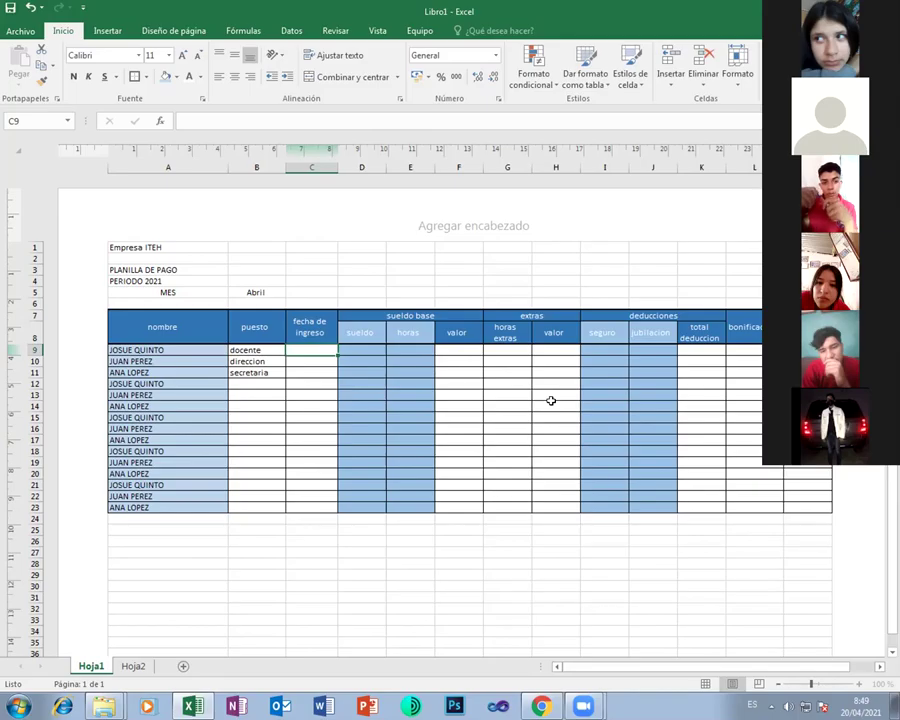
Enter 1/2/2016 as the first employee's hire date in C9
text(1/)
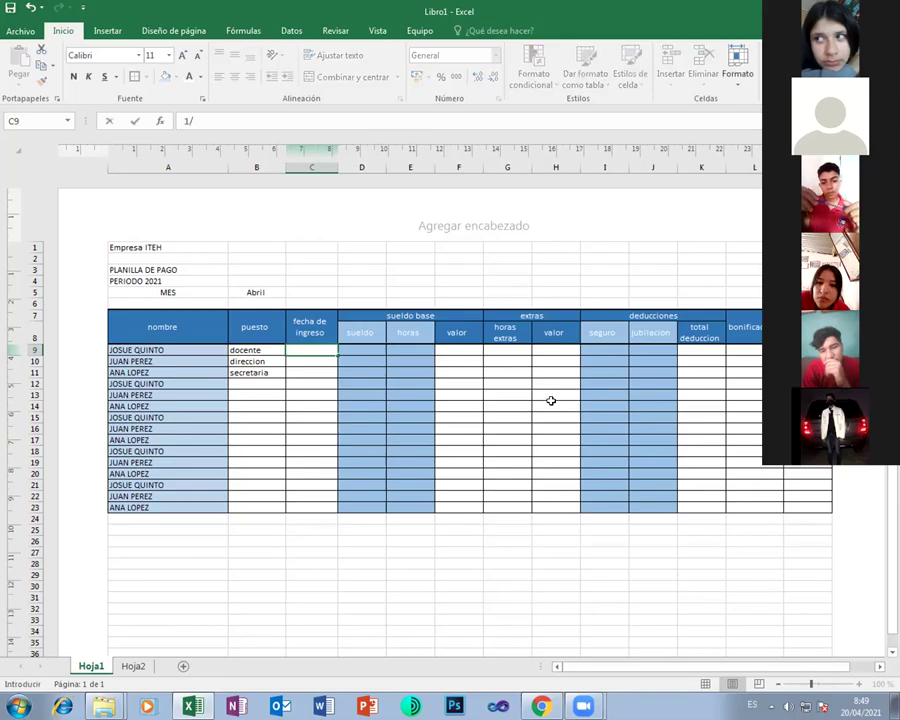
text(2/)
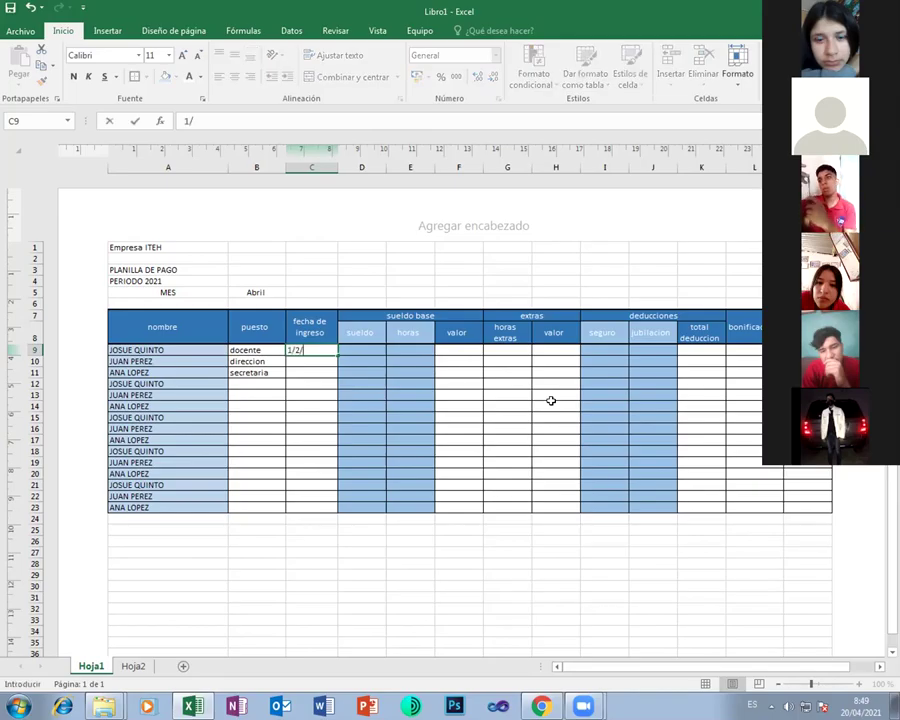
text(2016)
key(Return)
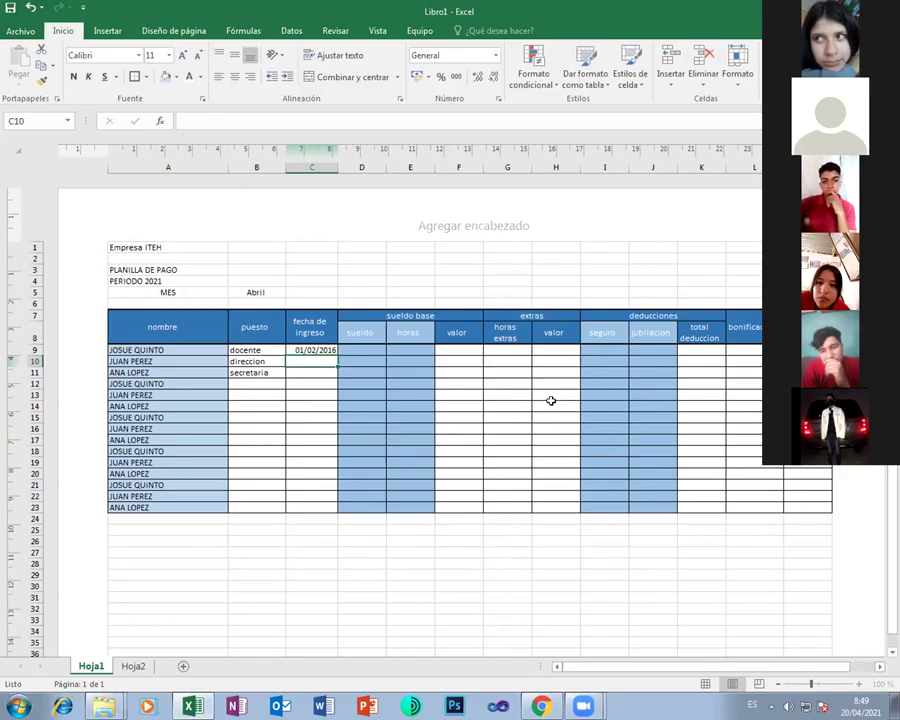
key(Right)
key(Up)
key(Up)
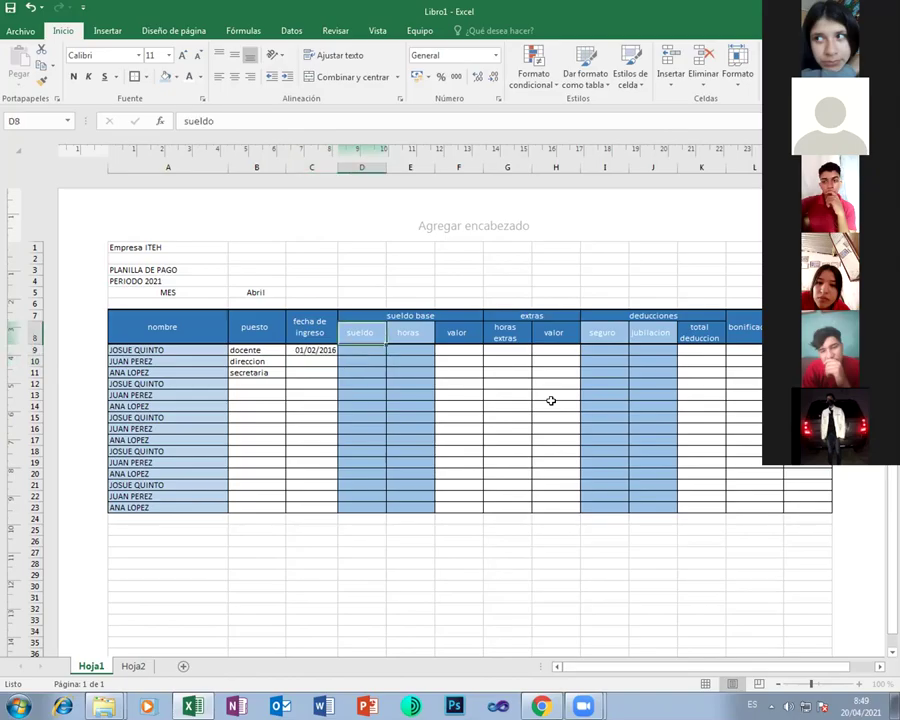
key(Right)
key(Right)
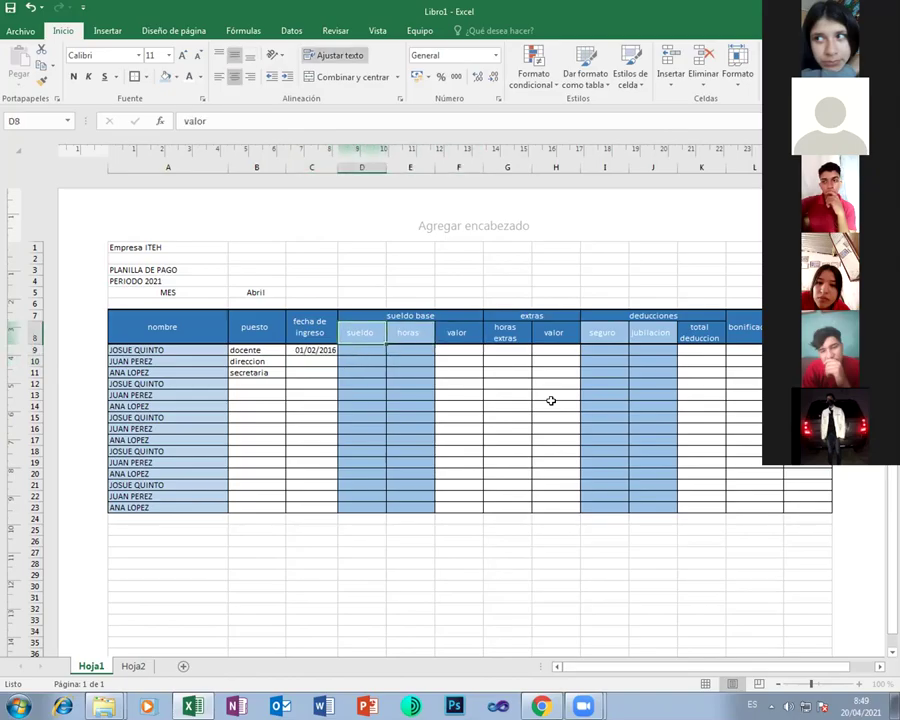
key(Left)
key(Left)
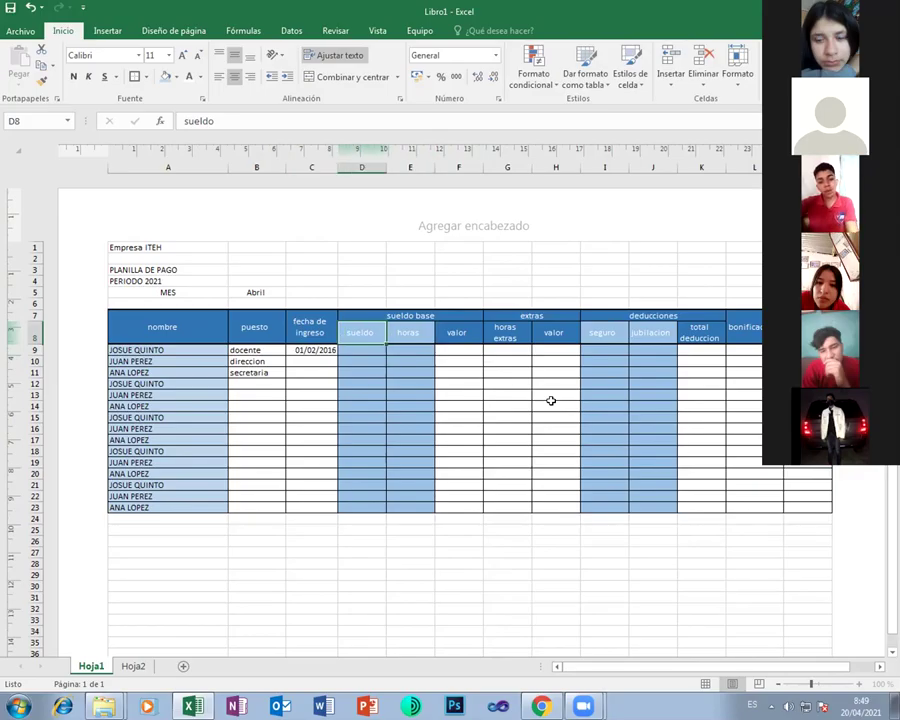
key(Right)
key(Right)
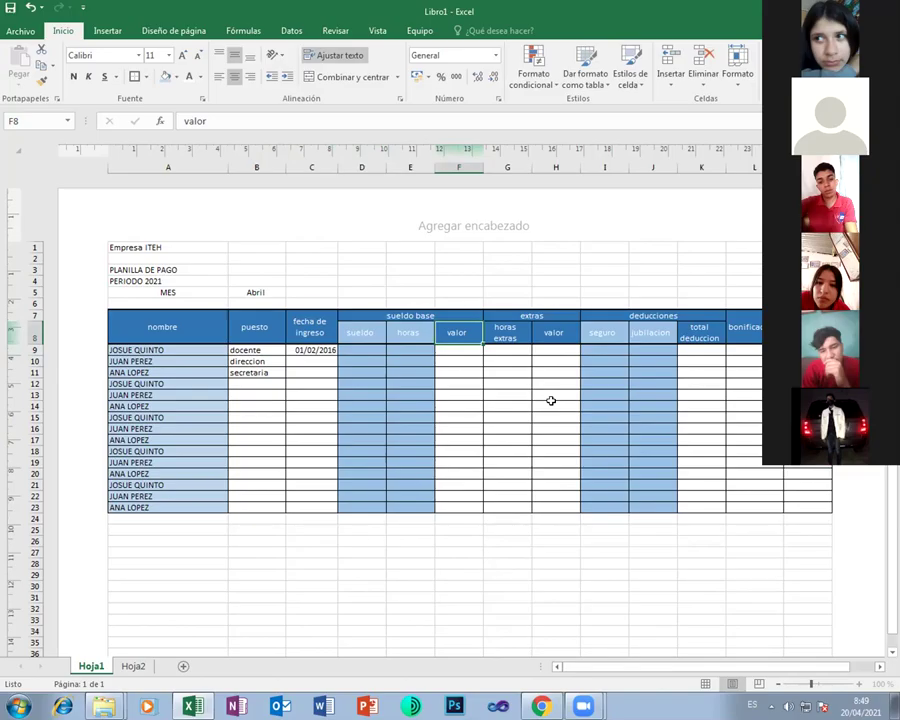
key(Left)
key(Left)
Rename subheader D8 to valor and F8 to sueldo
text(va)
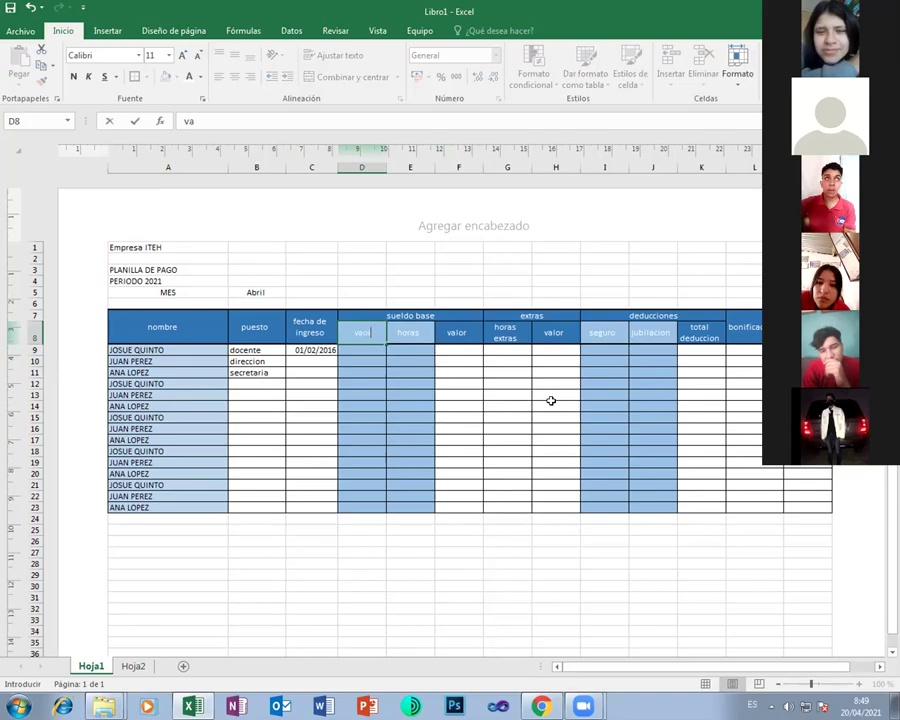
text(lor)
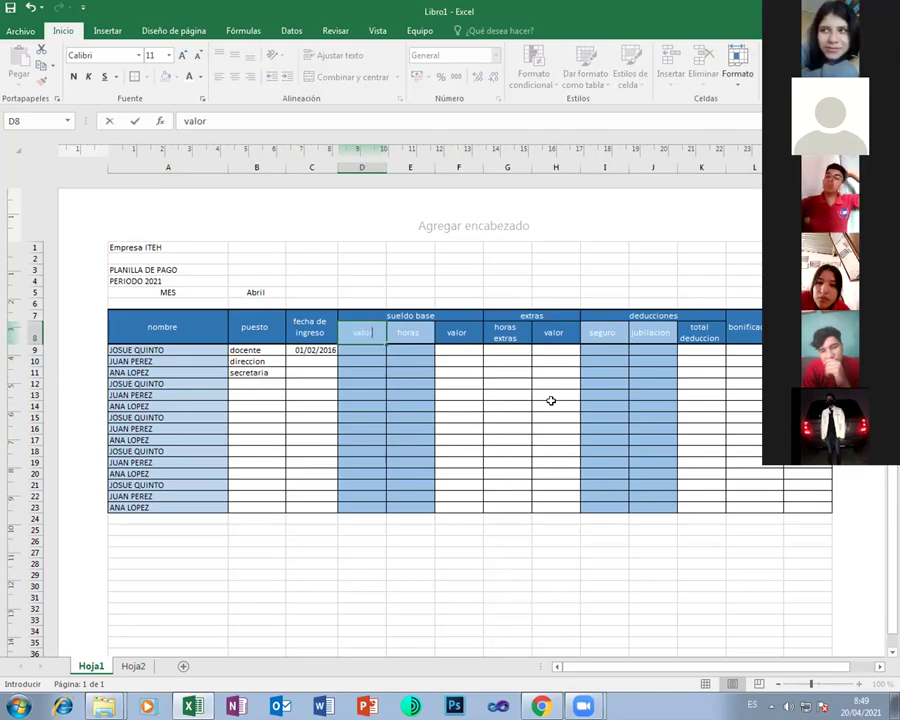
key(Tab)
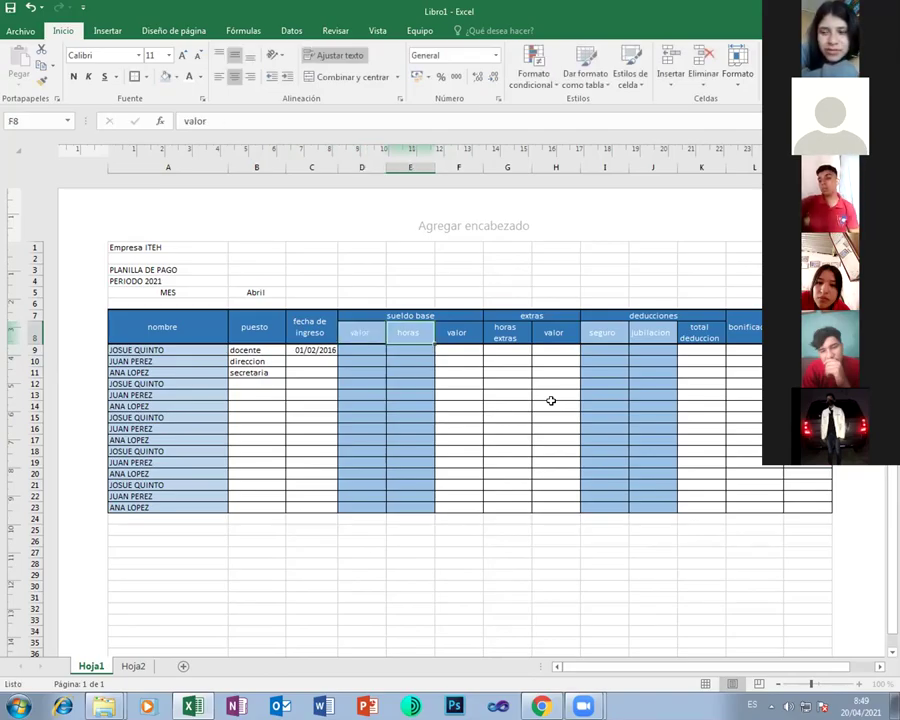
text(suel)
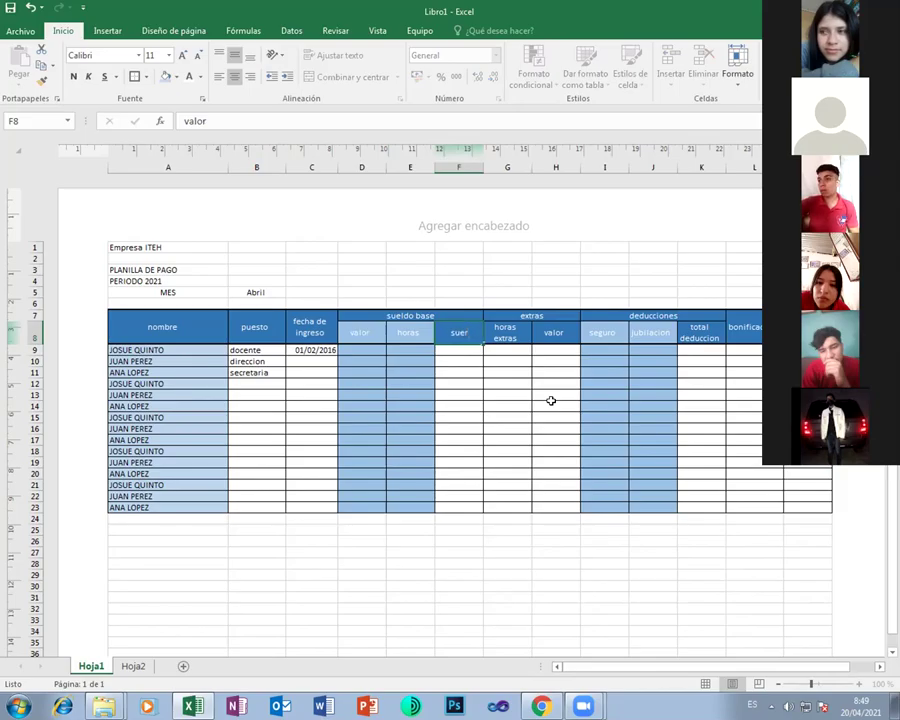
text(do)
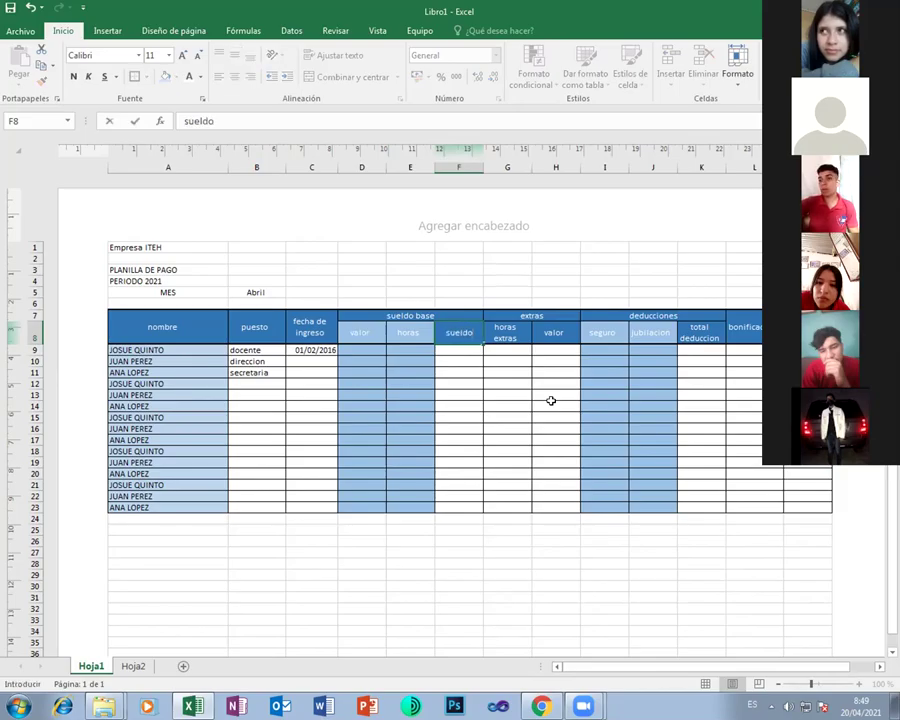
key(Return)
key(Left)
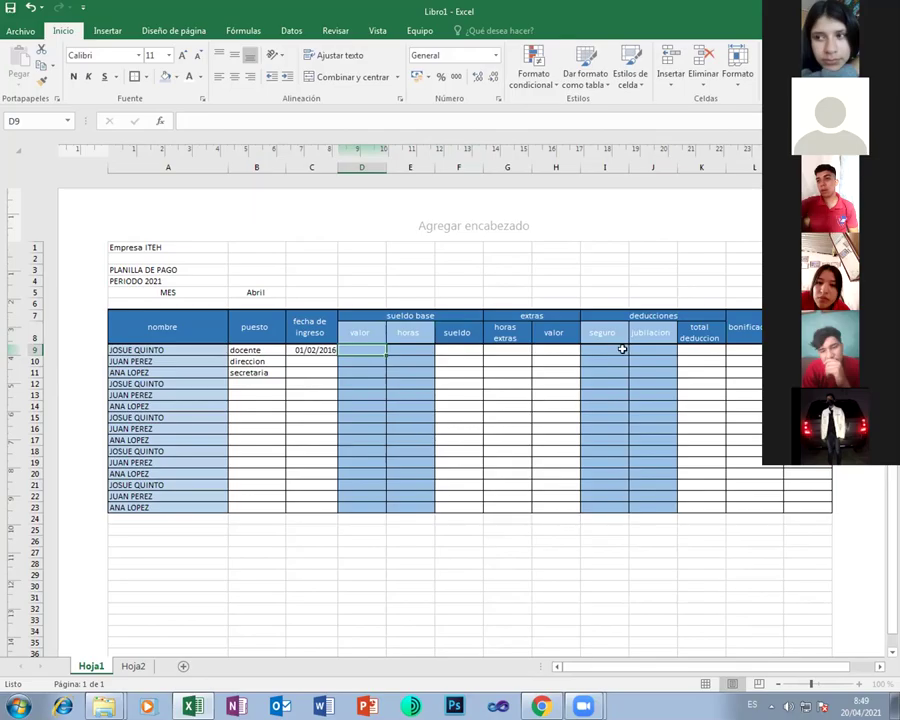
On Hoja2, add a valor heading in B1 with values 50, 45, 40 and 35 below
click(140, 665)
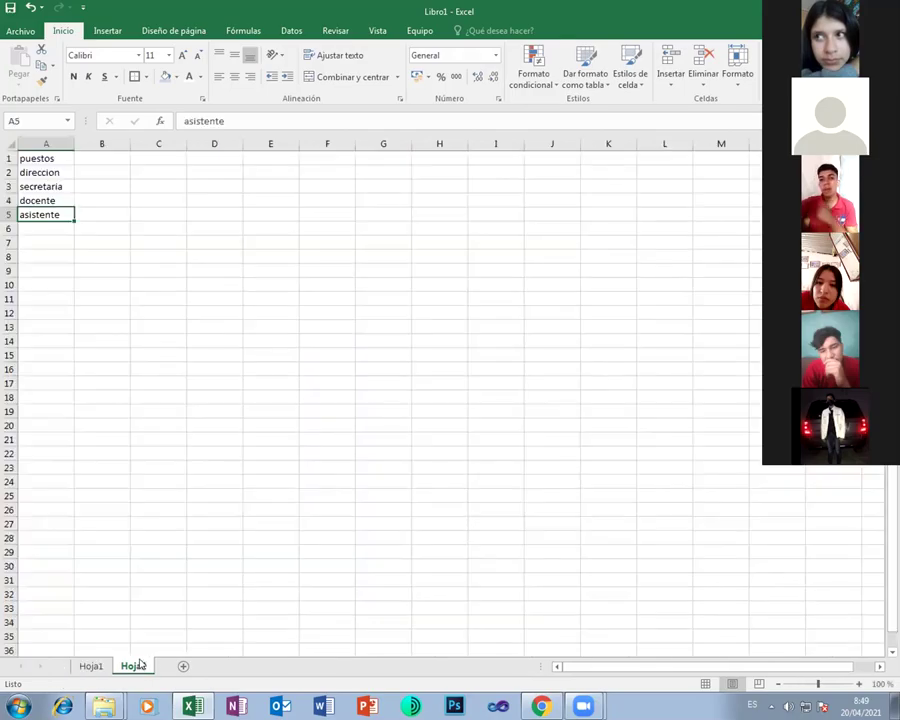
click(108, 160)
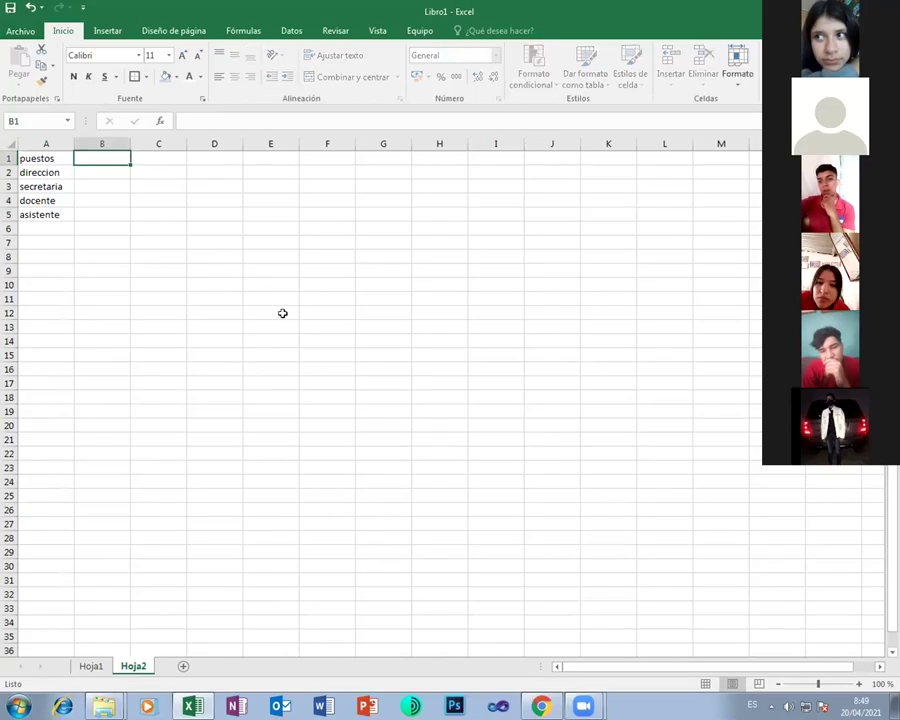
text(valor)
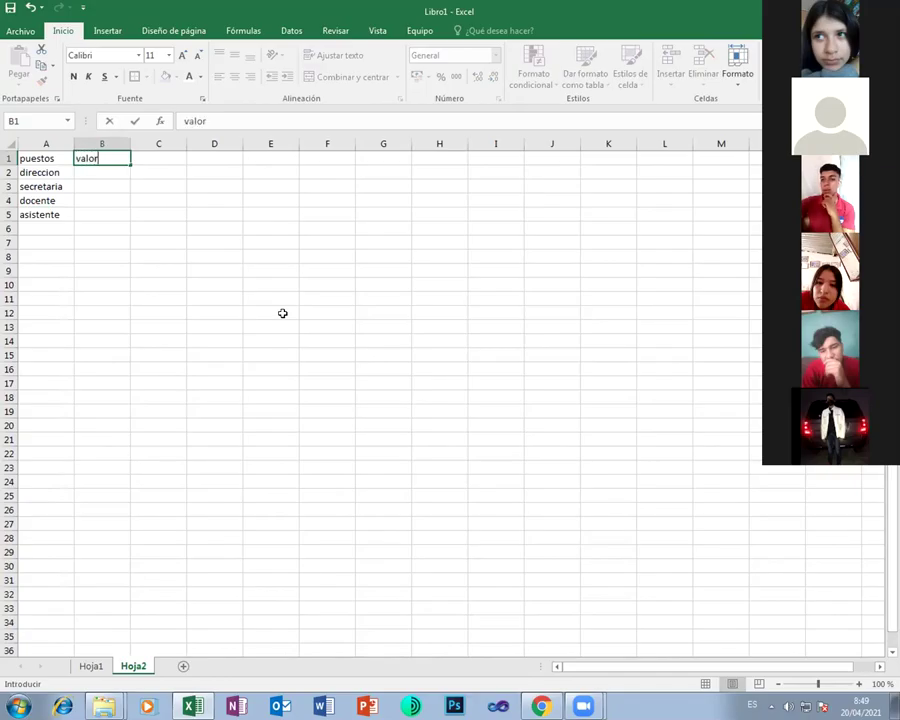
key(Return)
text(50)
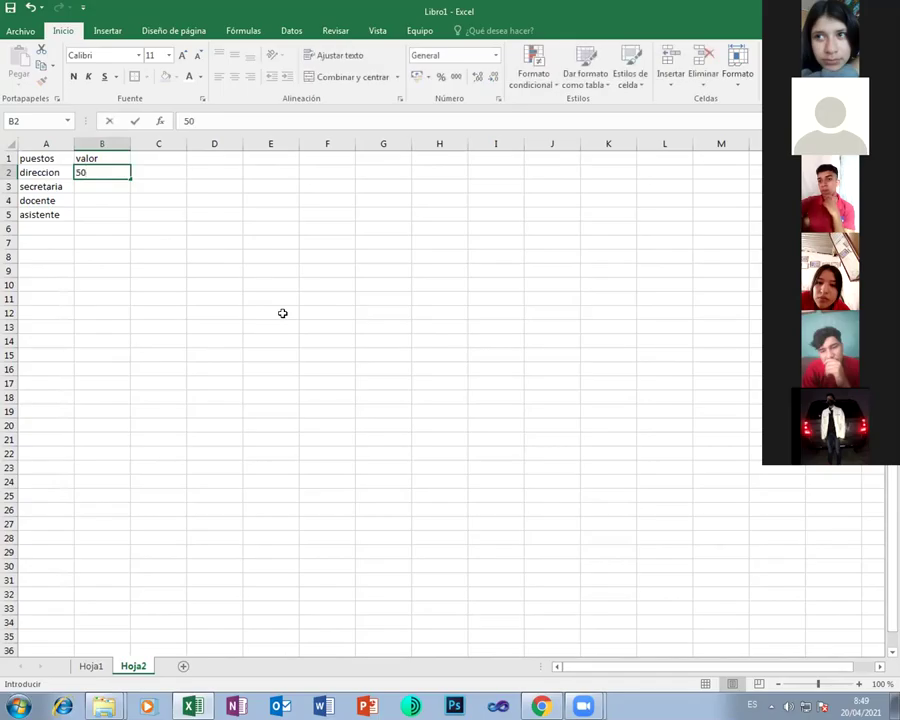
key(Return)
text(45)
key(Return)
text(40)
key(Return)
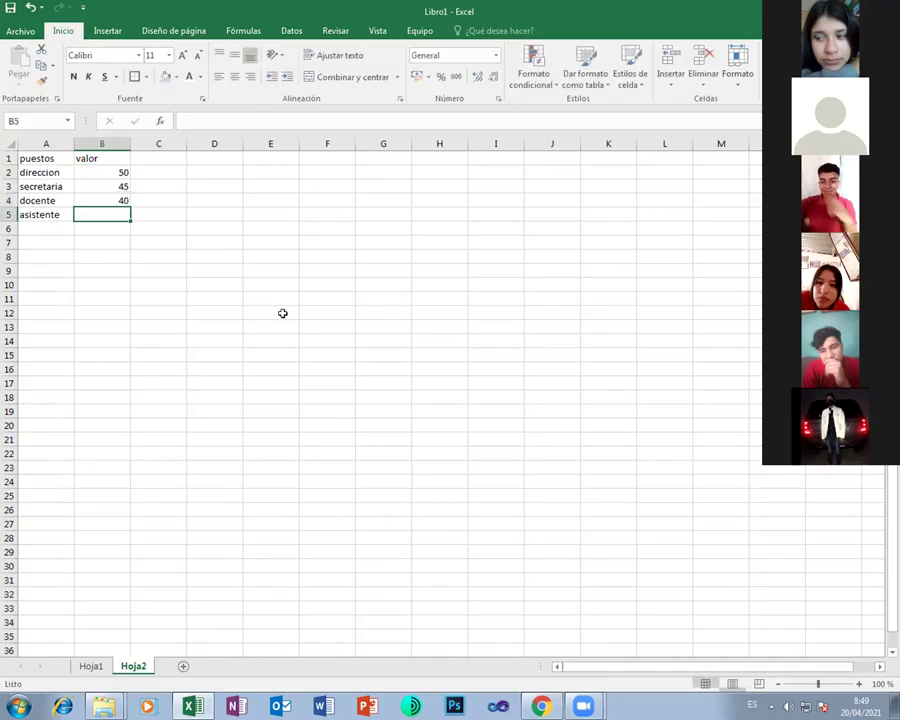
text(35)
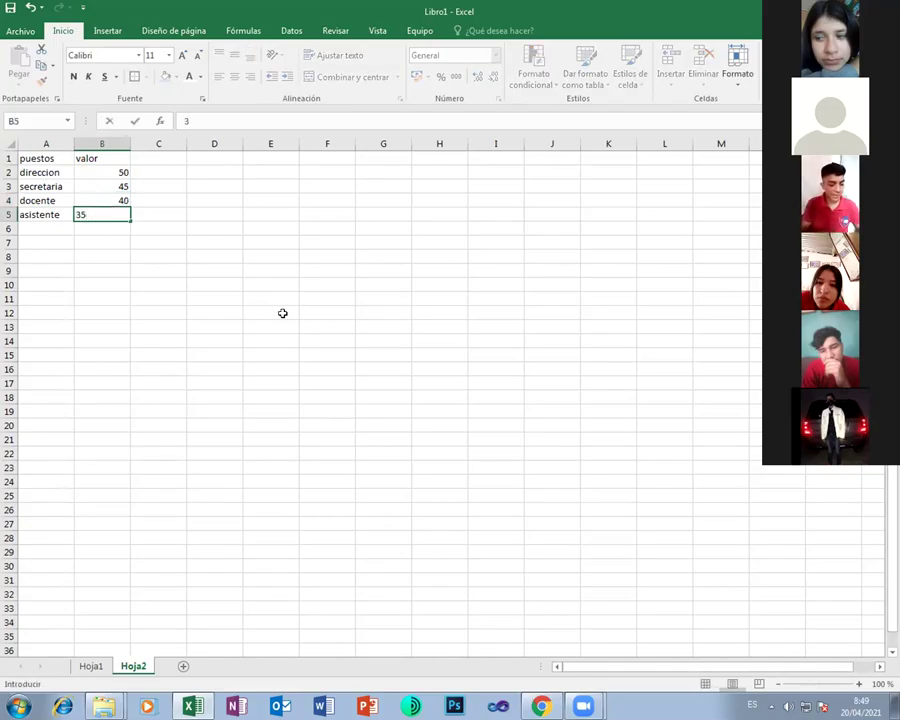
key(Return)
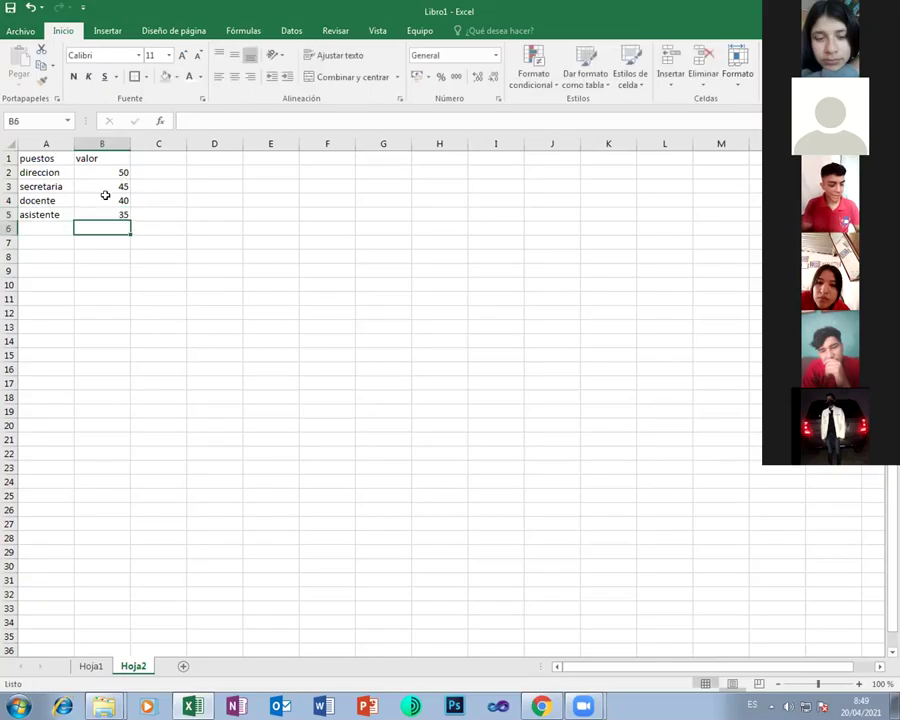
On Hoja1, enter valor 40, 50 and 45 in D9:D11
click(92, 664)
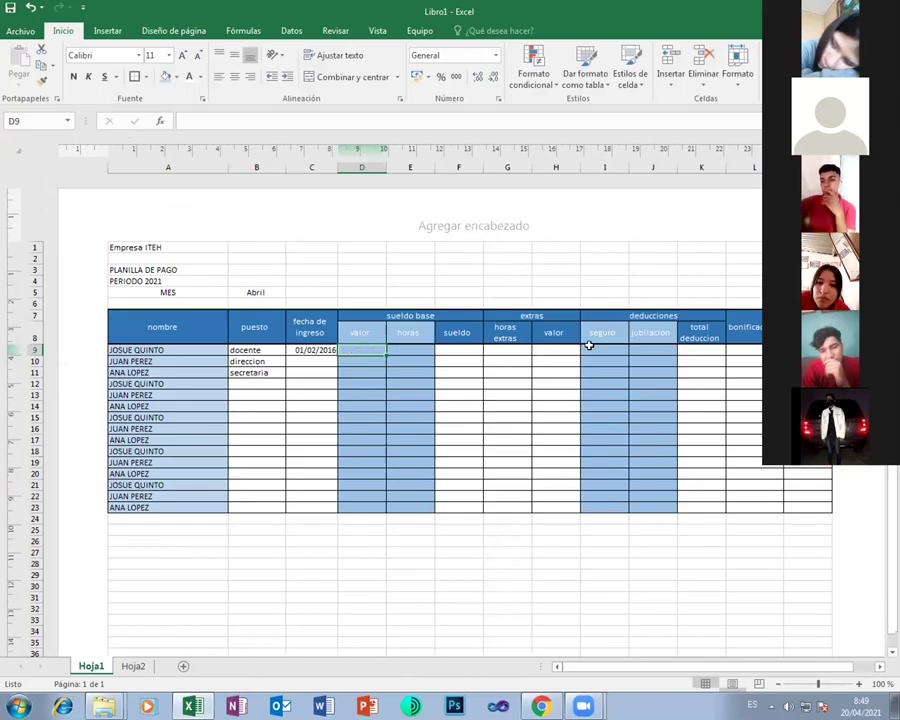
text(40)
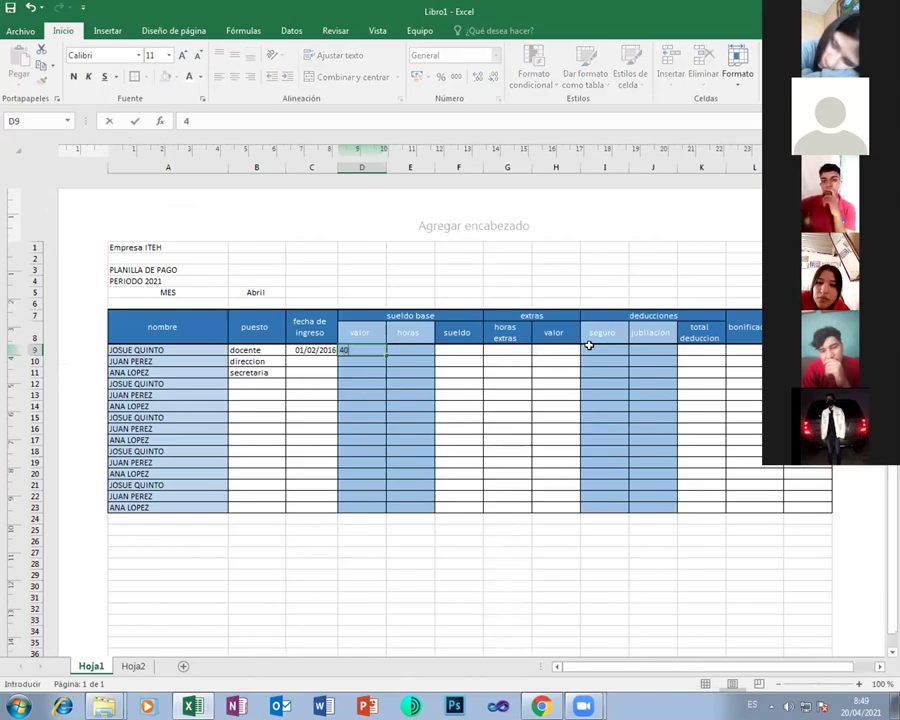
key(Return)
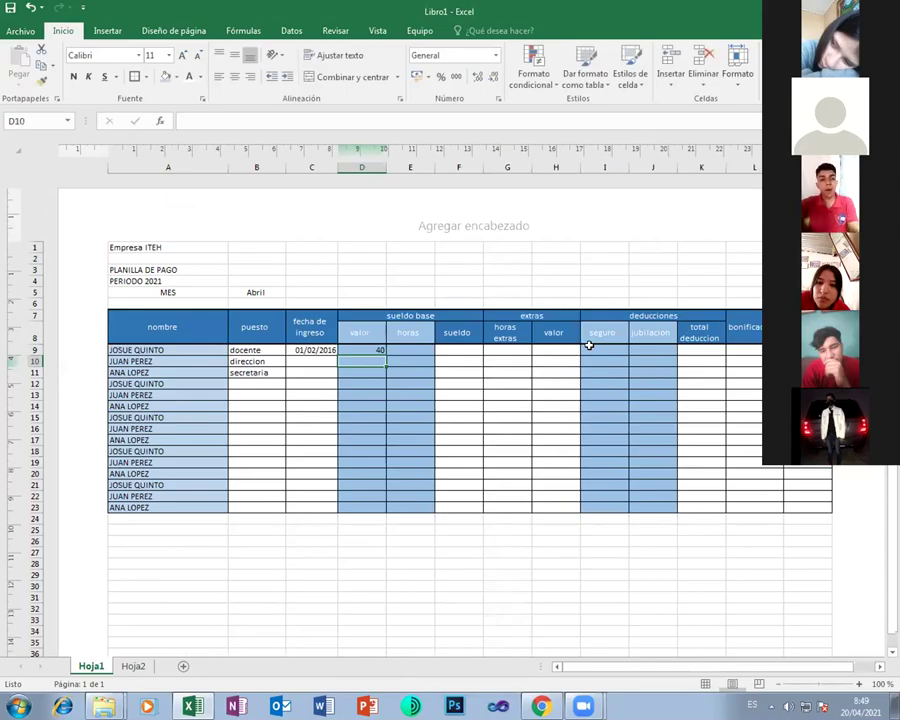
text(50)
key(Return)
text(45)
key(Tab)
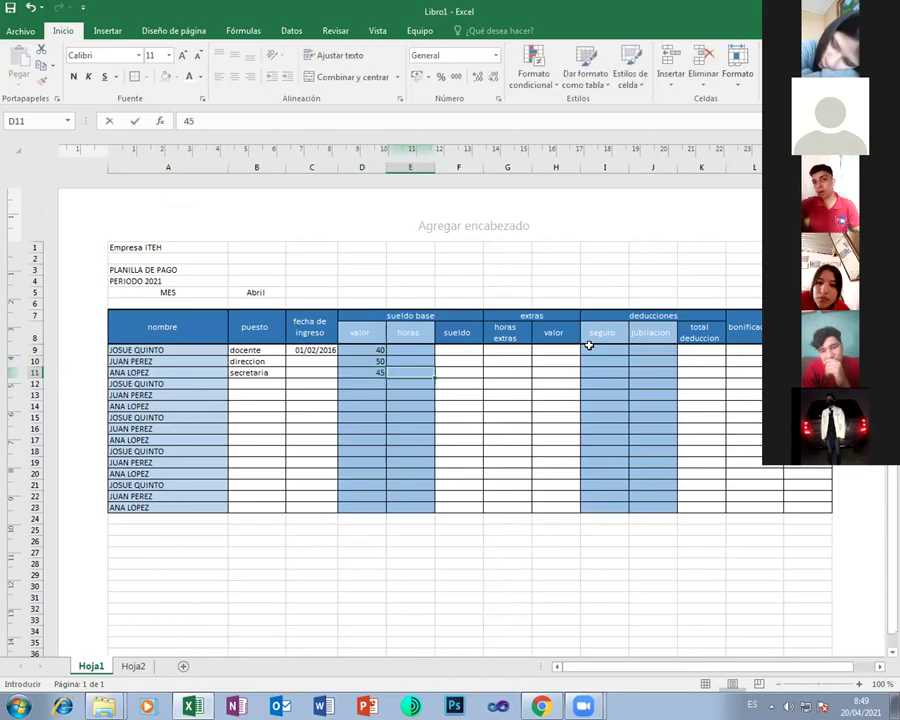
key(Up)
key(Up)
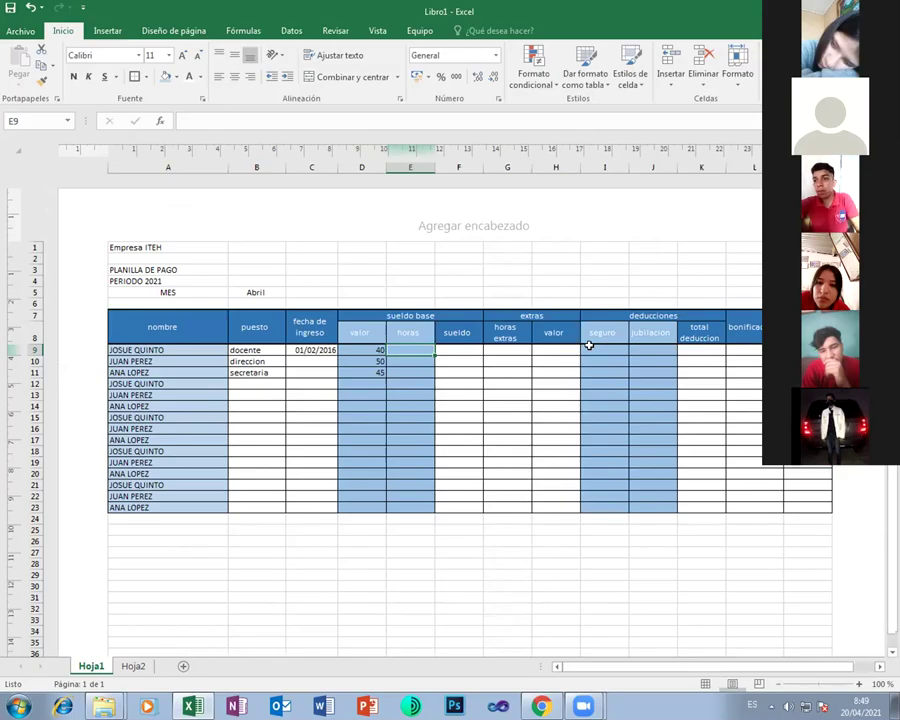
Enter horas 10, 5 and 8 in E9:E11
text(10)
key(Return)
text(5)
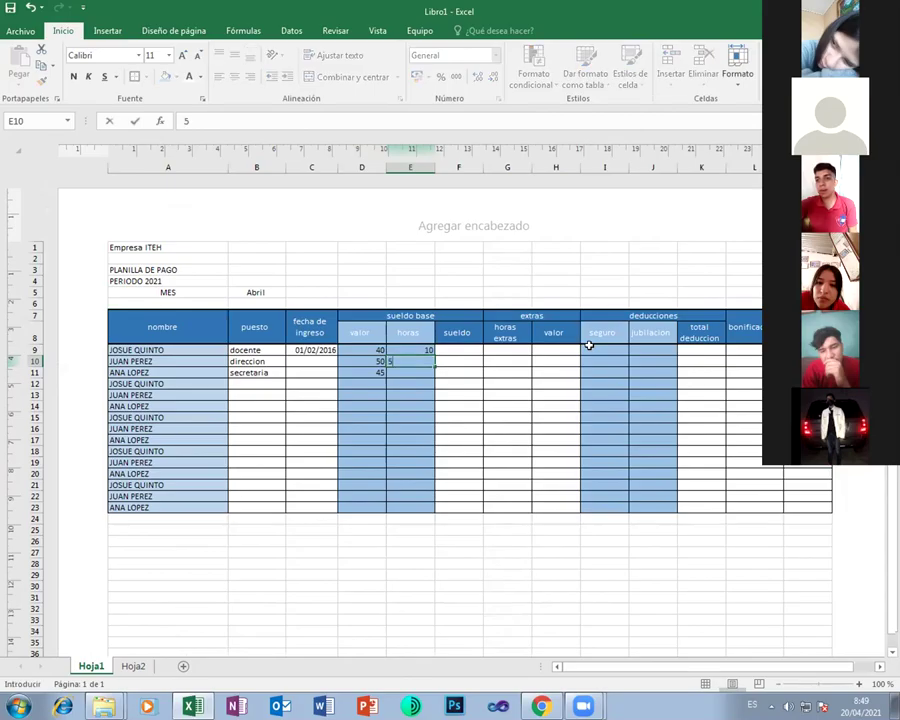
key(Return)
text(8)
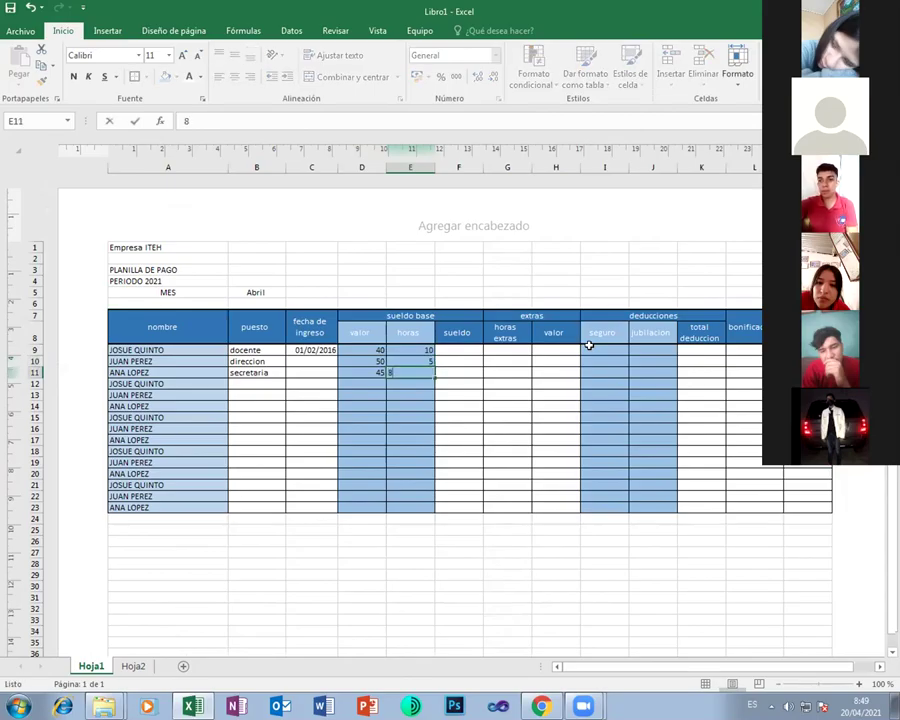
key(Tab)
key(Up)
key(Up)
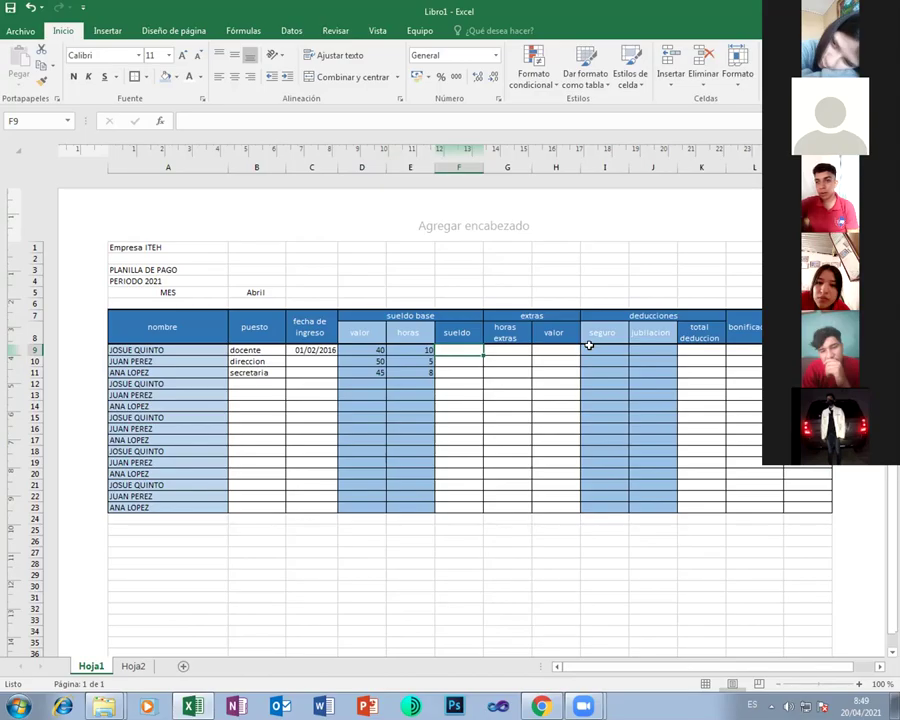
click(456, 517)
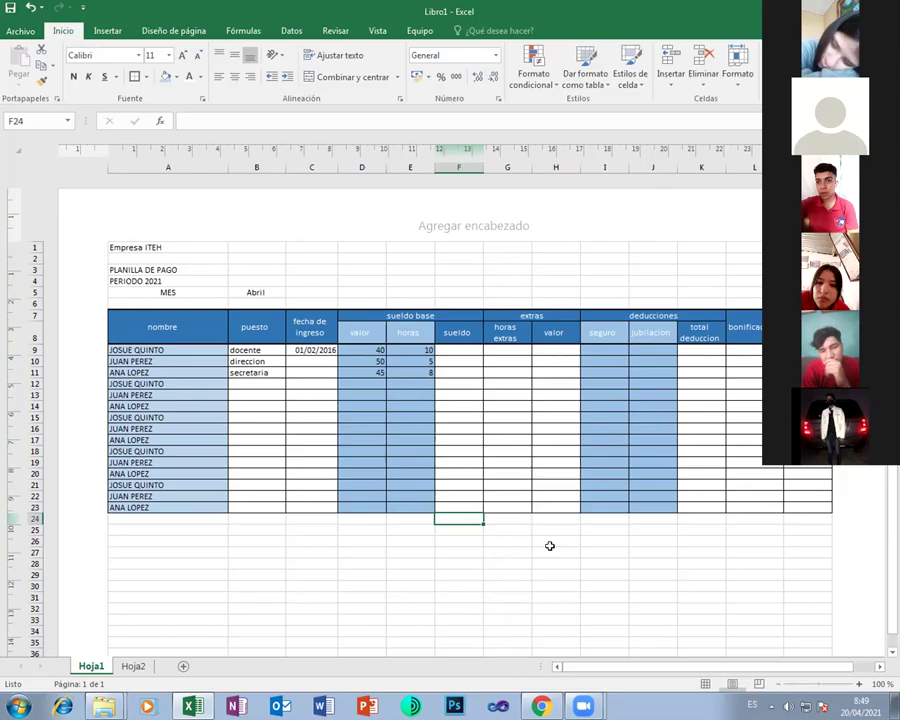
text(valor)
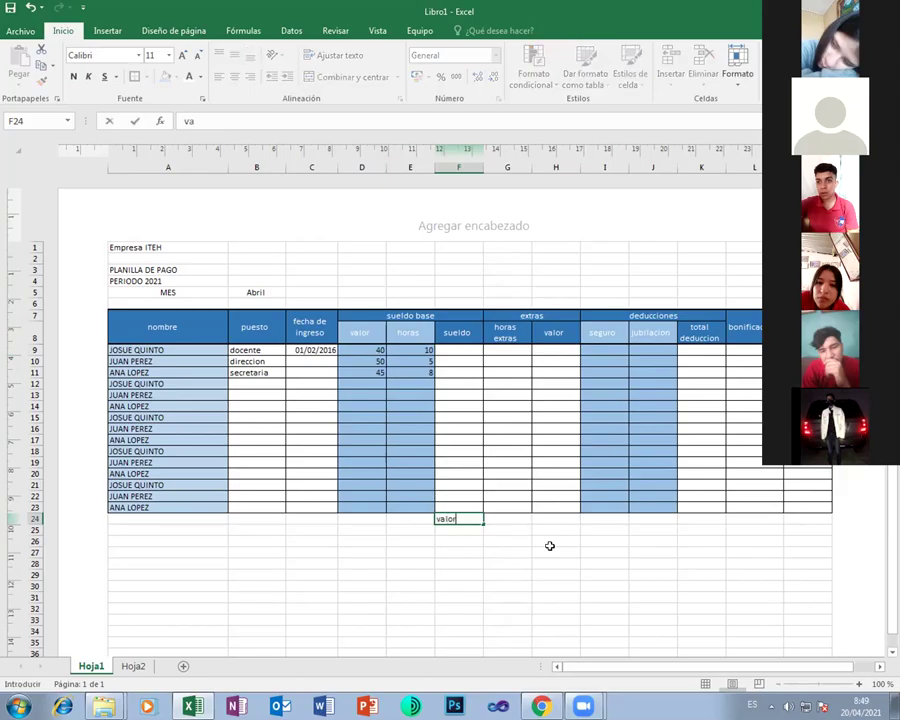
text(*horas)
key(Tab)
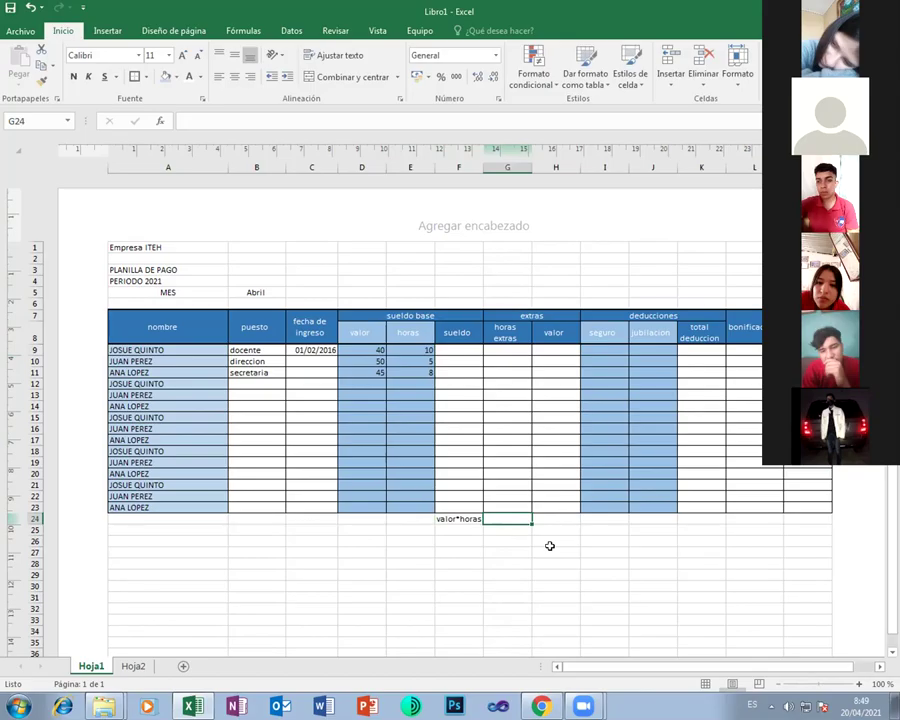
key(Up)
key(Up)
key(Up)
key(Up)
key(Up)
key(Up)
key(Up)
key(Up)
key(Up)
key(Up)
key(Up)
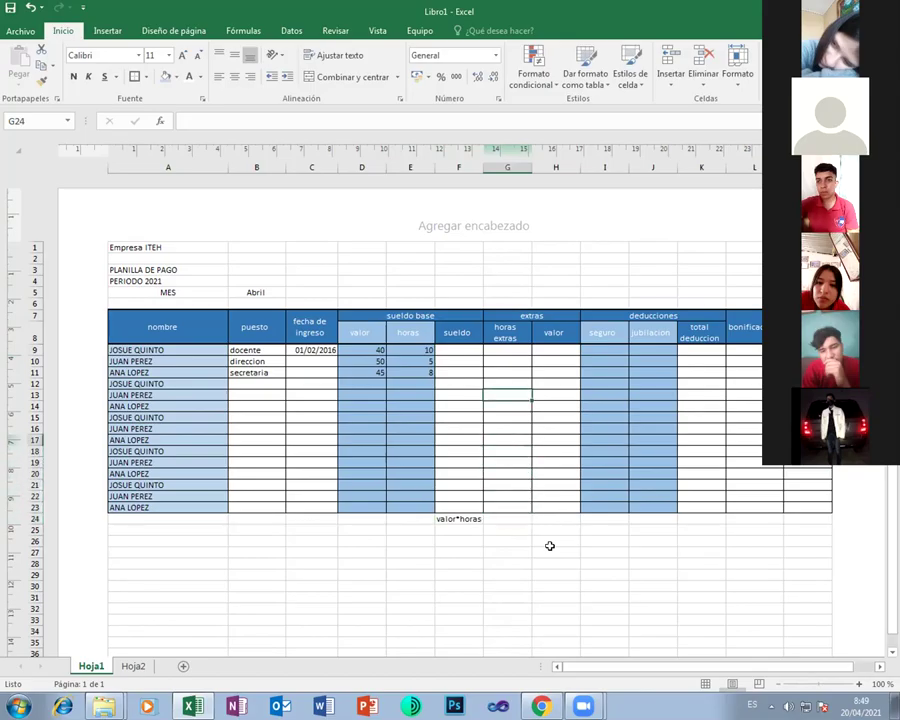
key(Up)
key(Up)
key(Up)
key(Up)
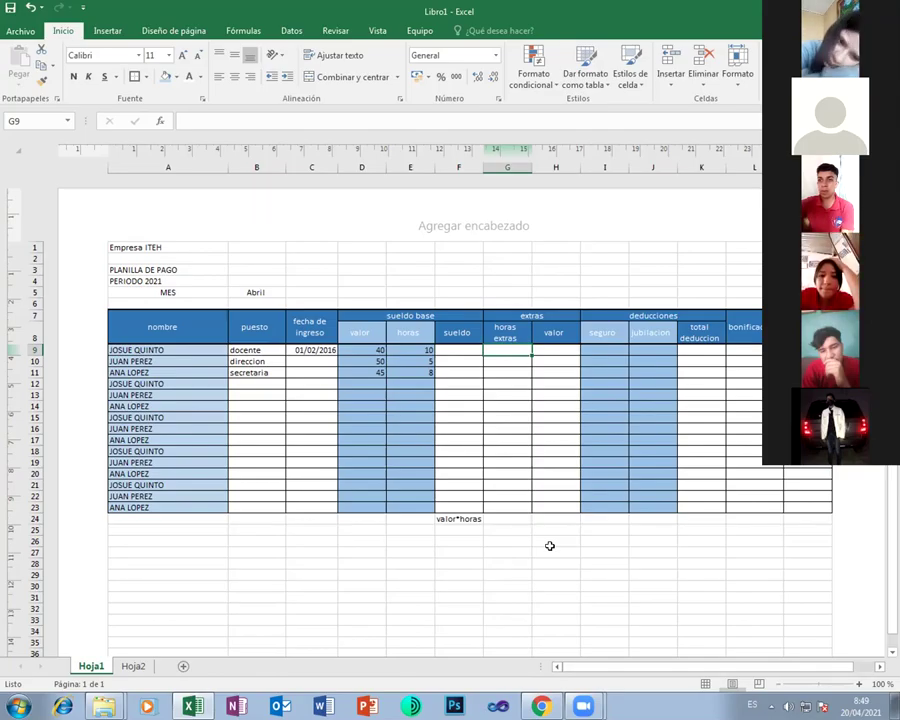
Enter 2, 1 and 0 extra hours in G9:G11
text(2)
key(Return)
text(1)
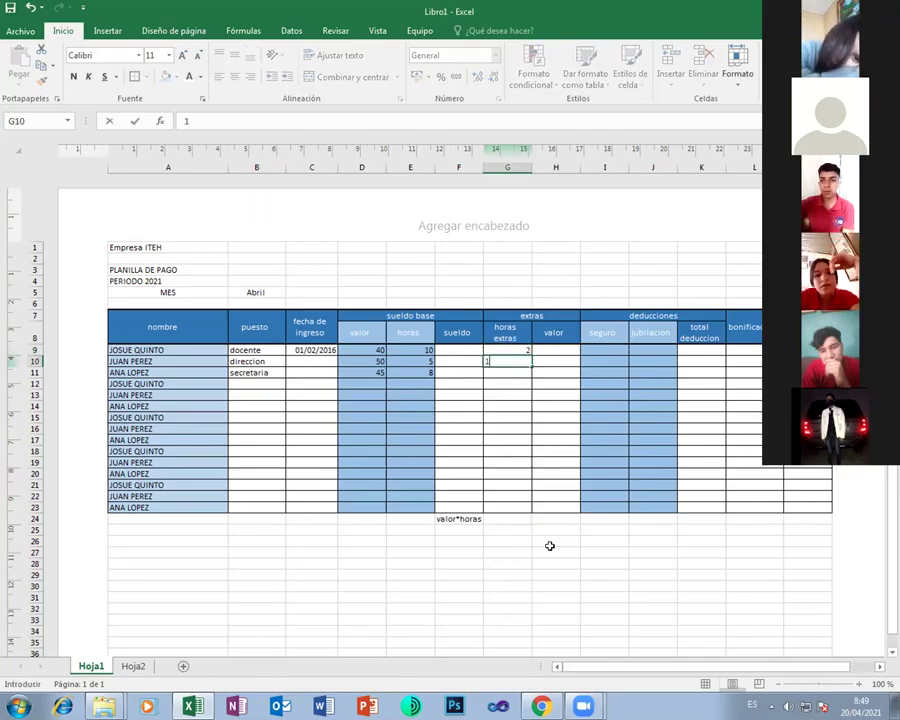
key(Return)
text(0)
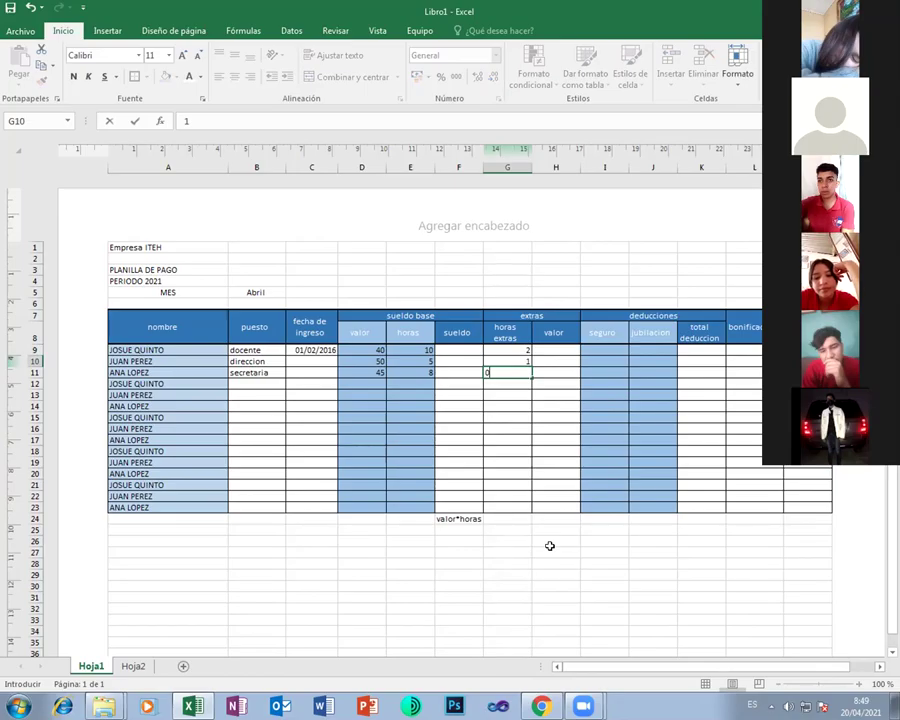
key(Tab)
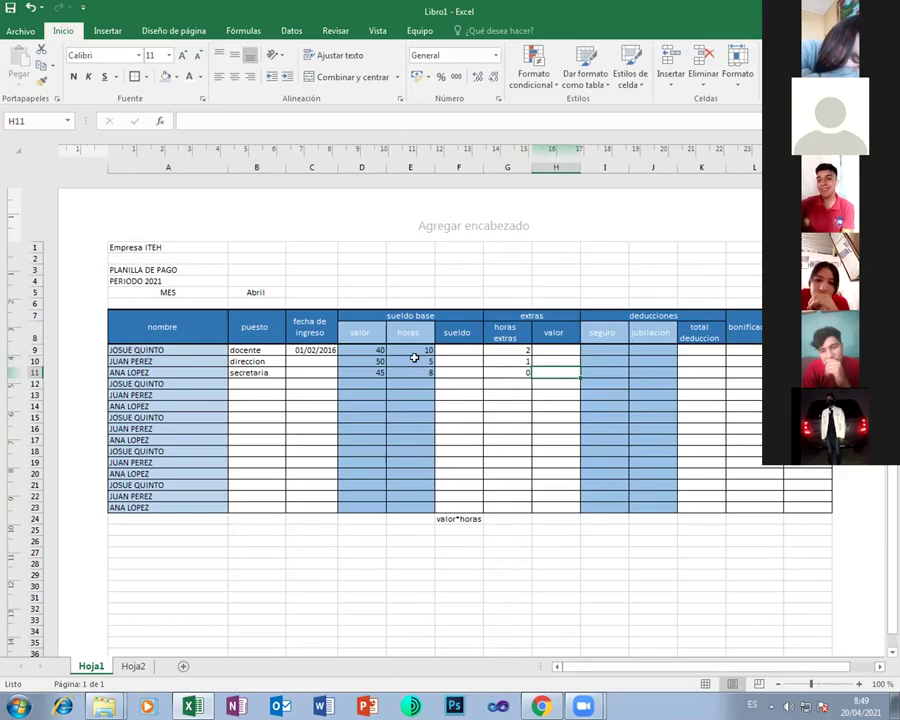
click(547, 522)
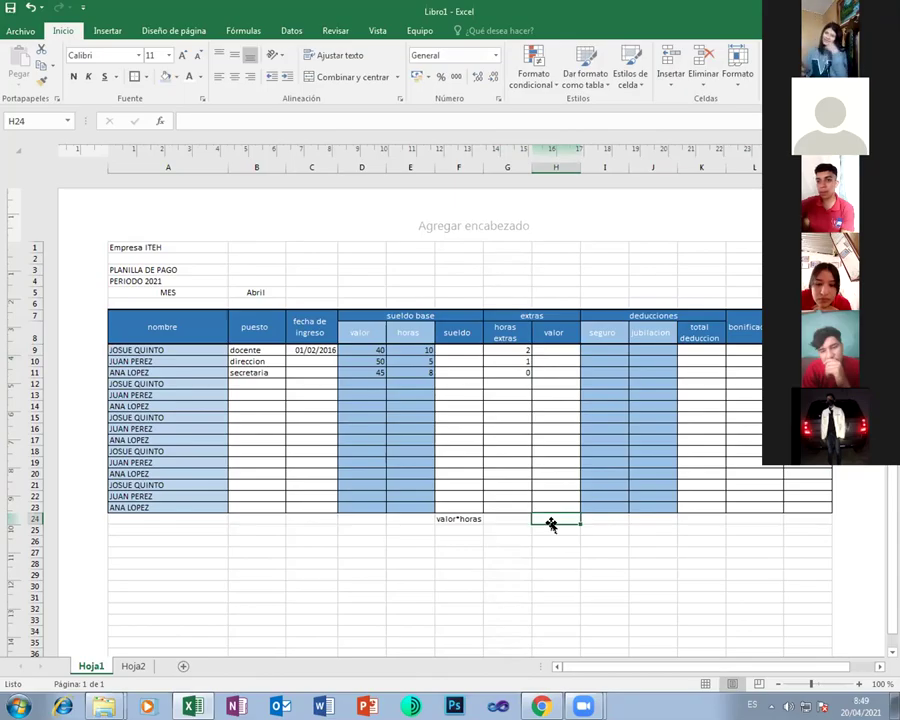
Write the note hora+20% in H24, replacing the mistyped asterisk with a plus
text(hora)
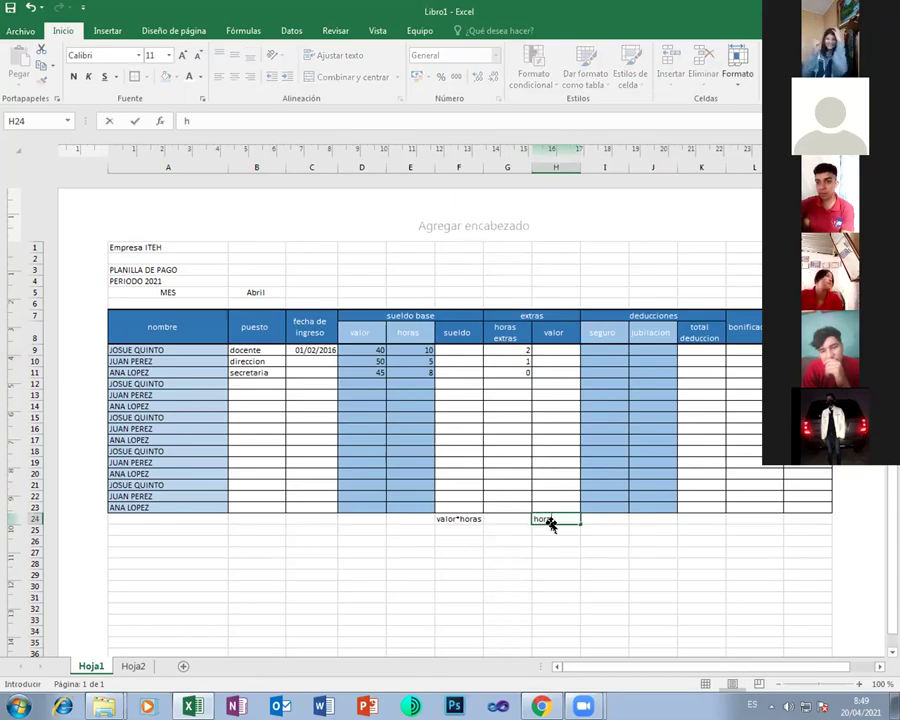
text(*20)
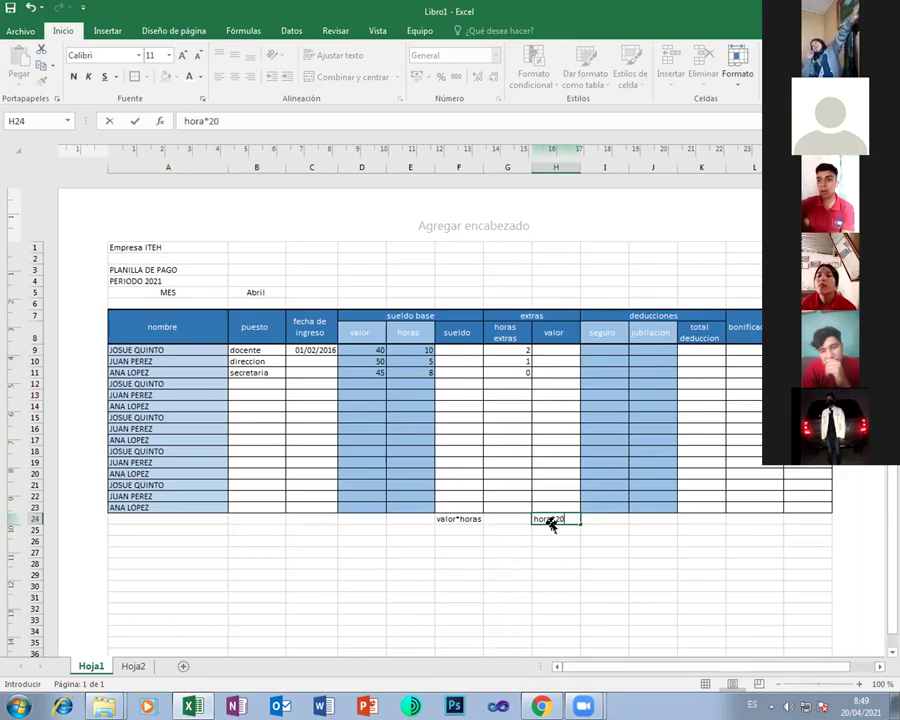
text(%)
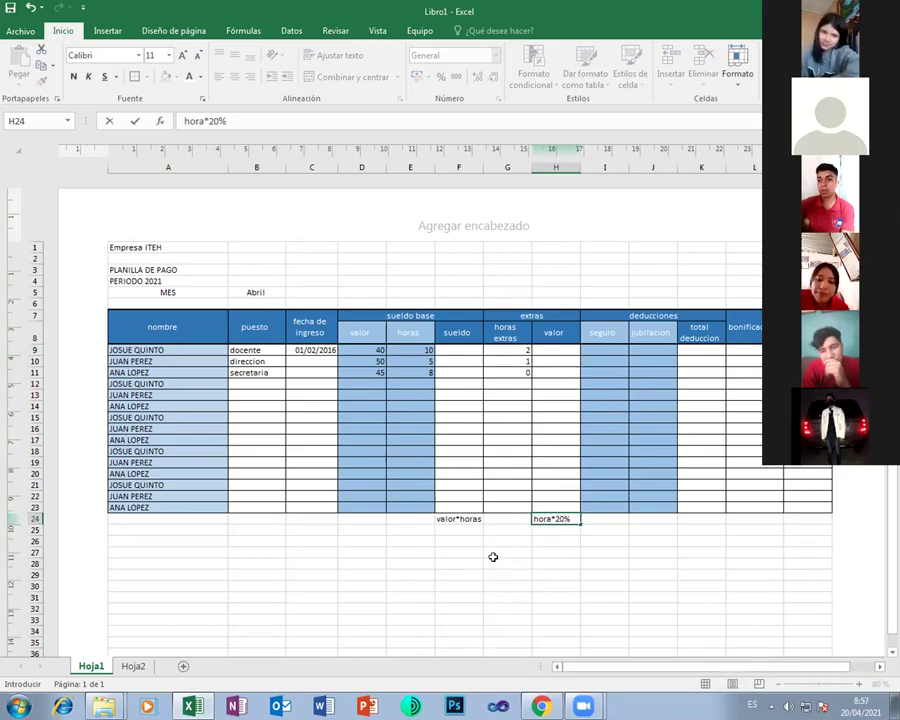
key(F2)
key(Left)
key(Left)
key(Left)
key(BackSpace)
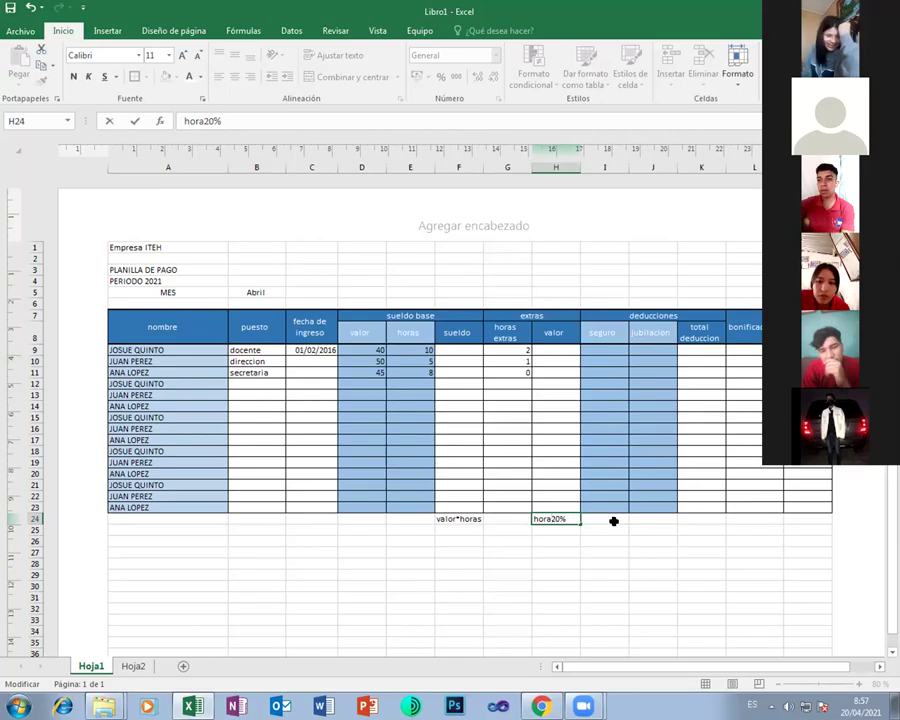
text(+)
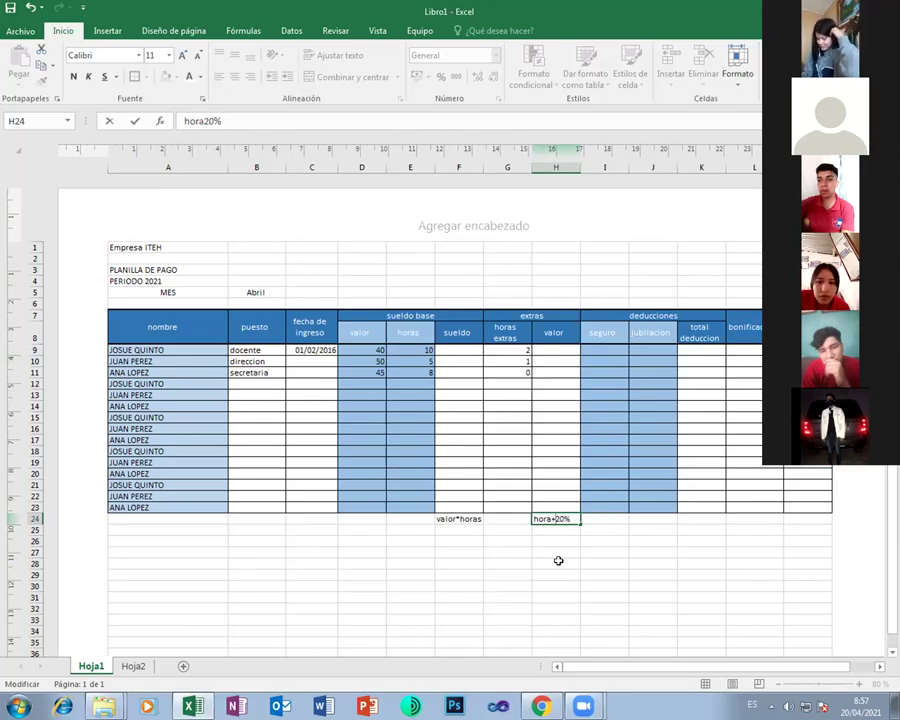
click(558, 561)
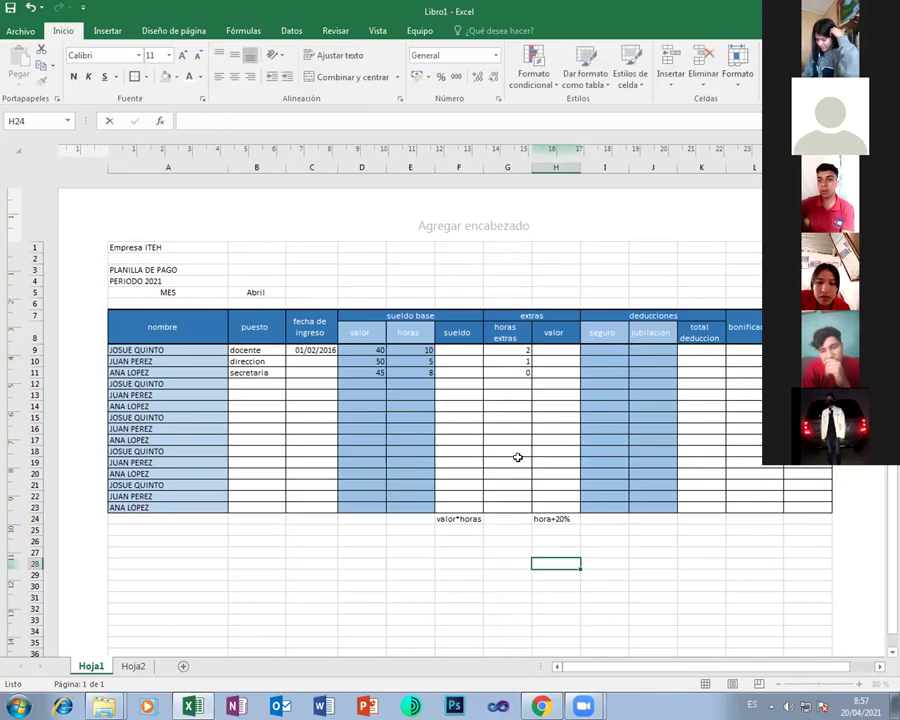
click(417, 349)
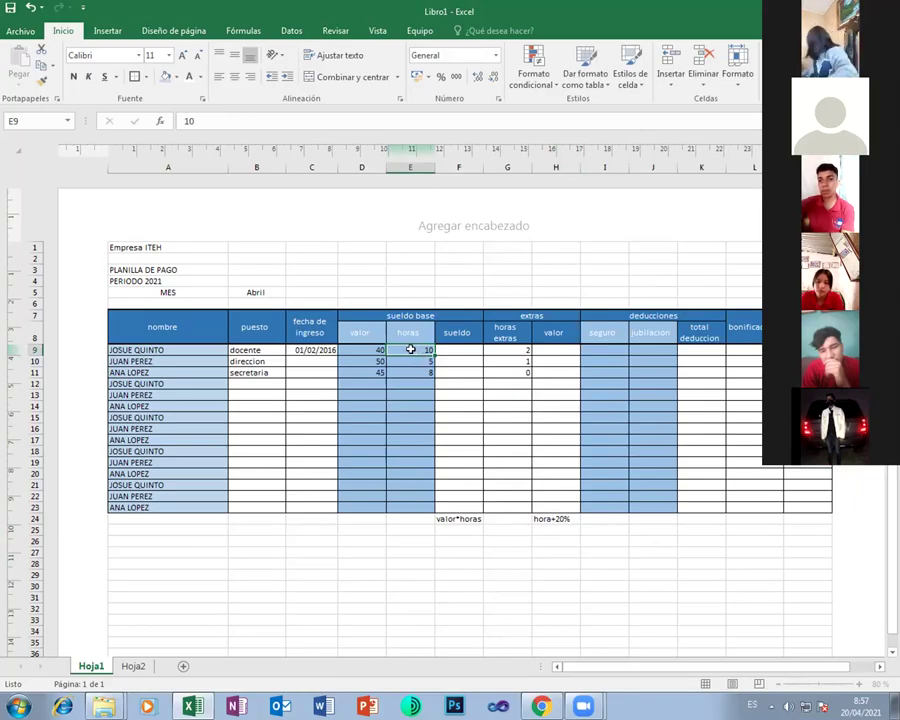
Enter extras valor 12 and 6 for the first two employees in H9:H10
click(556, 350)
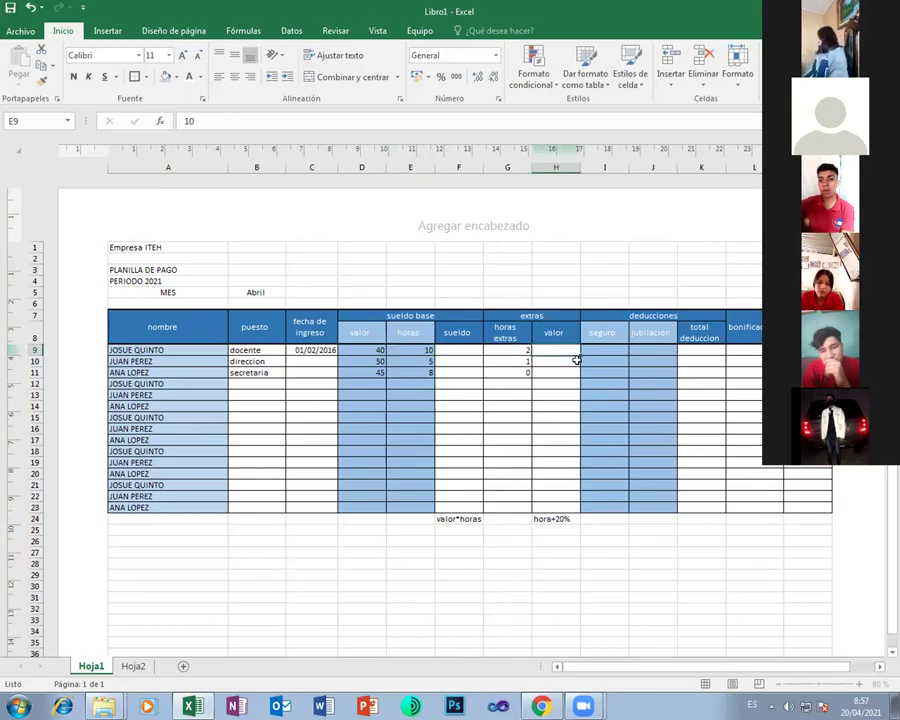
text(12)
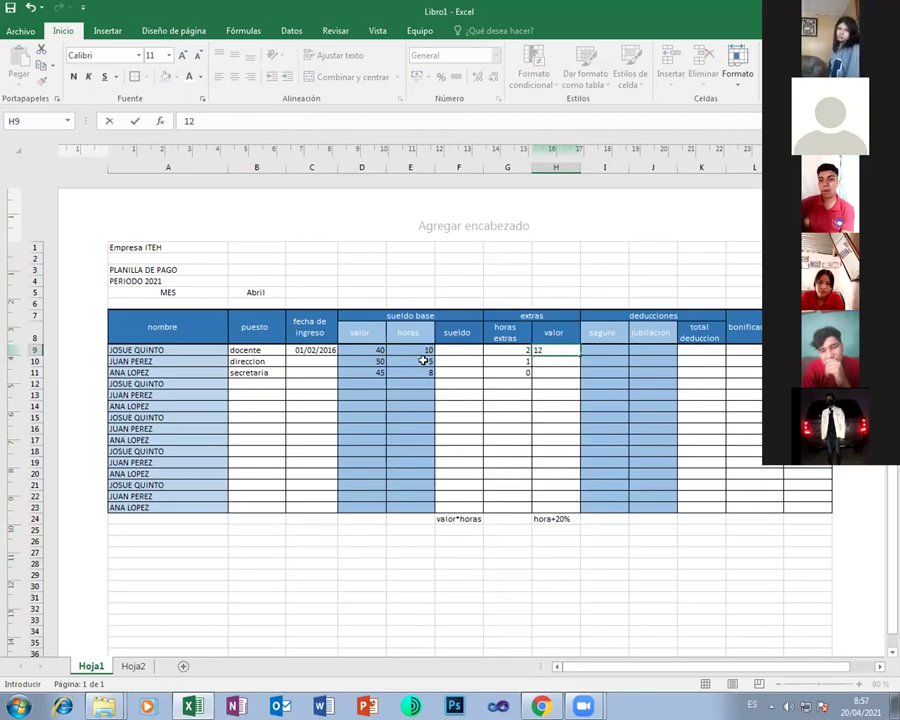
key(Return)
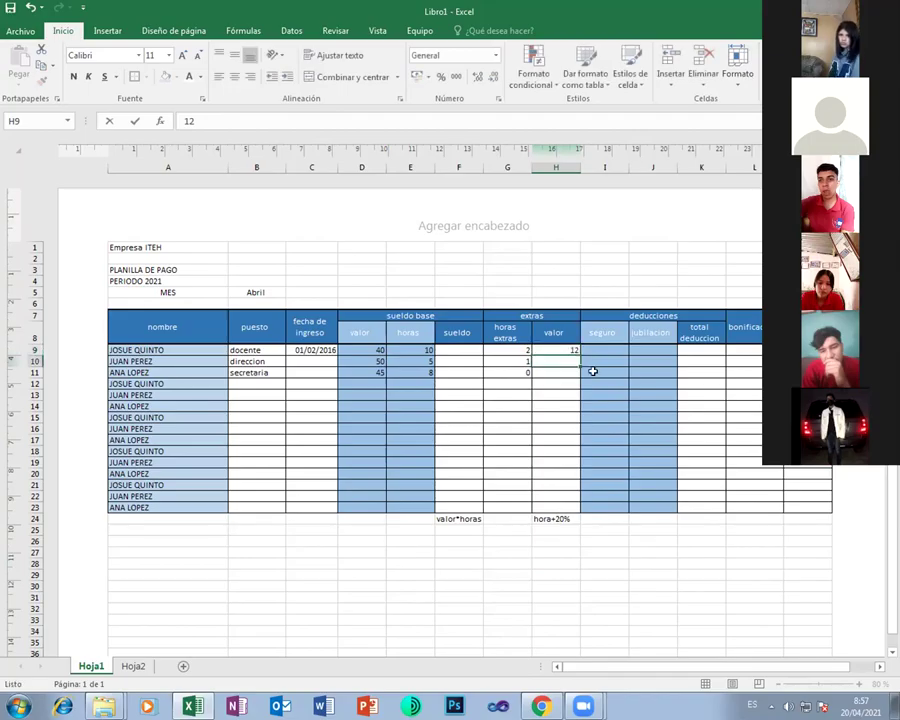
text(6)
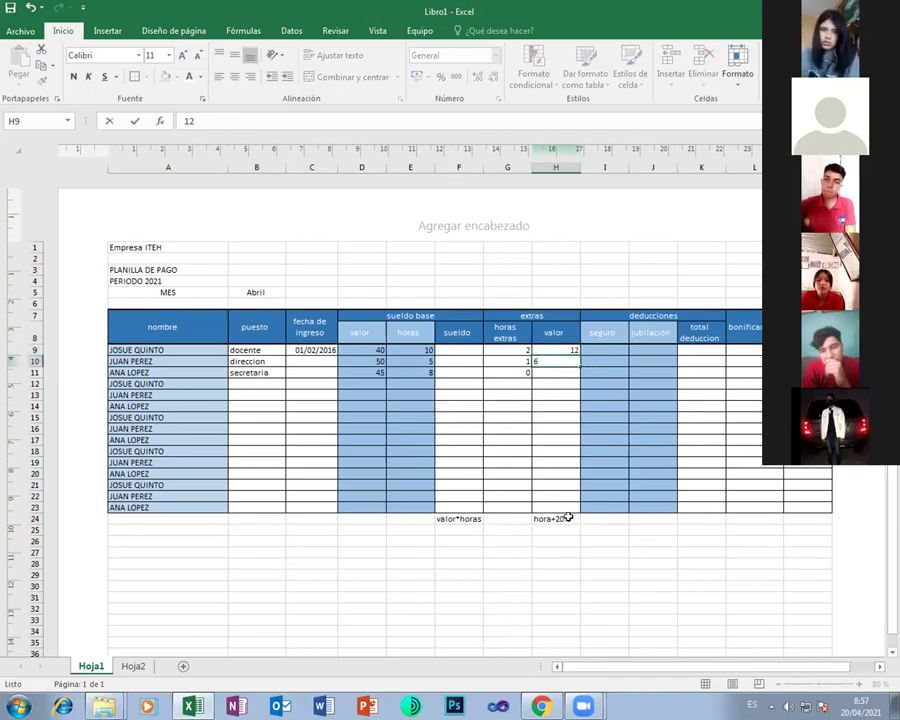
click(562, 520)
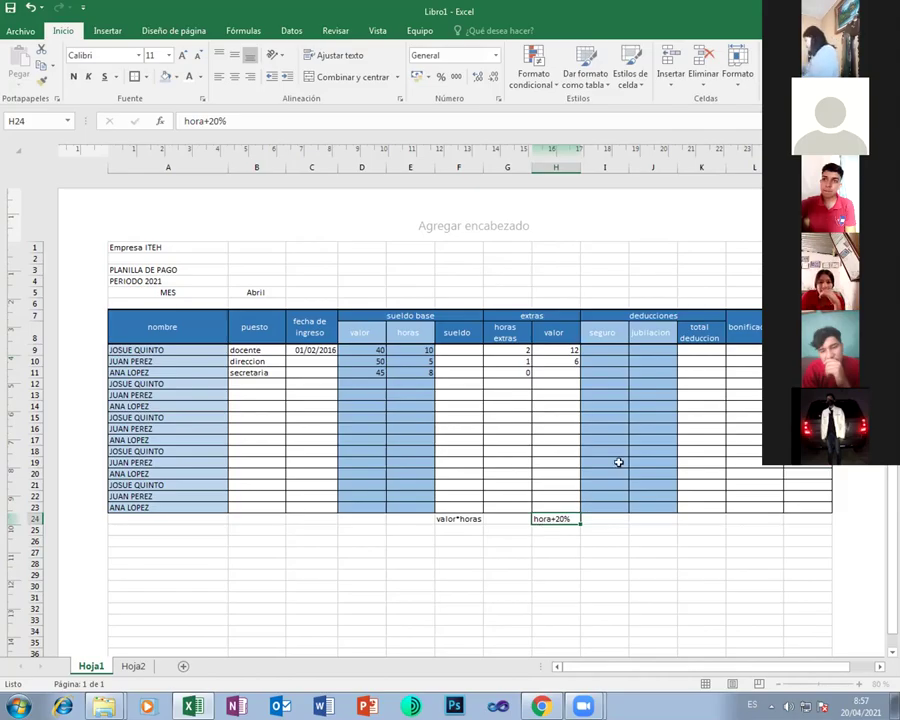
Add notes '10% del sueldo', '6% del sueldo' and 'seguro + jub' below their columns
click(605, 518)
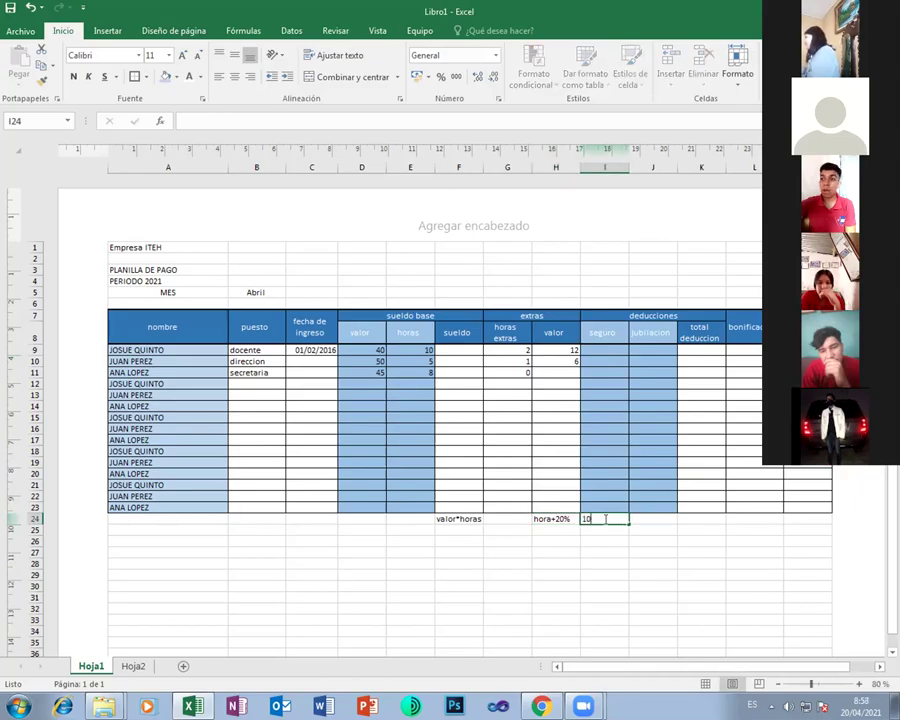
text(10%)
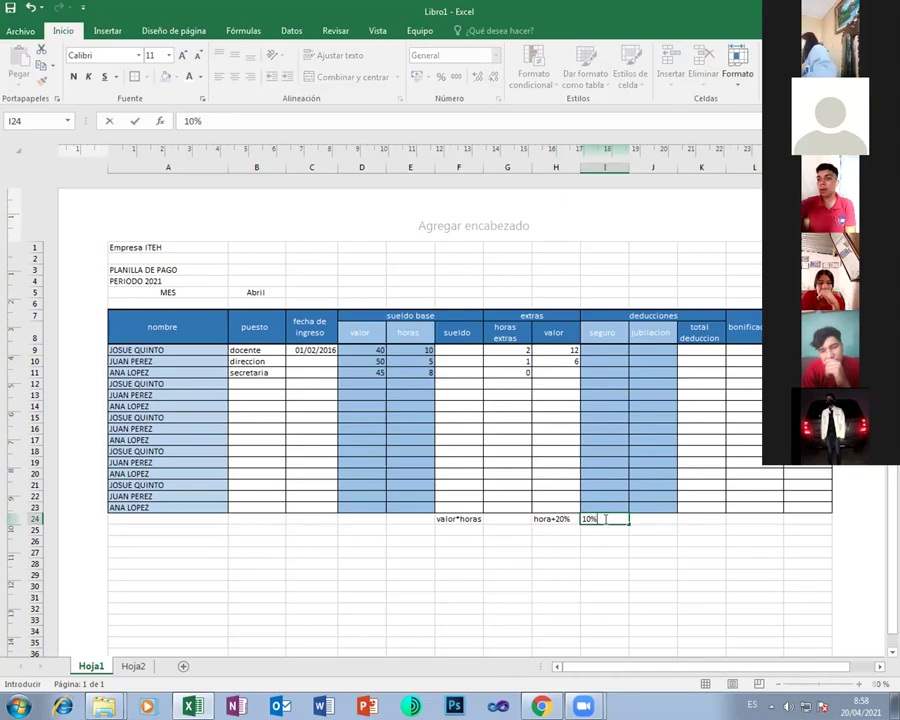
text( del sueldo)
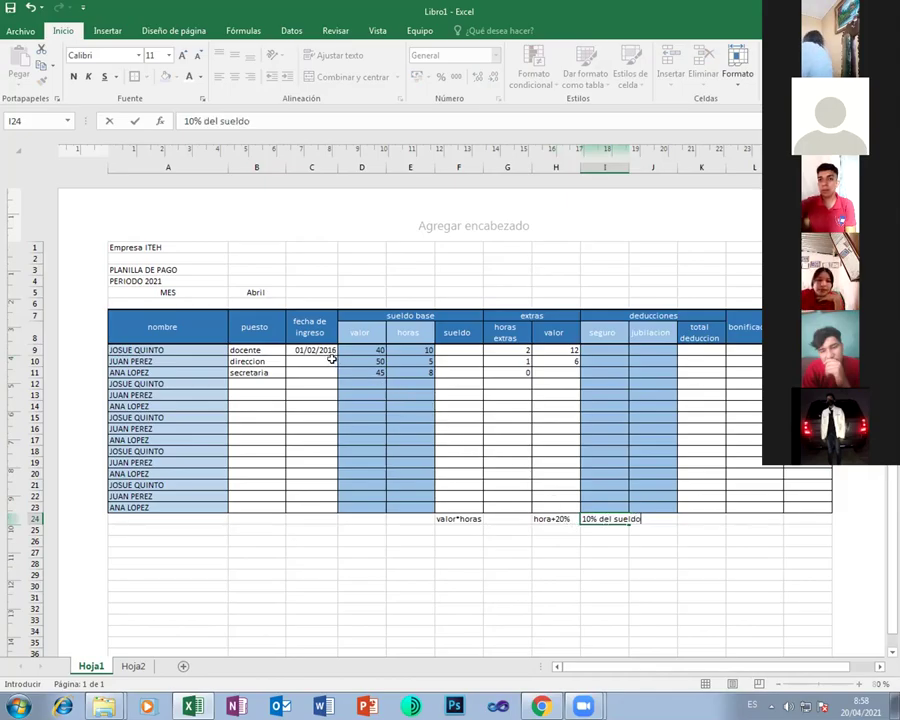
click(466, 349)
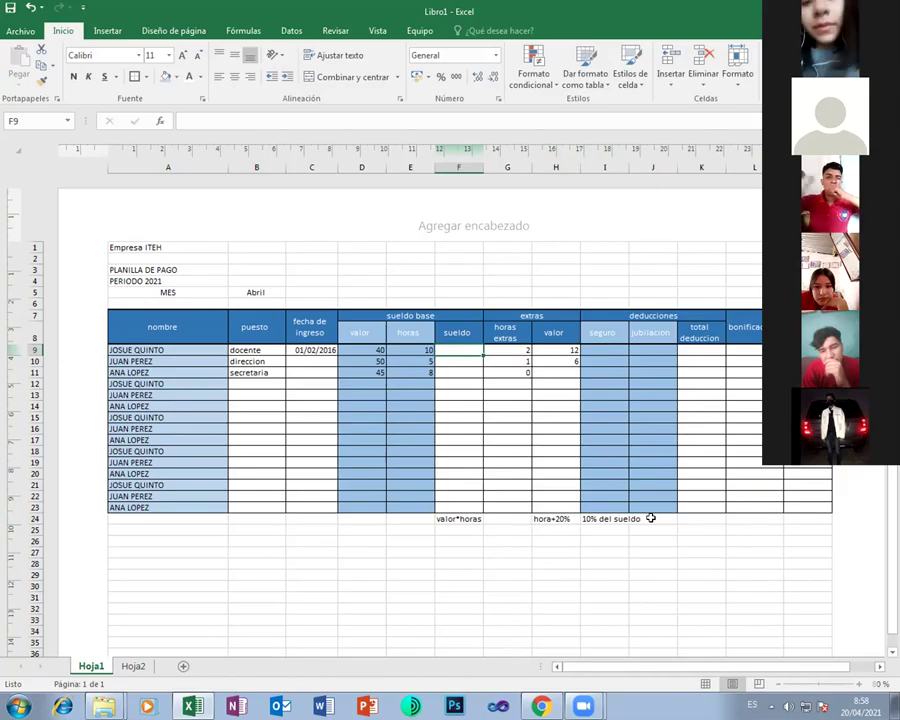
click(652, 519)
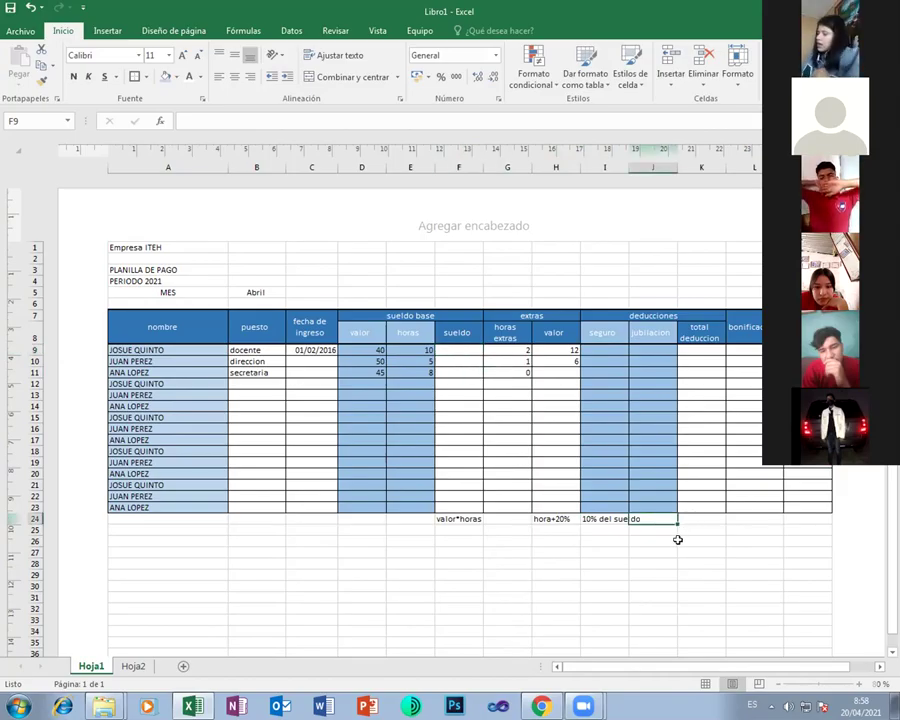
text(6%)
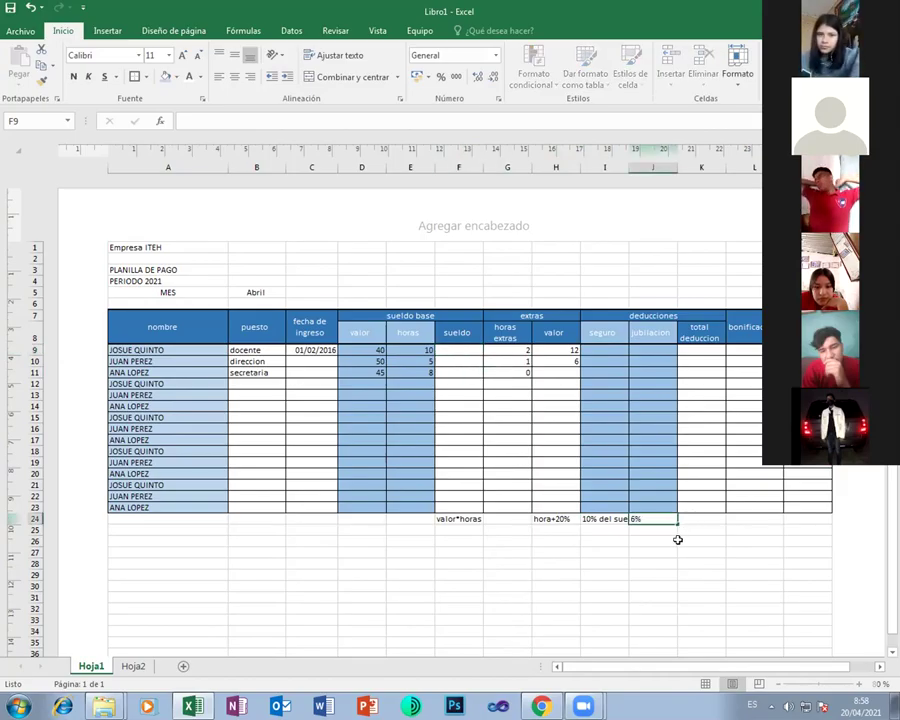
text( del sueld)
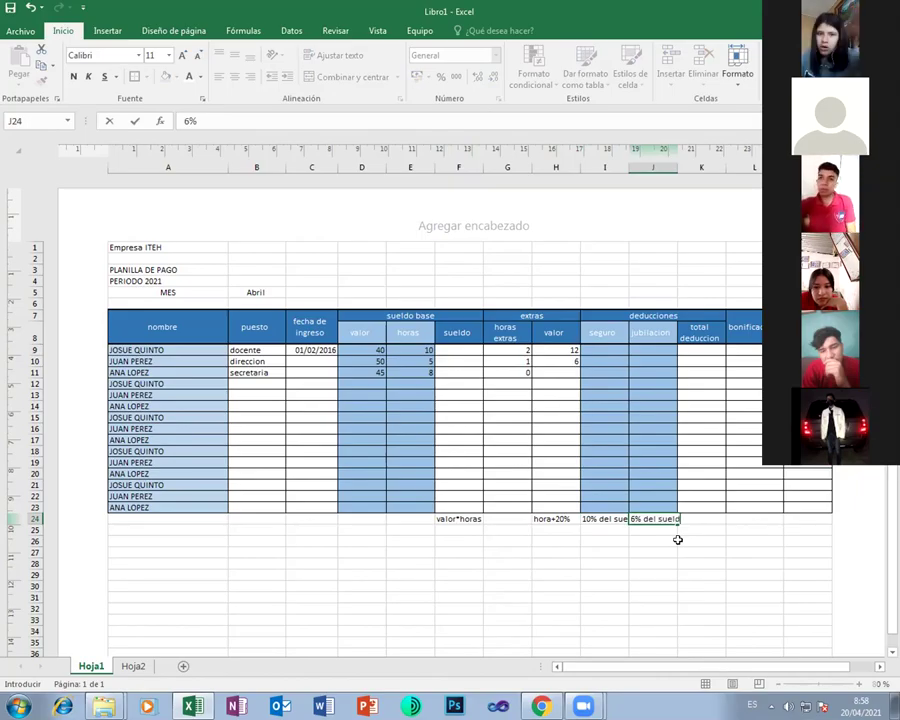
text(o)
key(Tab)
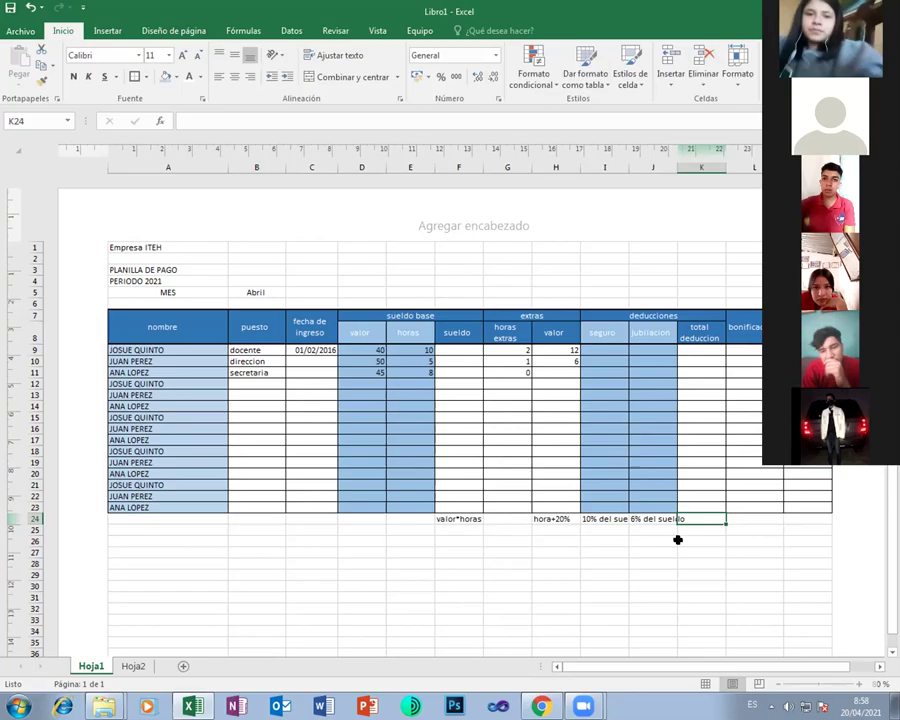
text(segur)
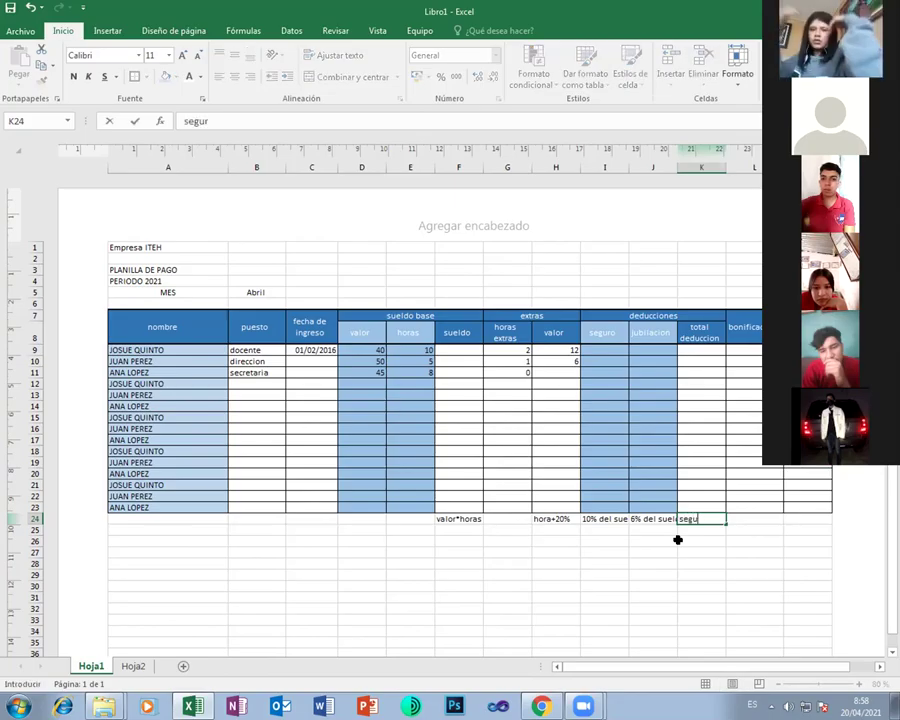
text(o +)
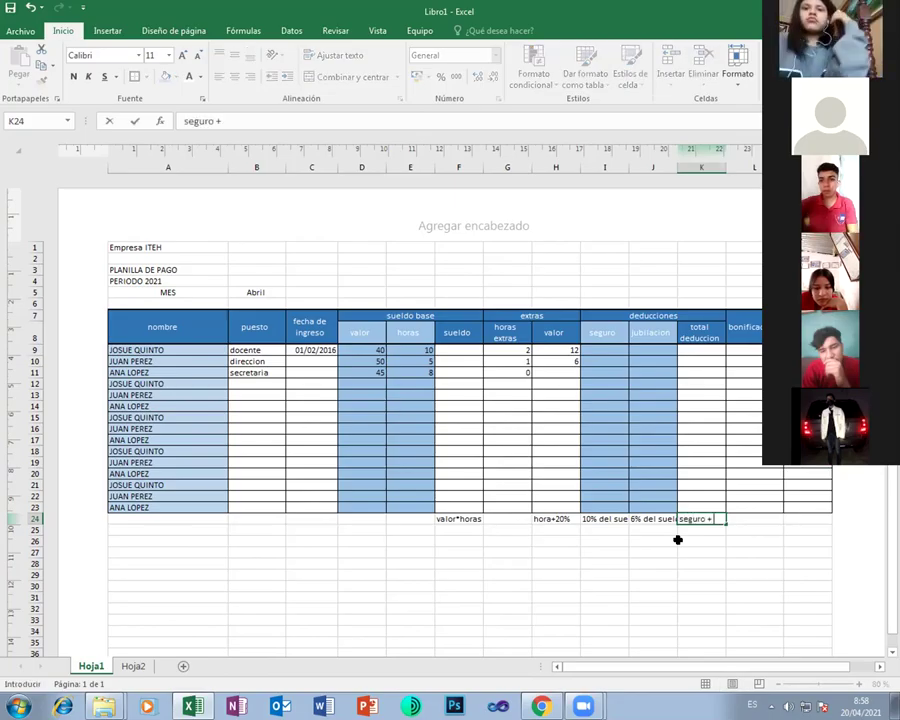
text( ju)
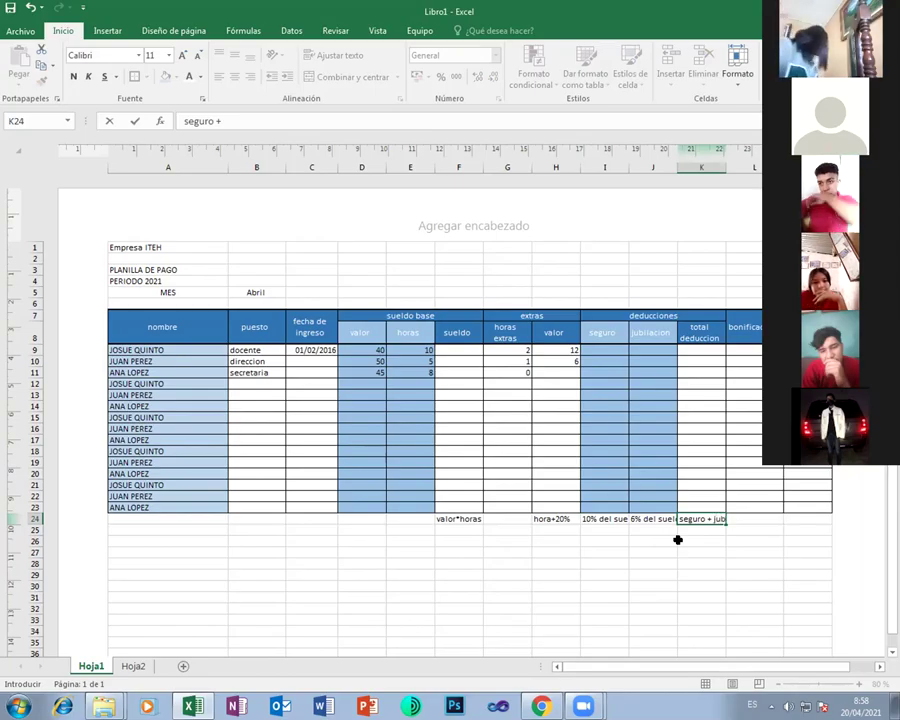
text(b)
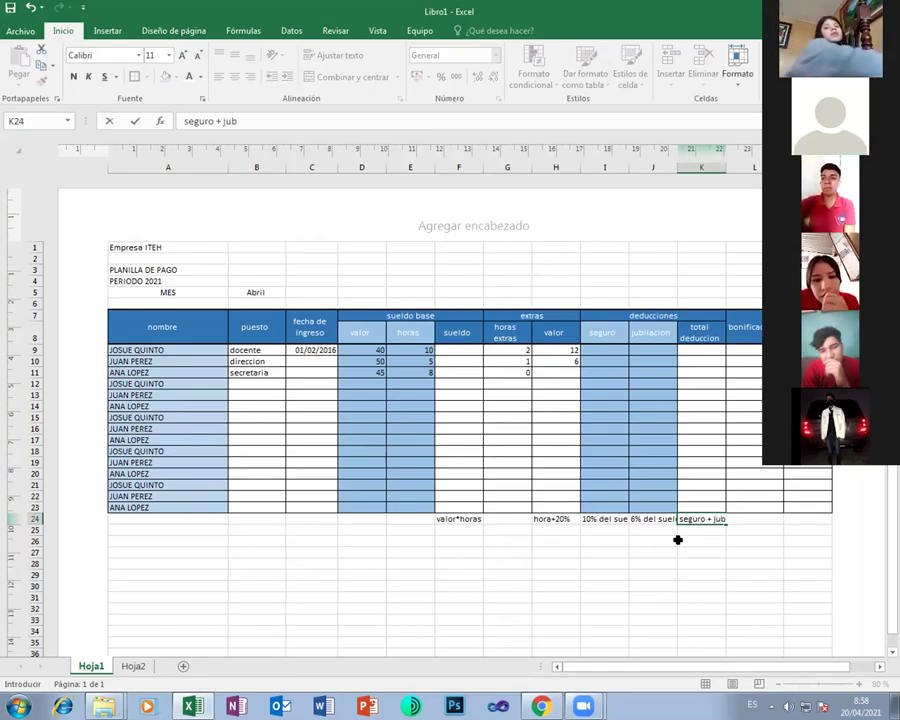
key(Tab)
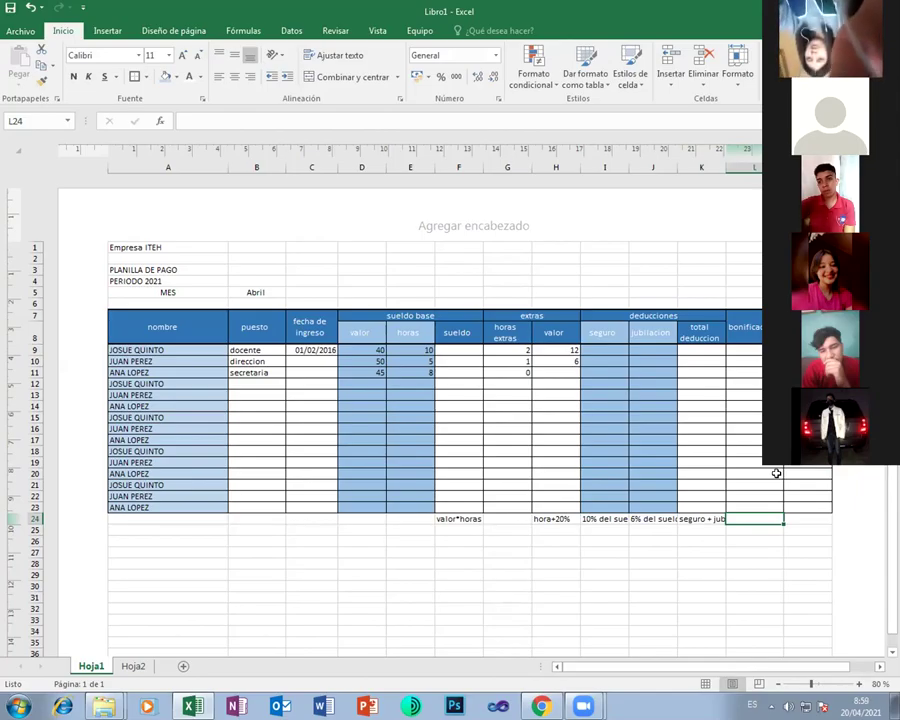
Try entering the bonus note in L24, clear the formula warning and accept the 5500 correction
text(+5....)
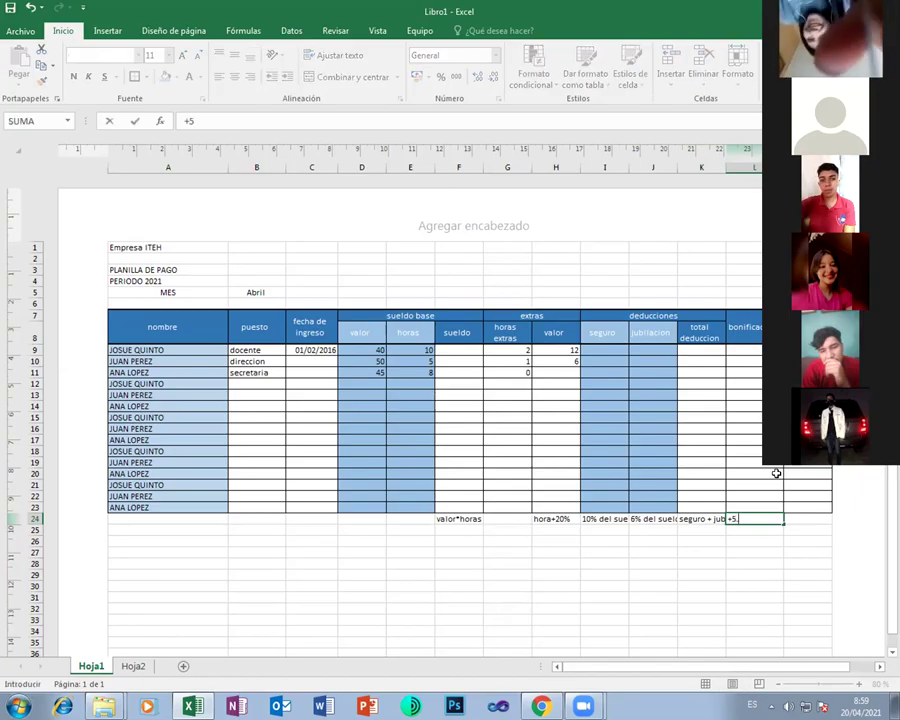
text(500)
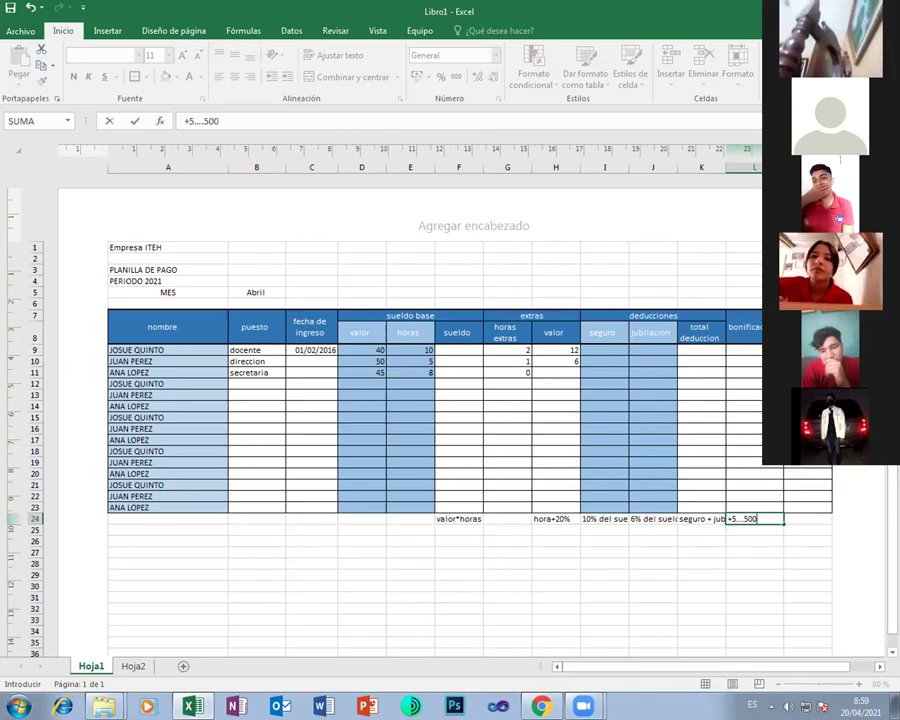
click(790, 519)
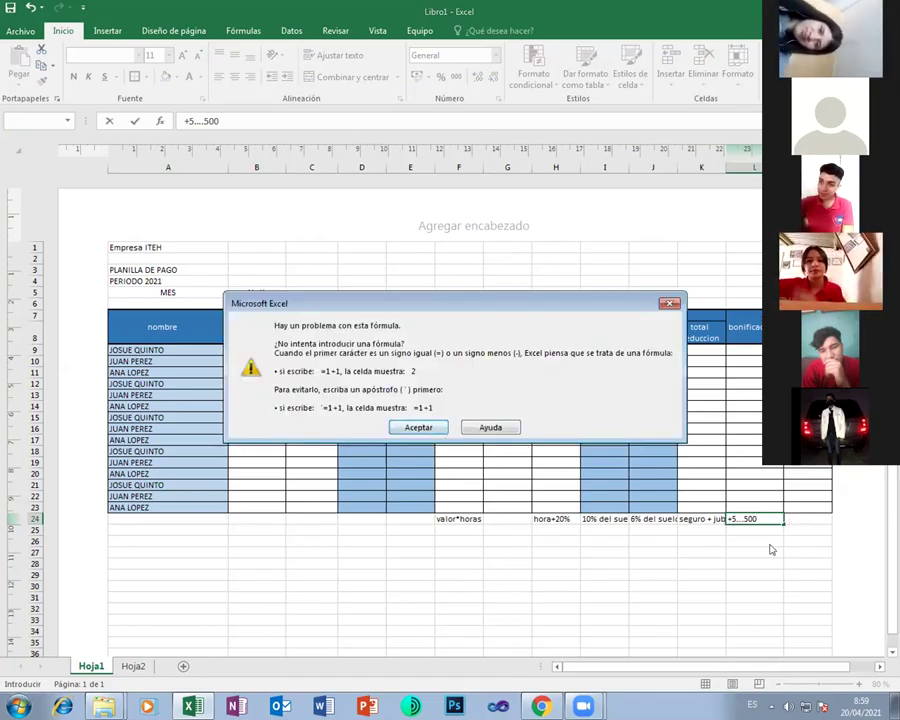
click(419, 427)
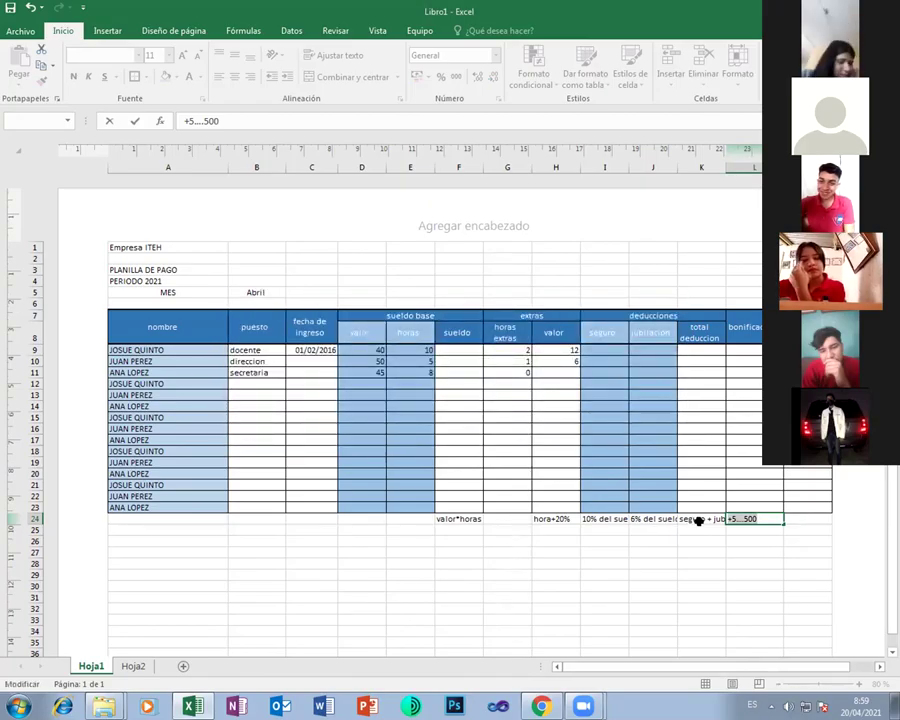
key(BackSpace)
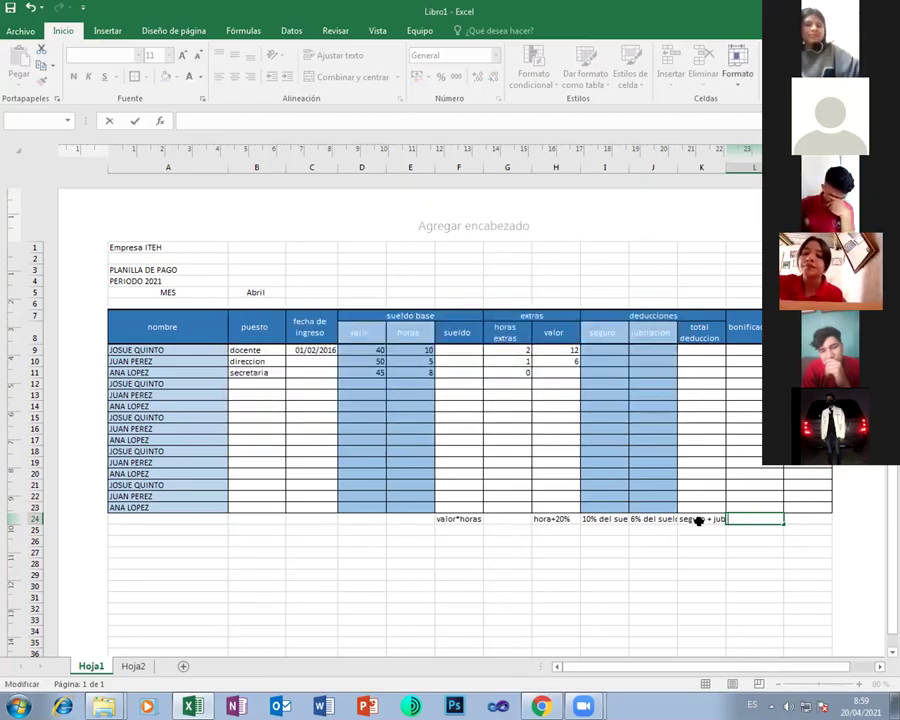
text(+5)
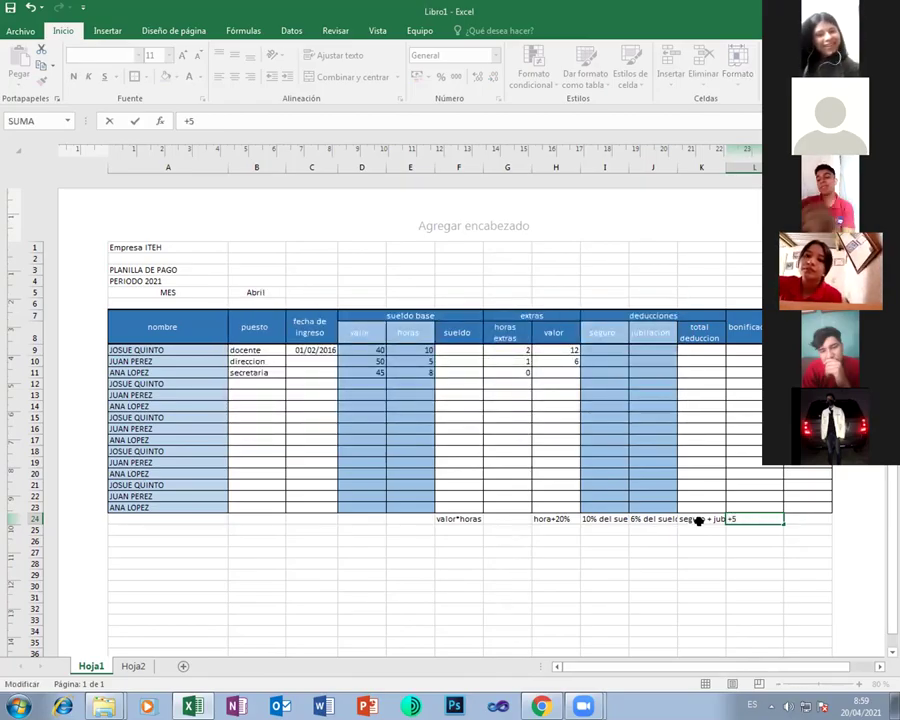
text( 500)
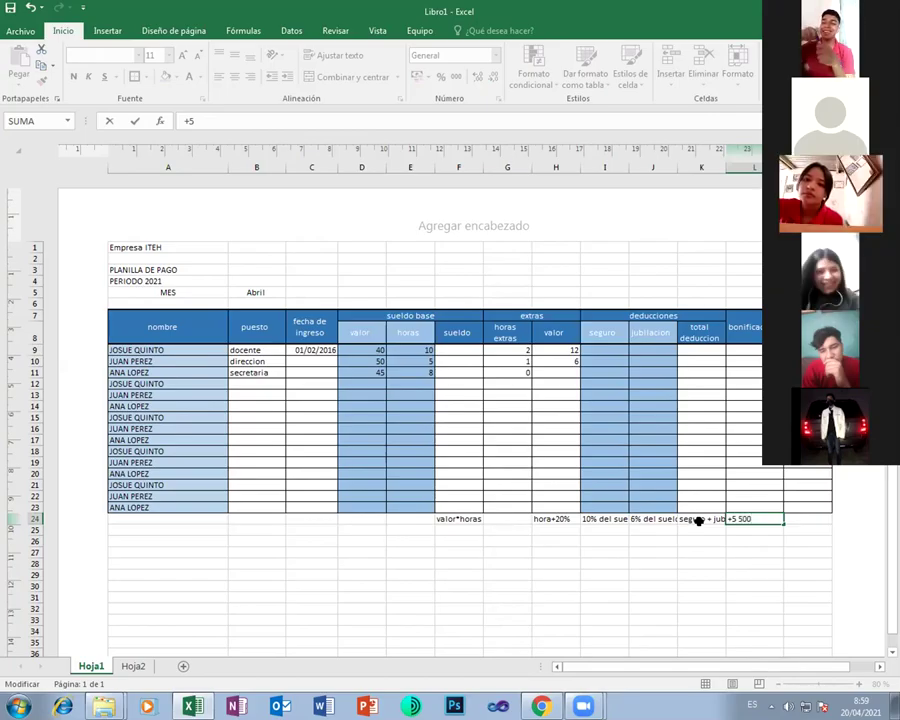
key(Return)
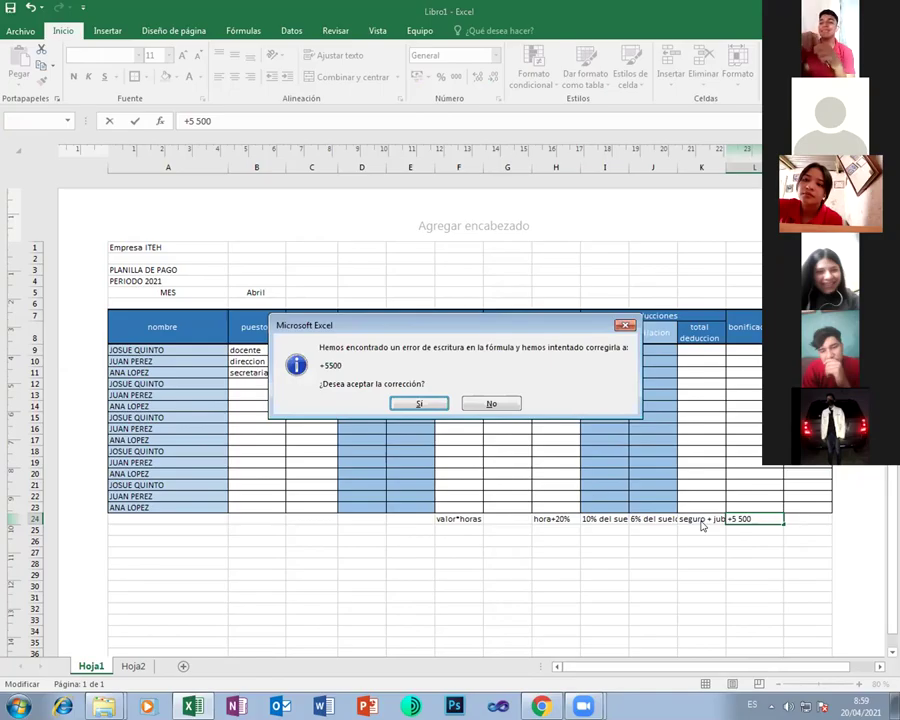
key(Return)
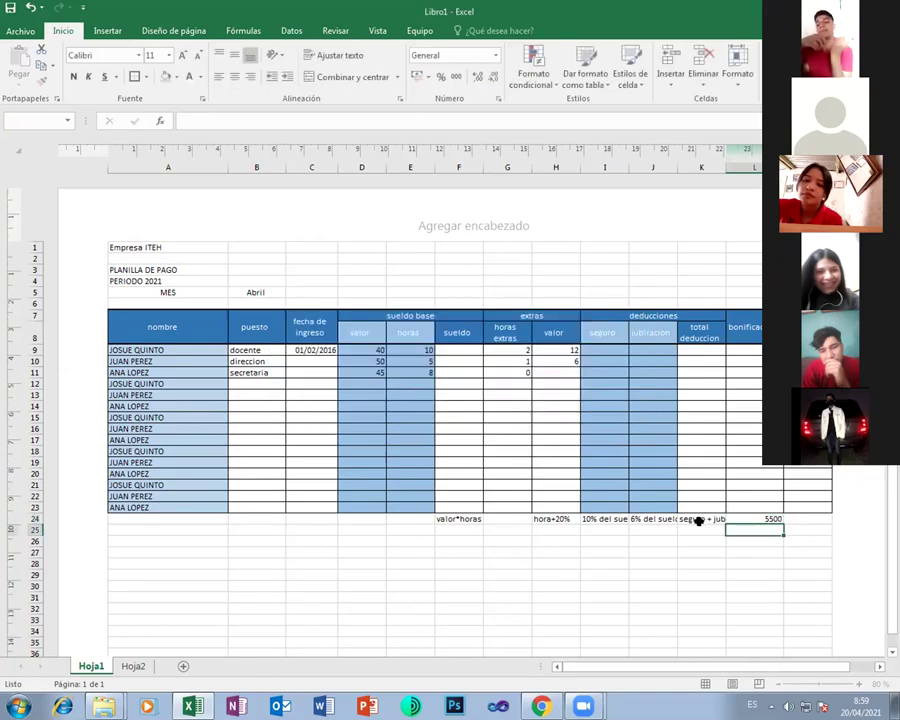
Re-enter L24 as the text note 500 "+5"
click(759, 518)
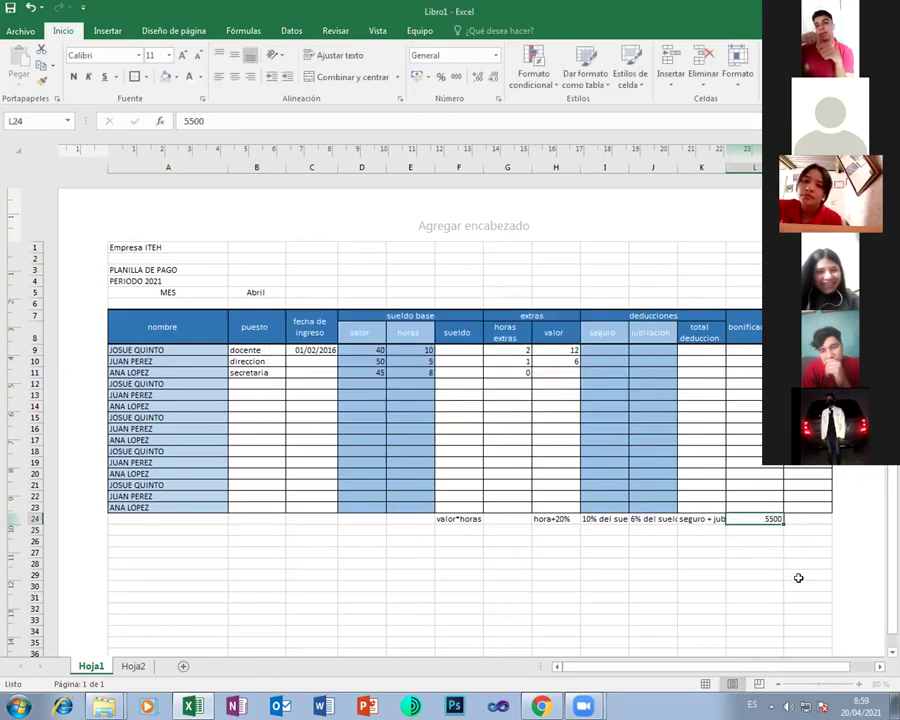
text(50)
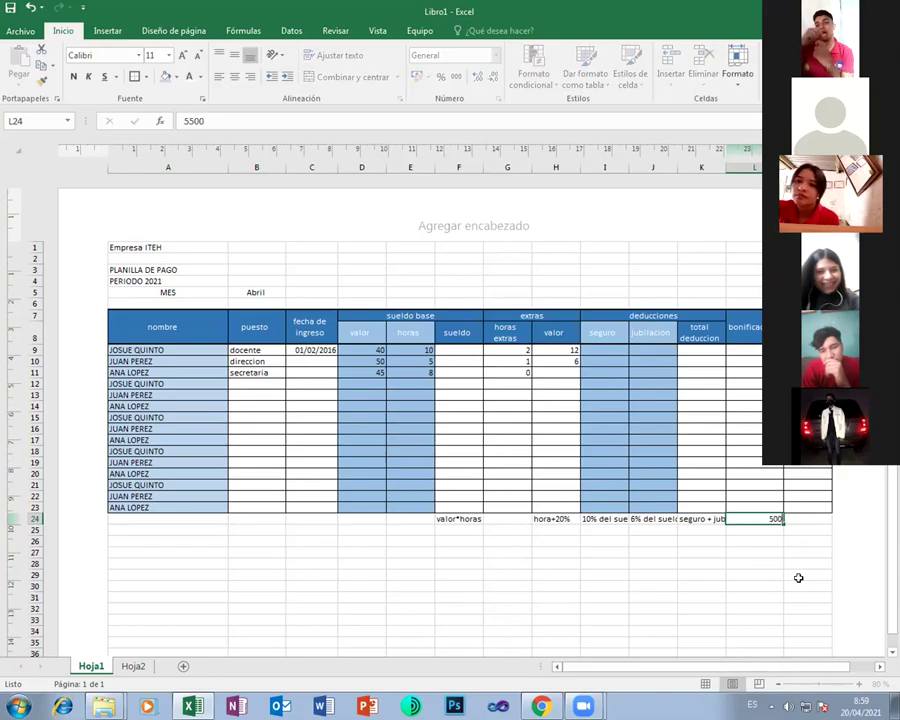
text(500)
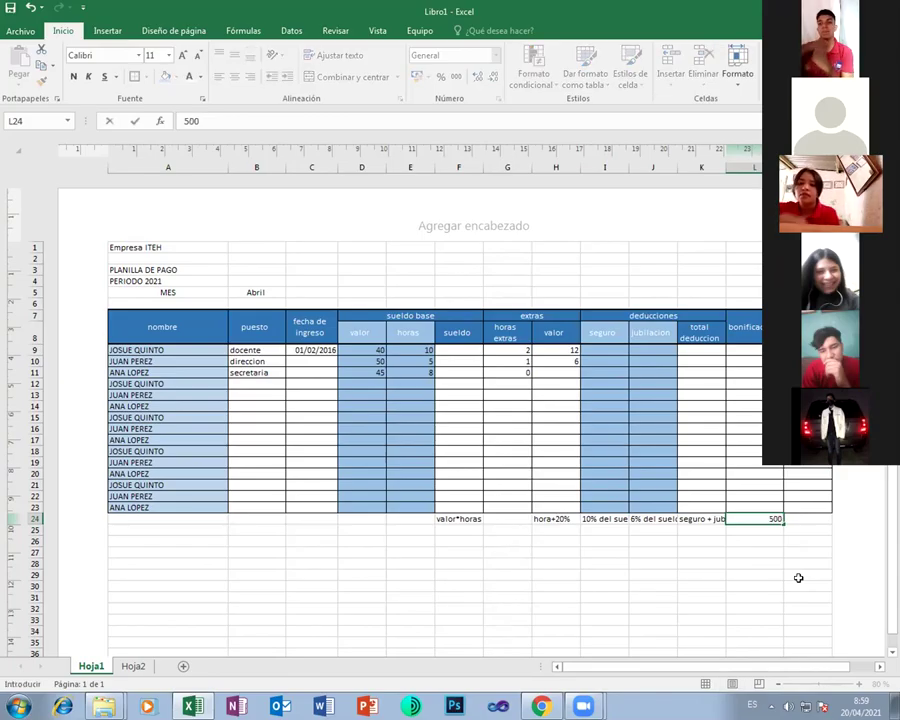
key(Left)
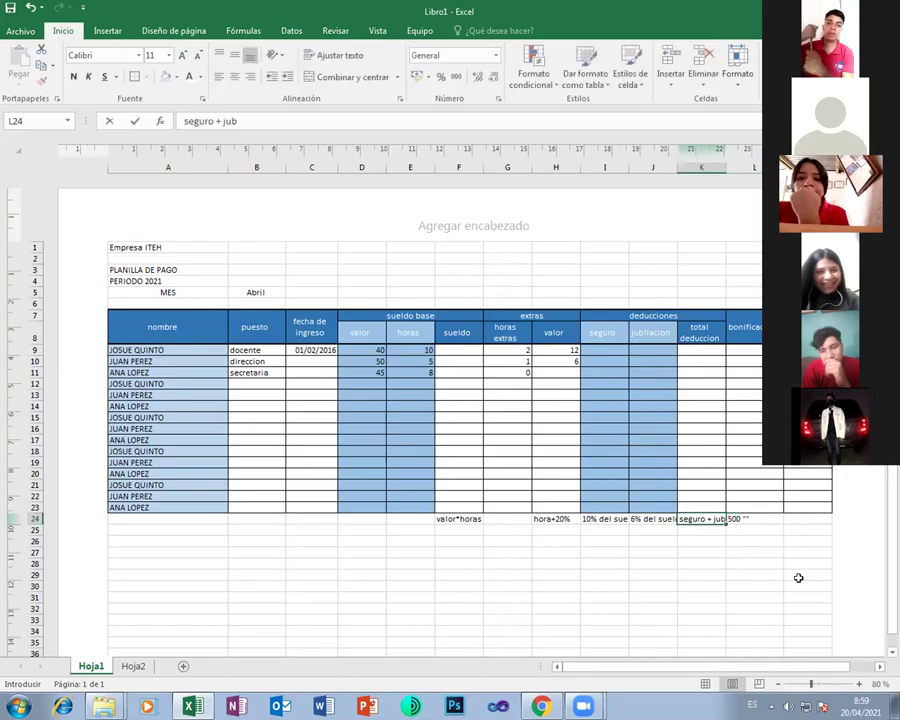
key(F2)
key(F2)
text(+)
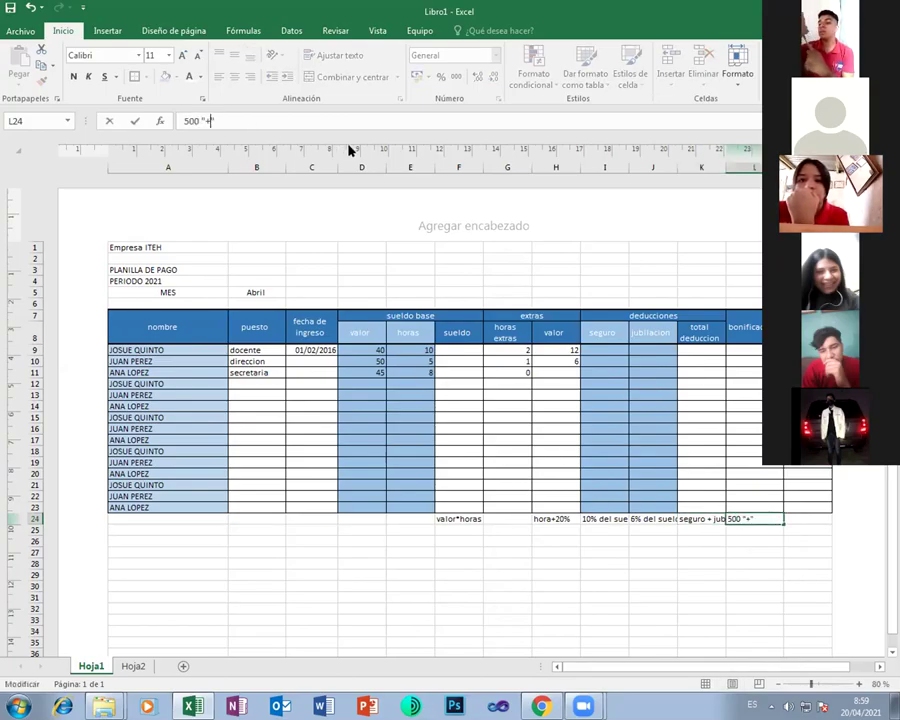
text(5)
key(Return)
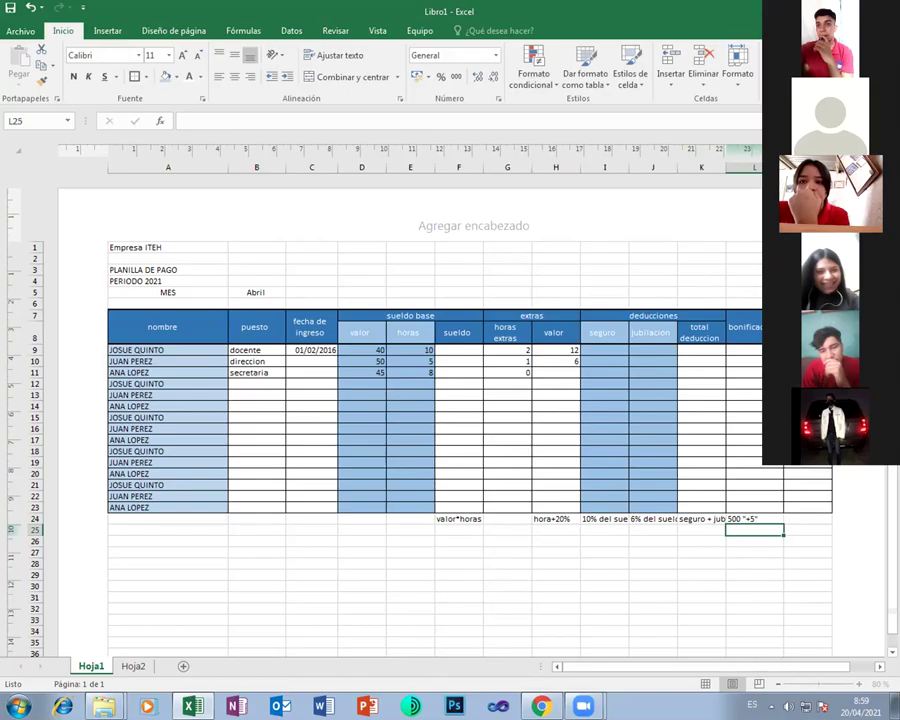
Write sueldo-dedducciones+extras+bonificacion in M24, with a line break inside the note
click(792, 515)
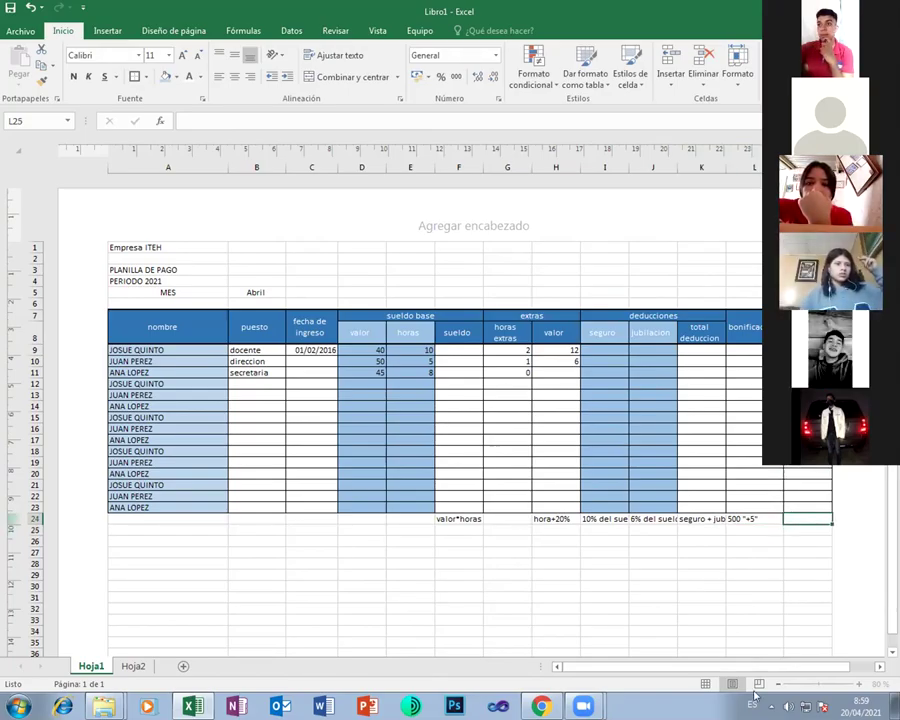
text(sue)
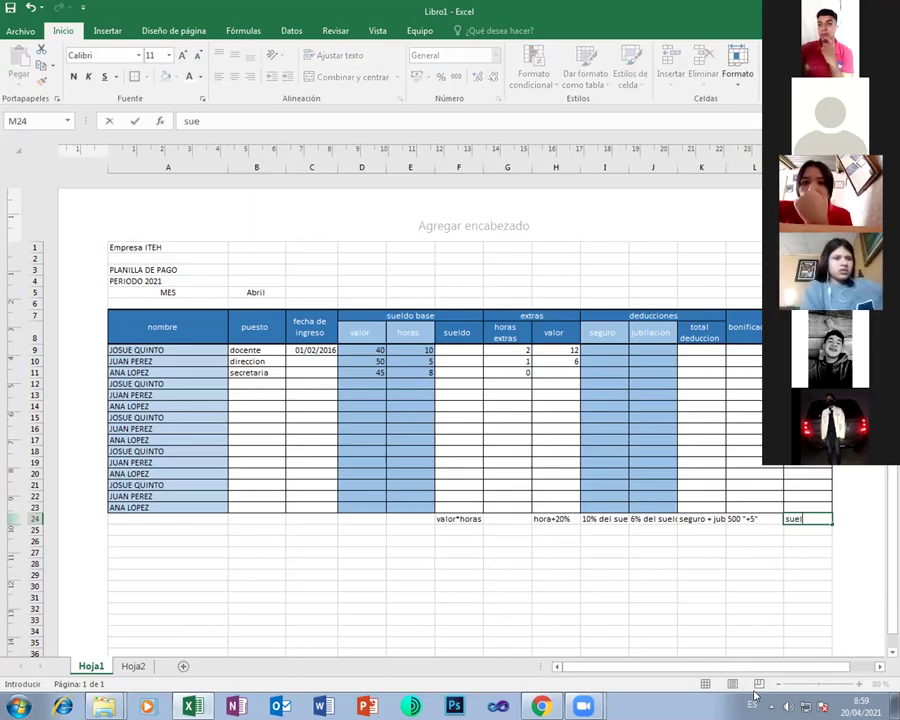
text(ldo-dedduccion)
key(alt+Return)
text(es)
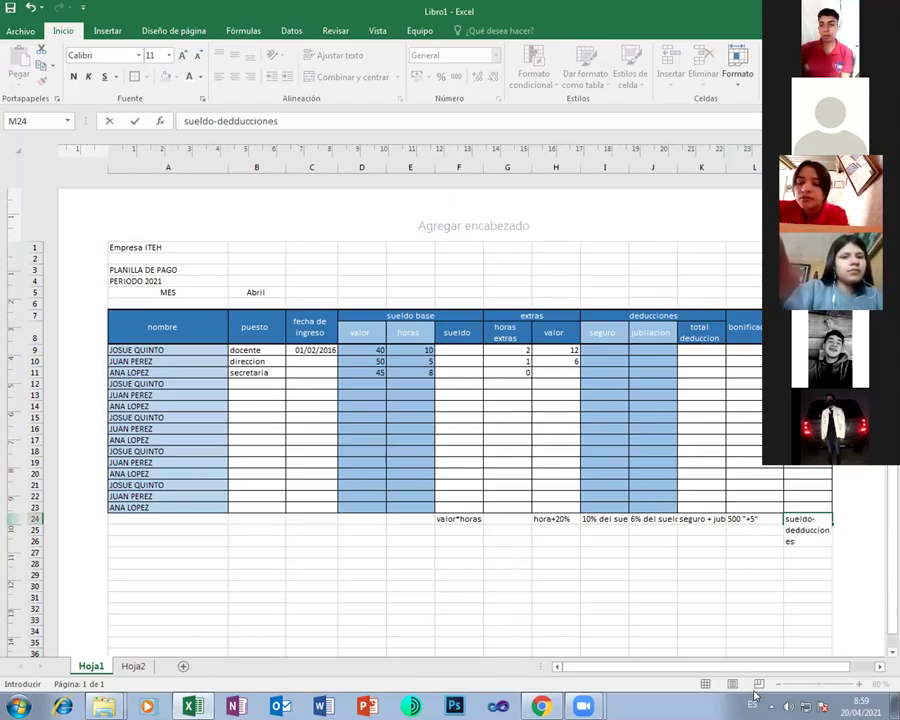
text(+extra)
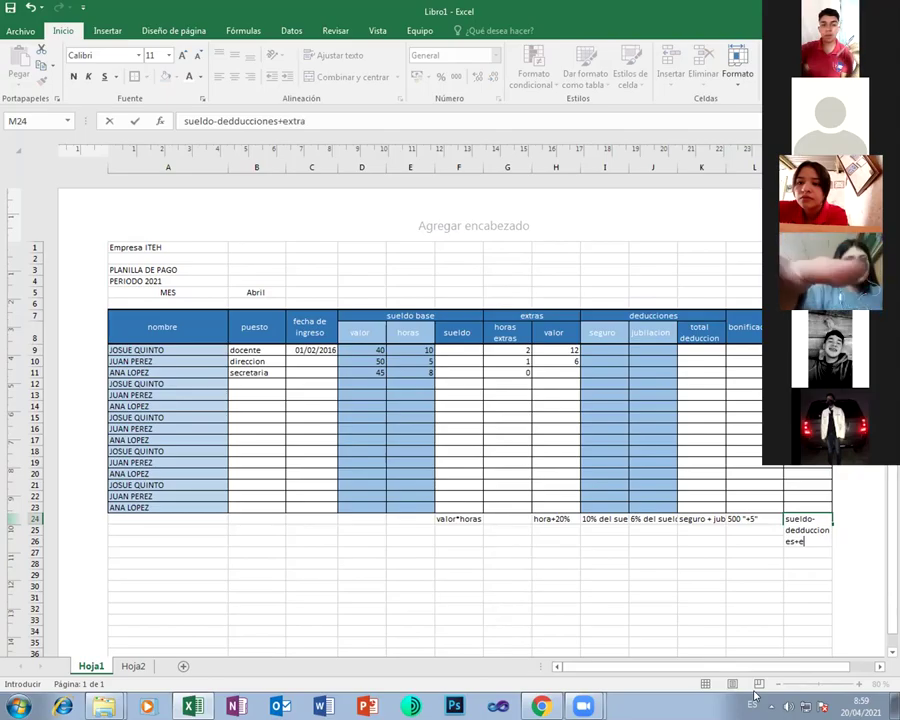
text(s+)
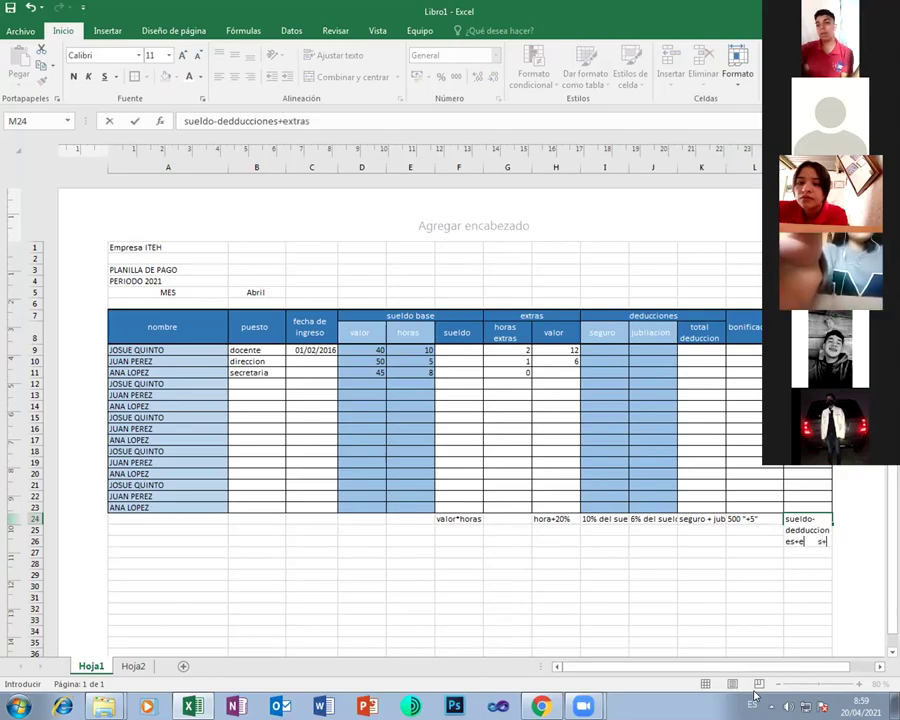
text(boni)
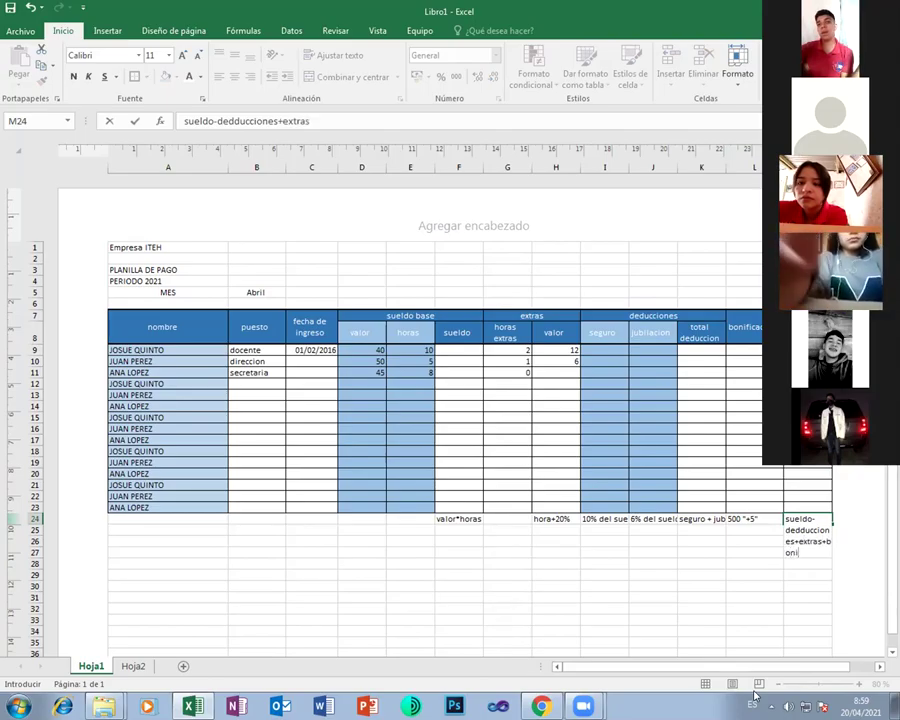
text(ficacion)
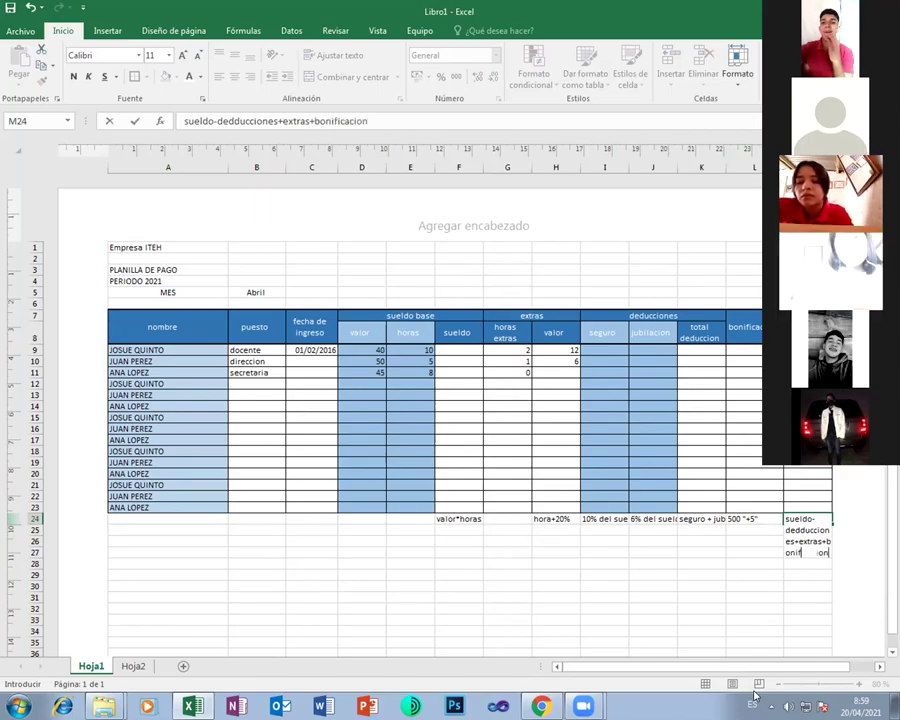
key(Return)
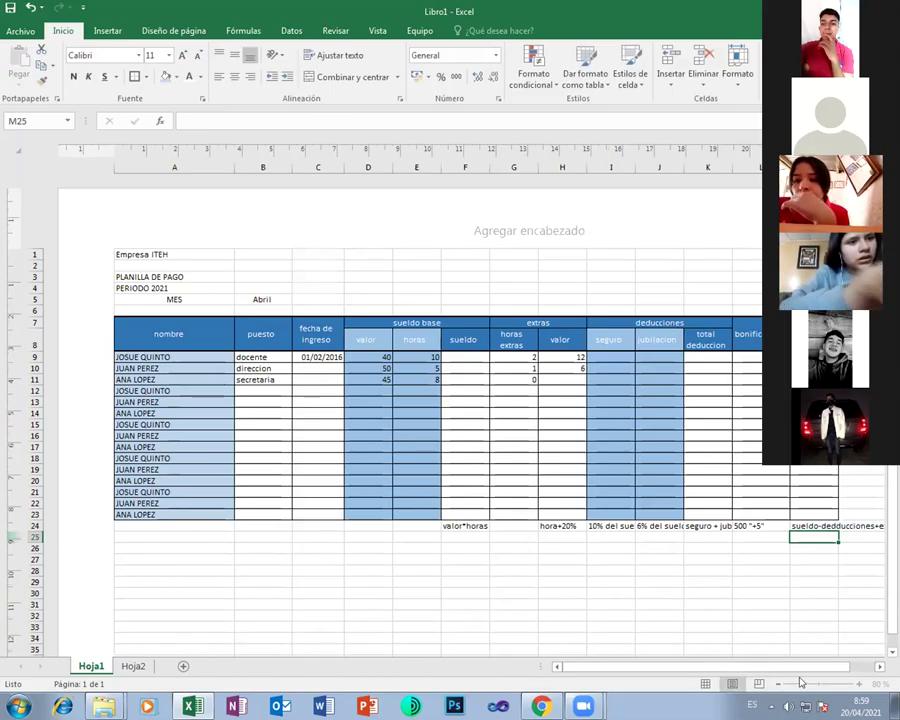
Apply Ajustar texto to the F24:M24 notes so every rule wraps, then deselect
drag(466, 526, 773, 525)
click(334, 55)
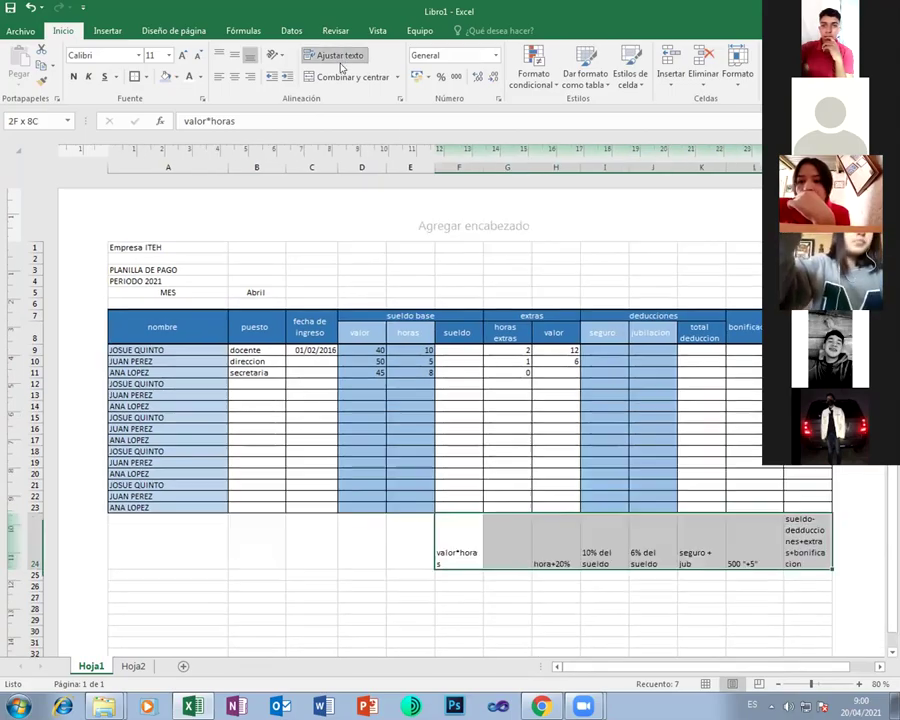
click(348, 557)
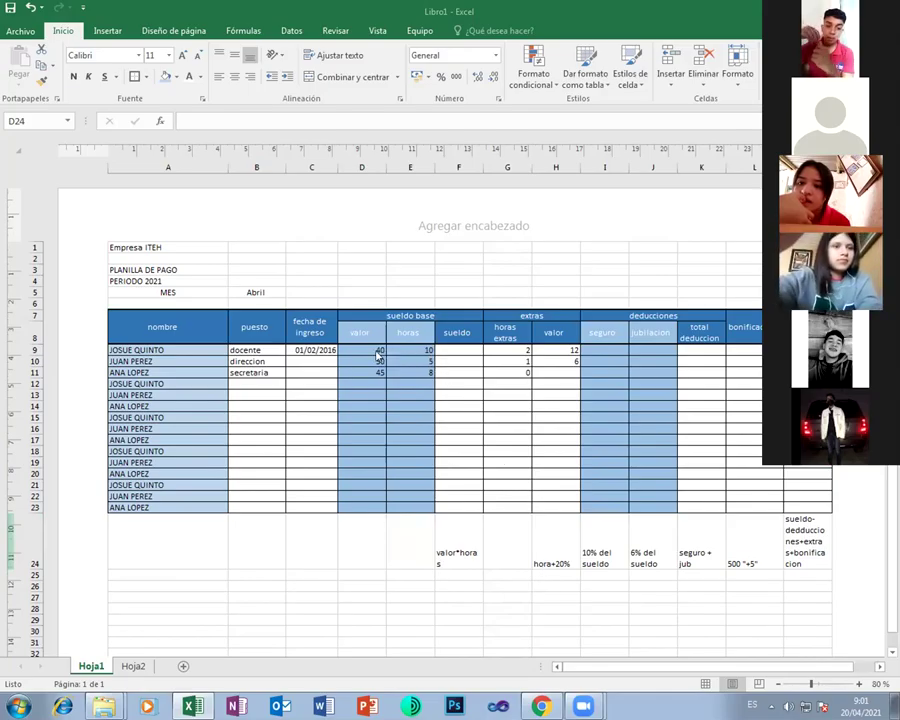
click(416, 352)
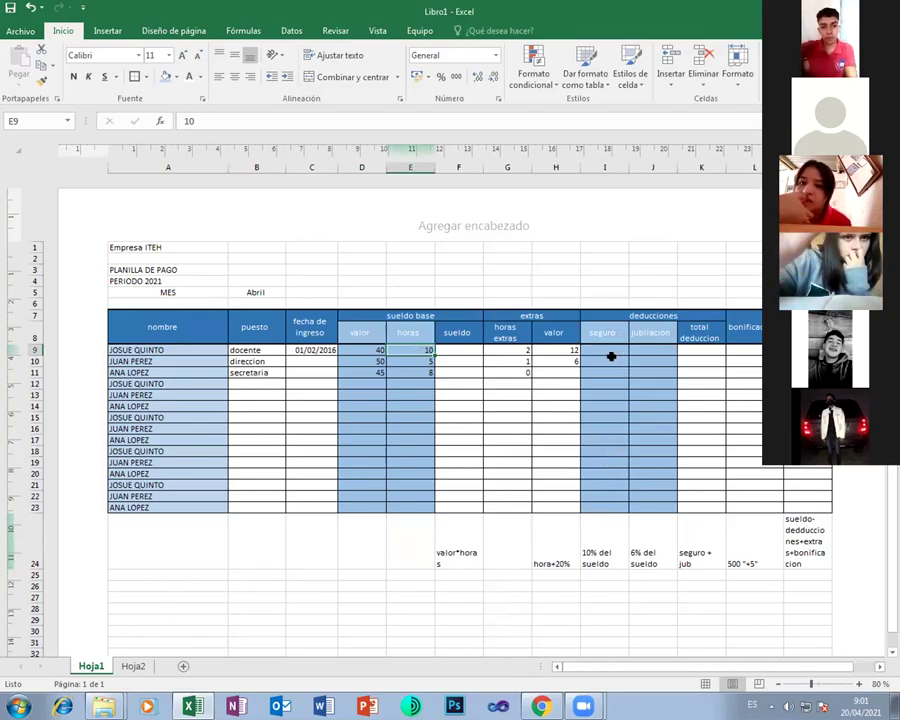
click(456, 350)
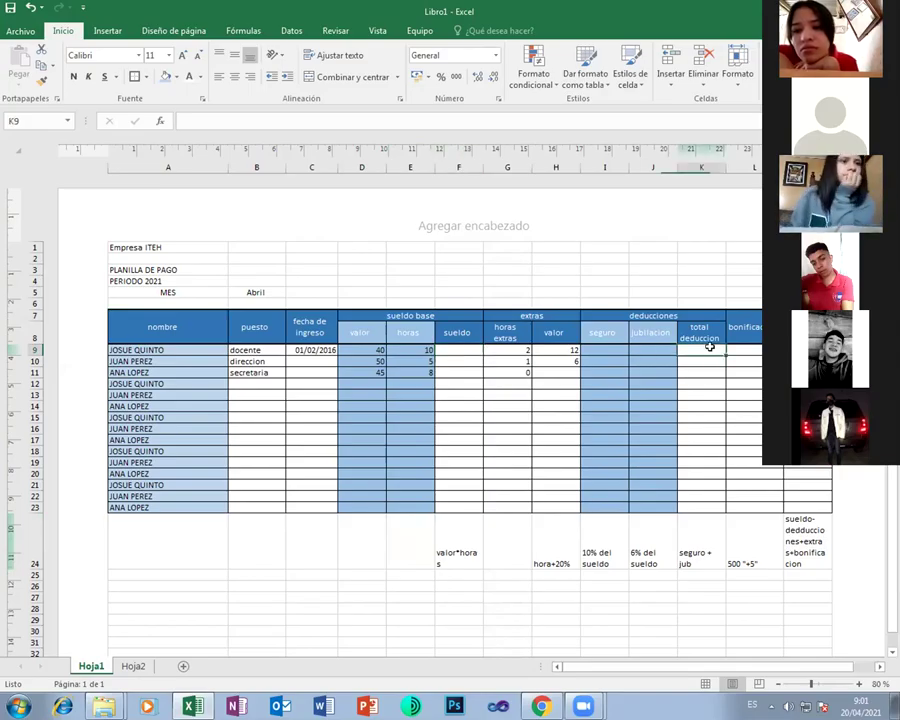
drag(607, 349, 653, 348)
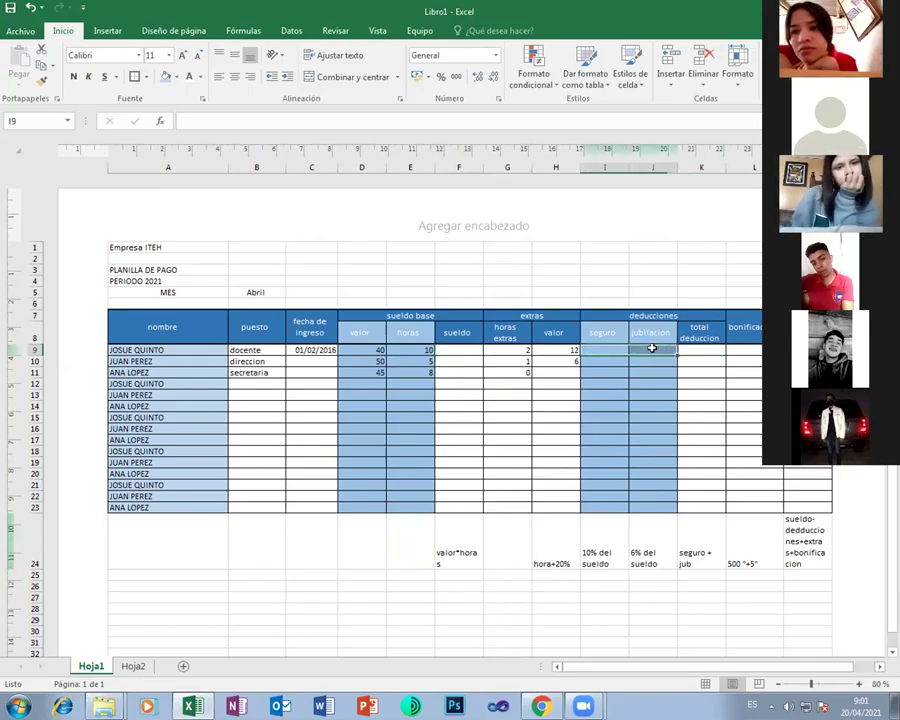
click(733, 351)
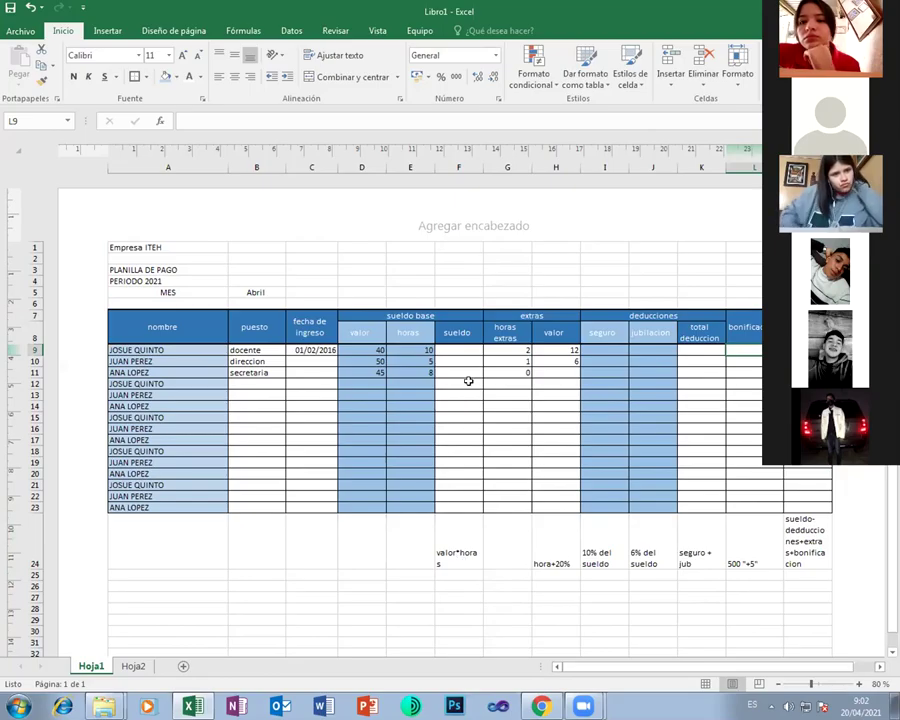
Enter =D9*E9 in F9 so the first employee's sueldo shows 400
click(462, 350)
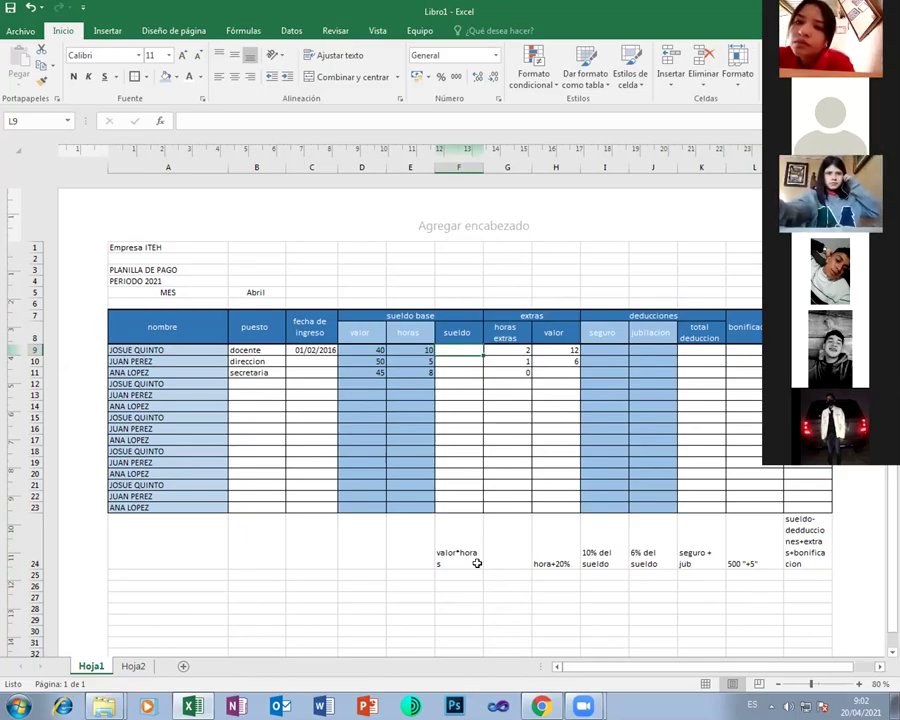
text(=)
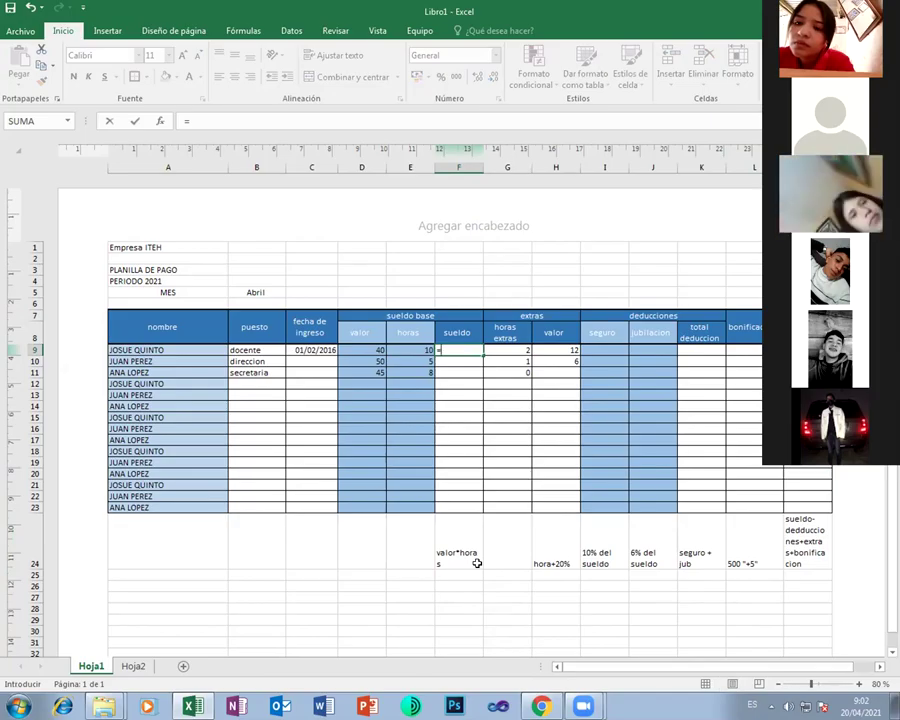
key(Left)
key(Left)
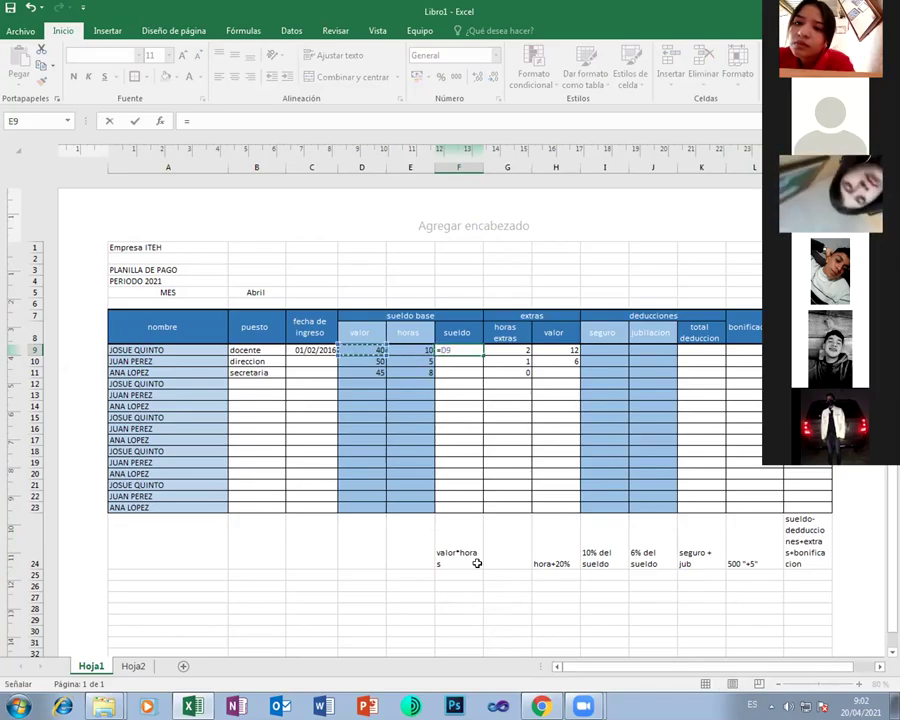
text(*)
key(Left)
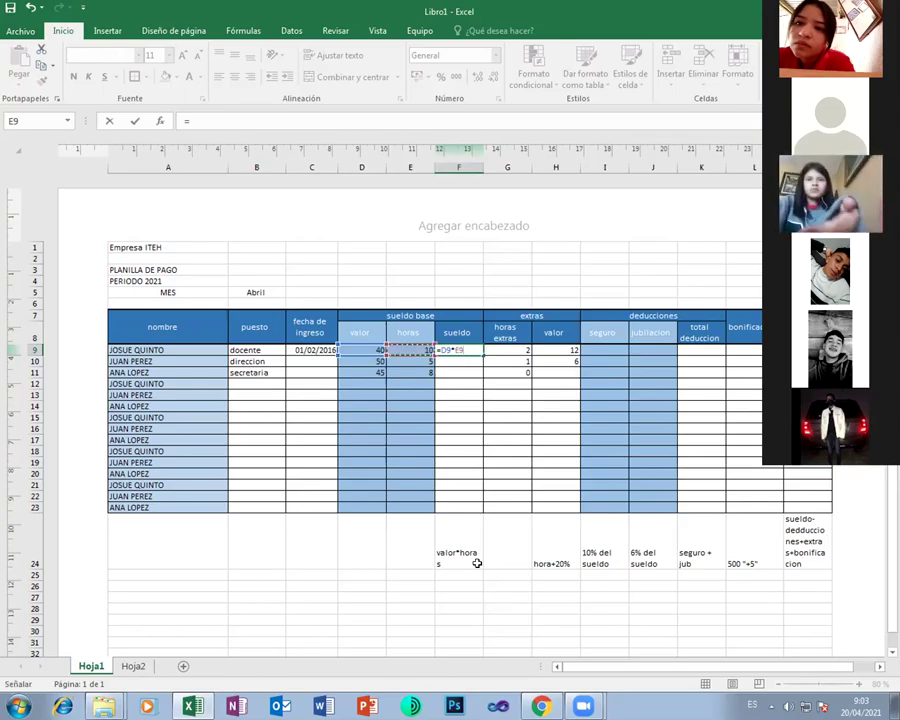
key(Return)
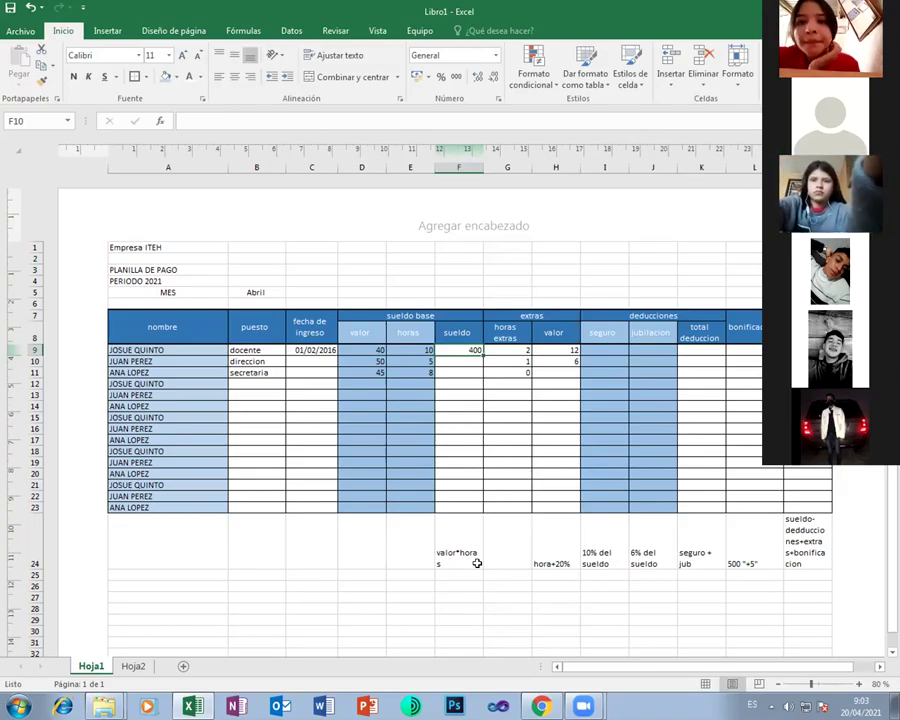
key(Right)
key(Right)
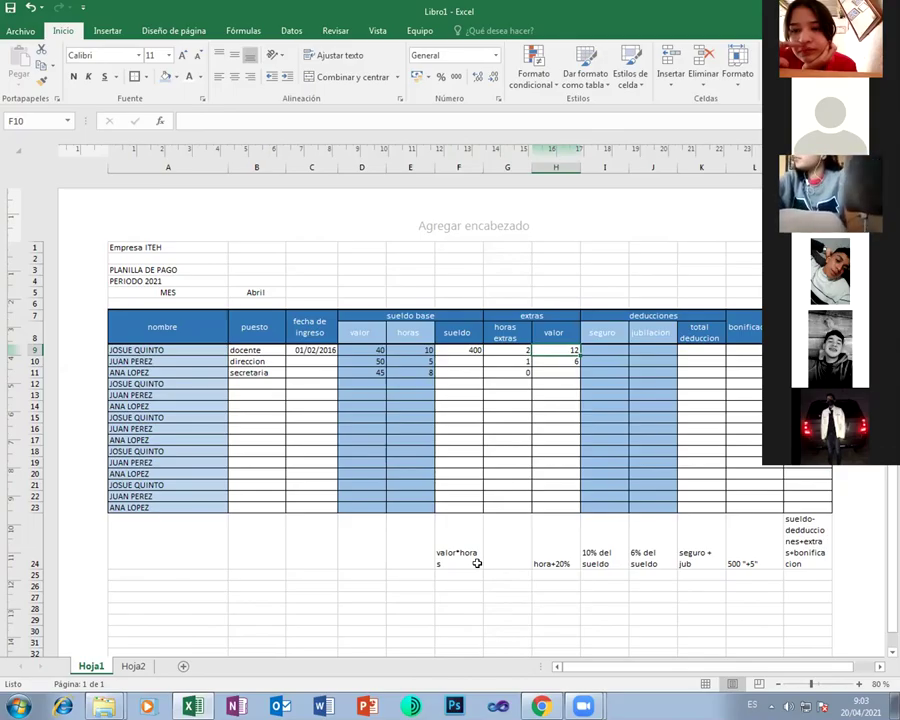
Enter =D9+D9*0,2 in H9, giving an extras valor of 48
text(=)
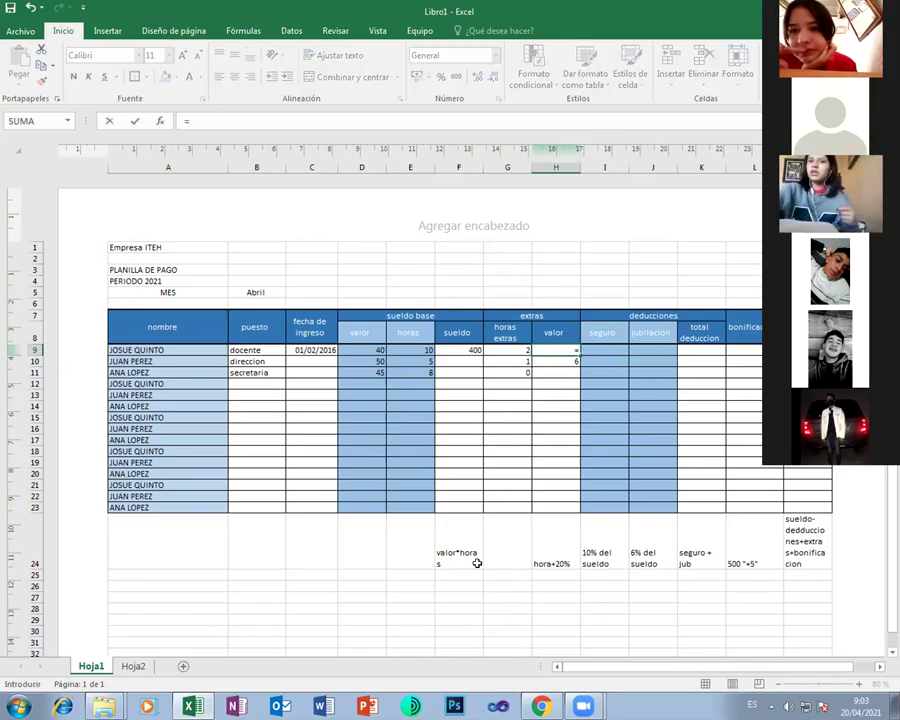
key(Left)
key(Left)
key(Left)
key(Left)
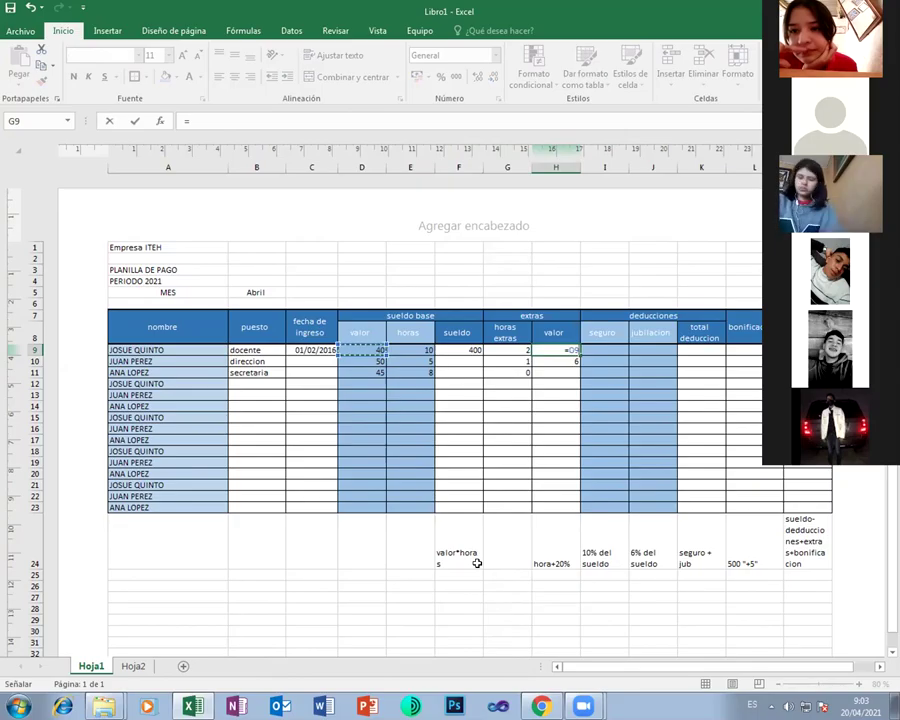
text(+)
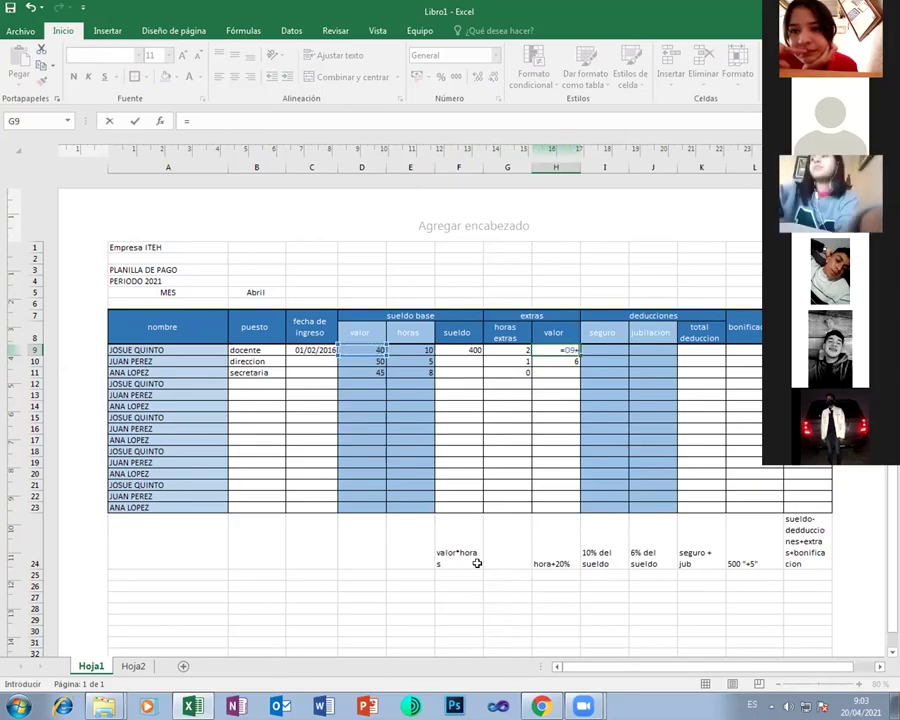
key(Left)
key(Left)
key(Left)
key(Left)
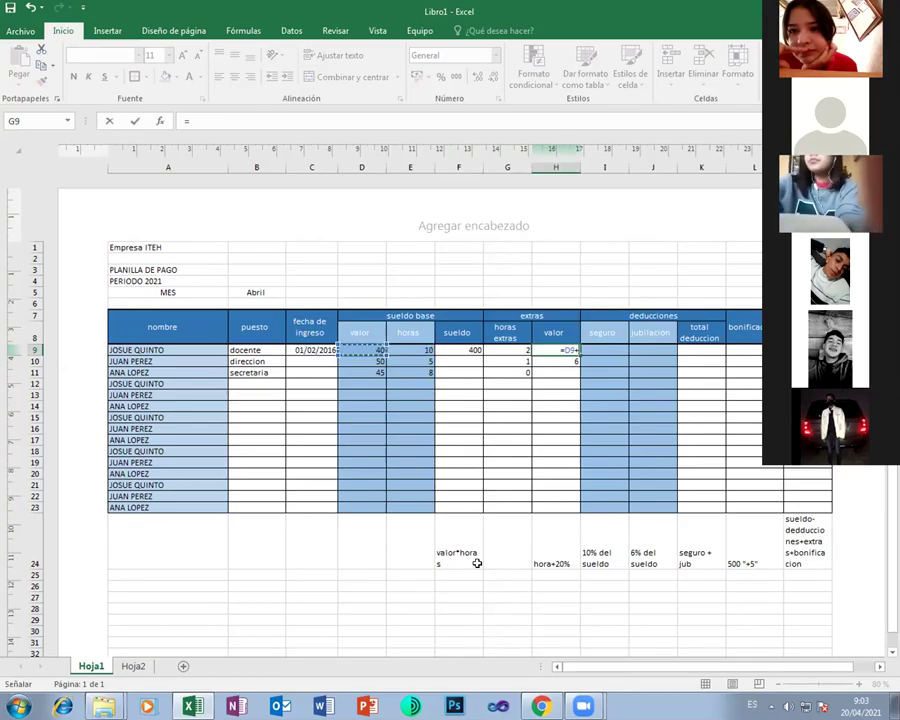
text(*0.2)
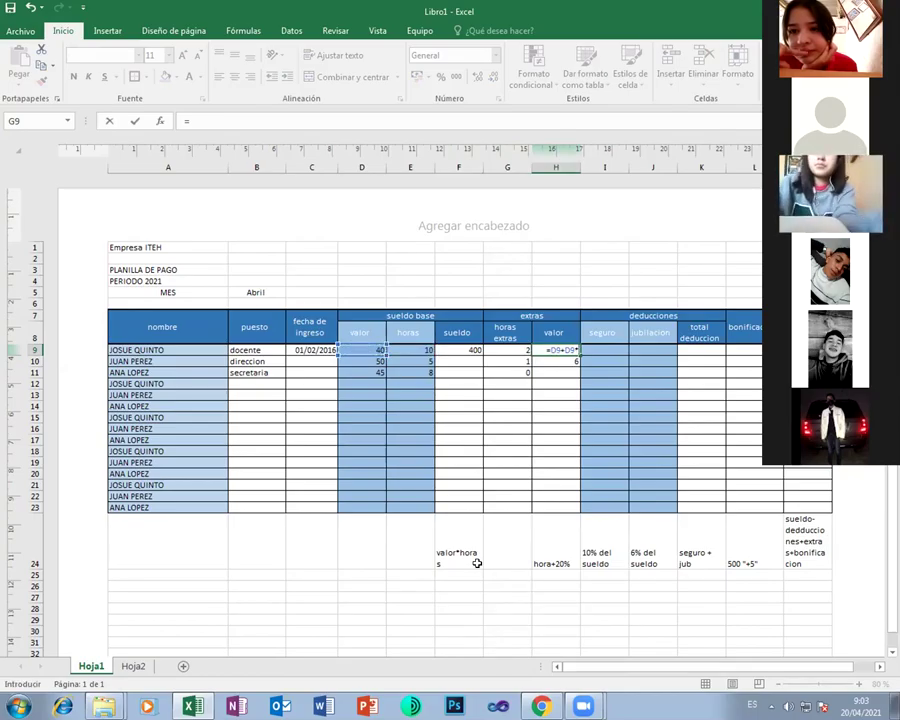
key(Return)
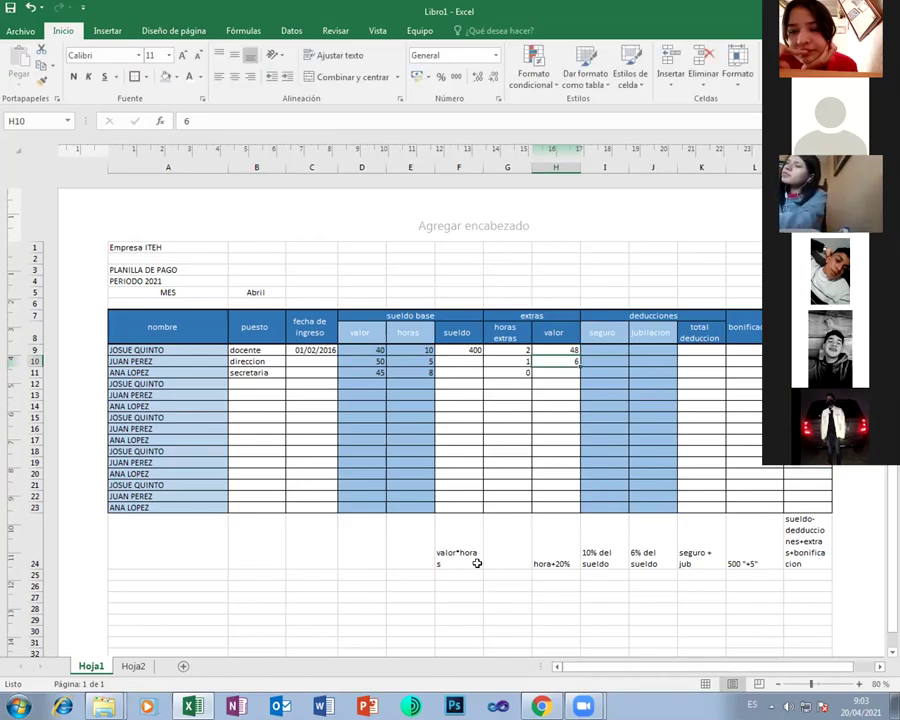
key(Up)
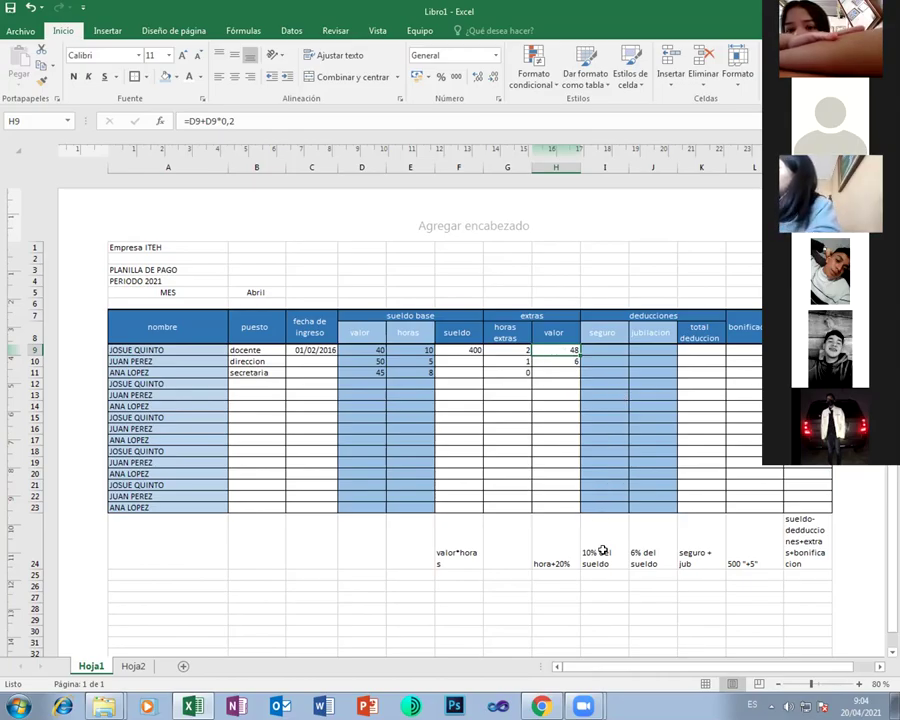
Enter =F9*0,1 in I9 so the seguro shows 40
click(600, 348)
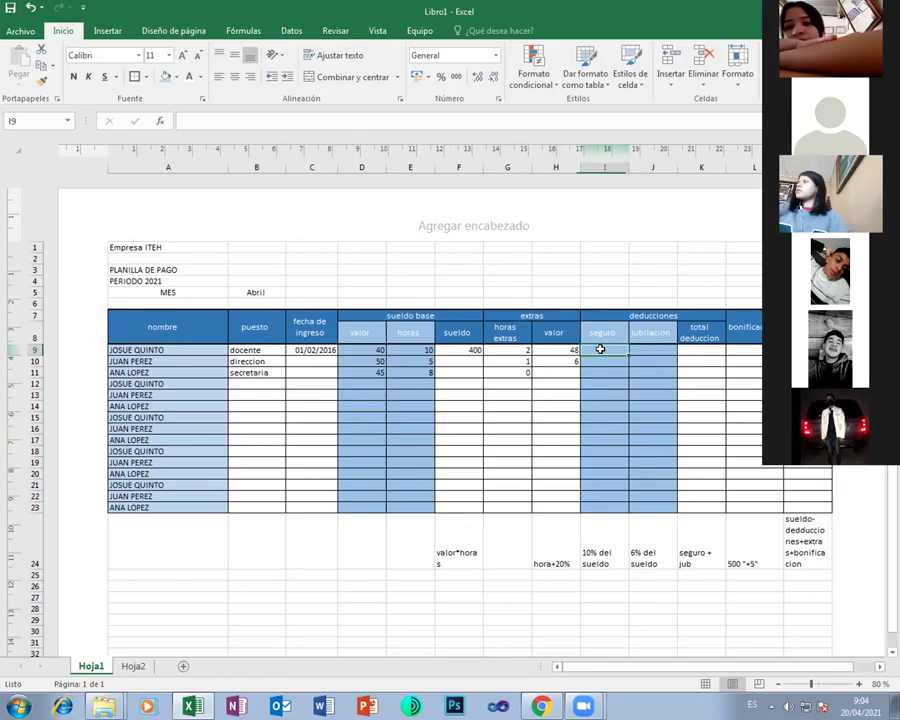
text(=)
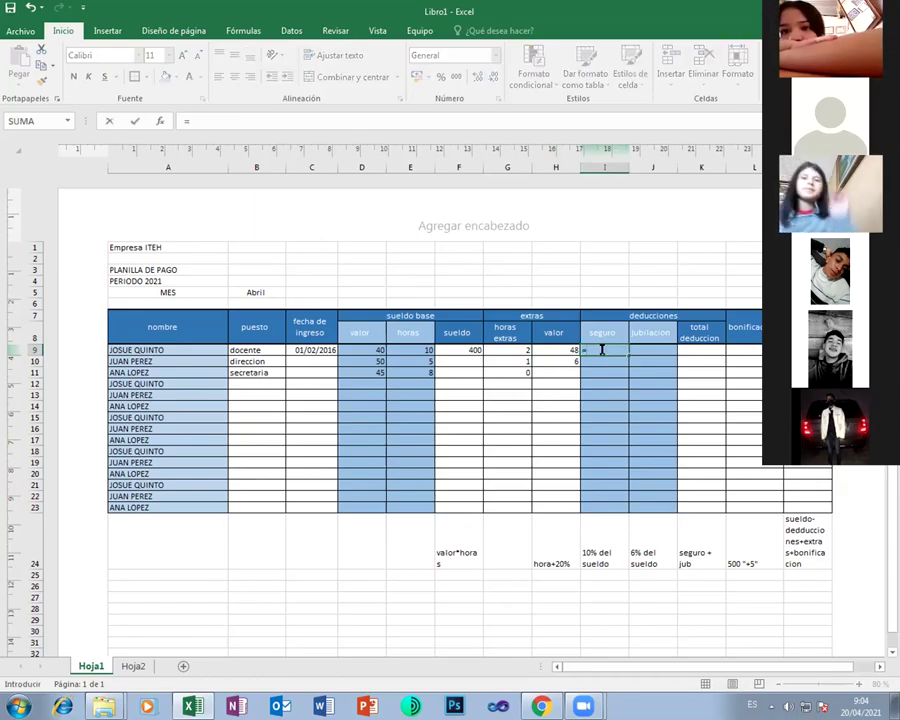
key(Left)
key(Left)
key(Left)
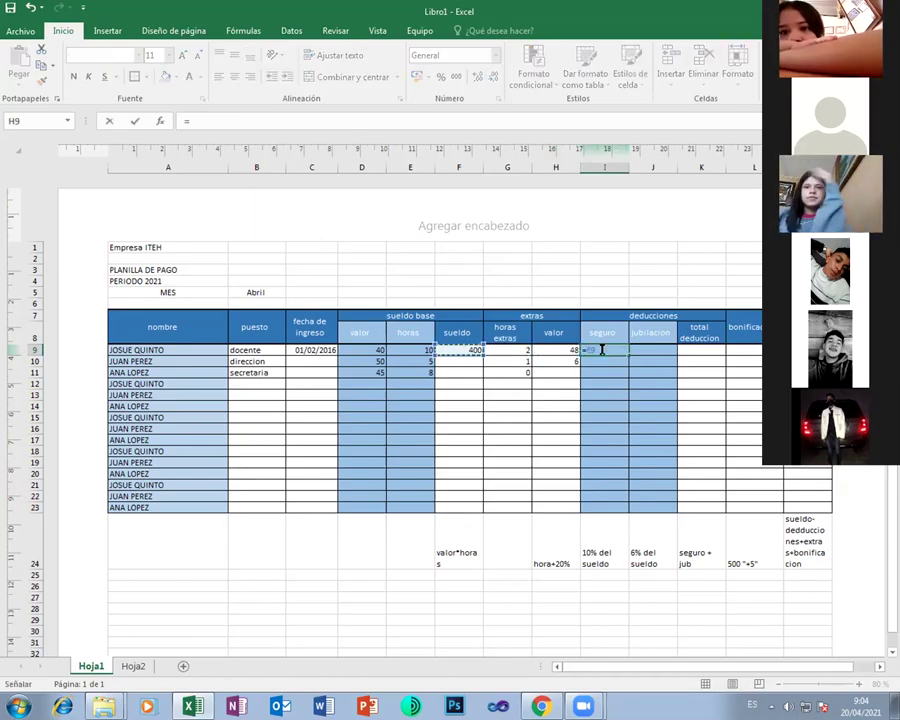
text(*)
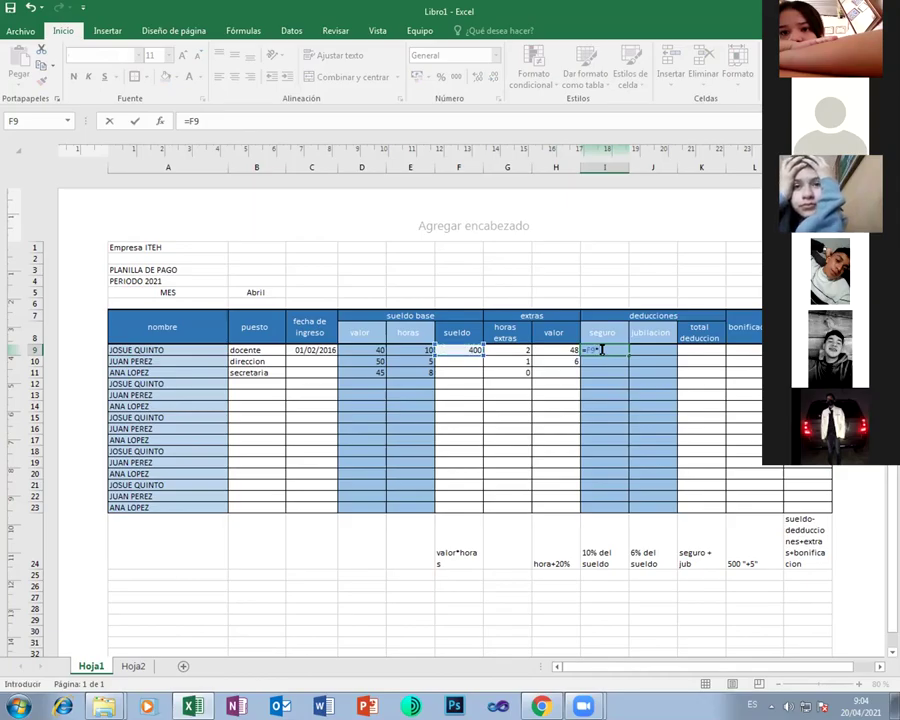
text(0,1)
key(Return)
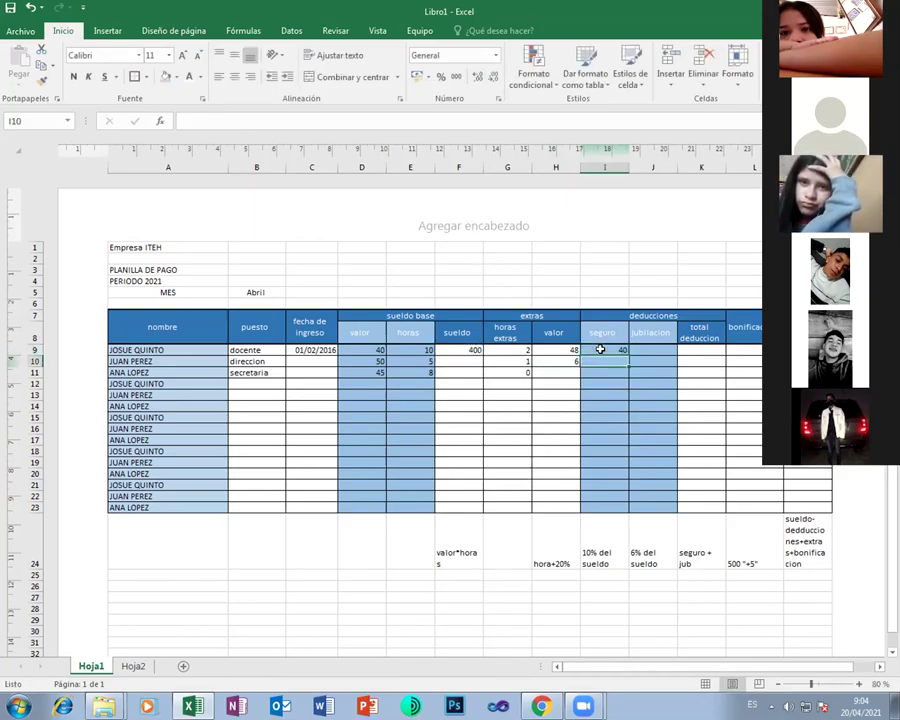
click(600, 349)
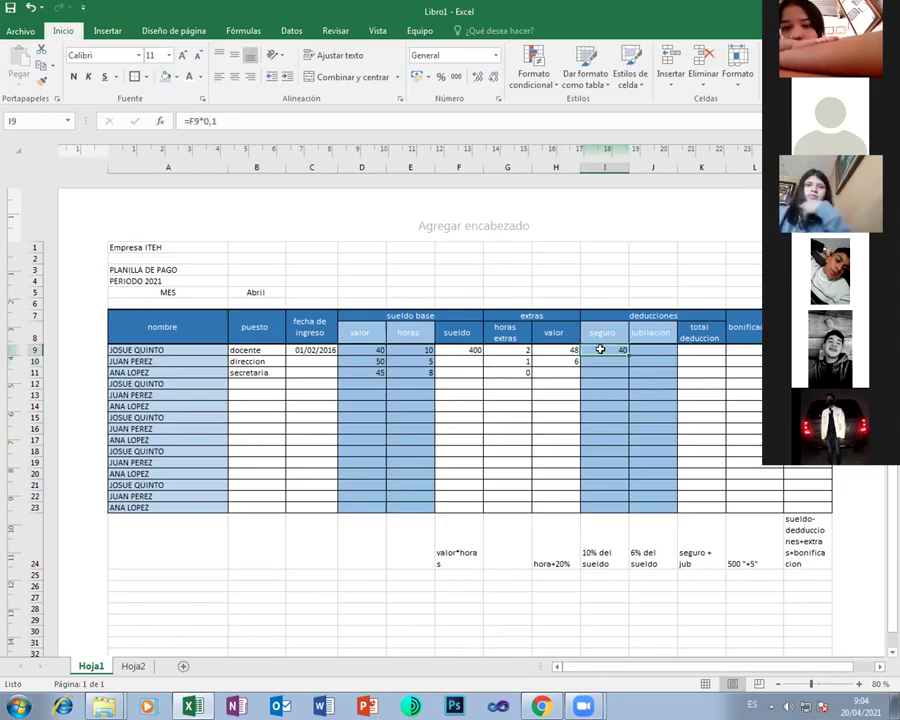
Enter =F9*0,06 in J9 so the jubilacion shows 24
key(Right)
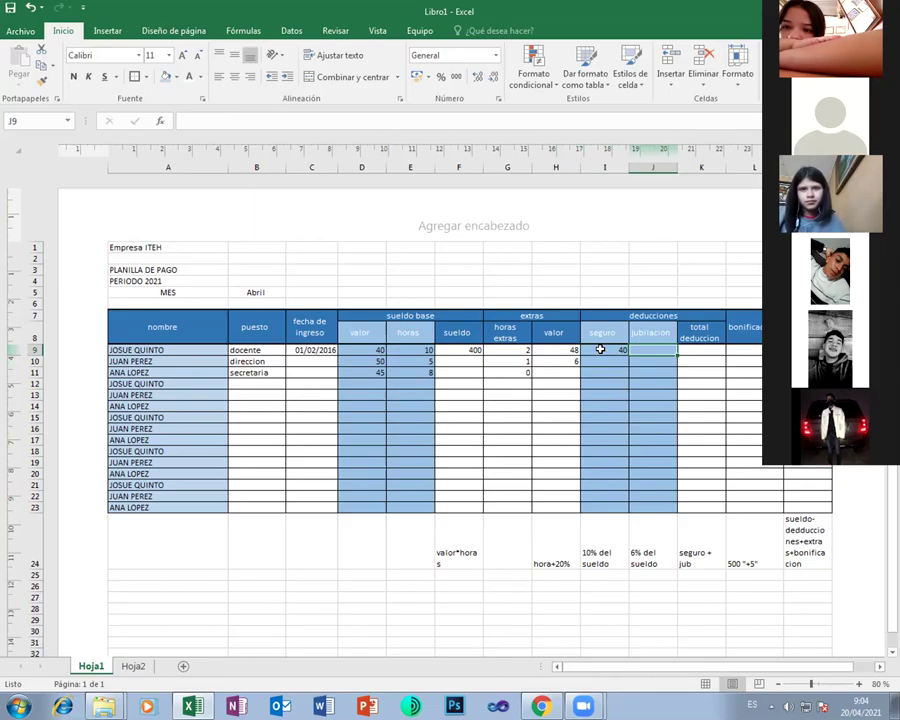
text(=)
key(Left)
key(Left)
key(Left)
key(Left)
key(Left)
key(Left)
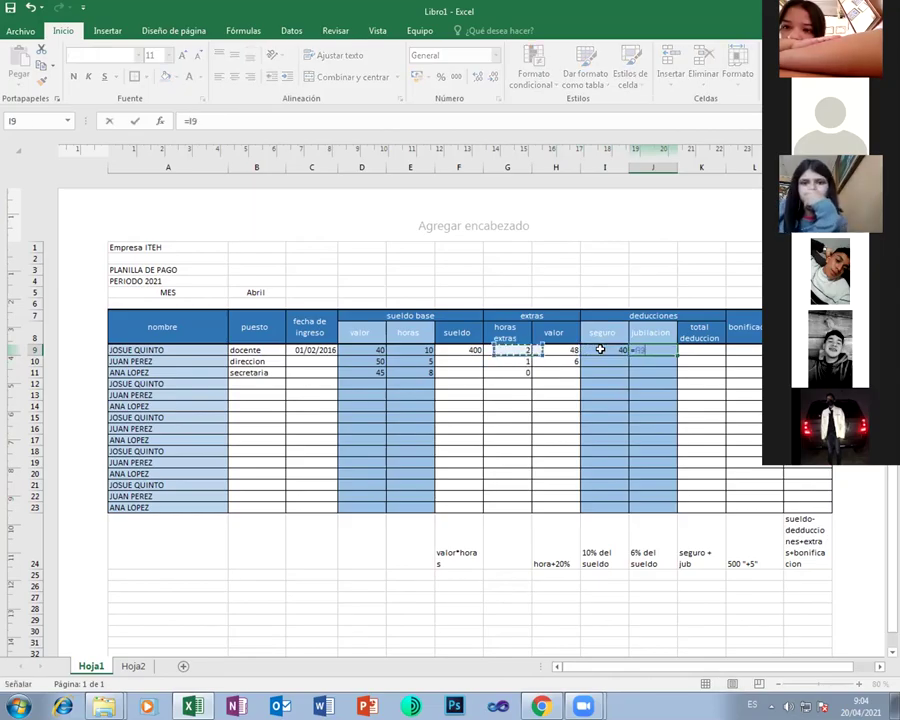
key(Right)
key(Right)
text(*0,06)
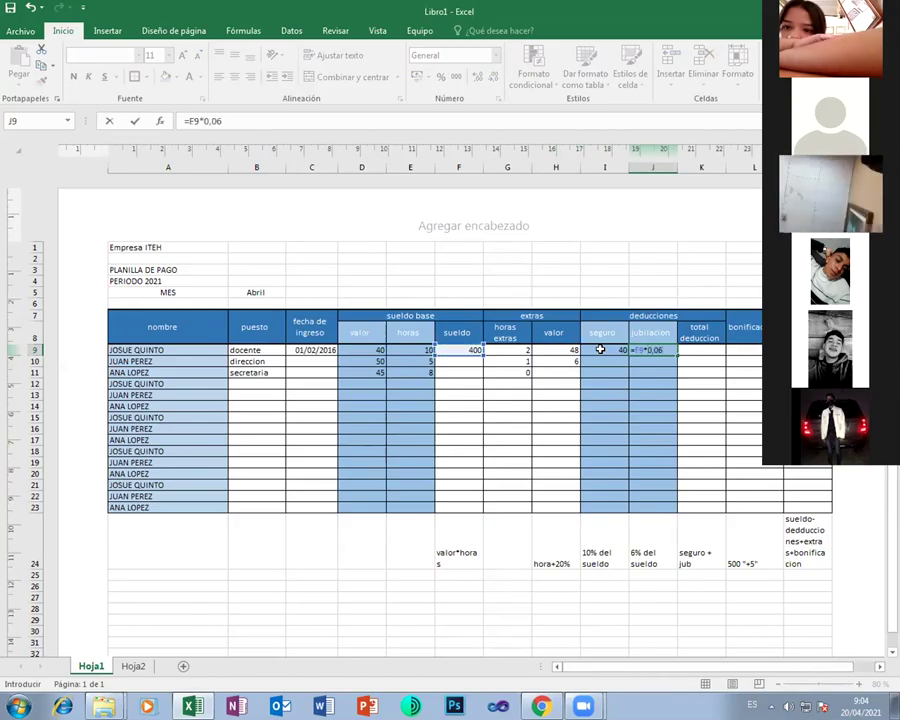
key(Return)
key(Right)
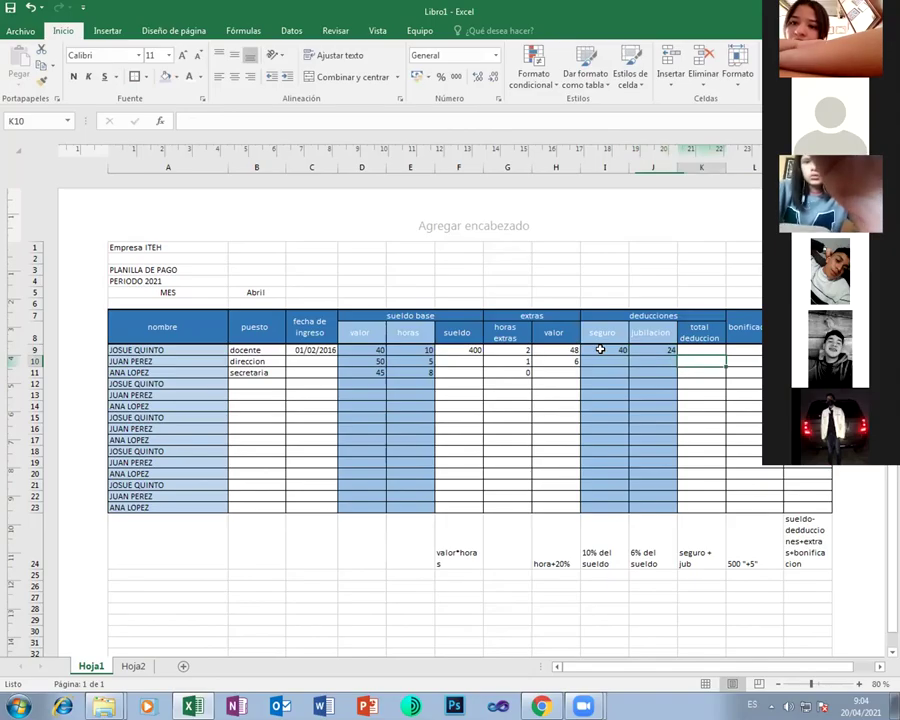
key(Up)
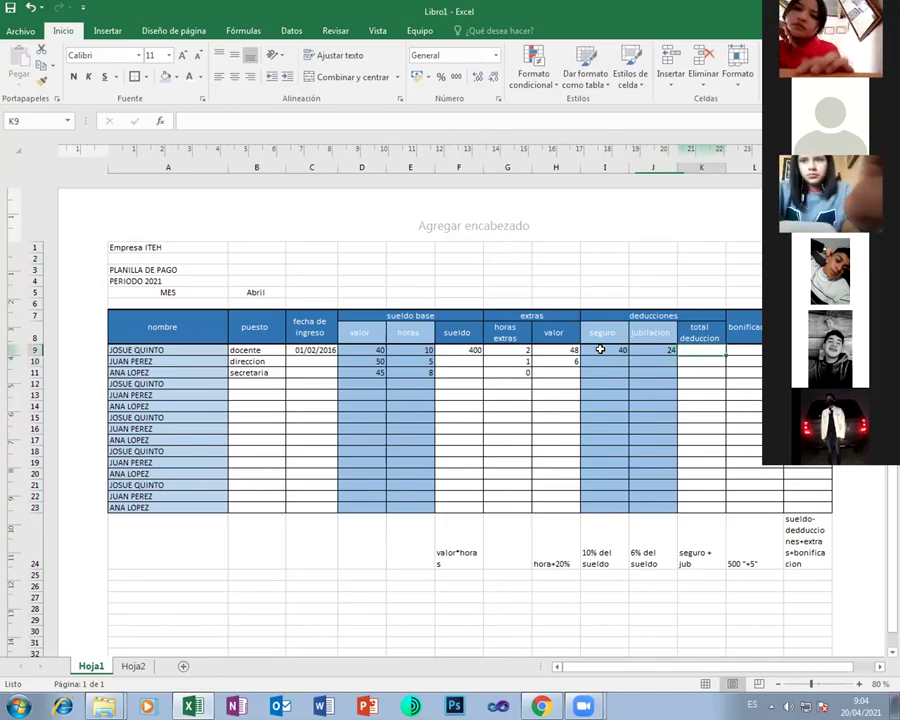
Enter =I9+J9 in K9 for a total deduccion of 64
text(=)
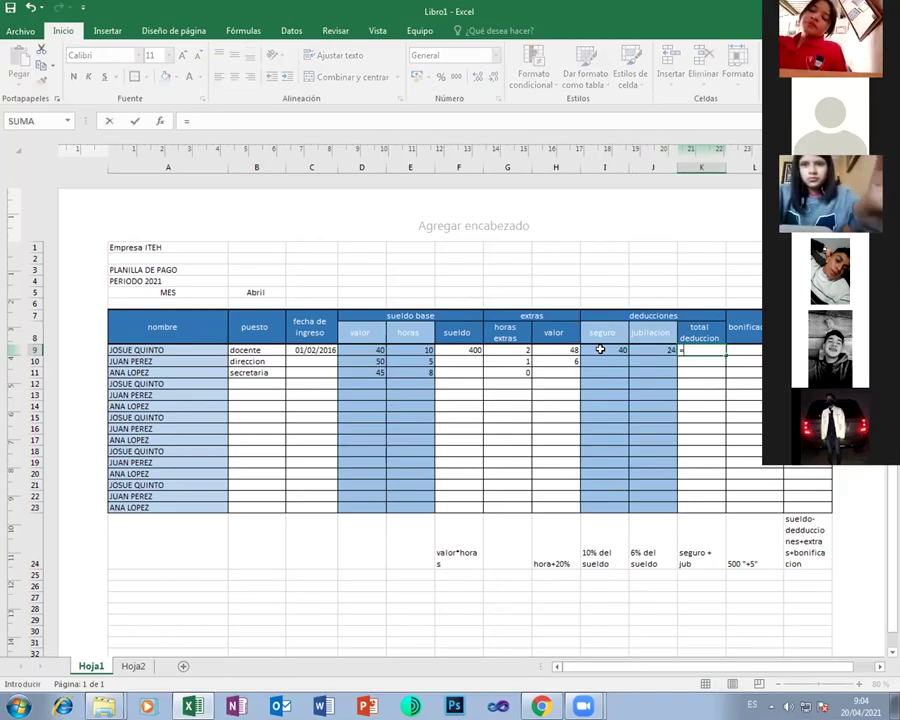
click(600, 349)
text(+J9)
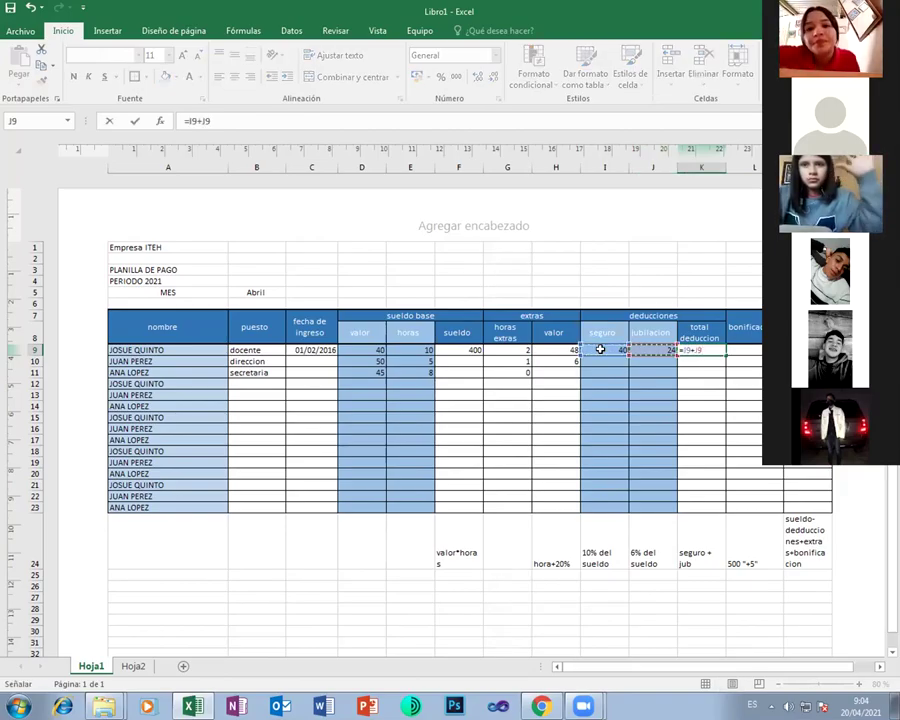
key(Return)
key(Up)
key(Right)
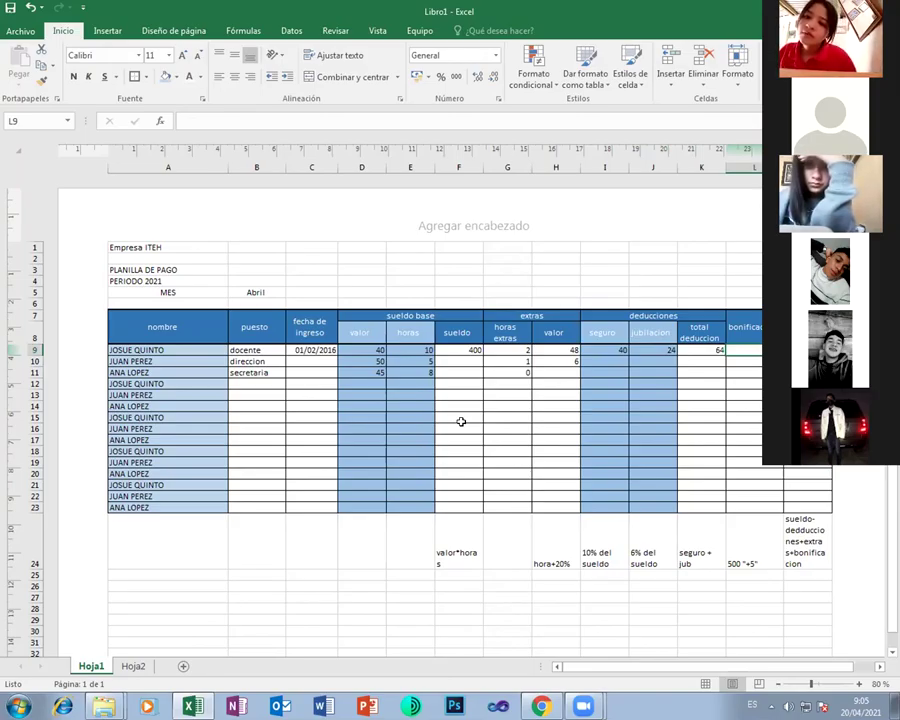
Abandon the unfinished SI formula in L9 and retype C9's hire date as 2016
text(=si)
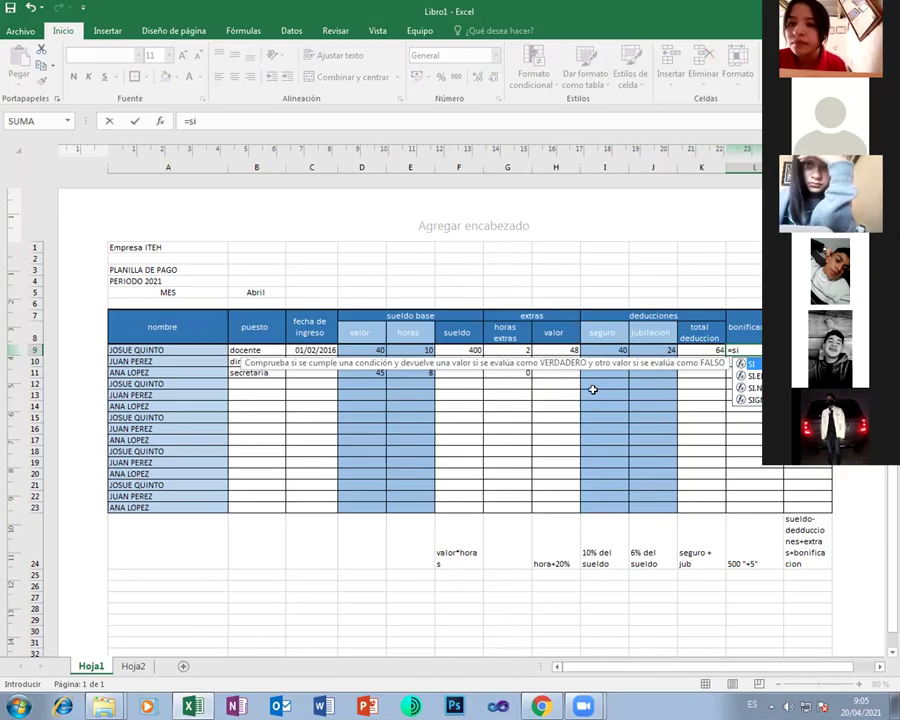
double_click(750, 363)
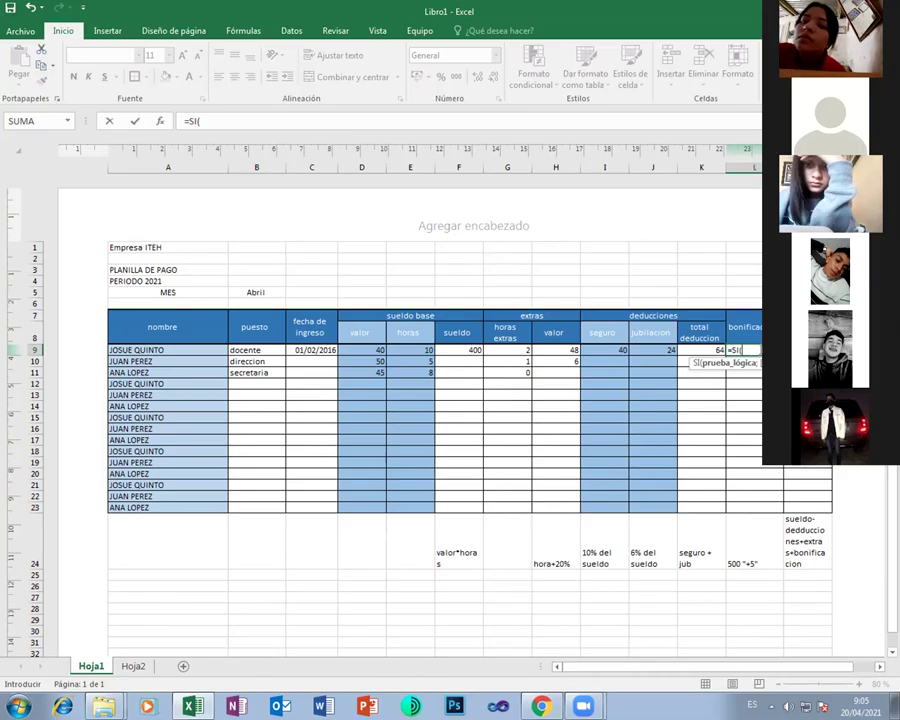
key(BackSpace)
key(BackSpace)
key(Escape)
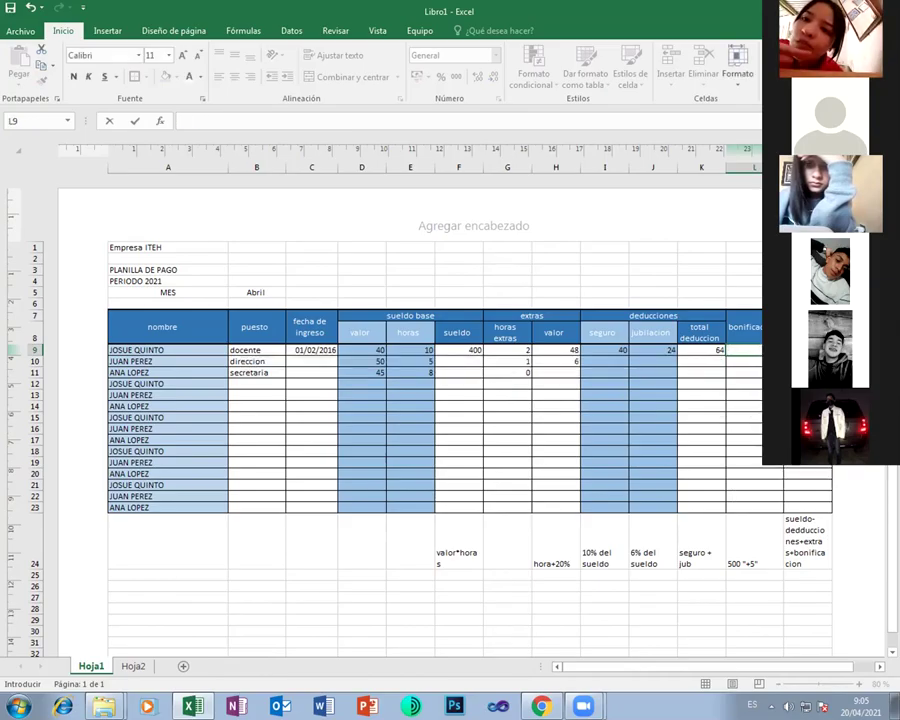
key(Return)
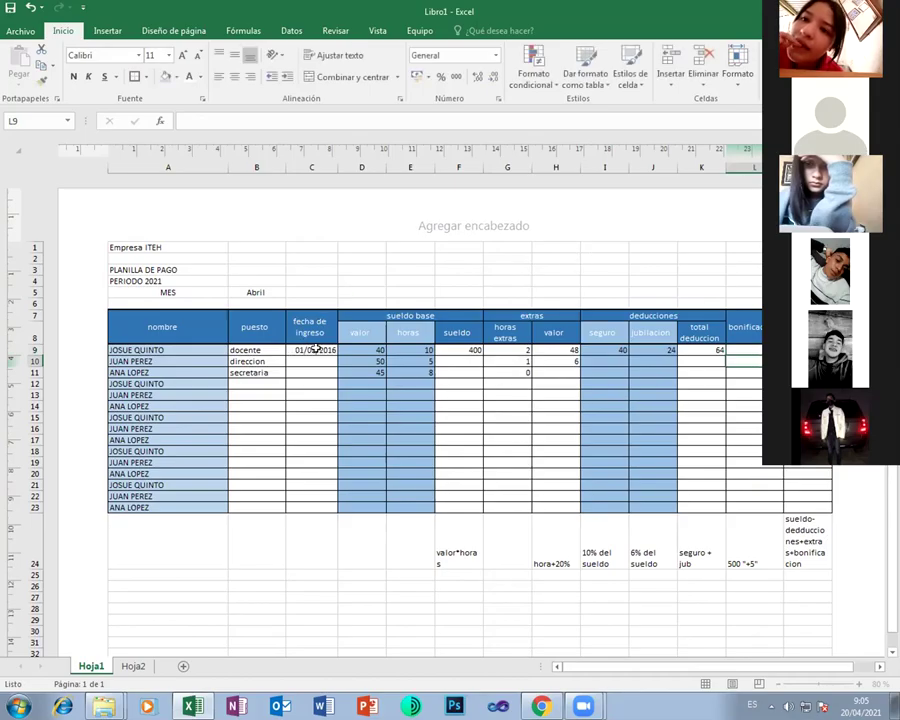
click(313, 349)
text(2016)
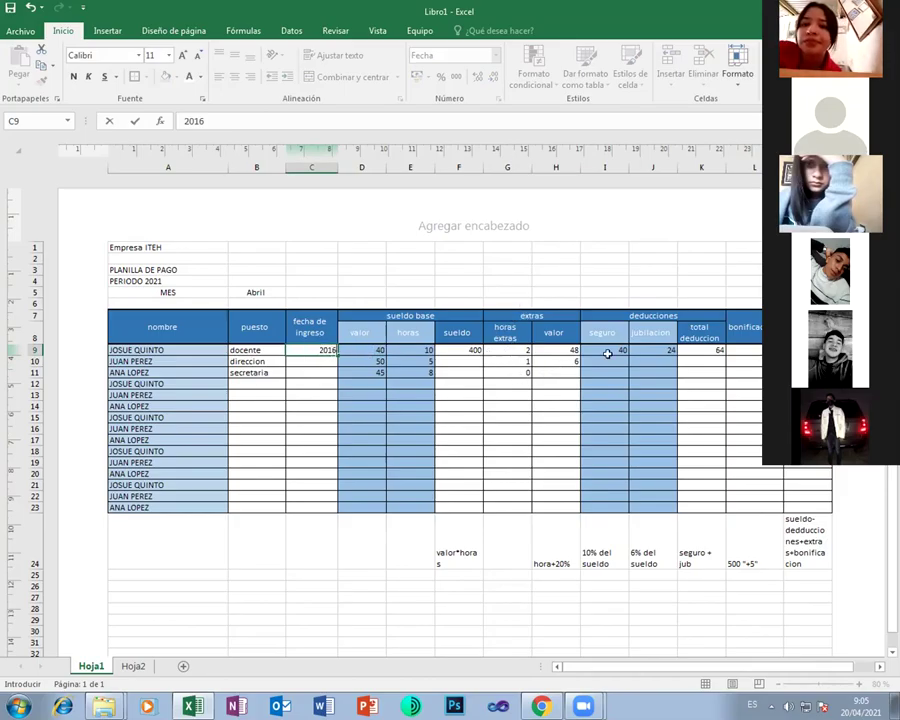
Commit 2016 in C9, then build the L9 bonus formula =si(2021-C9>=5;500;
click(752, 349)
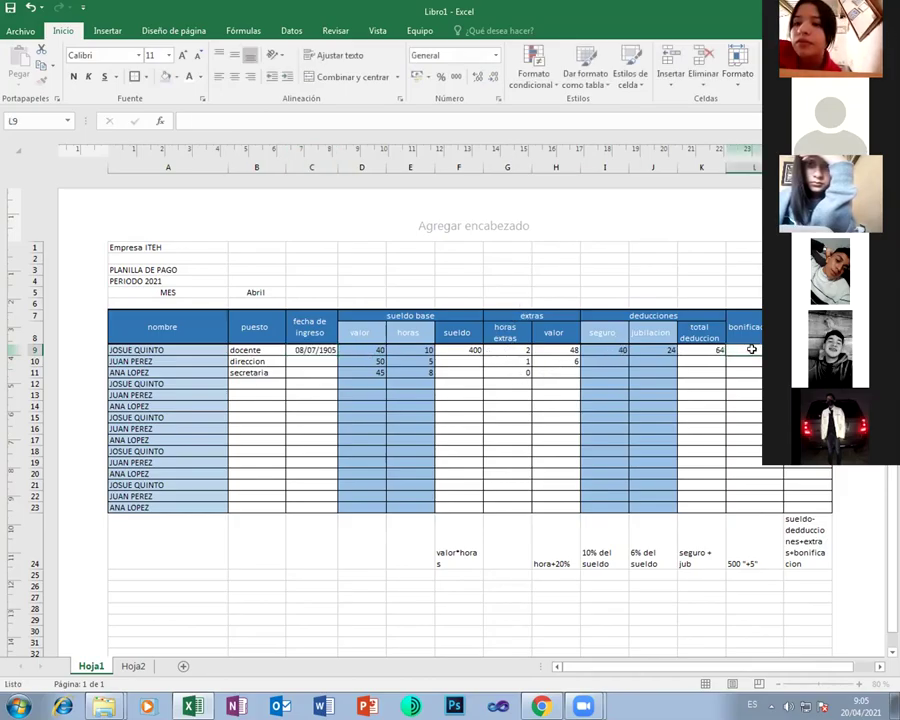
text(=)
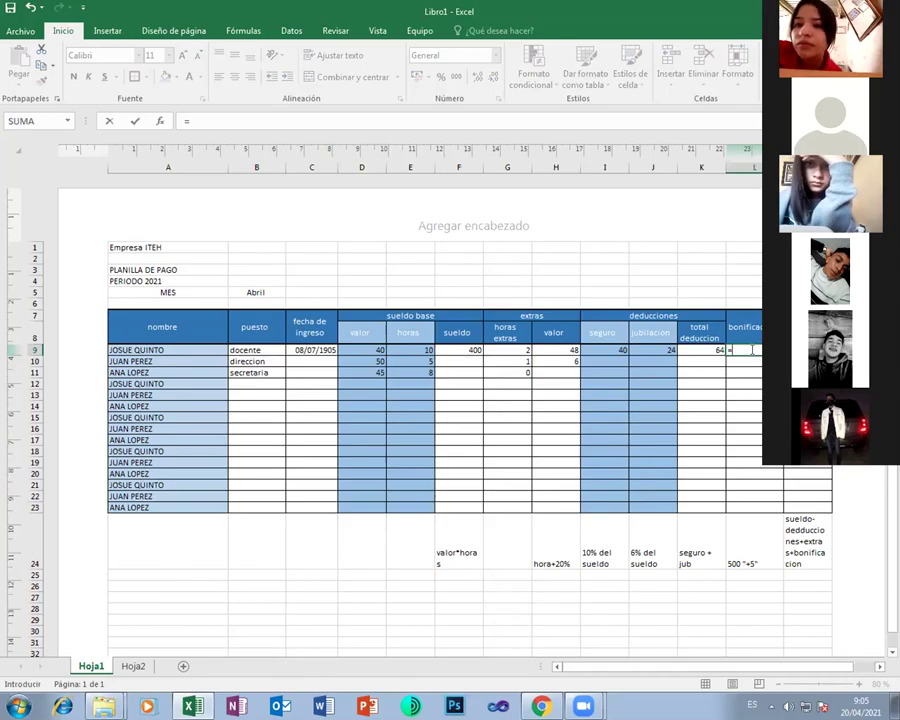
text(si)
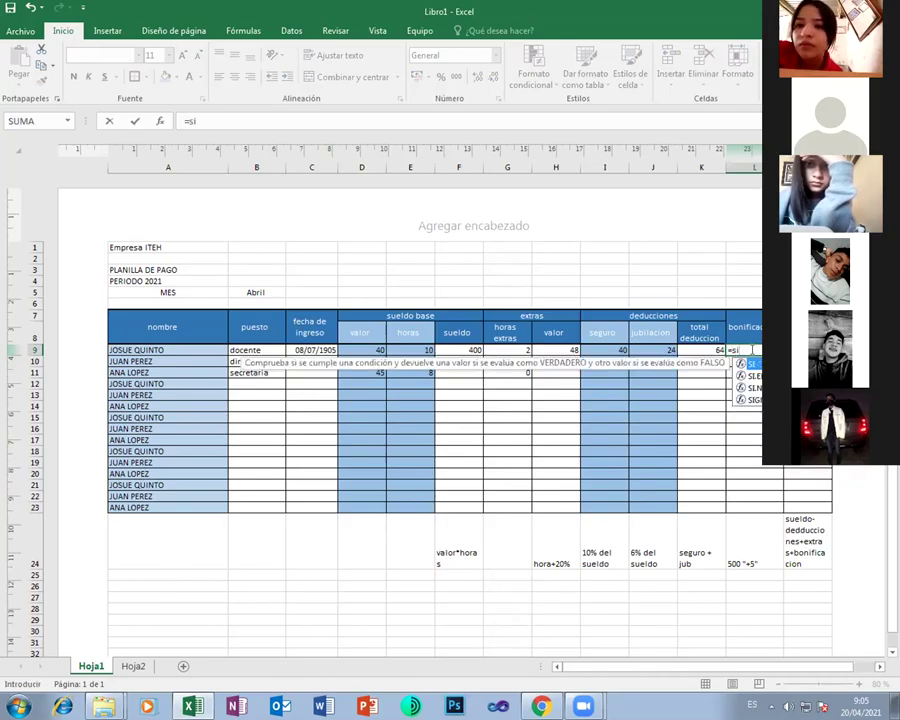
text(()
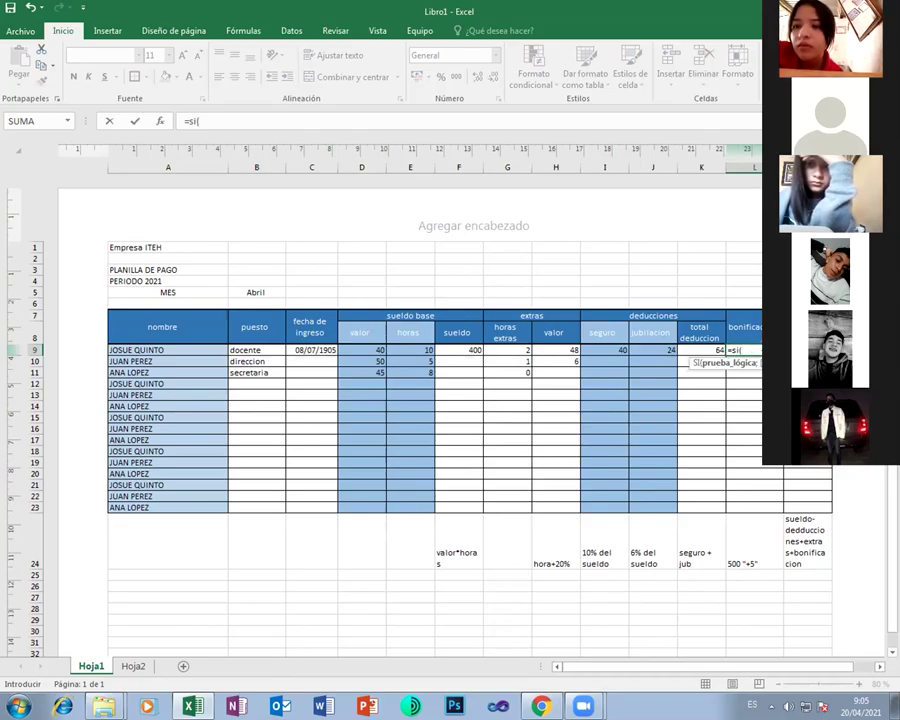
text(2021-)
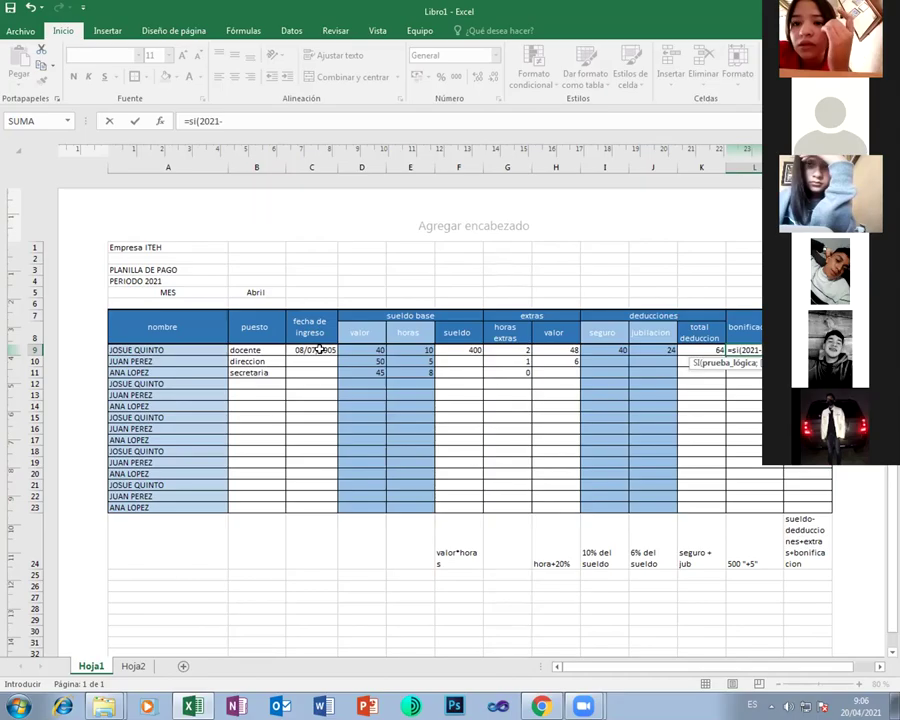
click(319, 349)
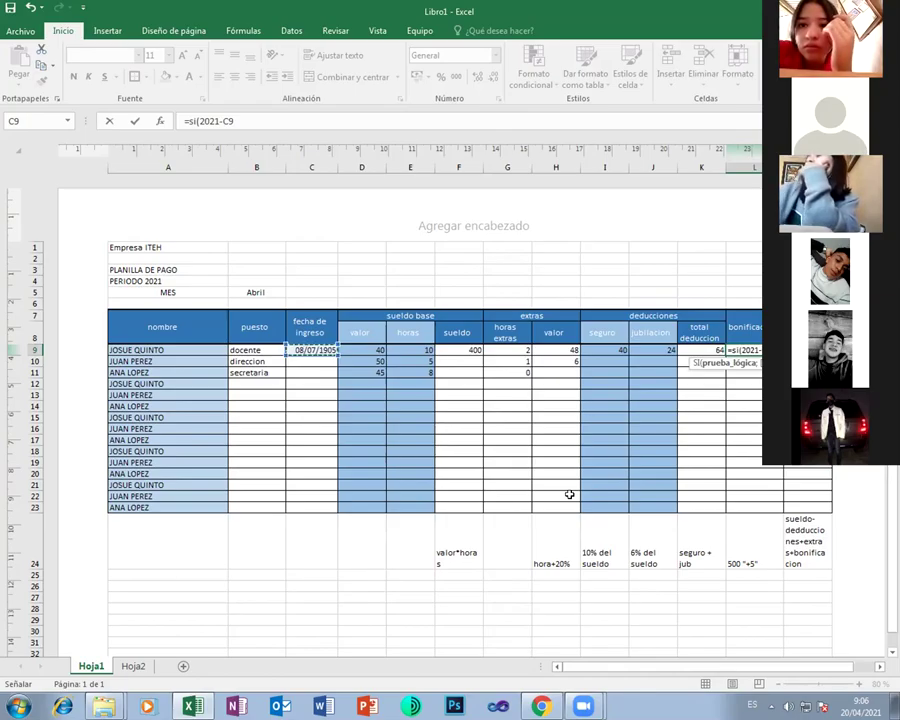
text(=5;5)
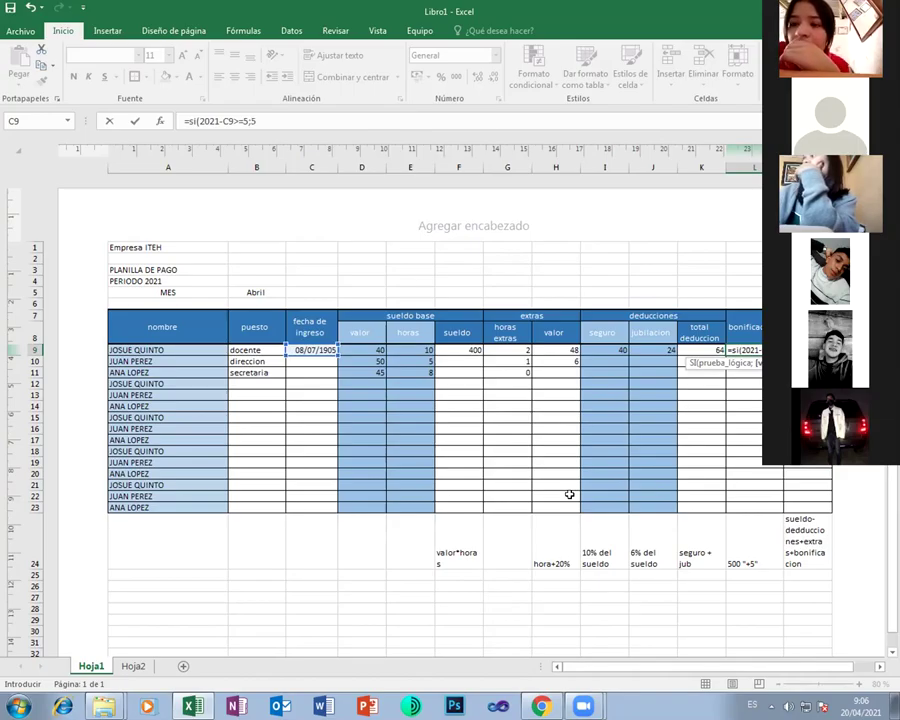
text(00;)
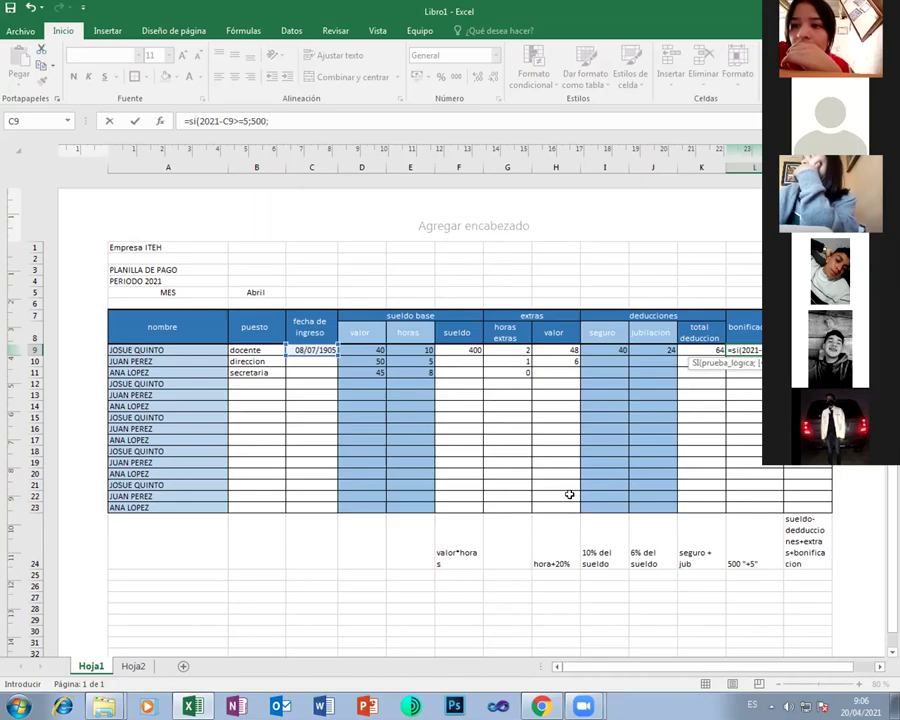
key(Return)
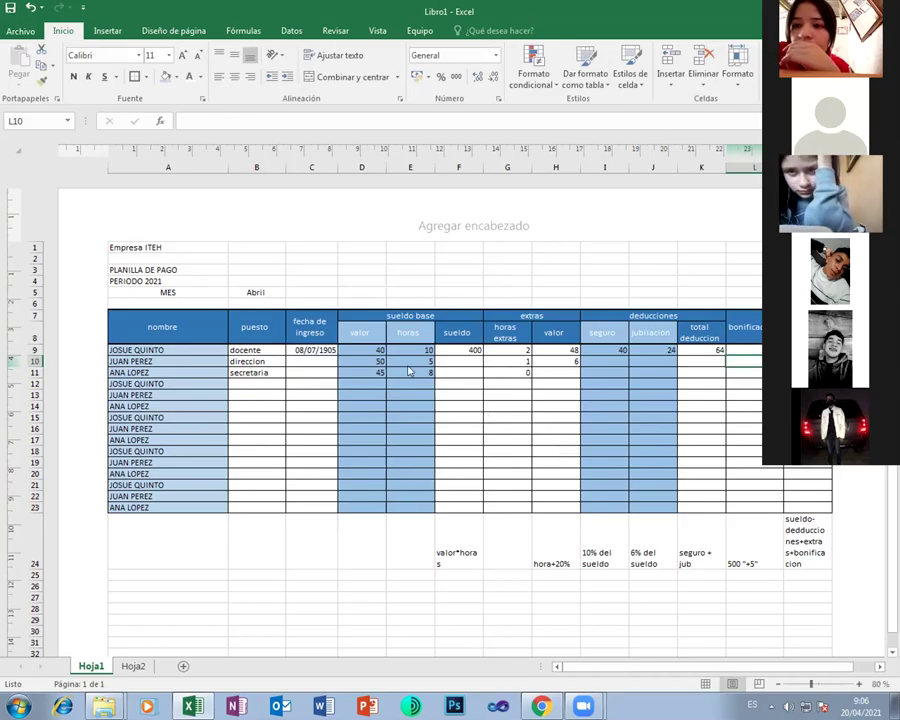
Retype 2016 as the hire date in C9
click(318, 349)
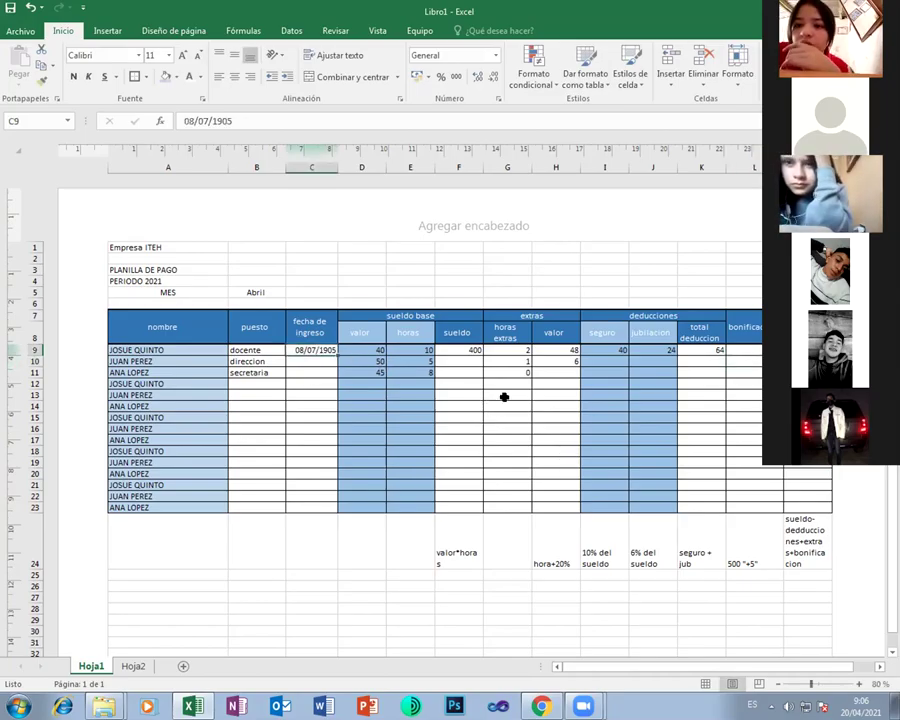
text(2016)
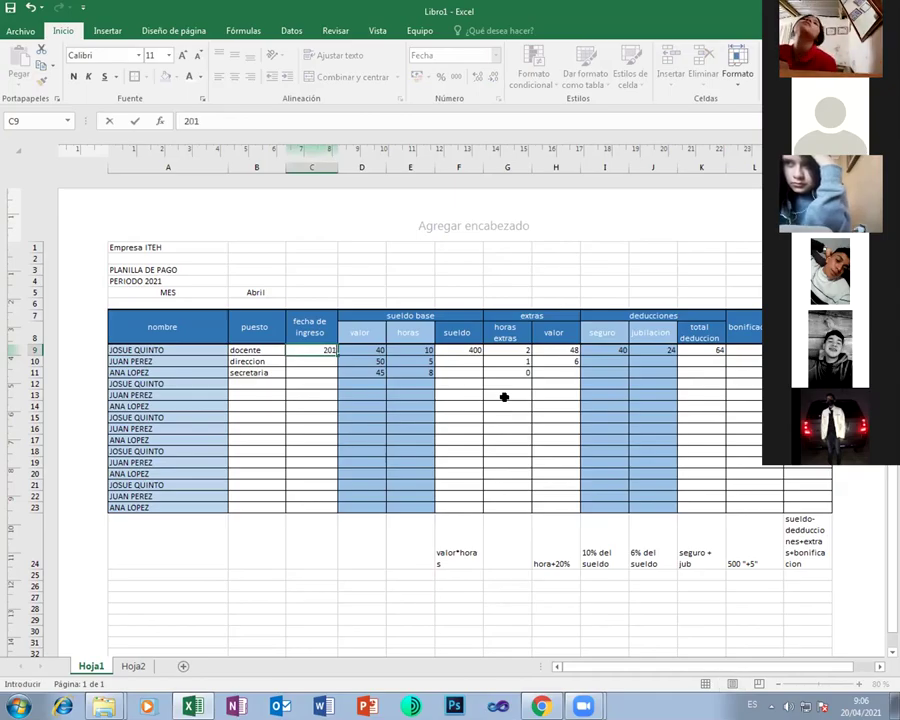
key(Return)
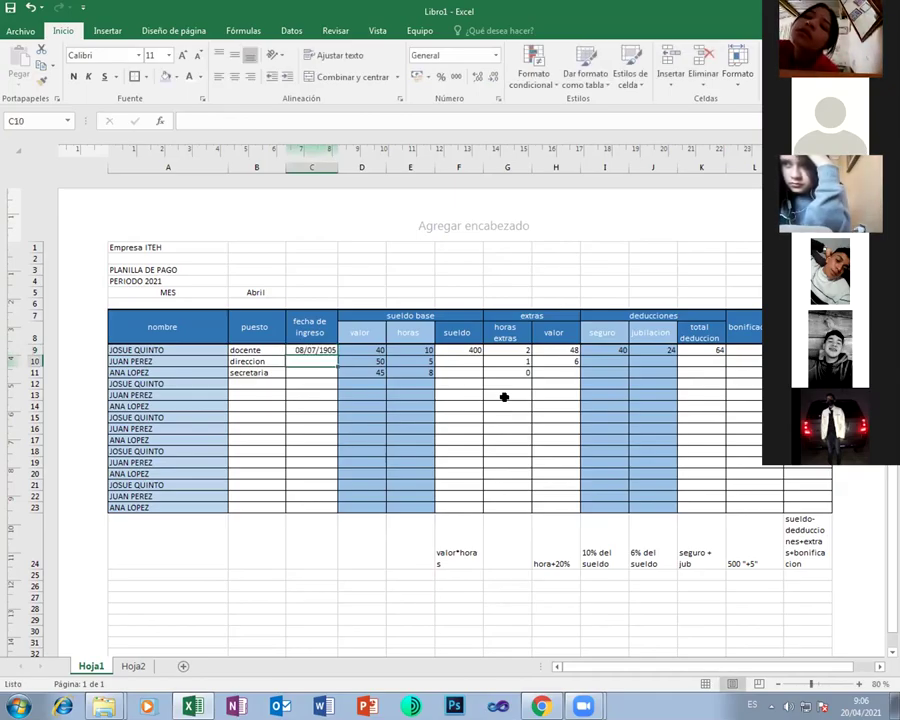
key(Up)
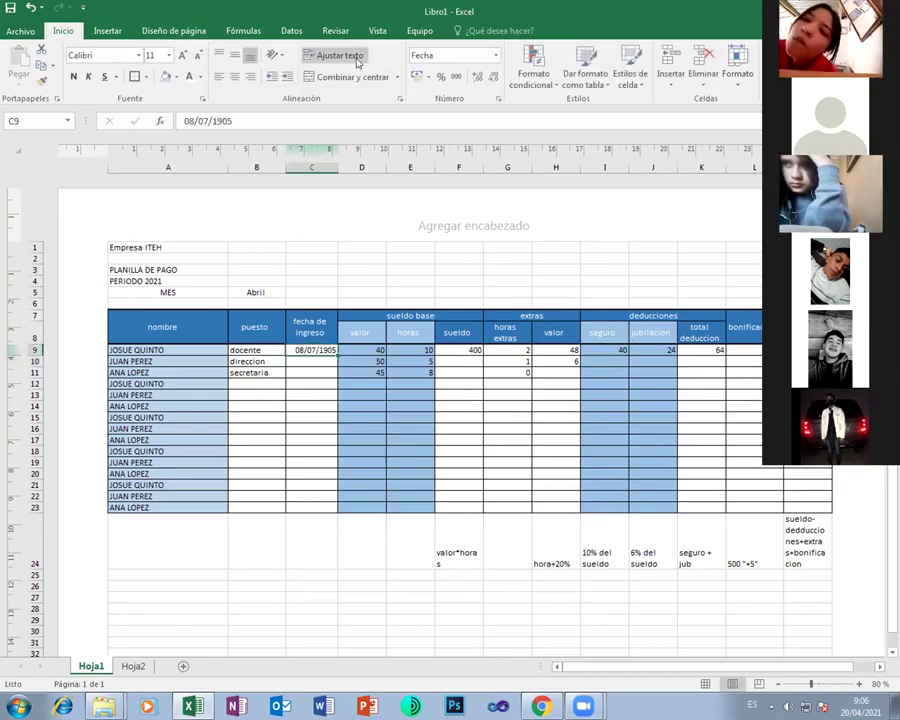
Change C9's number format to General
click(495, 57)
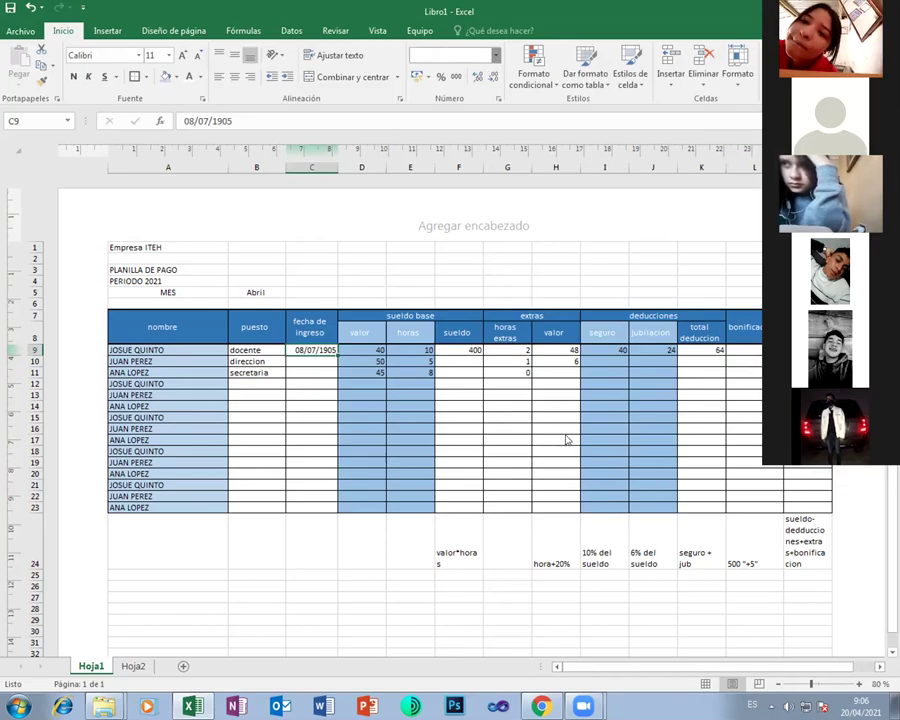
click(549, 393)
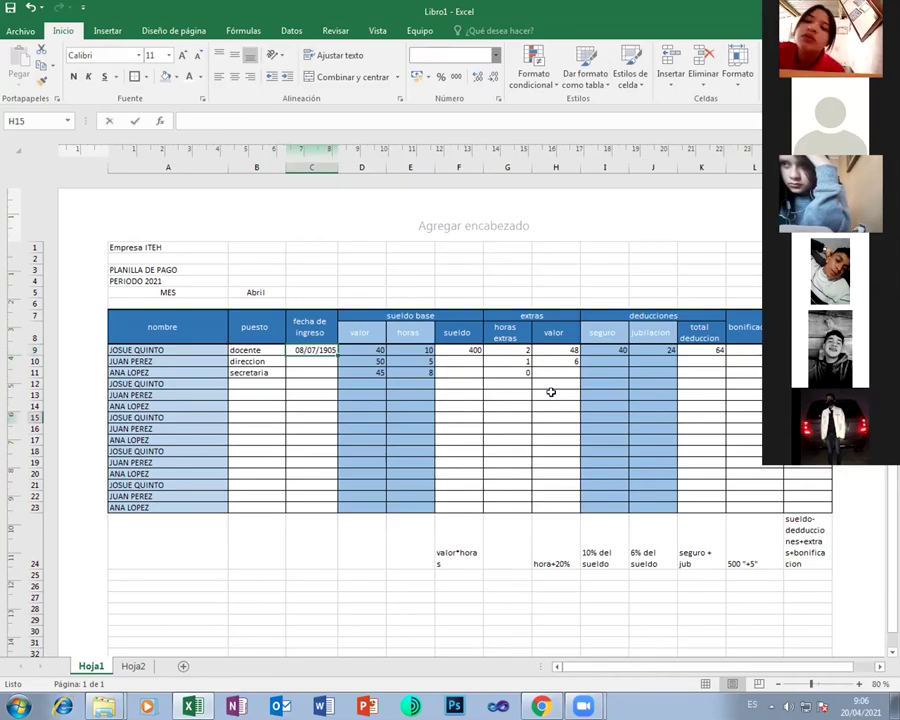
click(313, 349)
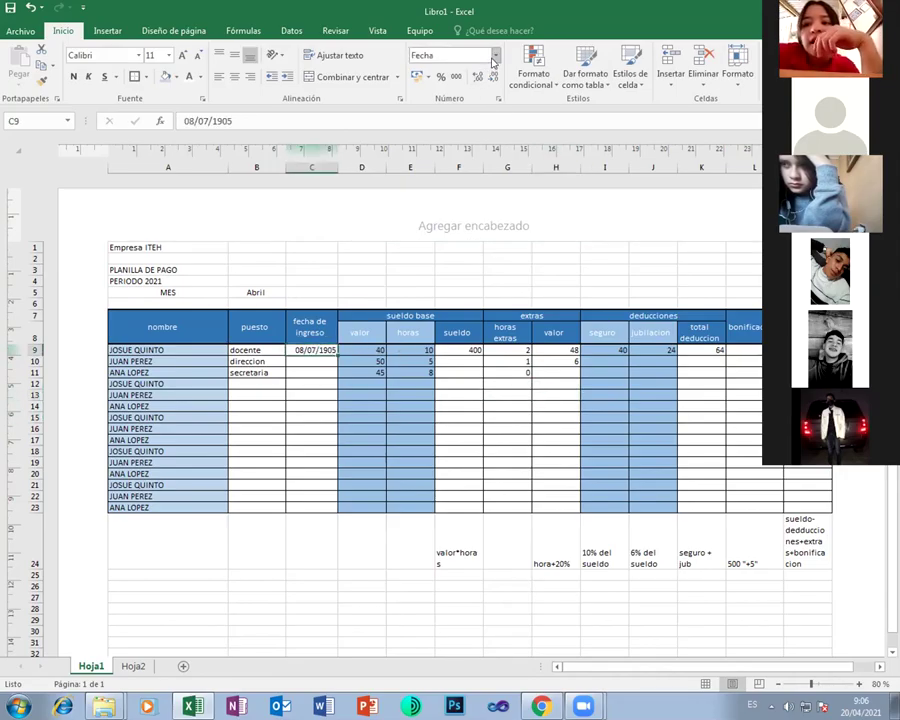
click(495, 56)
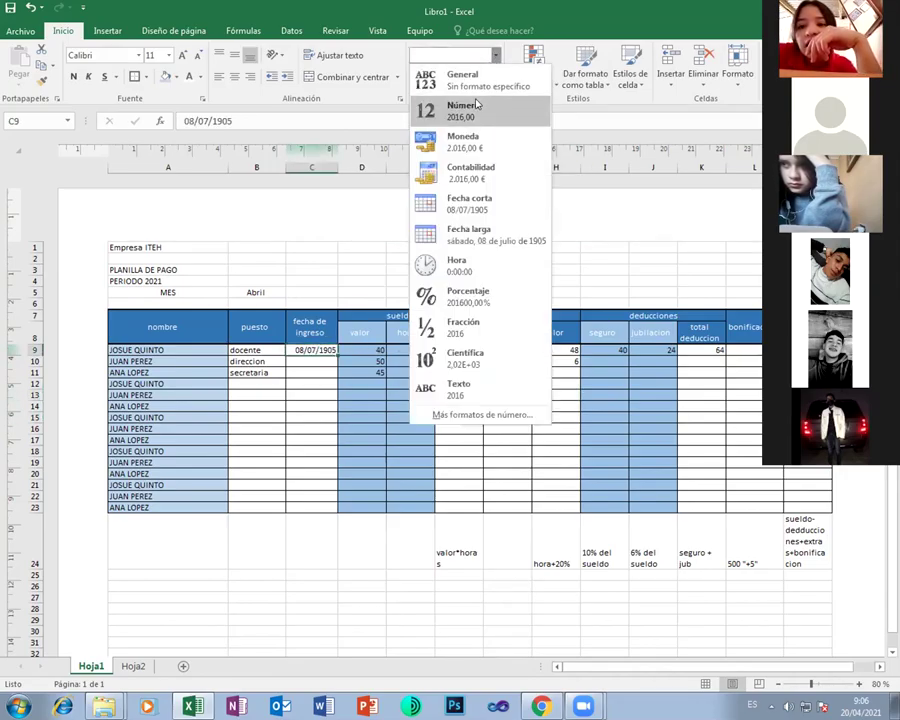
click(465, 80)
click(547, 427)
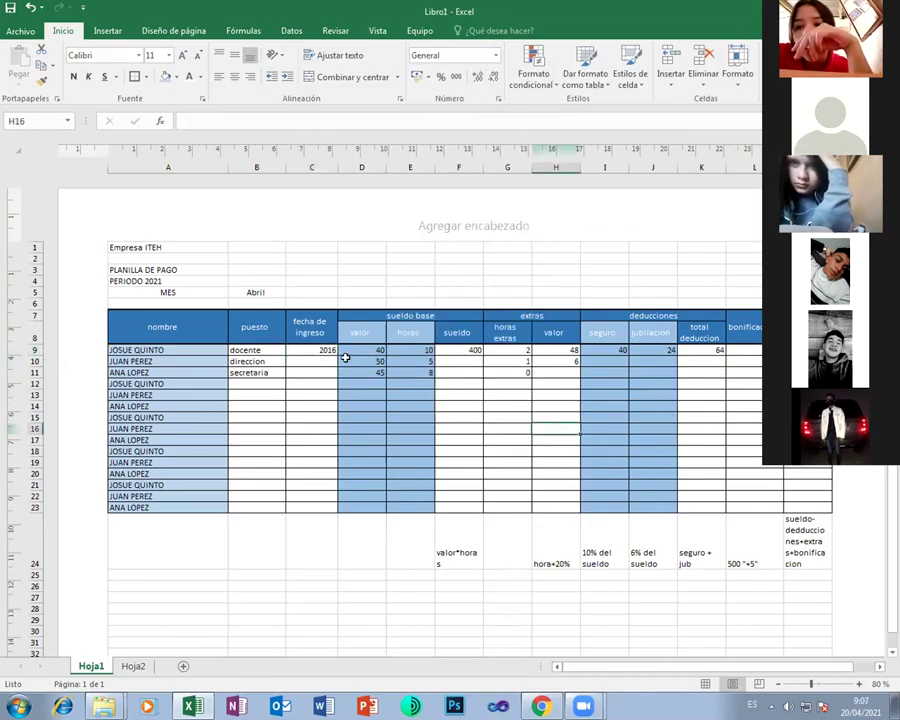
Change the hire year in C9 to 2018
click(334, 349)
text(2)
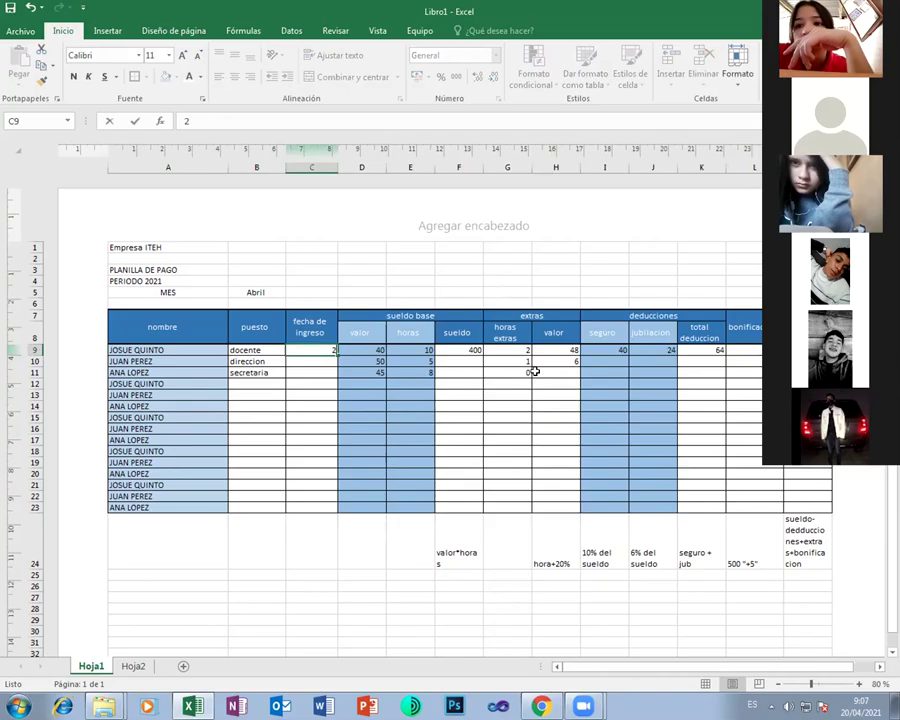
text(018)
key(Return)
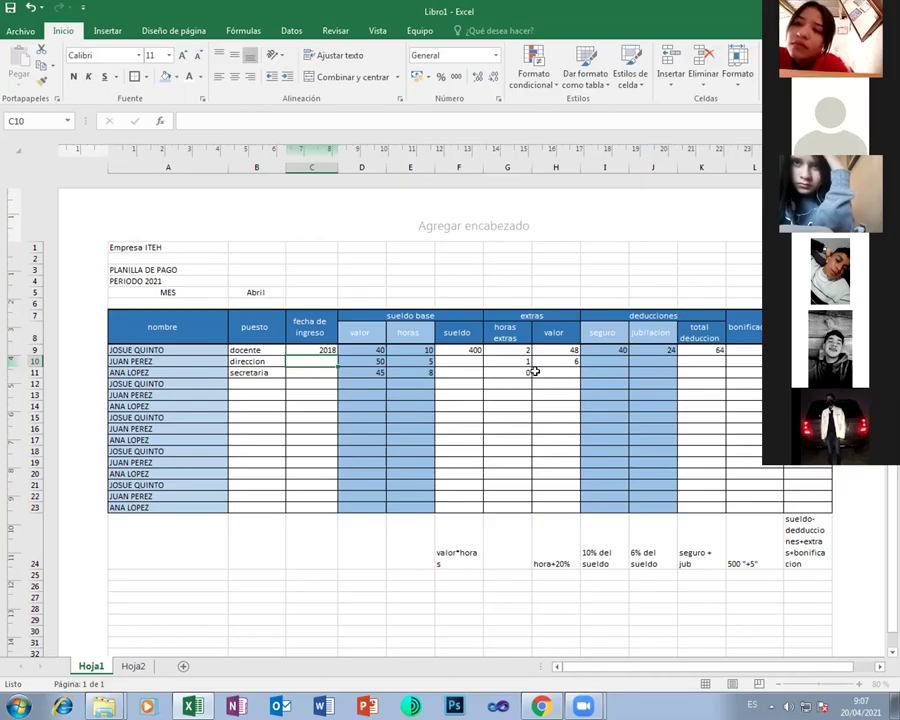
key(Up)
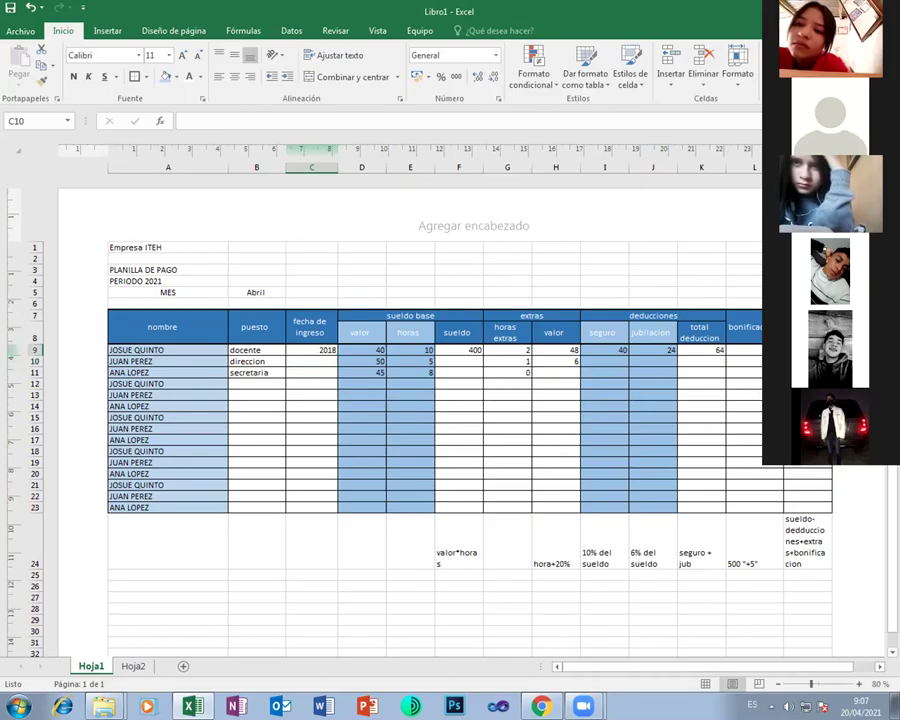
Enter the net pay formula =F9-K9+H9 in M9 for the first employee
text(=)
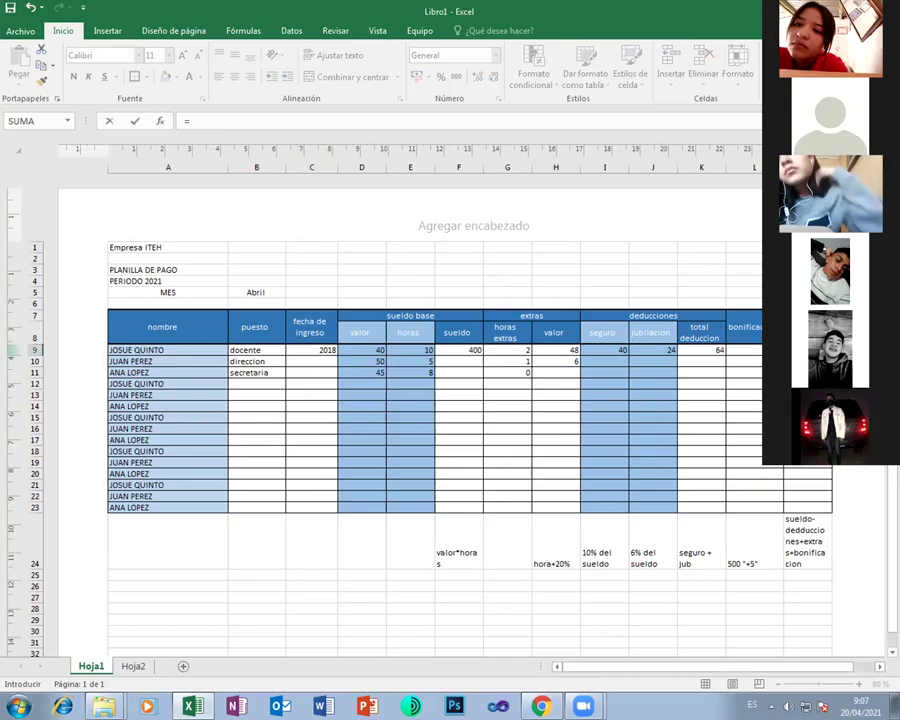
key(Left)
key(Left)
key(Left)
key(Left)
key(Left)
key(Left)
key(Left)
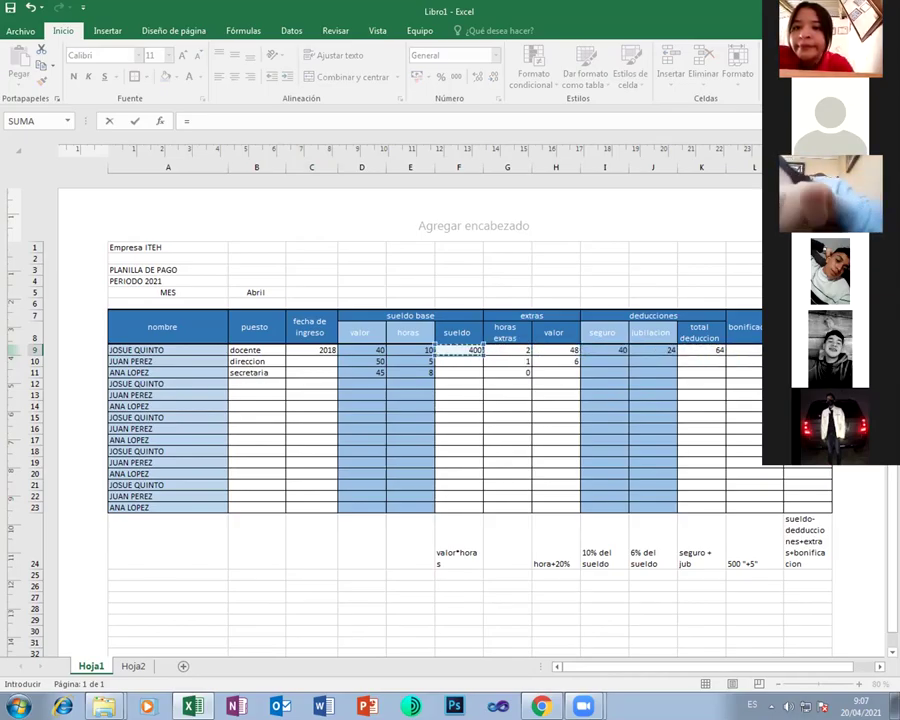
text(-)
key(Left)
key(Left)
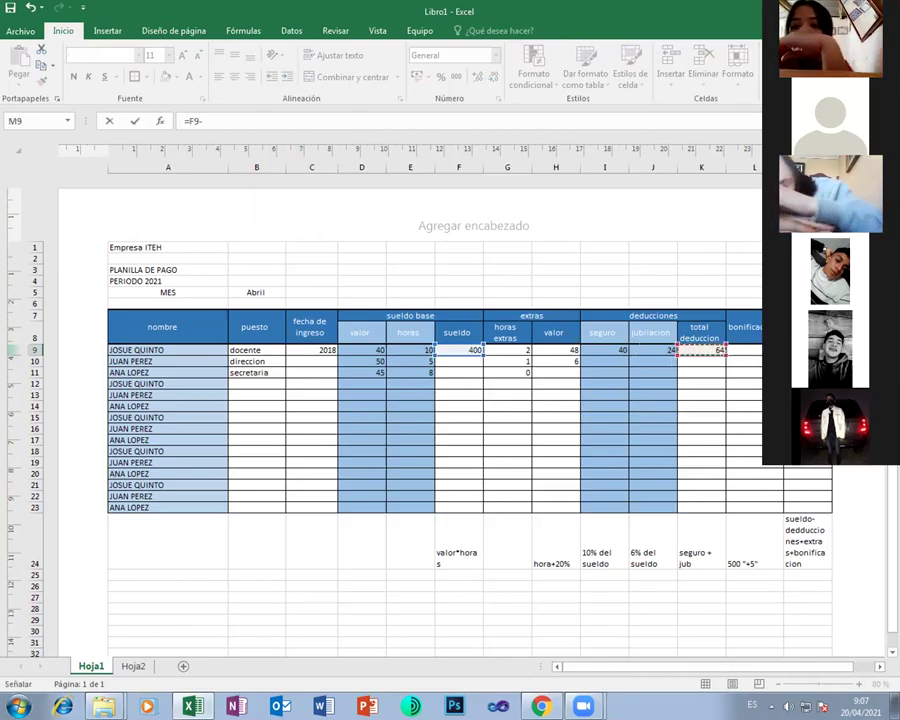
text(+)
key(Left)
key(Left)
key(Left)
key(Left)
key(Left)
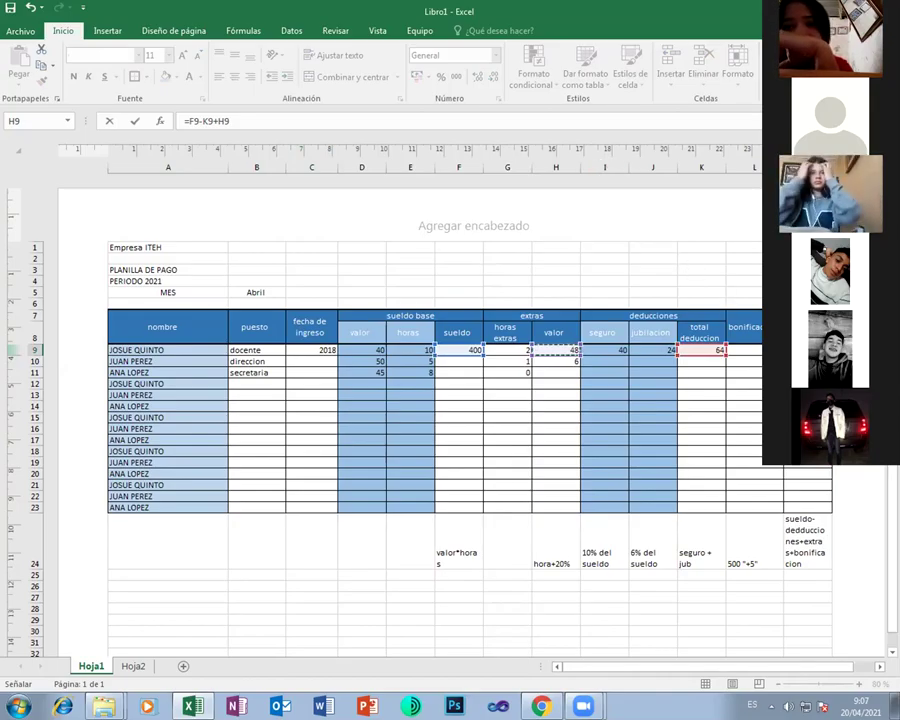
key(Return)
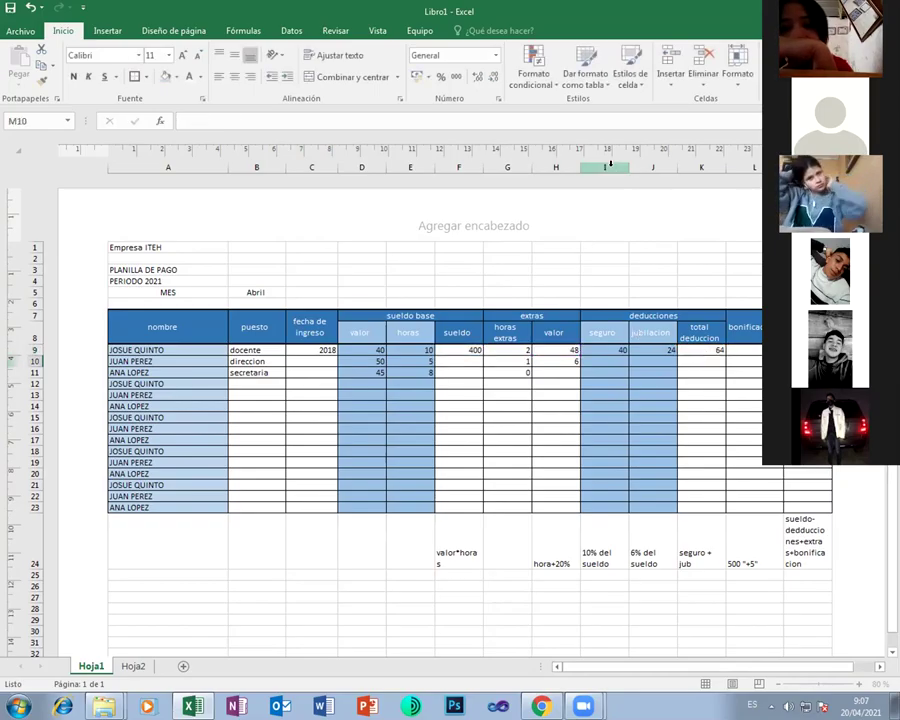
Insert a blank column I before deducciones and head it 'total' in I8
right_click(608, 167)
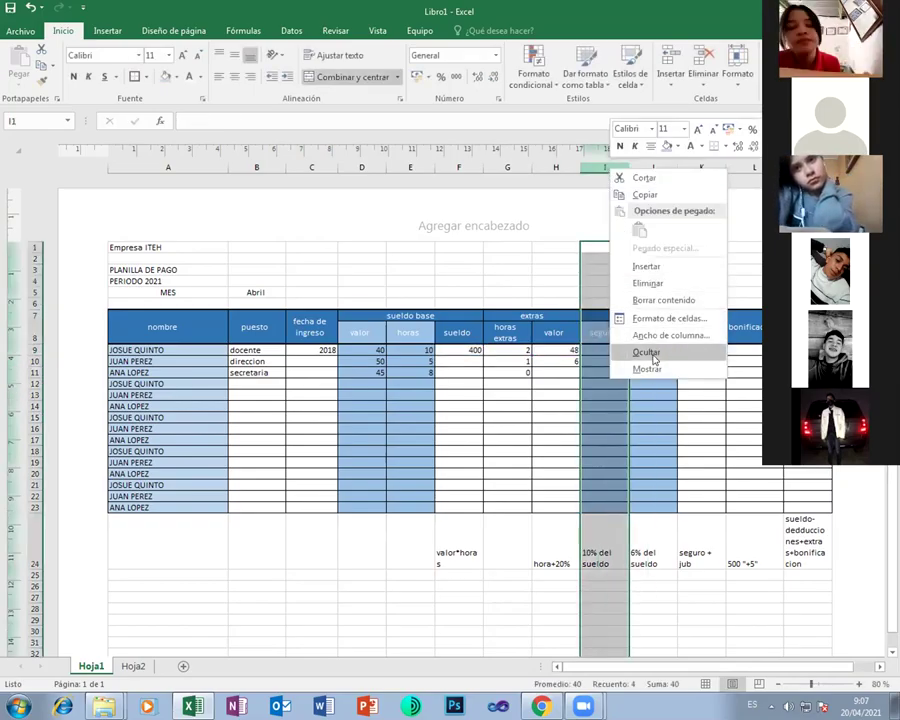
key(Escape)
key(ctrl+plus)
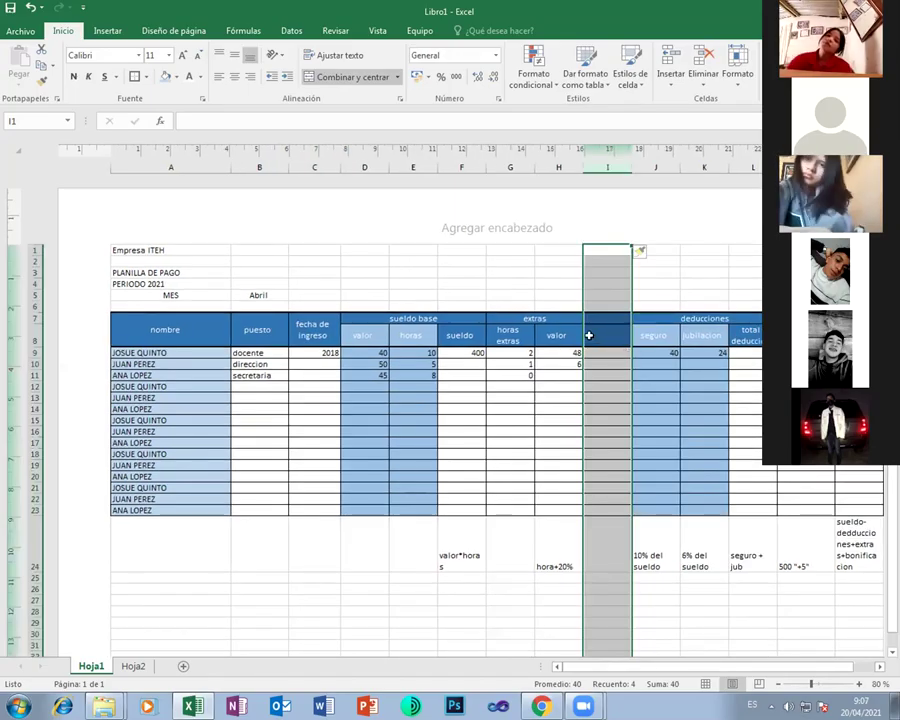
click(604, 334)
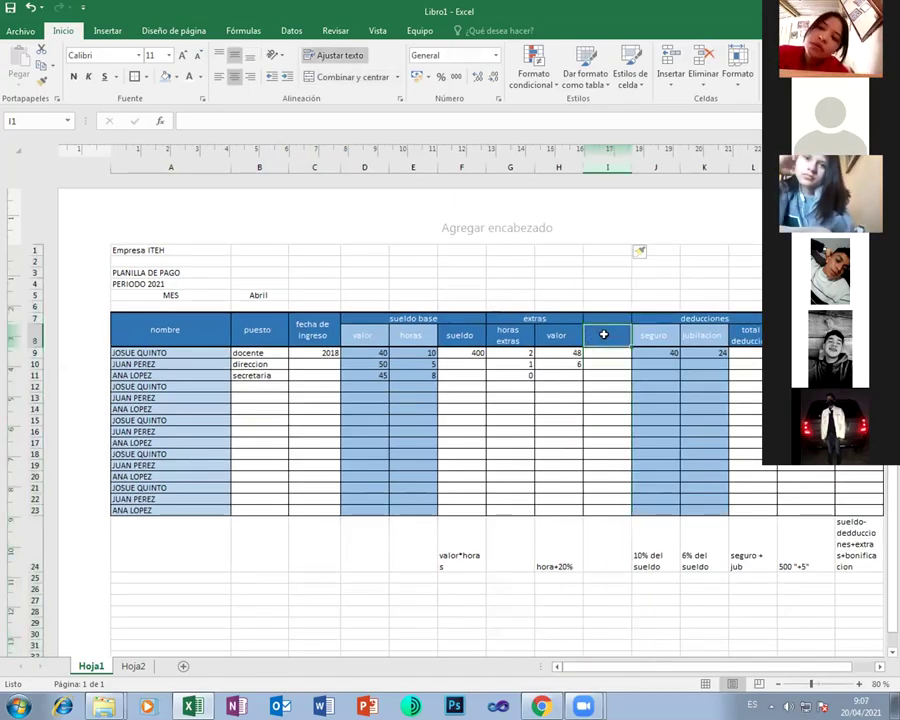
text(tp)
key(BackSpace)
text(o)
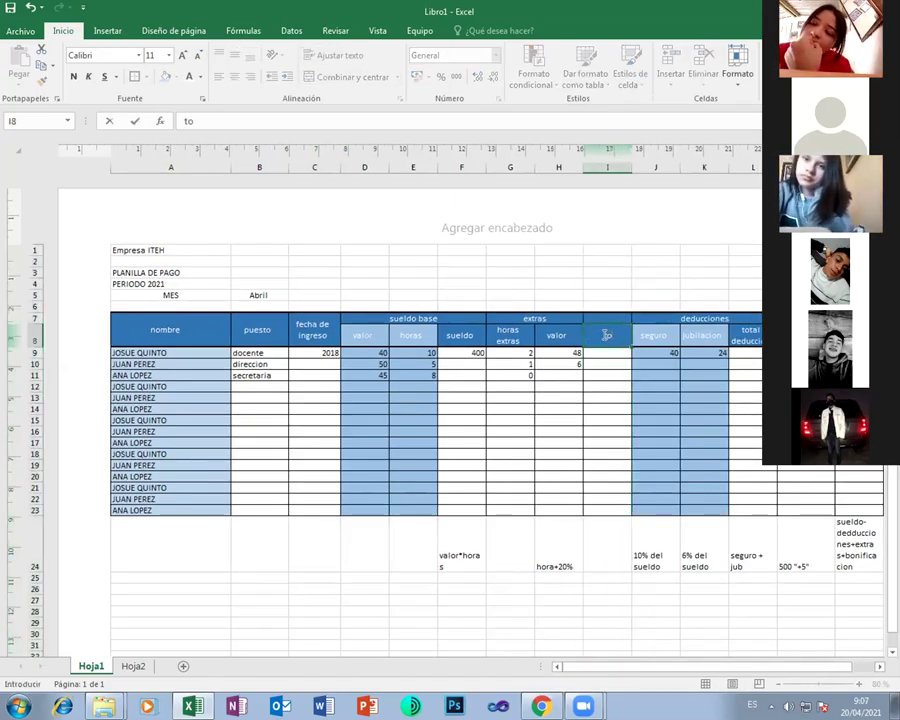
text(tal)
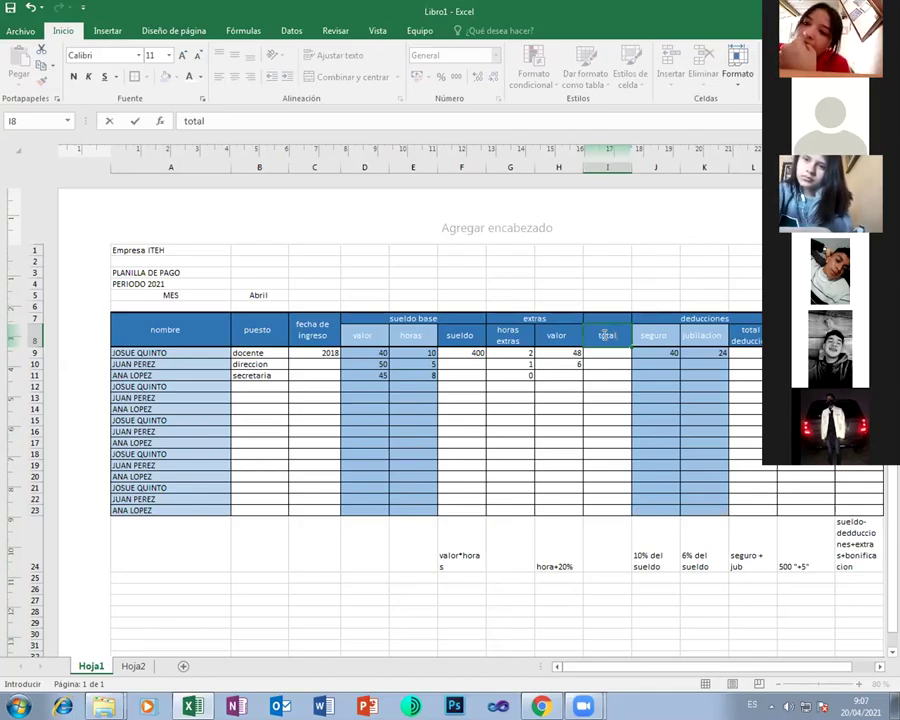
Add the note 'hoaras extras*valor' in I24 beneath the new total column
click(600, 553)
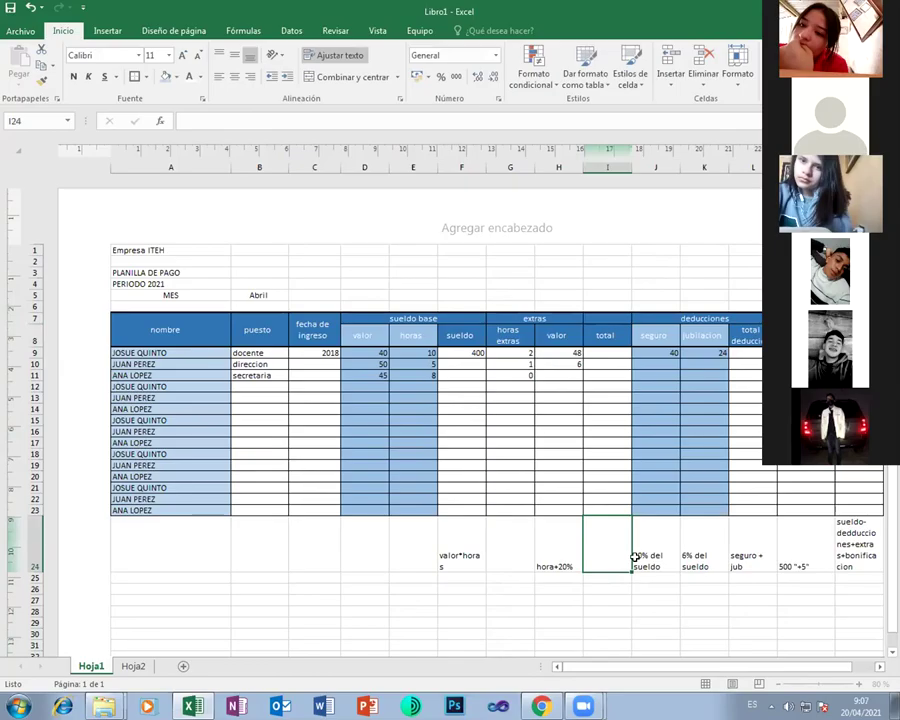
text(hoara)
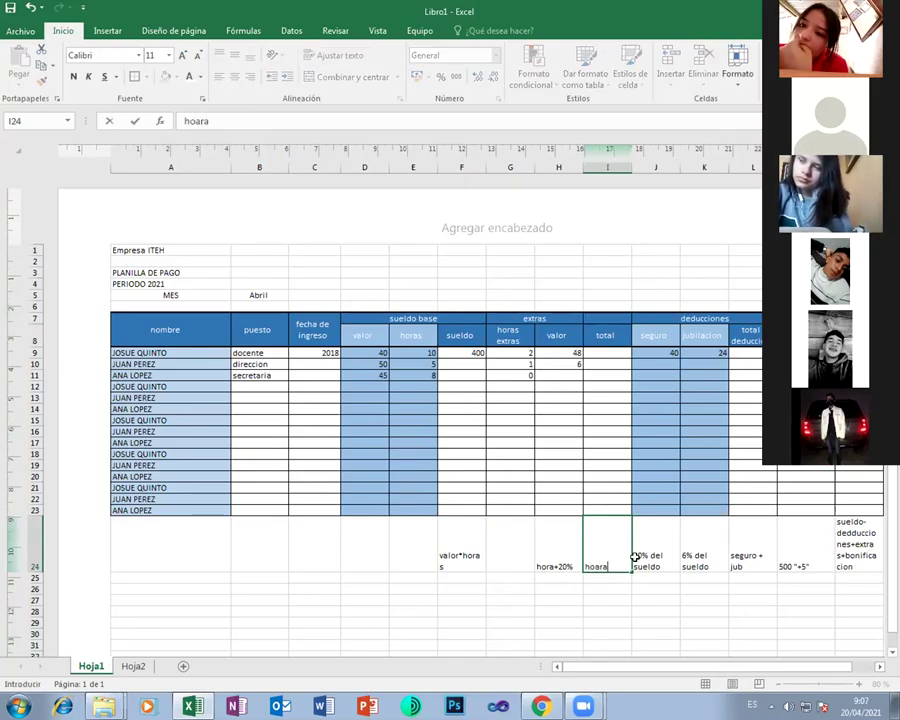
text(s extras)
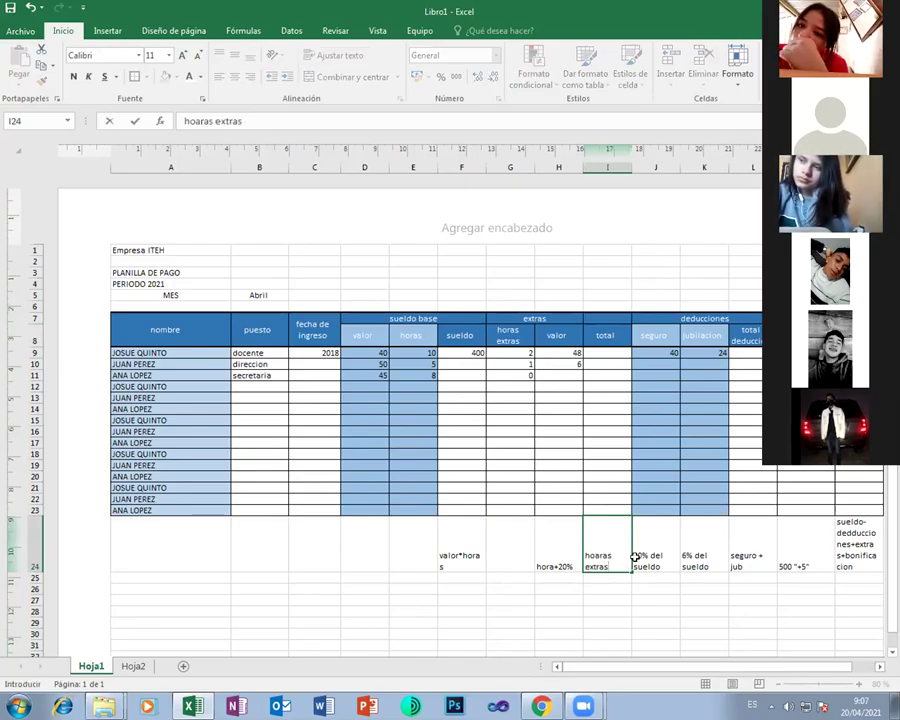
text(*valor)
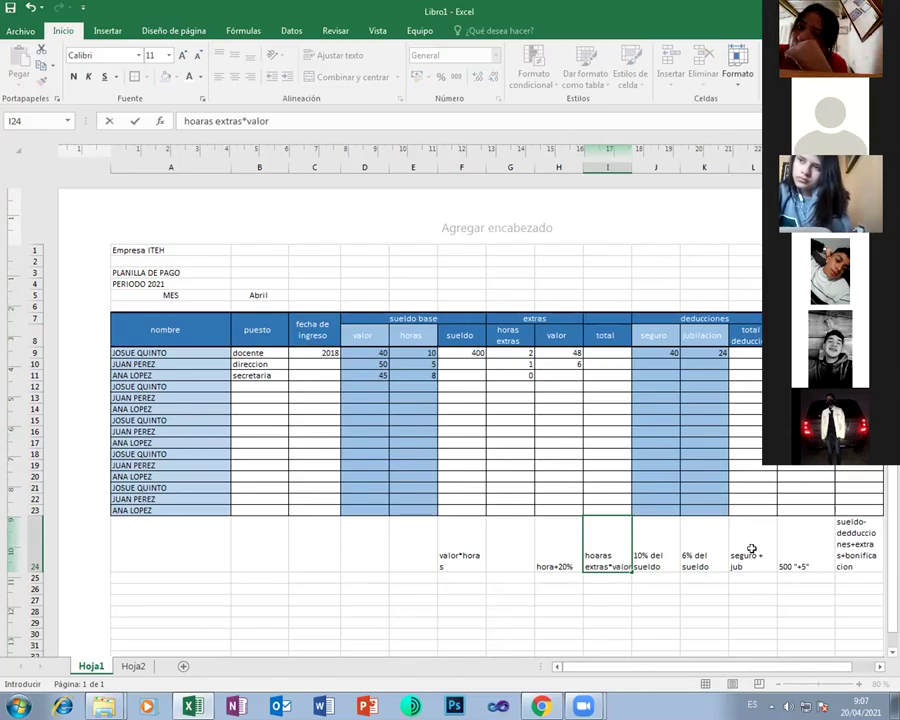
click(605, 356)
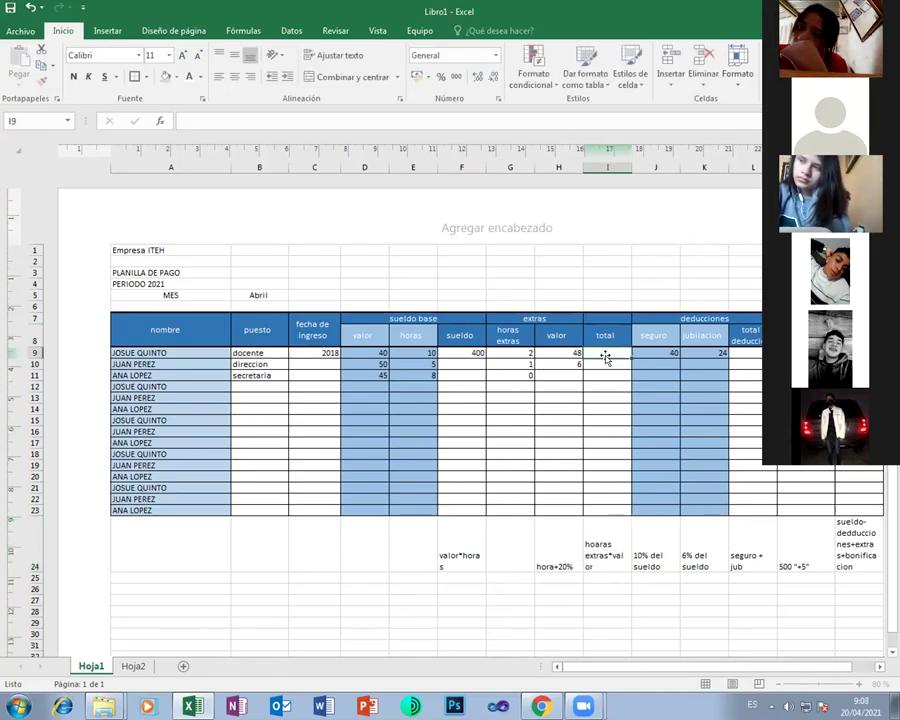
Enter =G9*H9 in I9 to total the extra hours times their value
text(=)
key(Left)
key(Left)
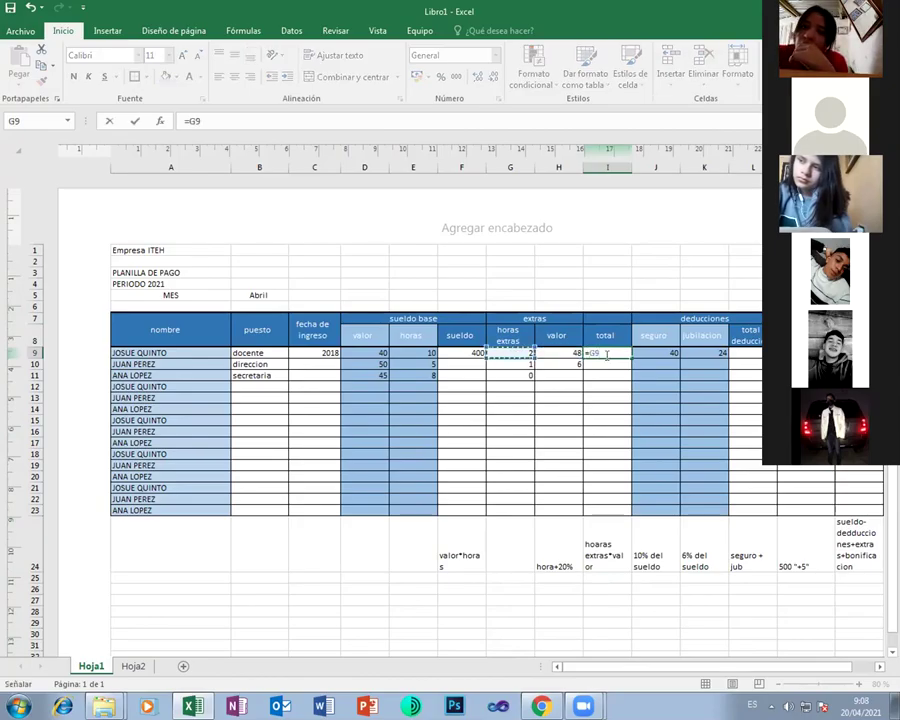
text(*)
key(Left)
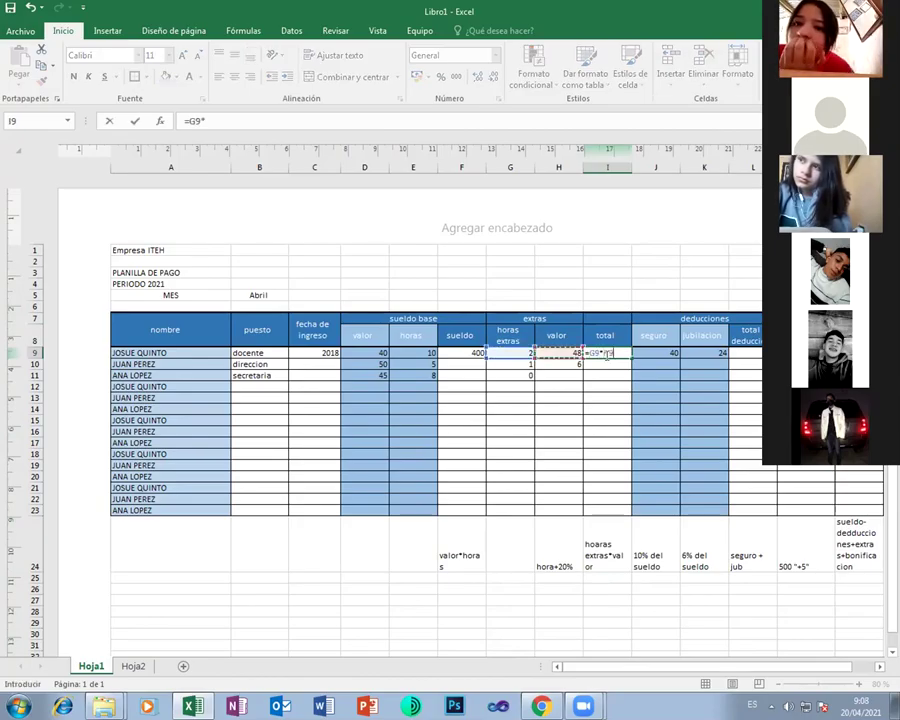
key(Return)
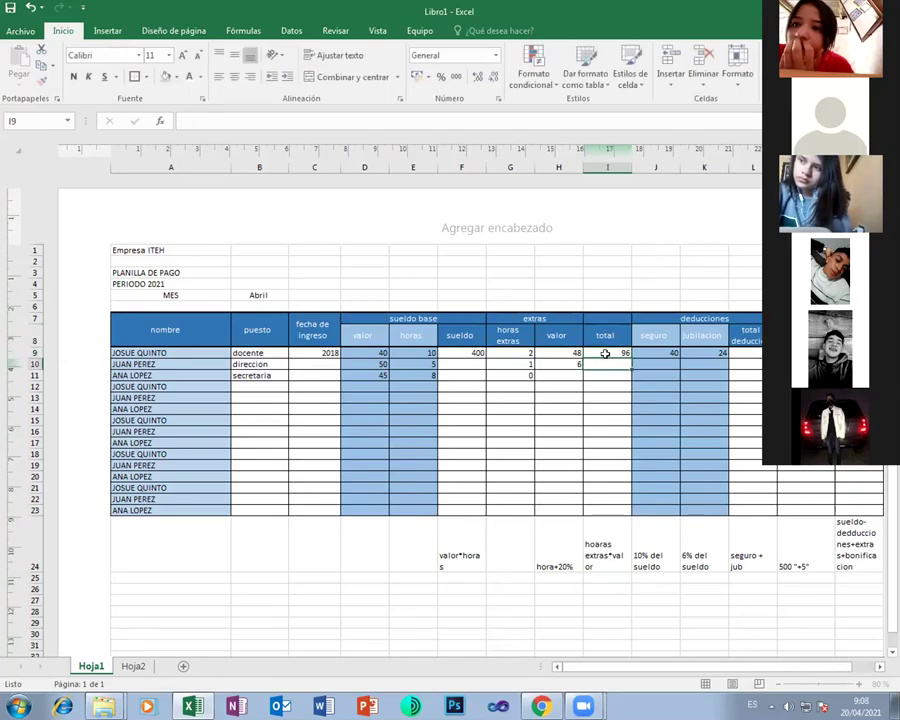
Update the N9 net pay formula to =F9-L9+I9+H9
click(859, 353)
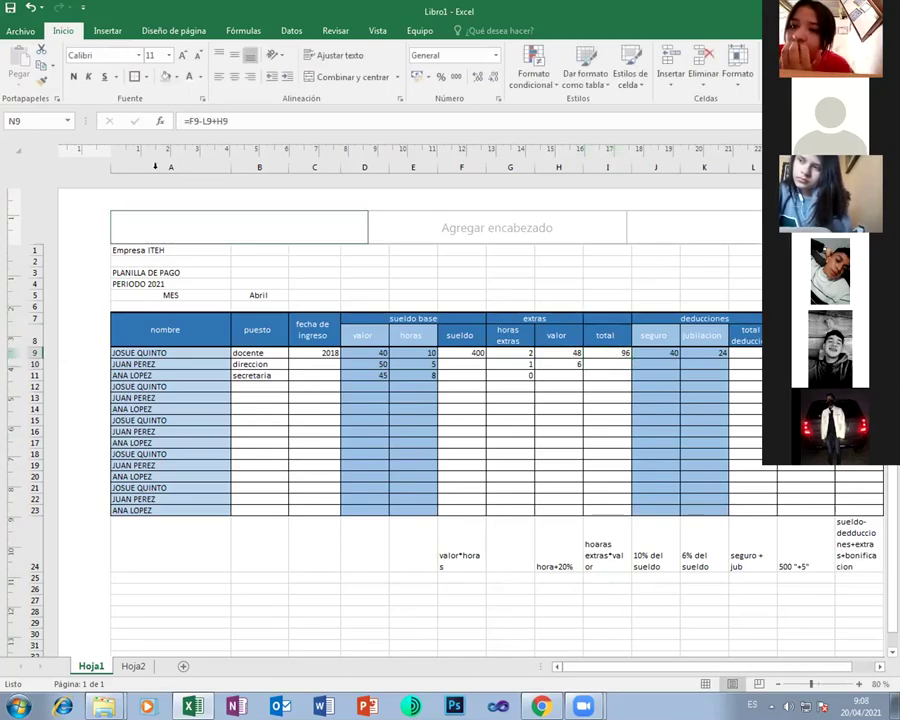
click(247, 118)
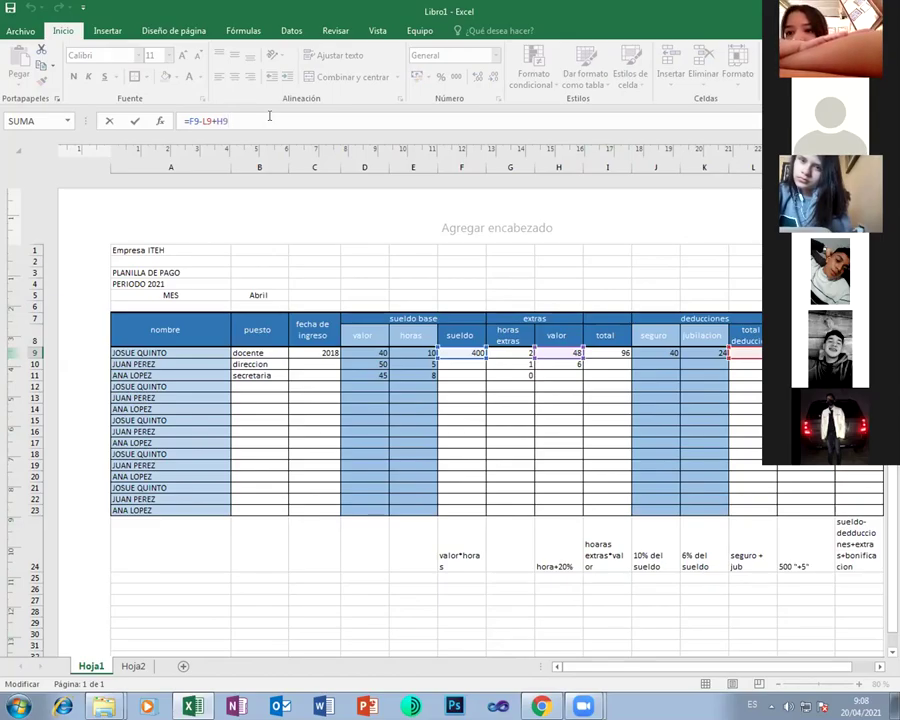
key(BackSpace)
key(BackSpace)
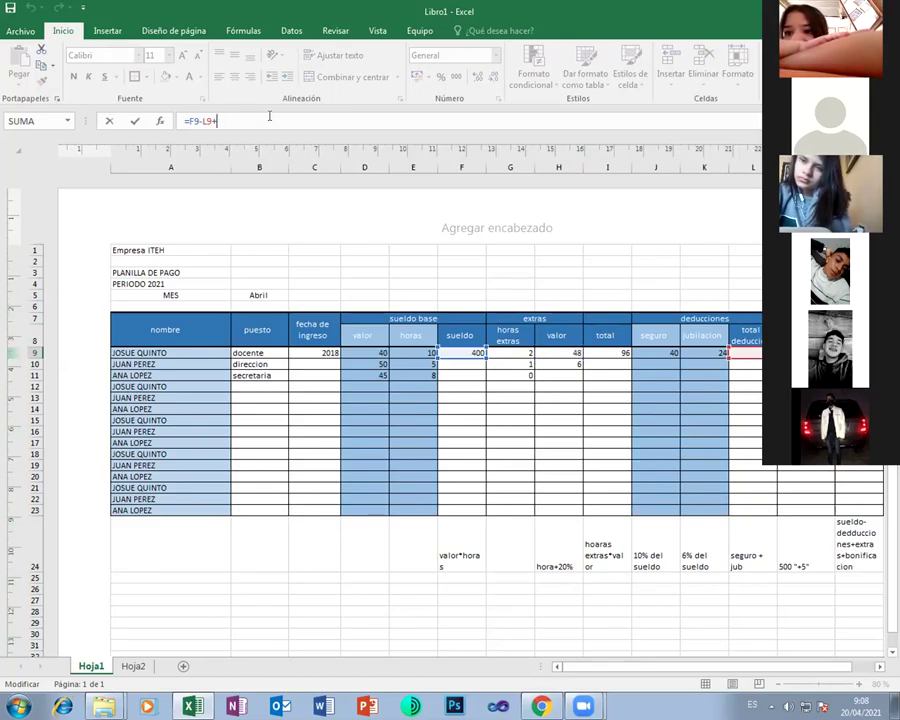
click(605, 349)
text(+)
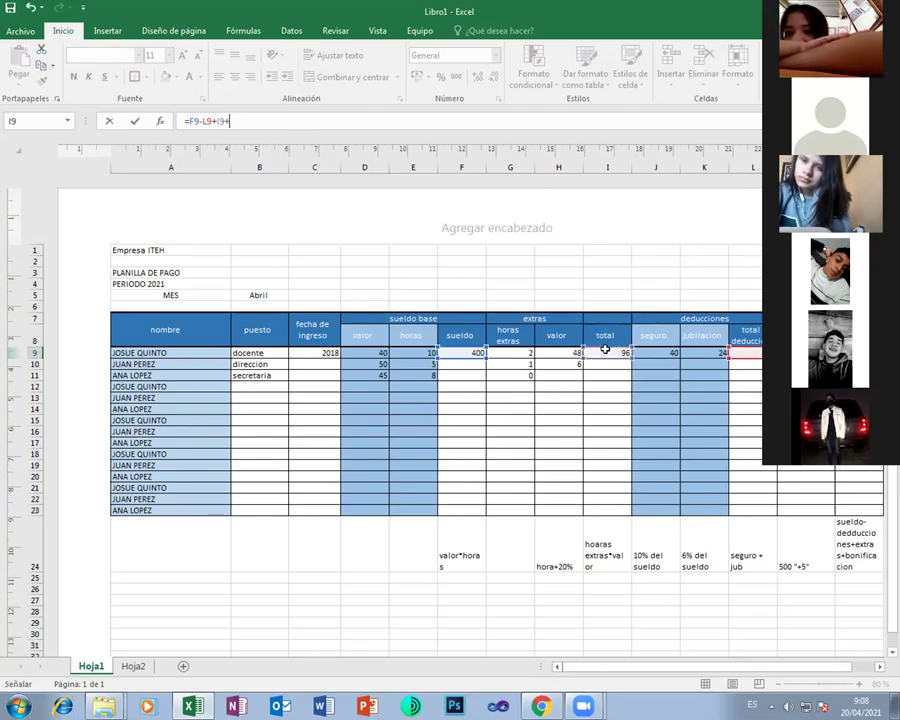
text(H9)
key(Return)
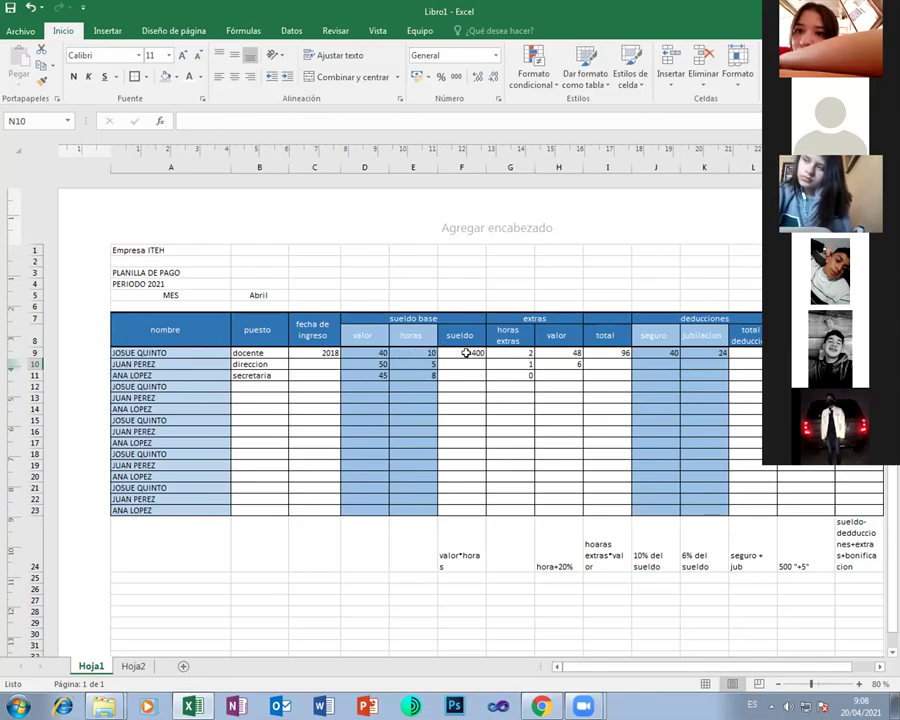
Fill F9, H9, I9 and J9:K9 with yellow
click(466, 353)
click(173, 78)
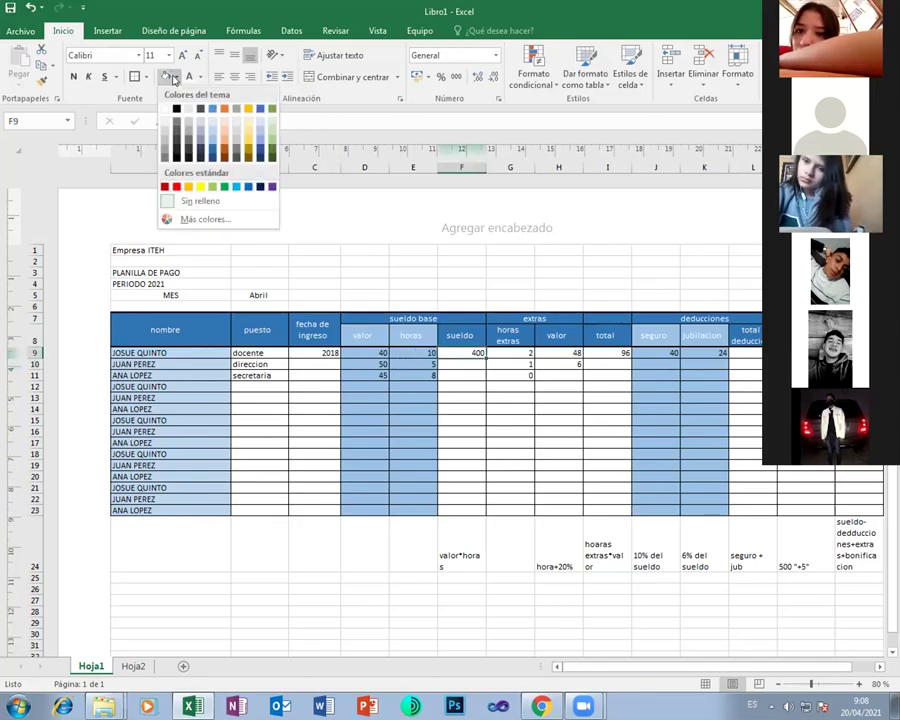
click(198, 181)
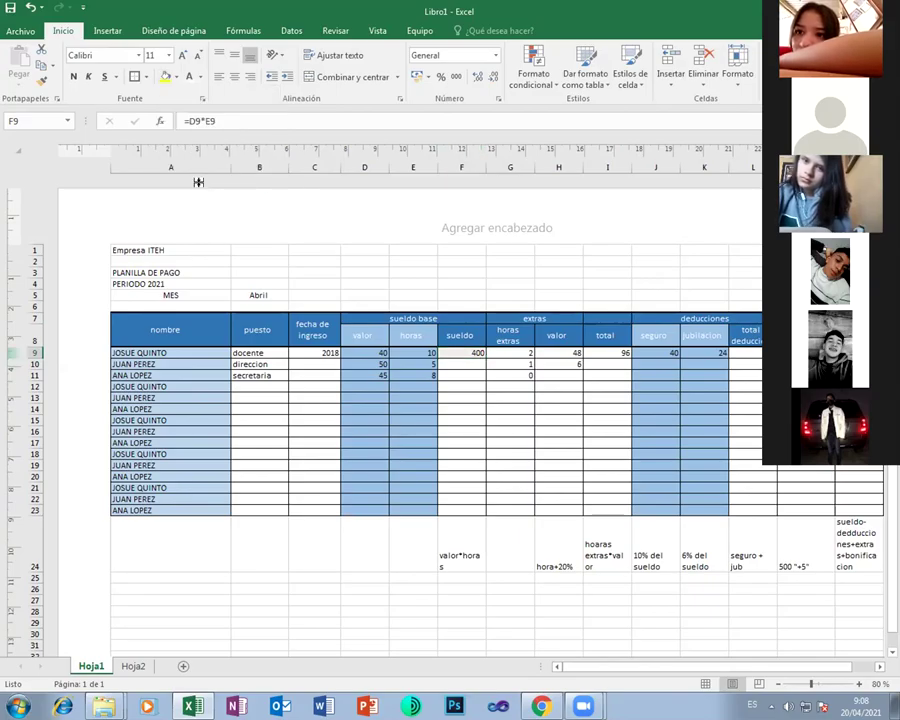
click(545, 353)
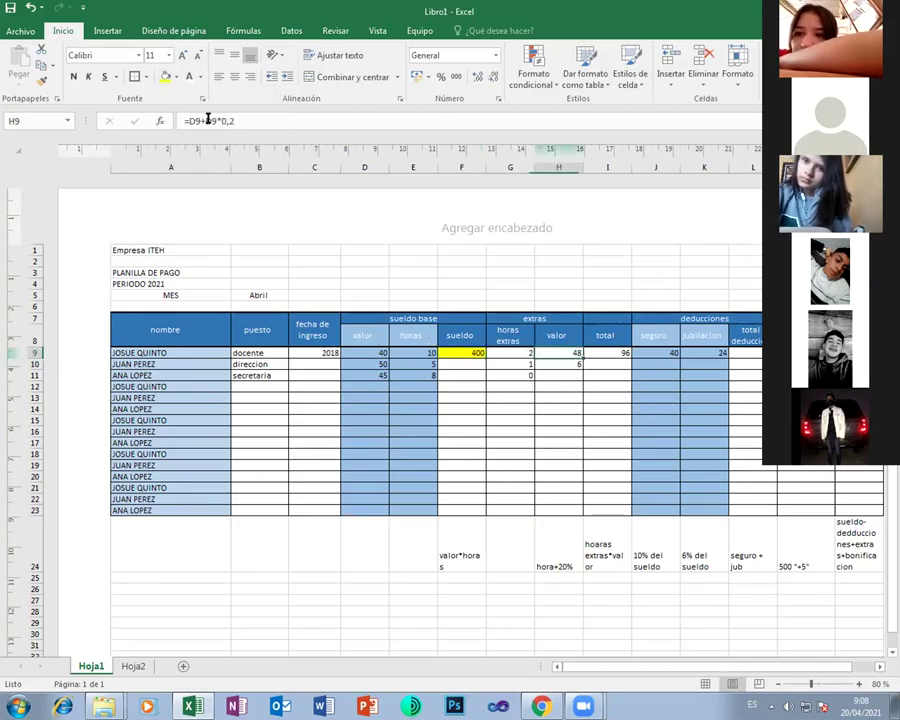
click(163, 78)
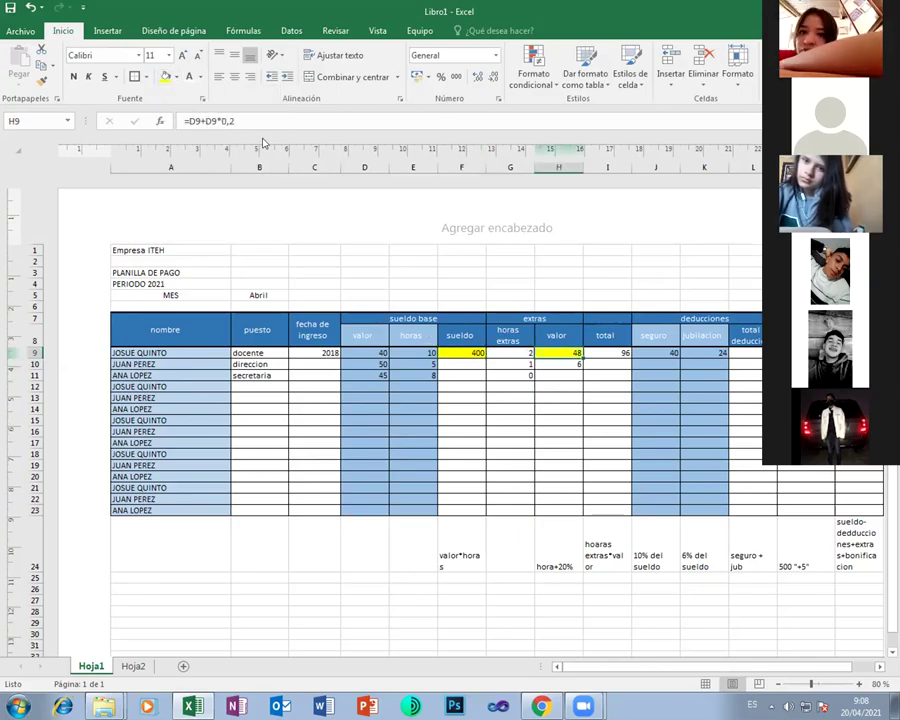
click(607, 353)
click(165, 77)
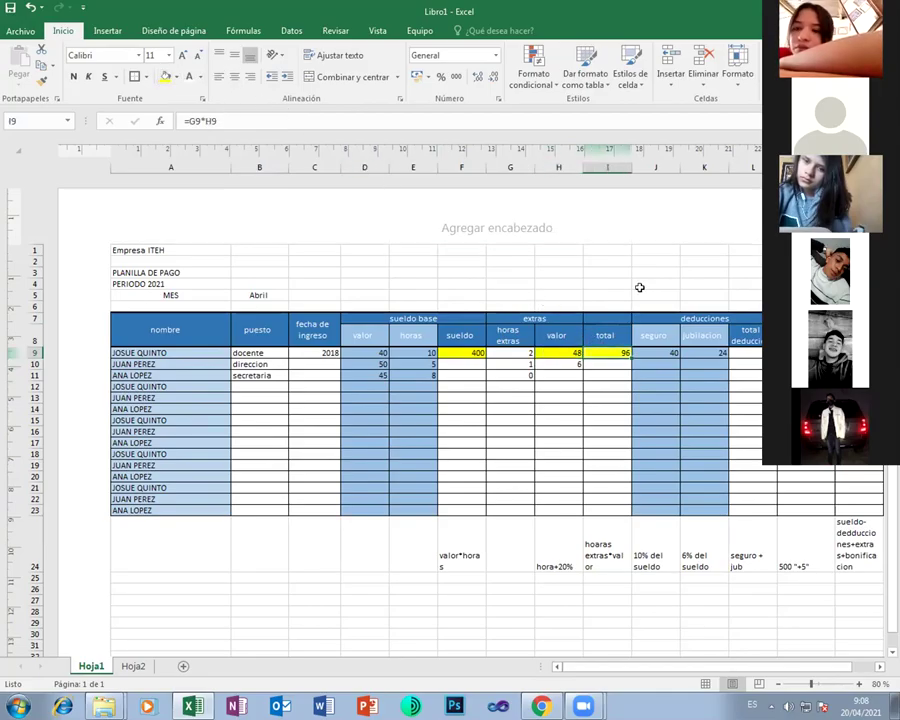
drag(655, 354, 850, 364)
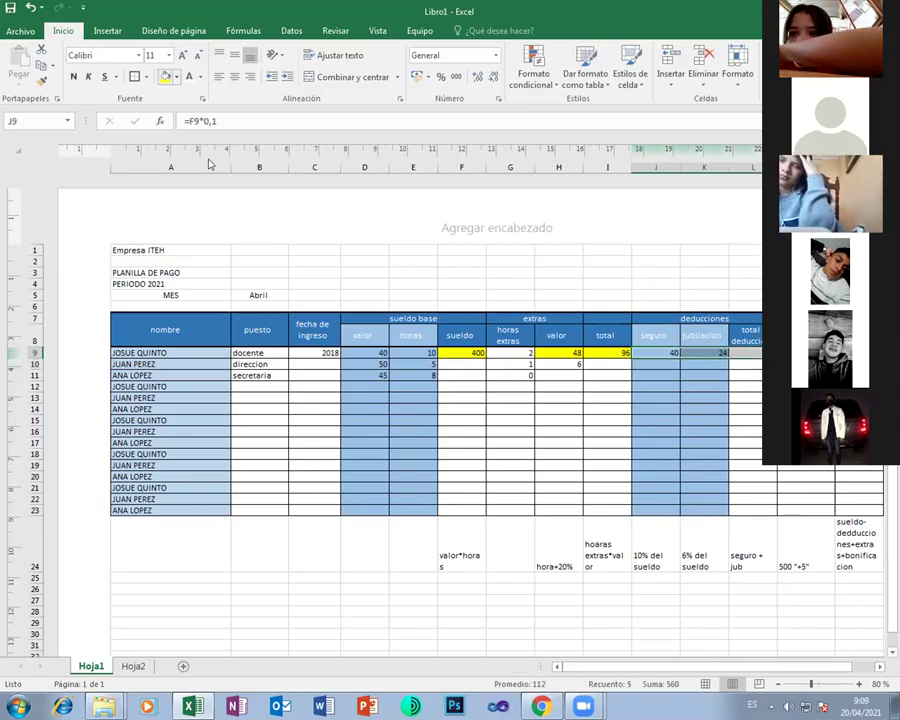
click(165, 76)
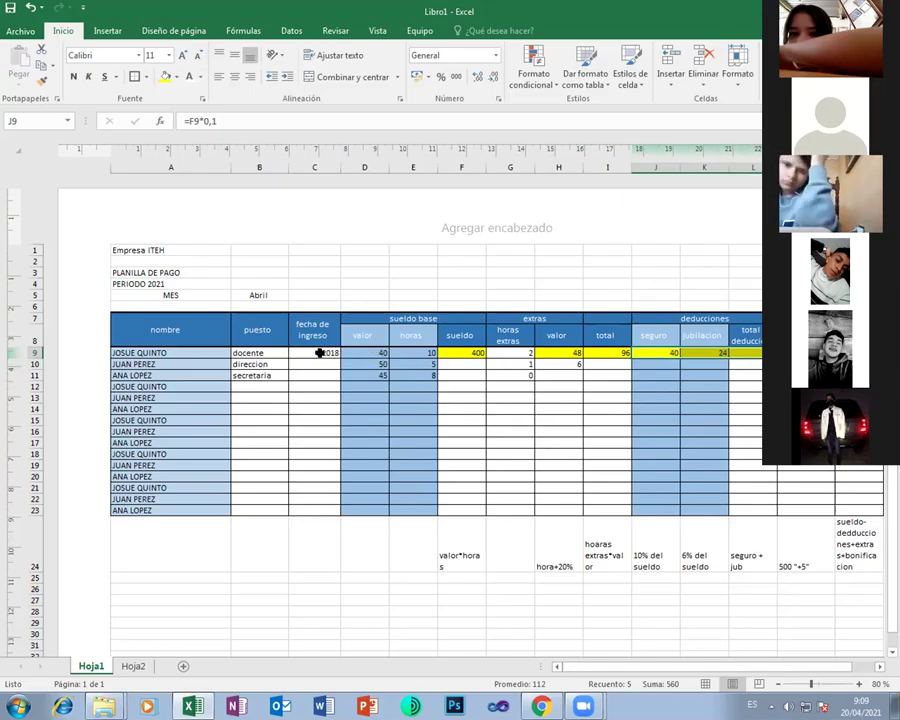
Check the values in cells C9, D9 and G9
click(320, 352)
click(357, 353)
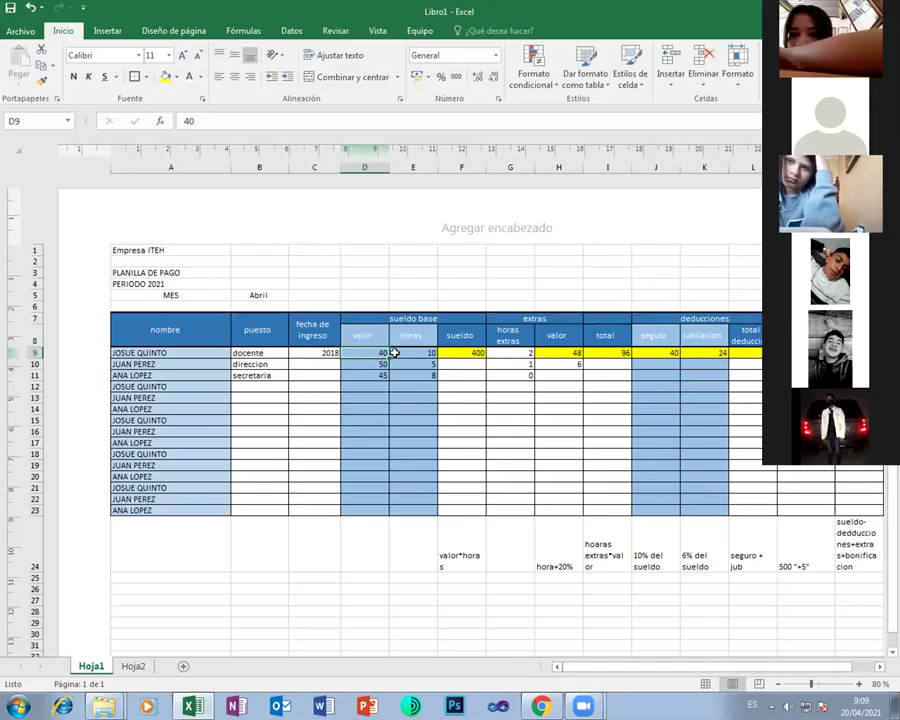
click(512, 353)
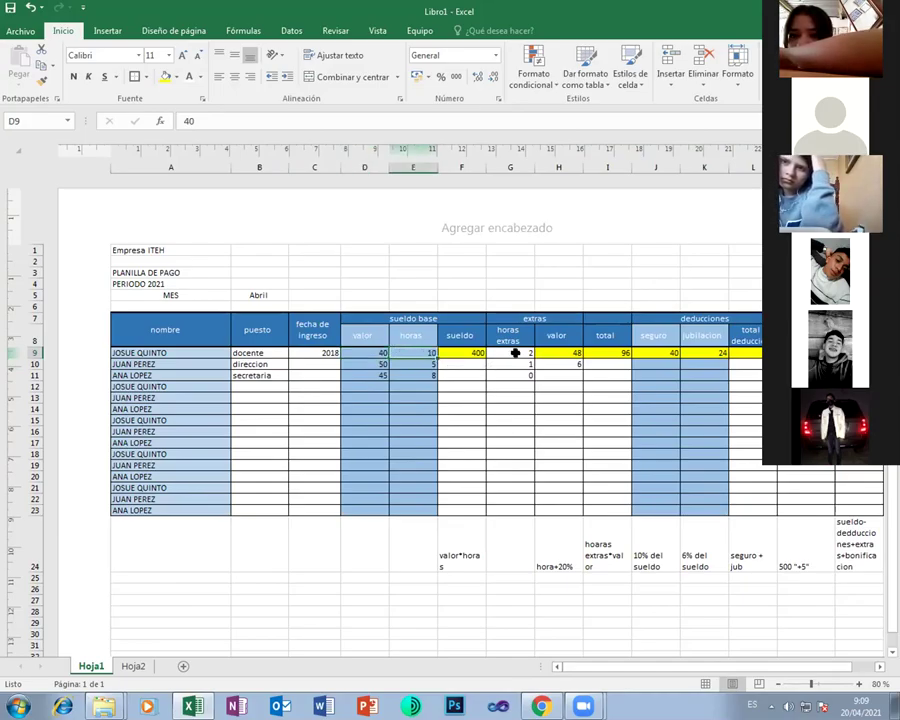
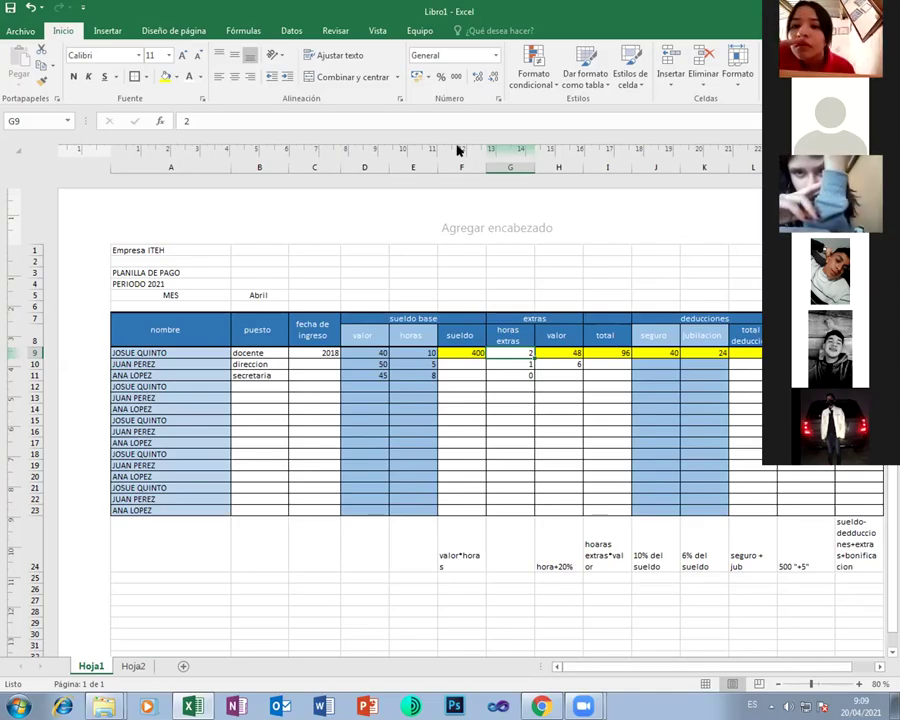
Copy the puestos and valor table (A1:B5) on Hoja2
key(ctrl+Page_Down)
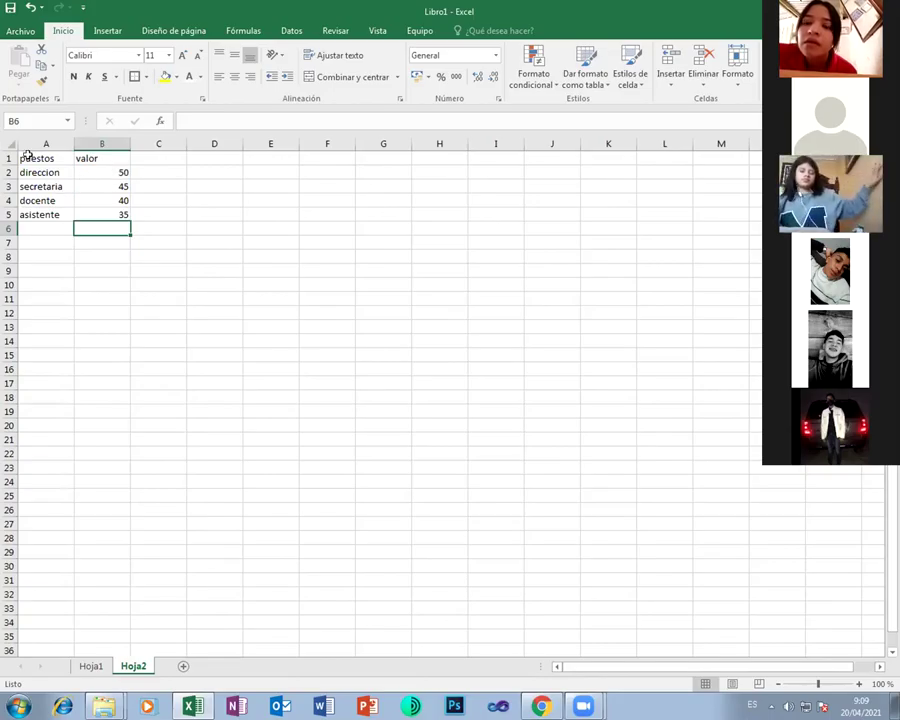
drag(46, 157, 88, 213)
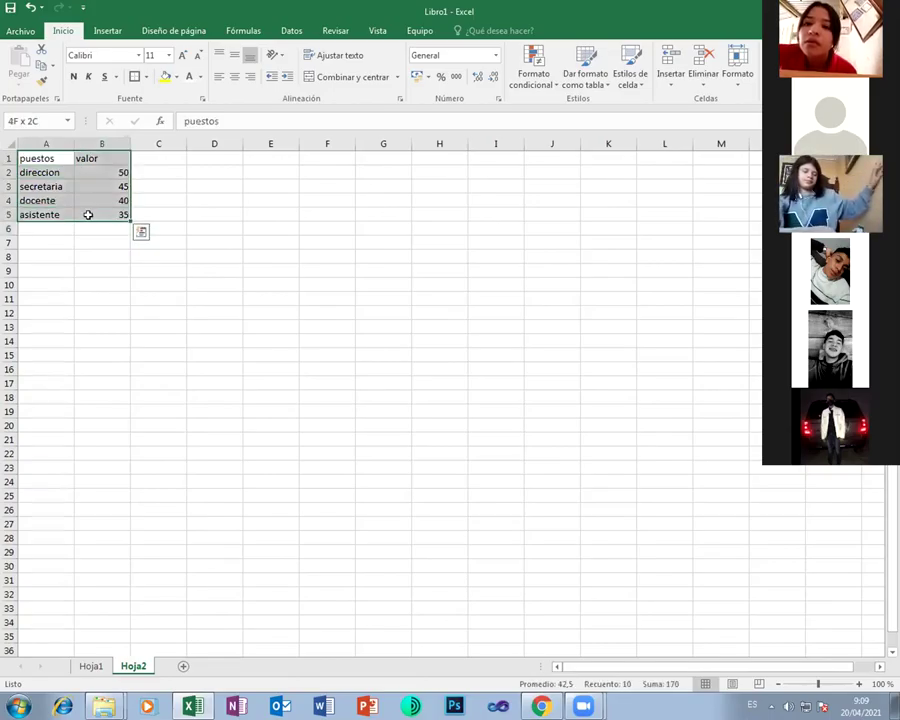
key(ctrl+c)
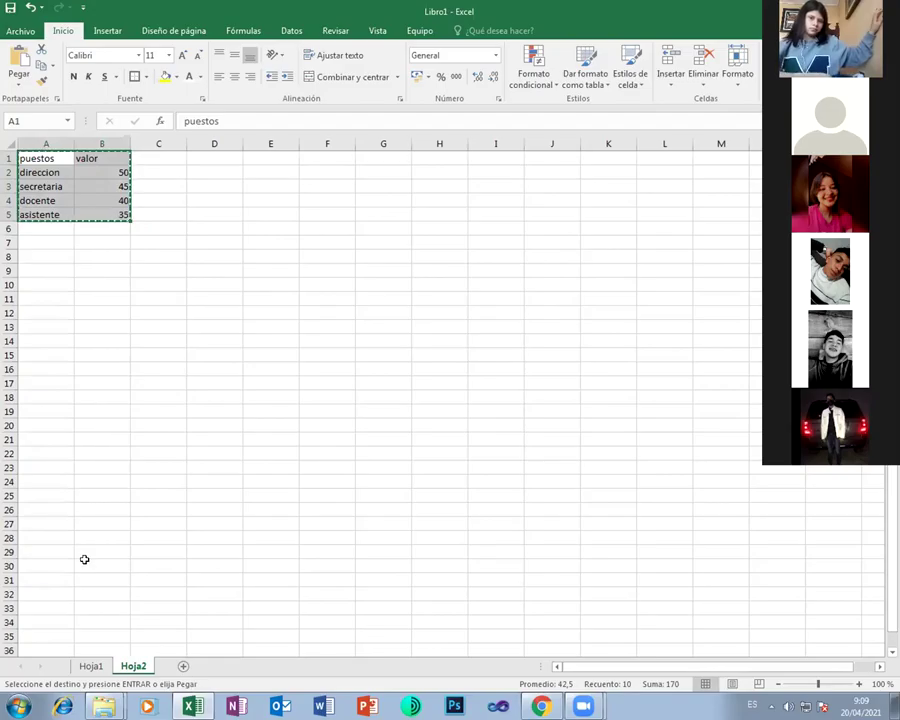
Paste the puestos and valor list into Hoja1 at A25, below the payroll table
click(91, 666)
click(151, 567)
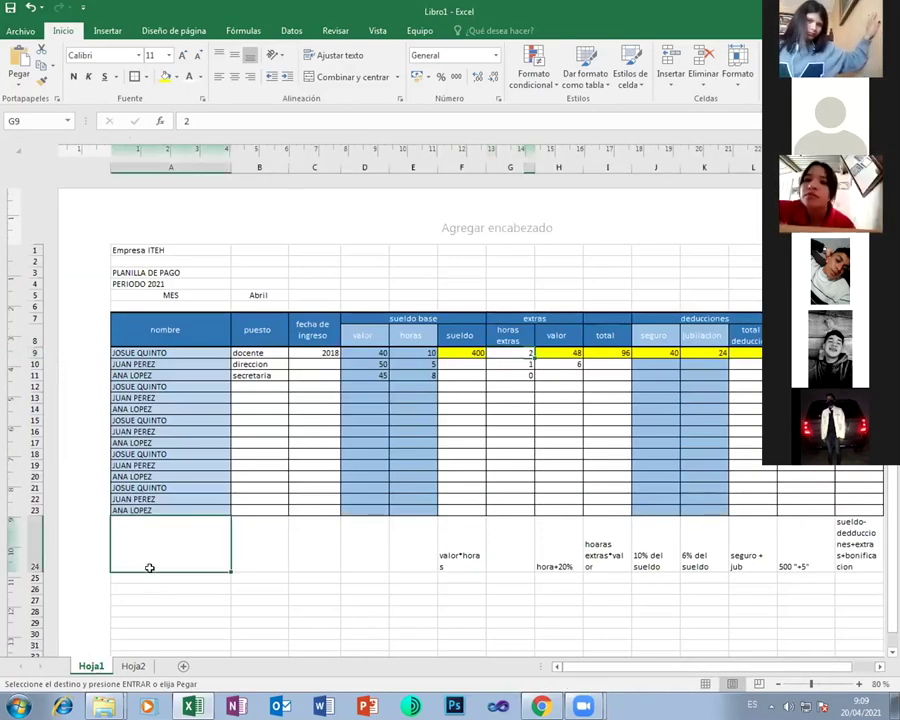
drag(157, 589, 157, 581)
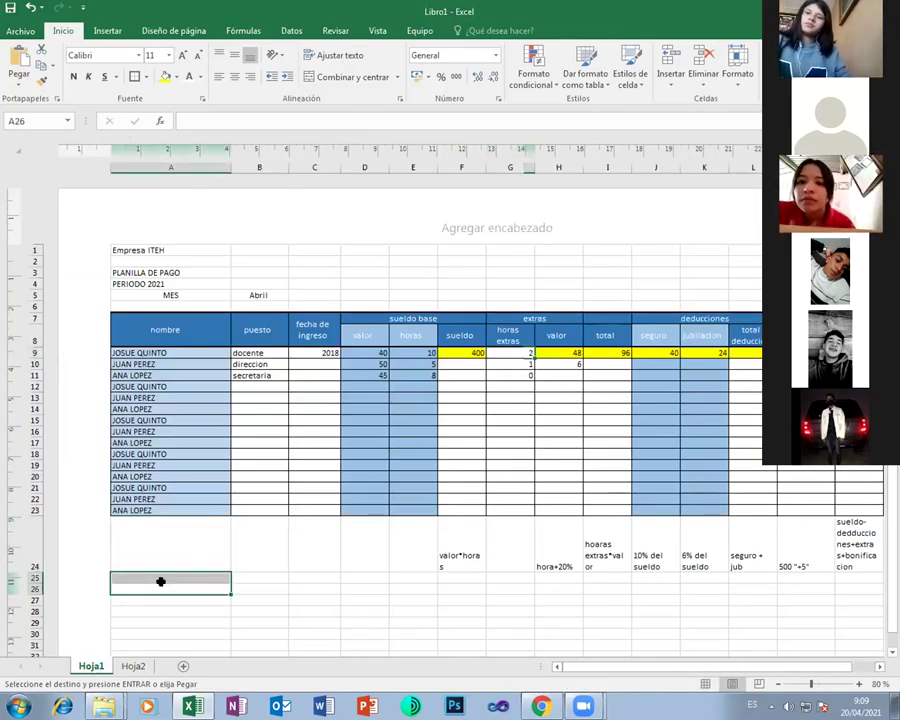
key(ctrl+v)
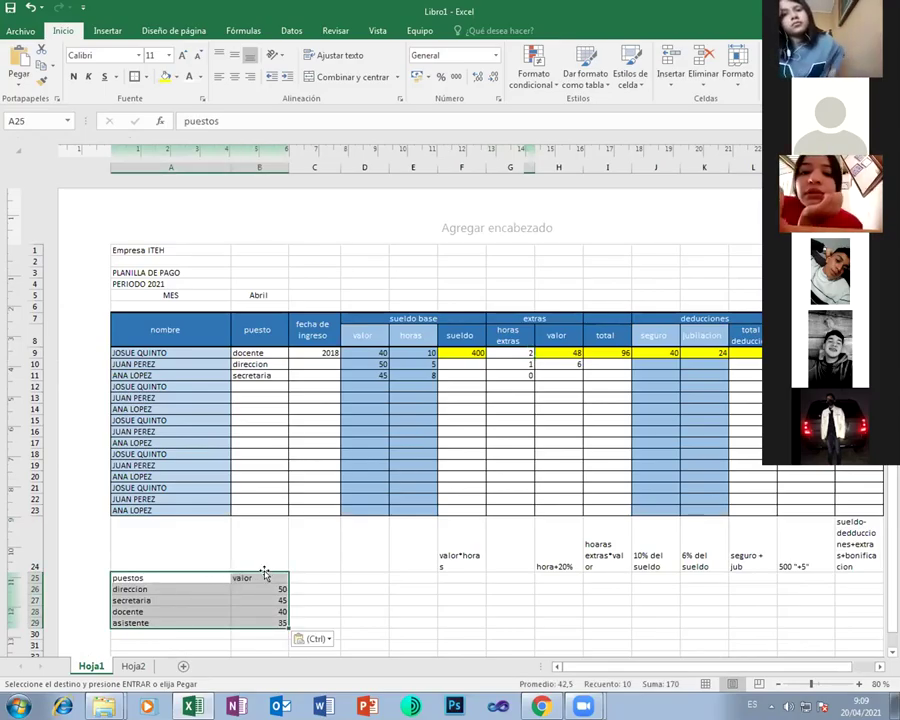
click(293, 548)
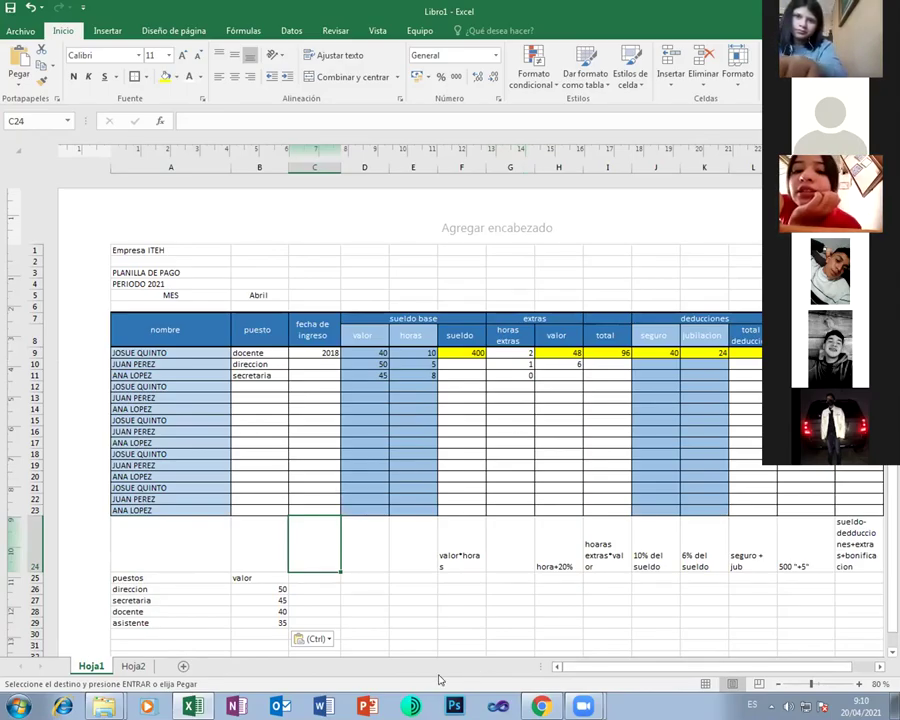
click(210, 541)
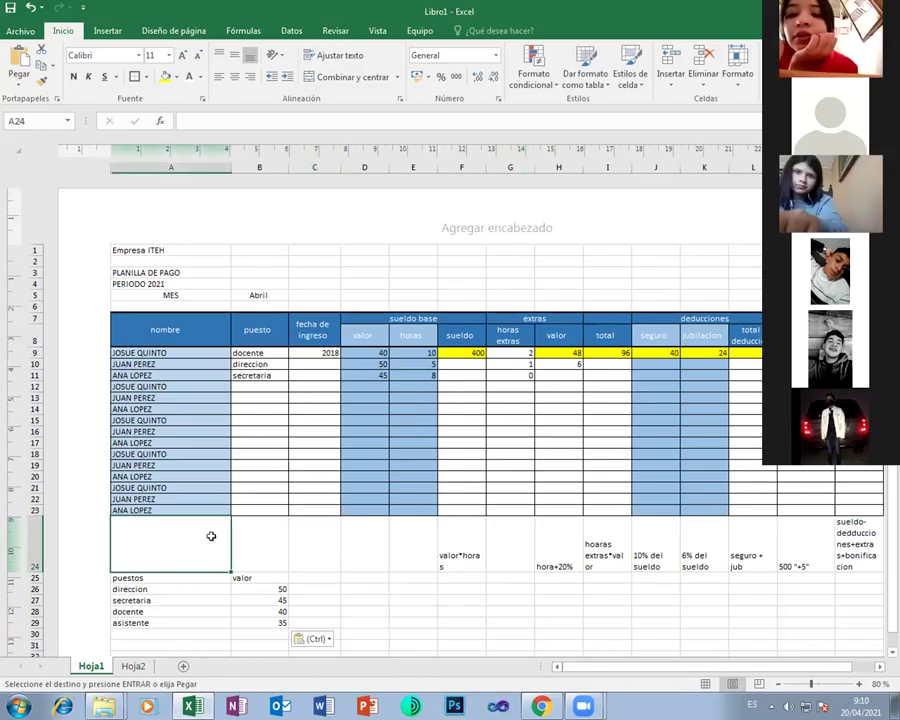
drag(211, 536, 314, 362)
Enter hire year 2016 in C10 and 2015 in C11, correcting C11's entry
click(314, 362)
text(2018)
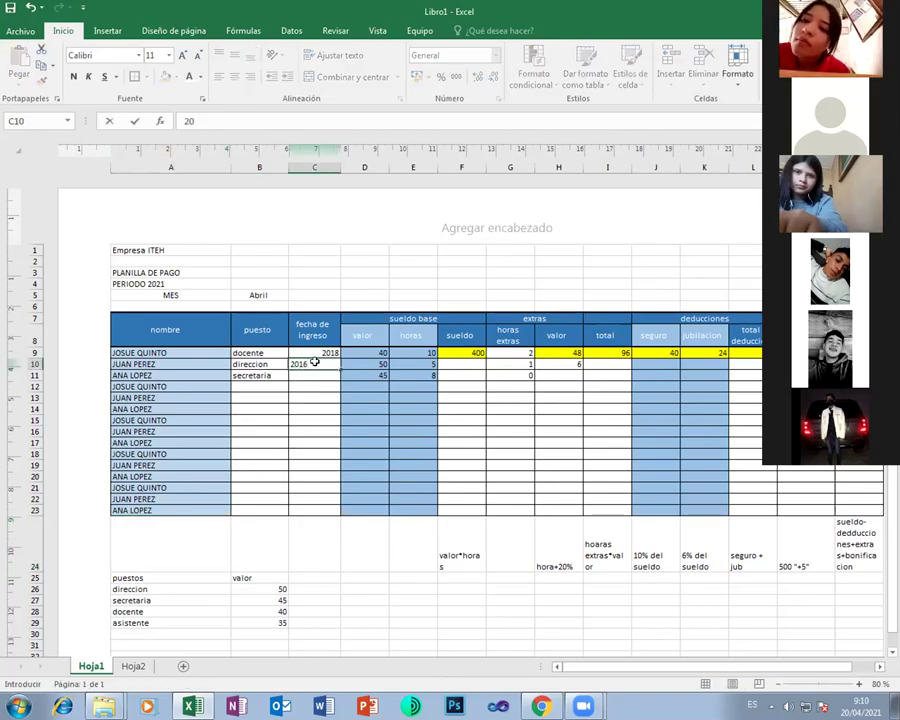
key(Return)
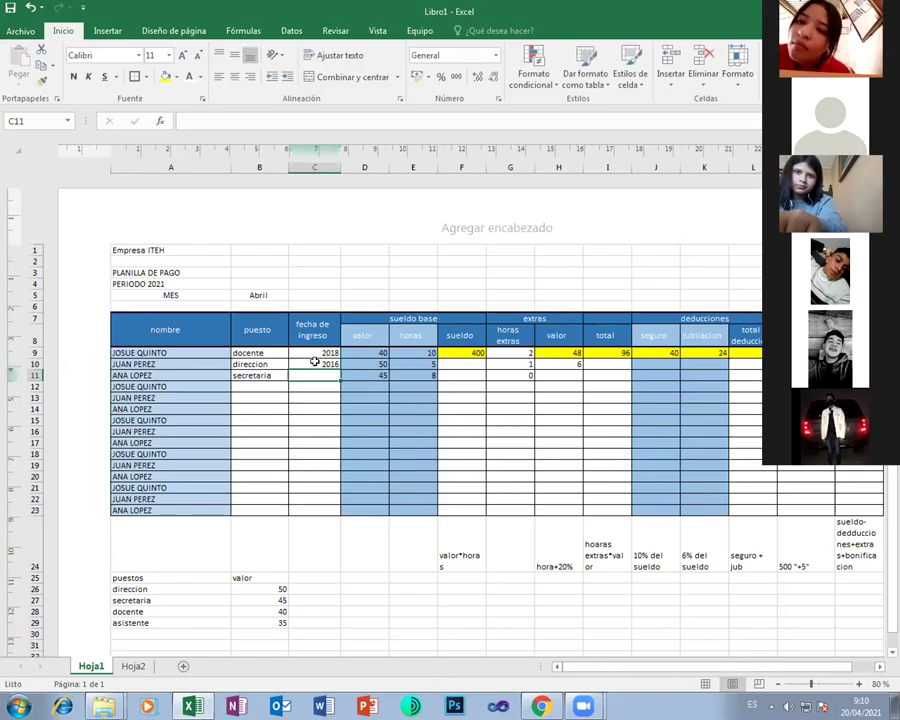
text(205)
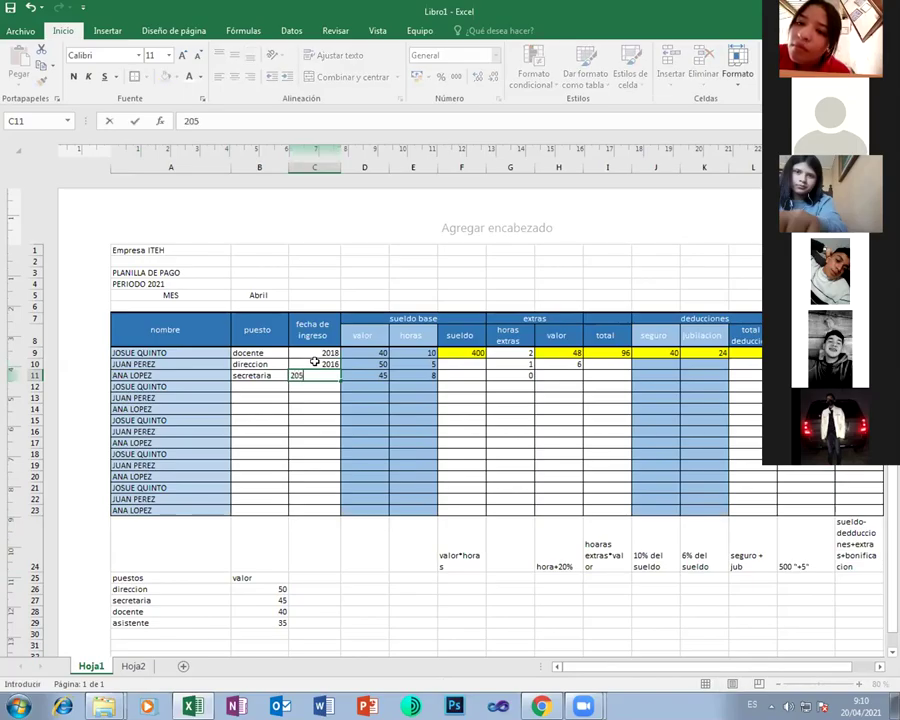
key(Return)
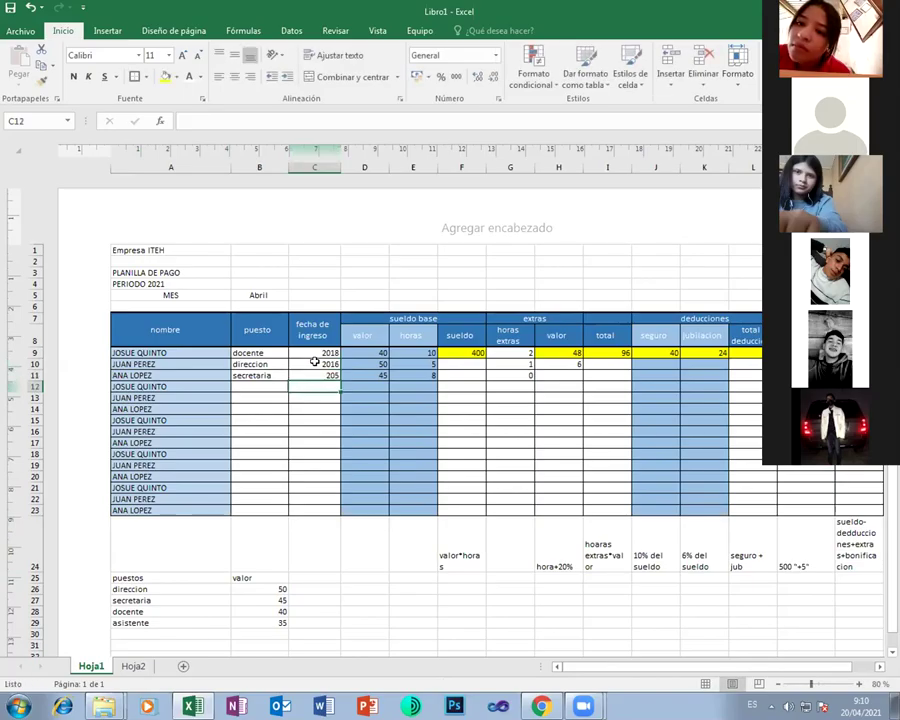
key(Up)
text(2015)
key(ctrl+Return)
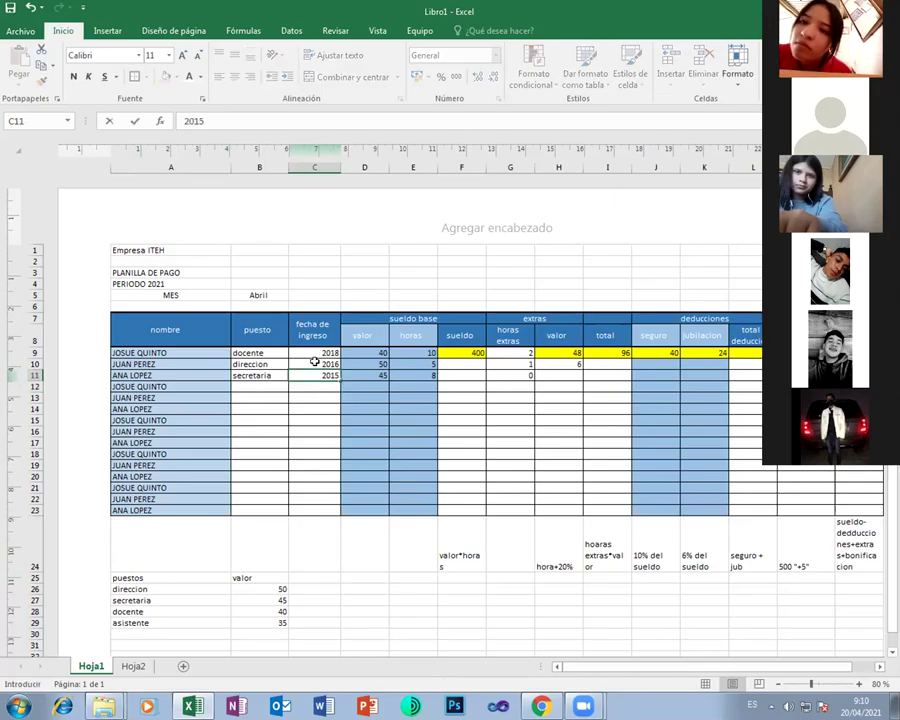
Enter hire years 200 in C12 and 2020 in C13
key(Down)
text(200)
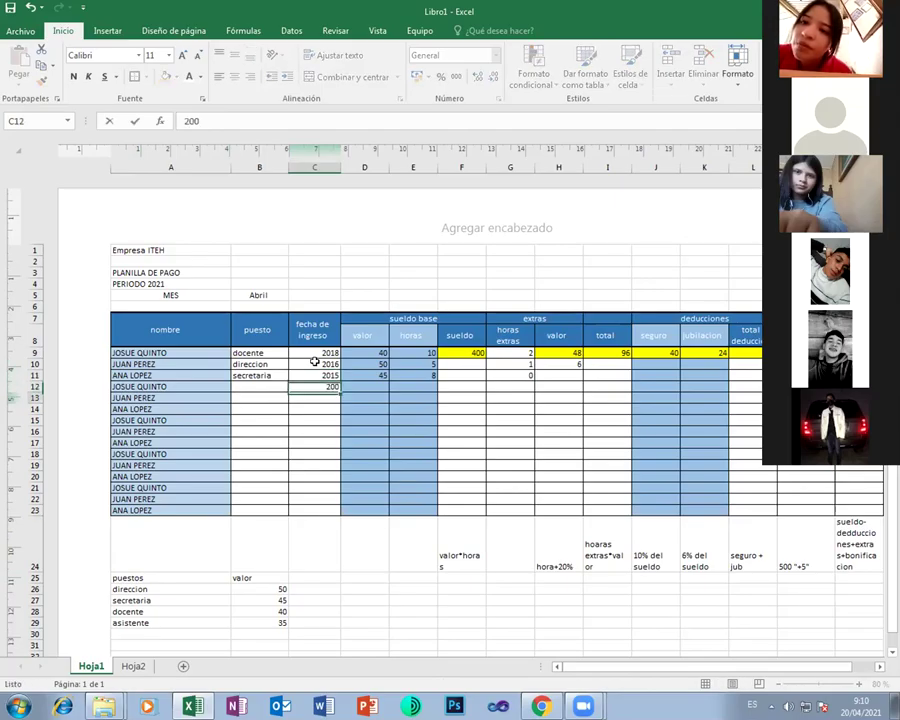
key(Return)
text(2020)
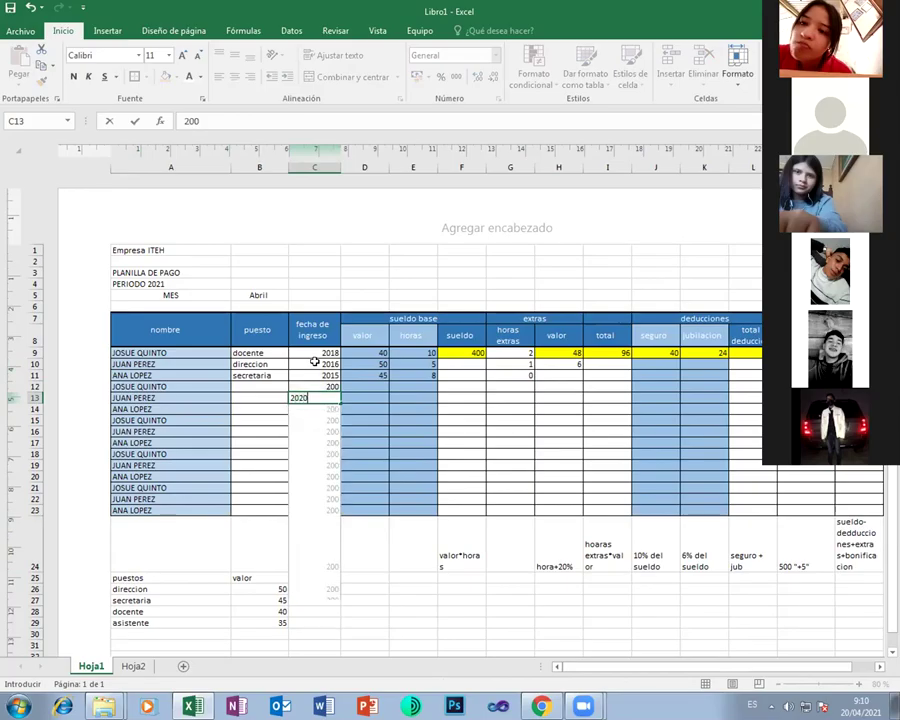
key(Return)
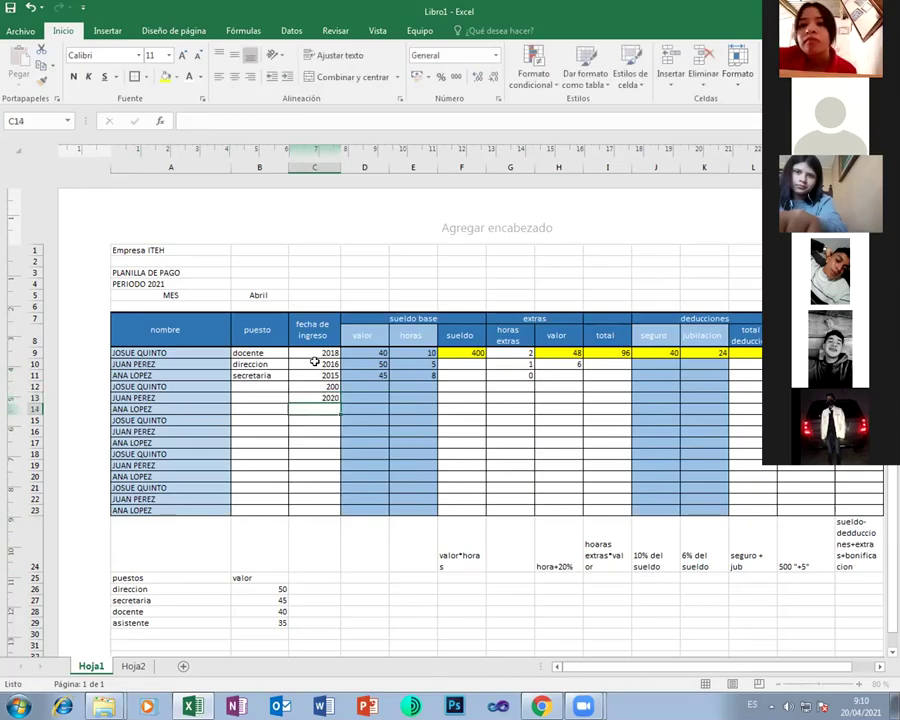
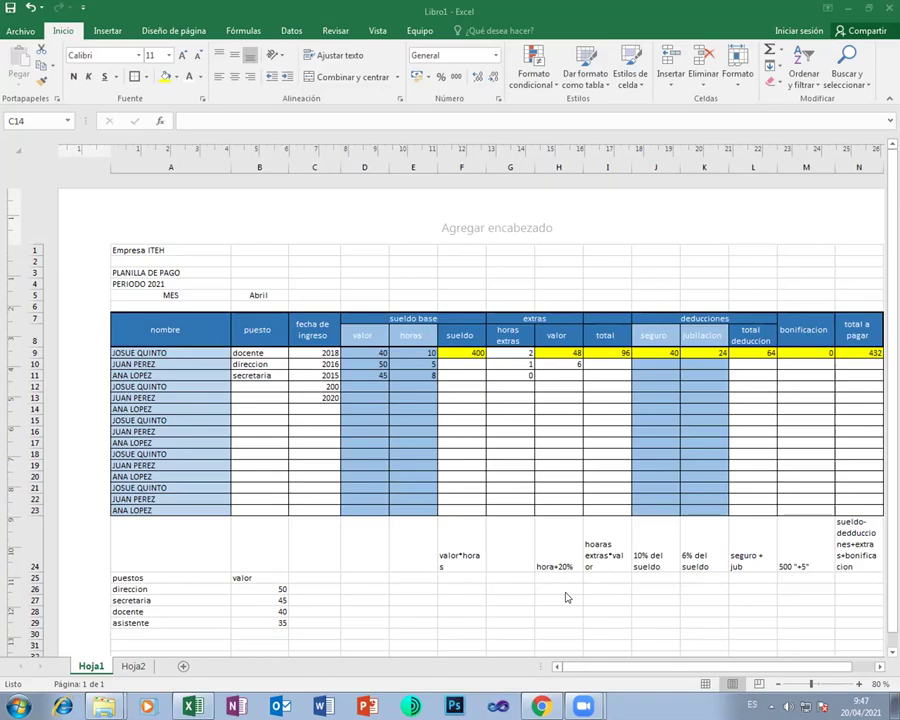
Check the row 9 extras figures and the formulas behind H9 and I9
drag(513, 352, 558, 356)
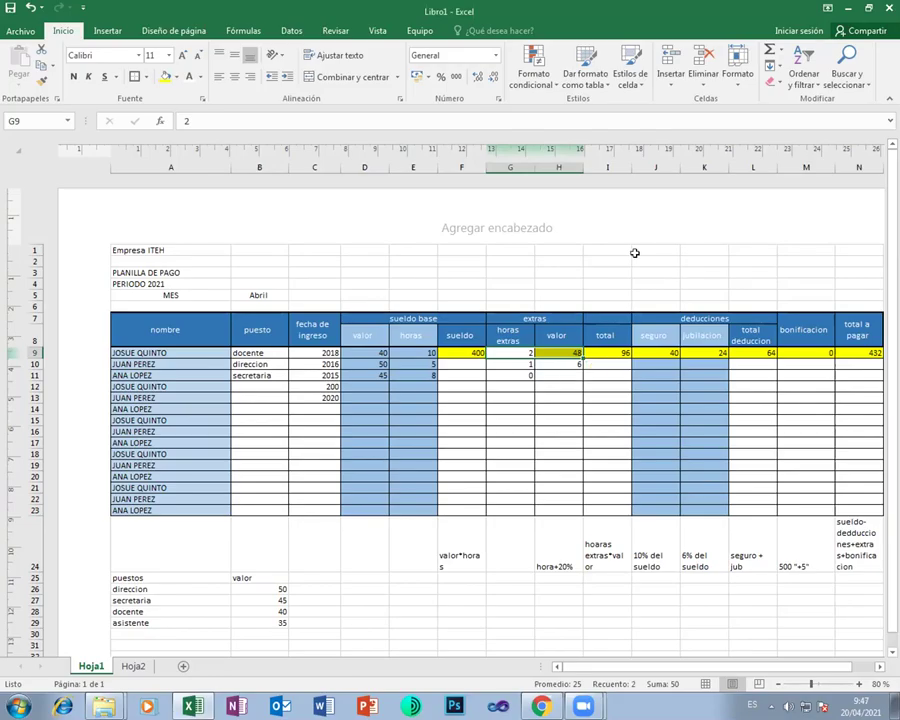
click(546, 400)
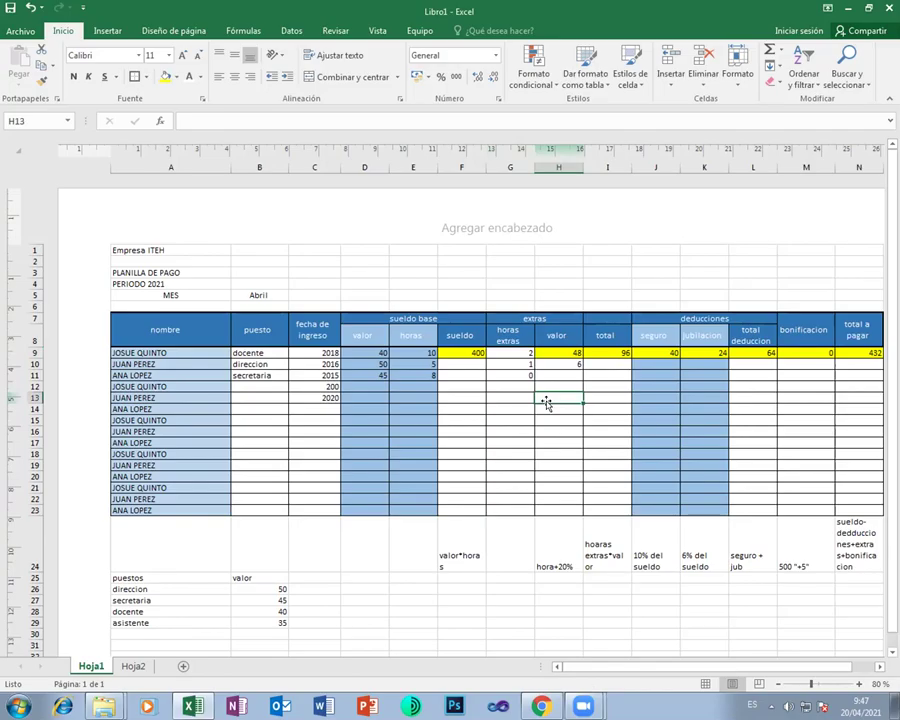
click(460, 397)
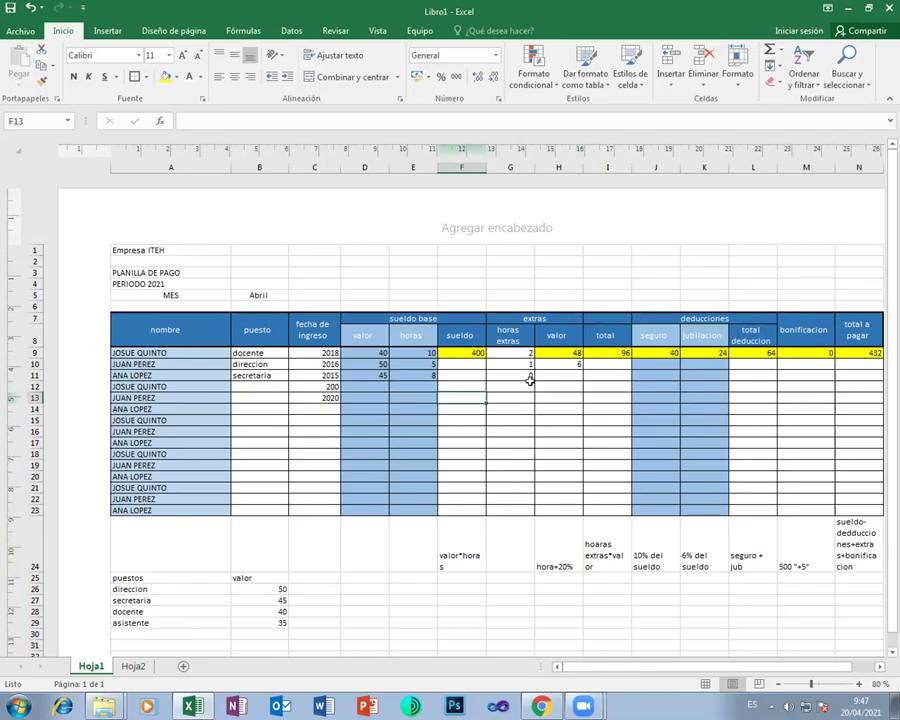
drag(526, 353, 563, 362)
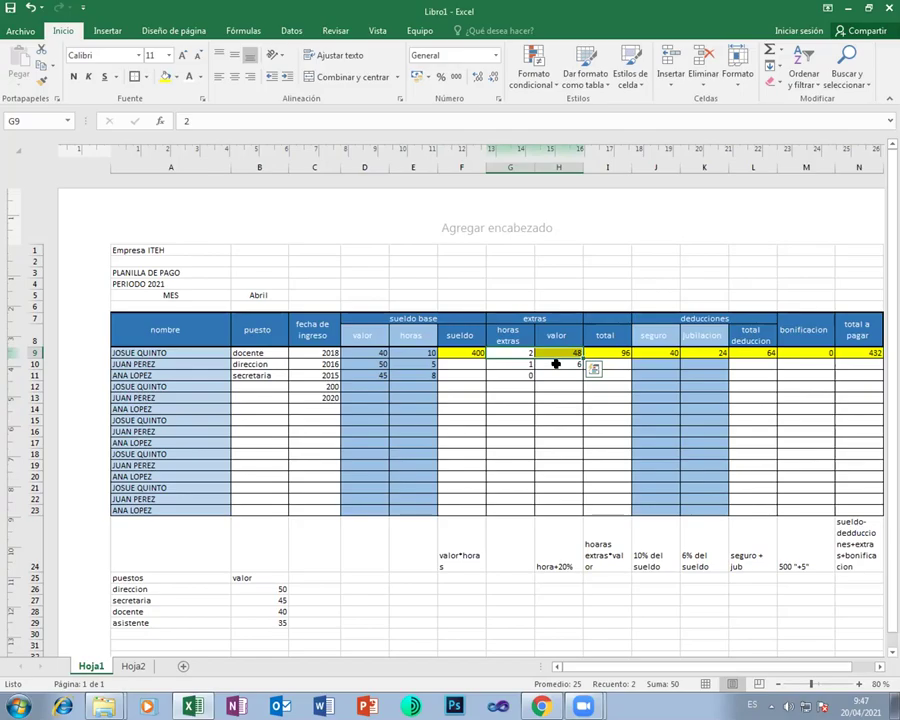
click(554, 353)
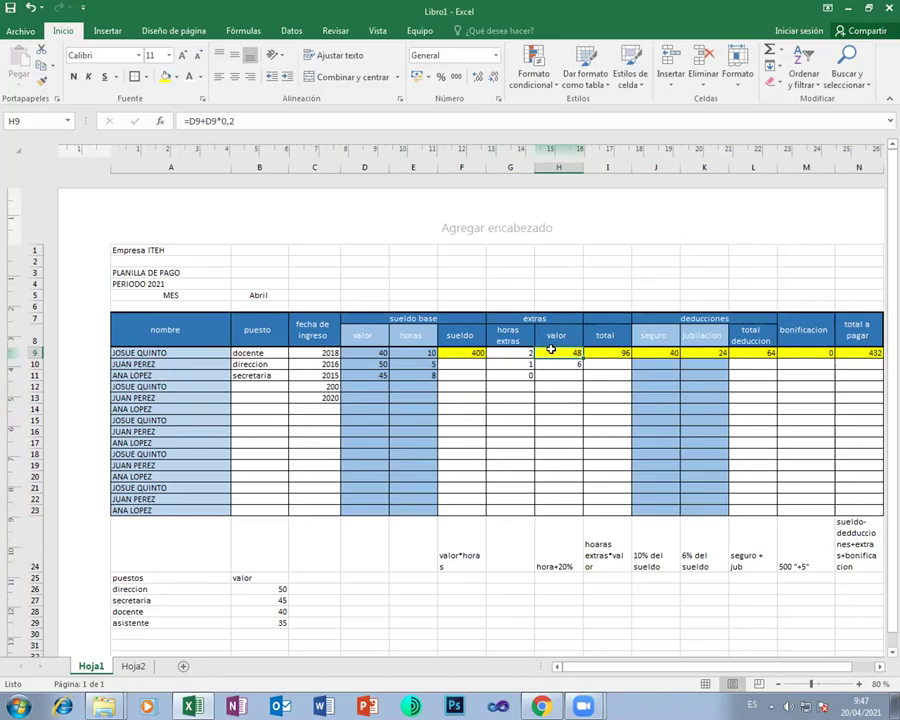
click(621, 352)
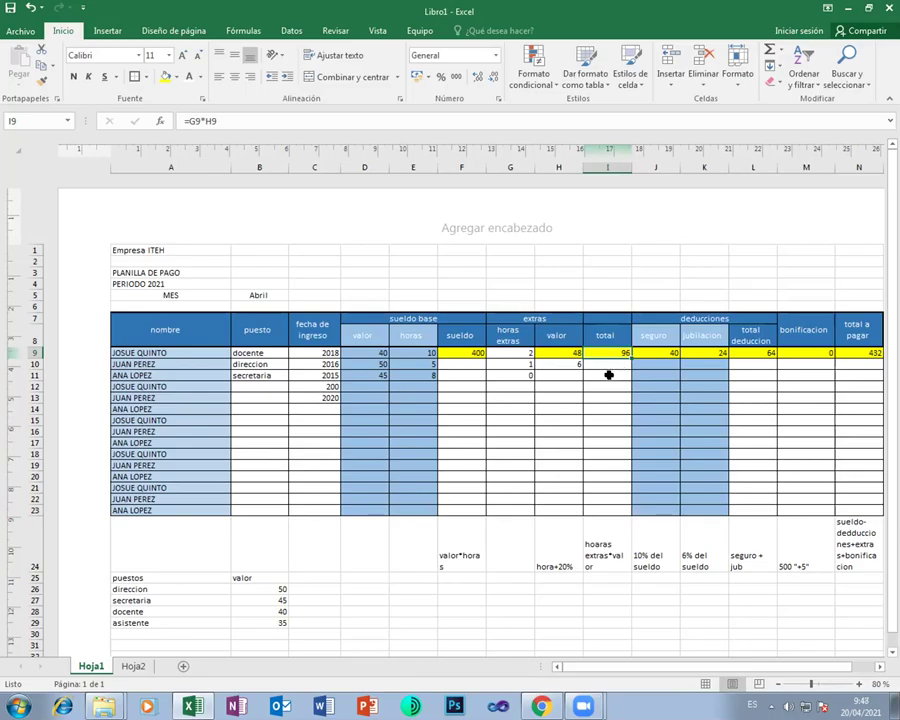
Fill the extras columns G8:H23 with a blue theme colour
click(532, 341)
drag(532, 341, 548, 501)
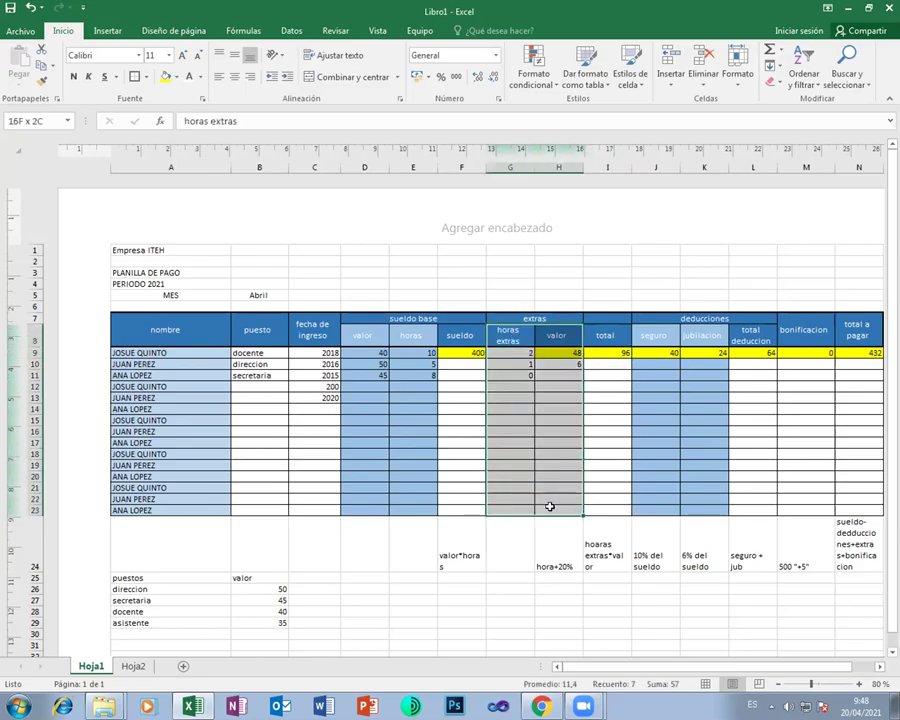
click(176, 77)
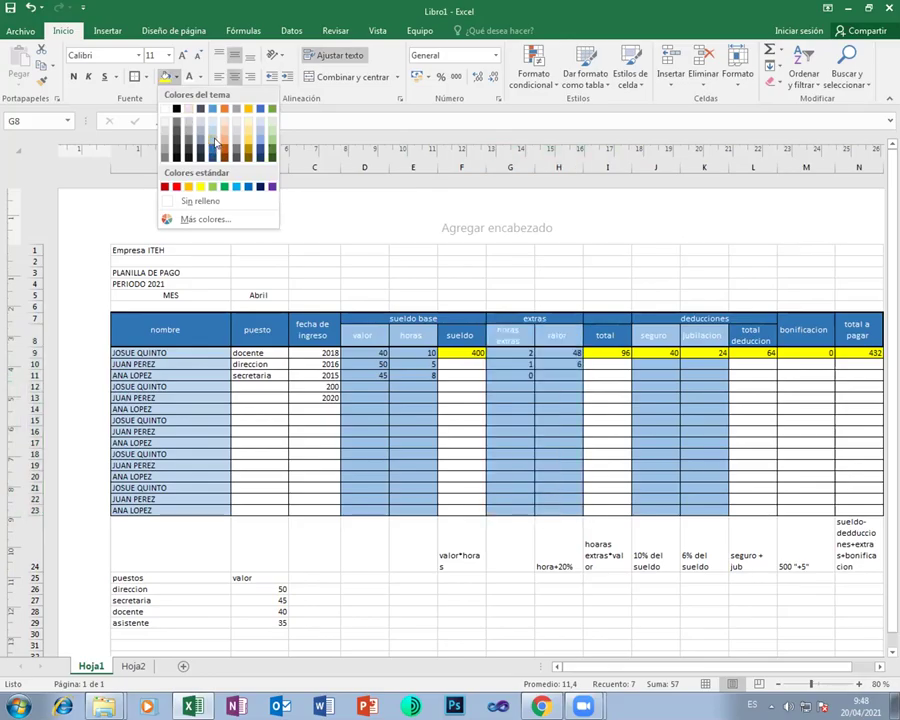
click(214, 145)
click(603, 434)
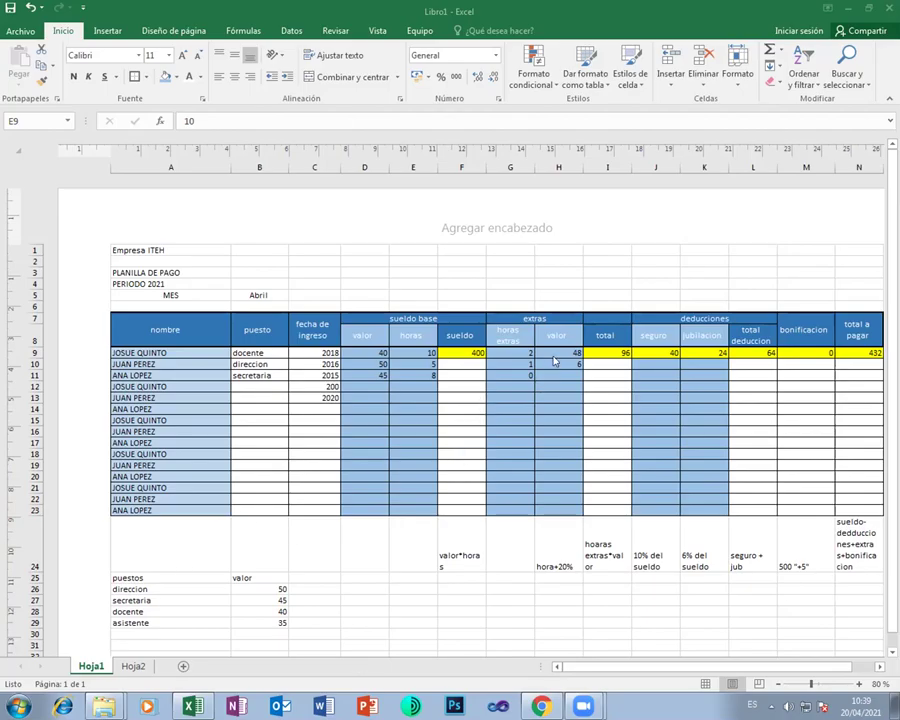
click(556, 353)
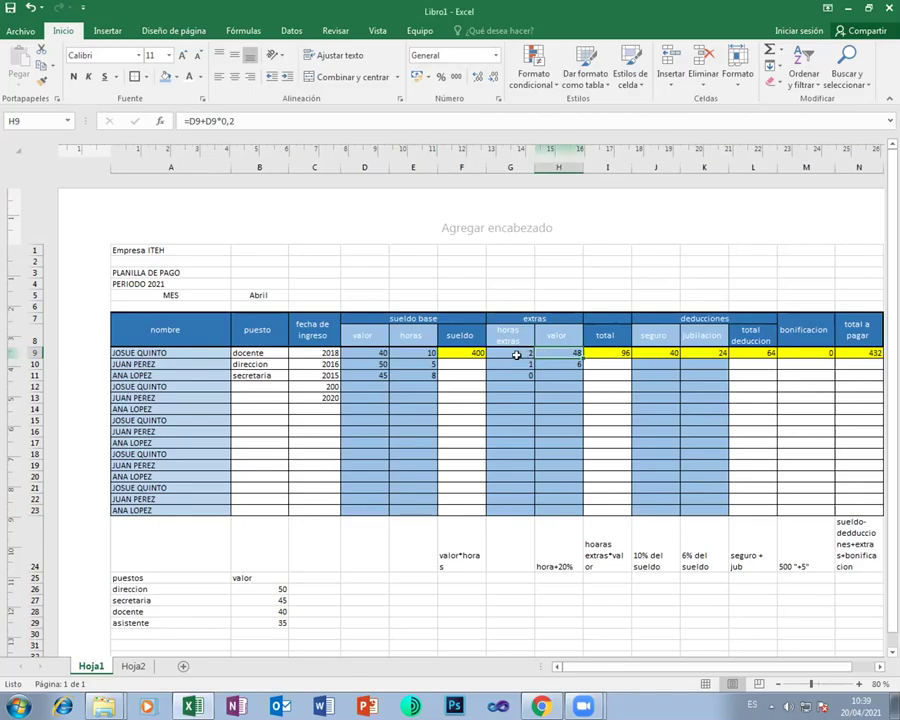
click(516, 355)
click(541, 353)
click(177, 77)
click(202, 187)
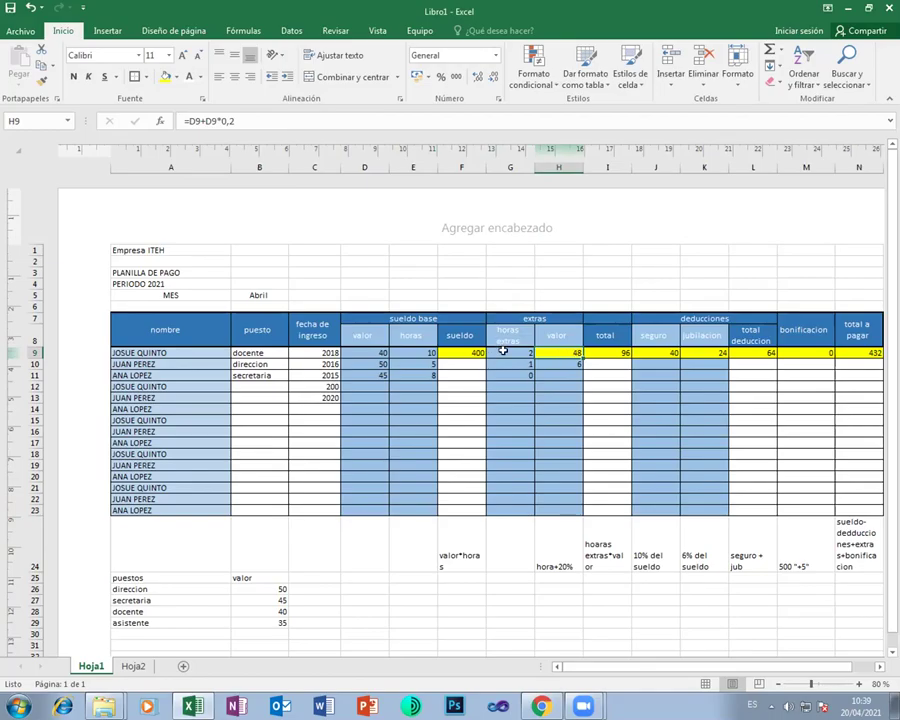
click(502, 349)
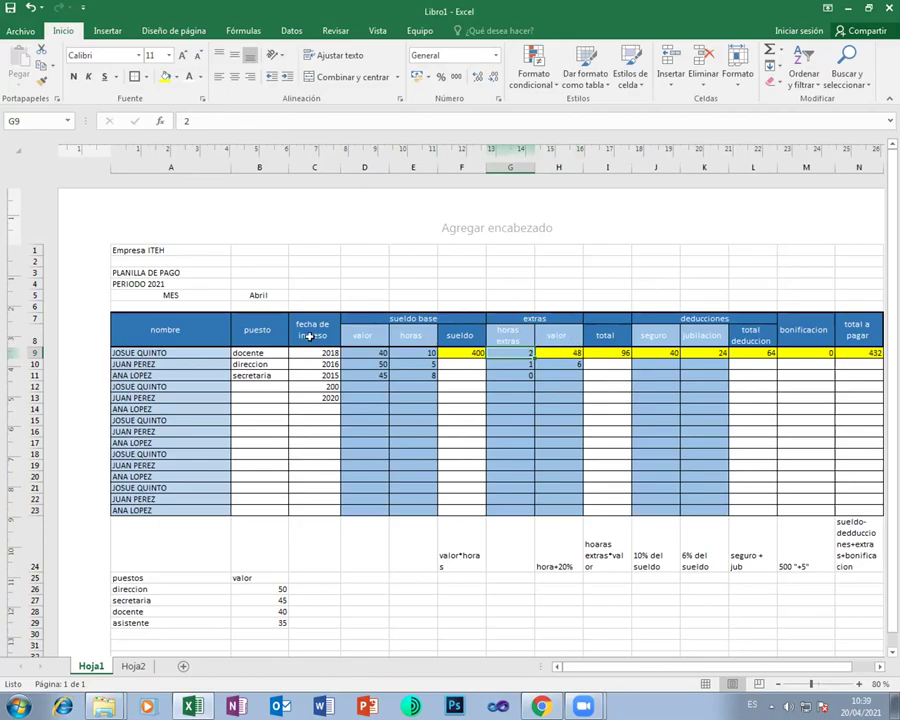
Enter 3 overtime hours in G9, replacing the initial 1, so I9 recalculates to 144
text(1)
key(Return)
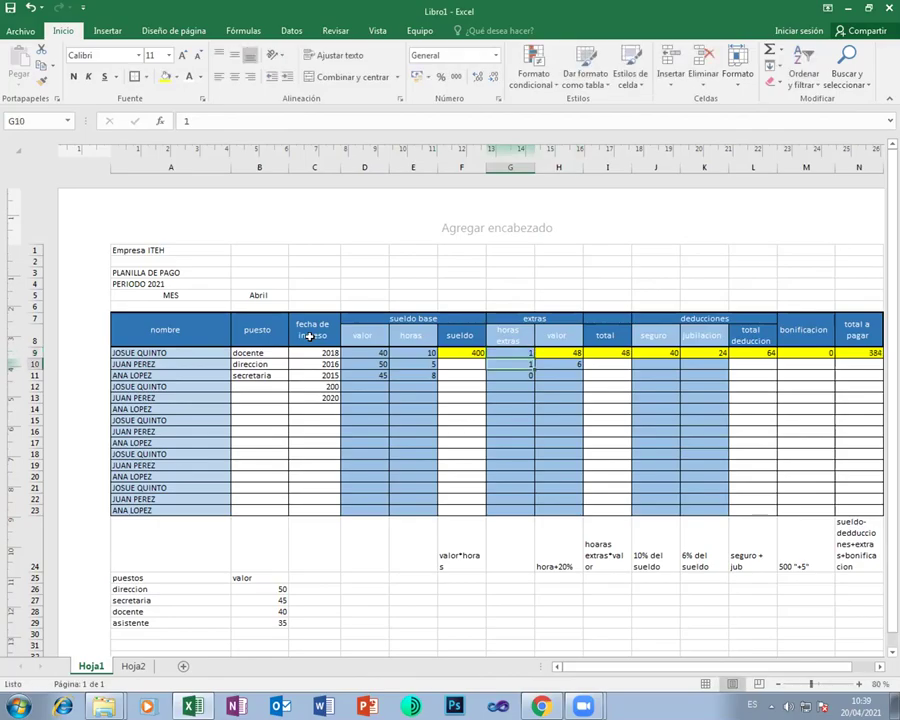
key(Up)
text(3)
key(Return)
Review the overtime value column, its hora+20% note, and the hourly rate in D9
key(Up)
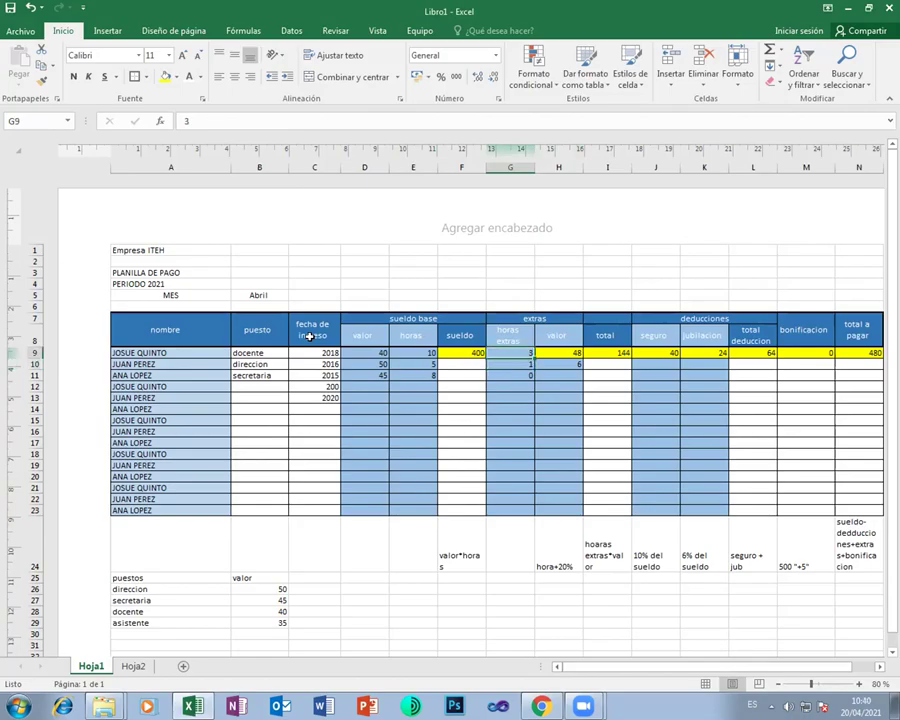
key(Right)
key(Down)
key(Down)
key(Down)
key(Down)
key(Down)
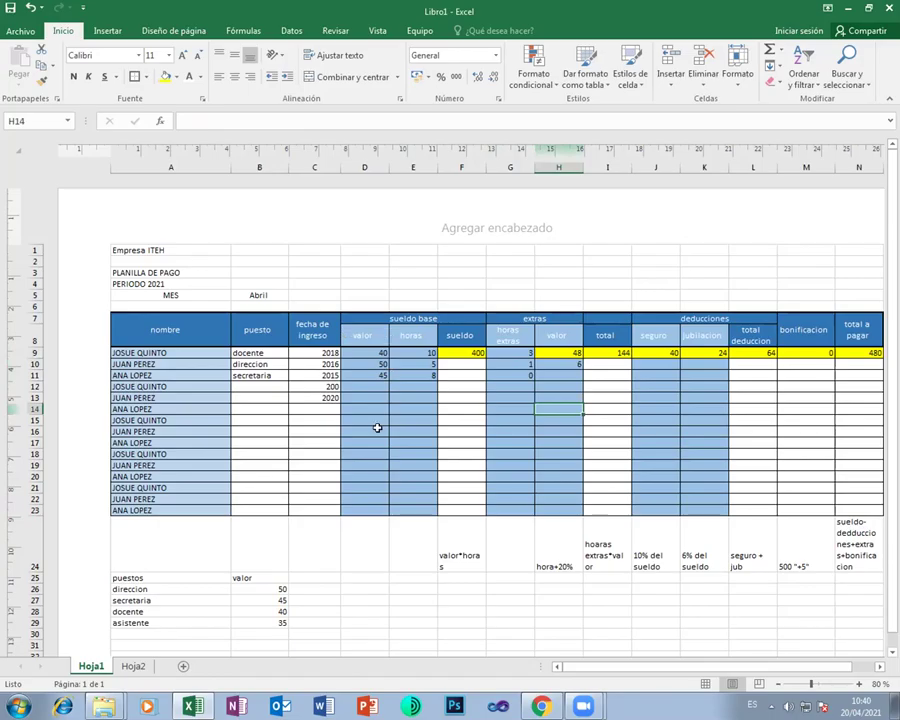
click(556, 563)
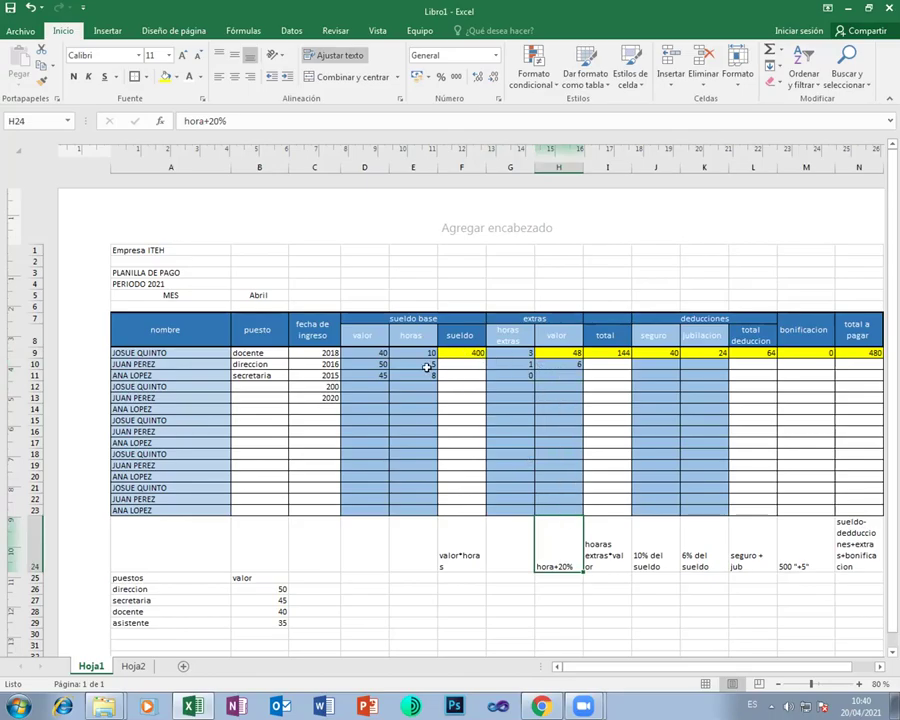
click(356, 355)
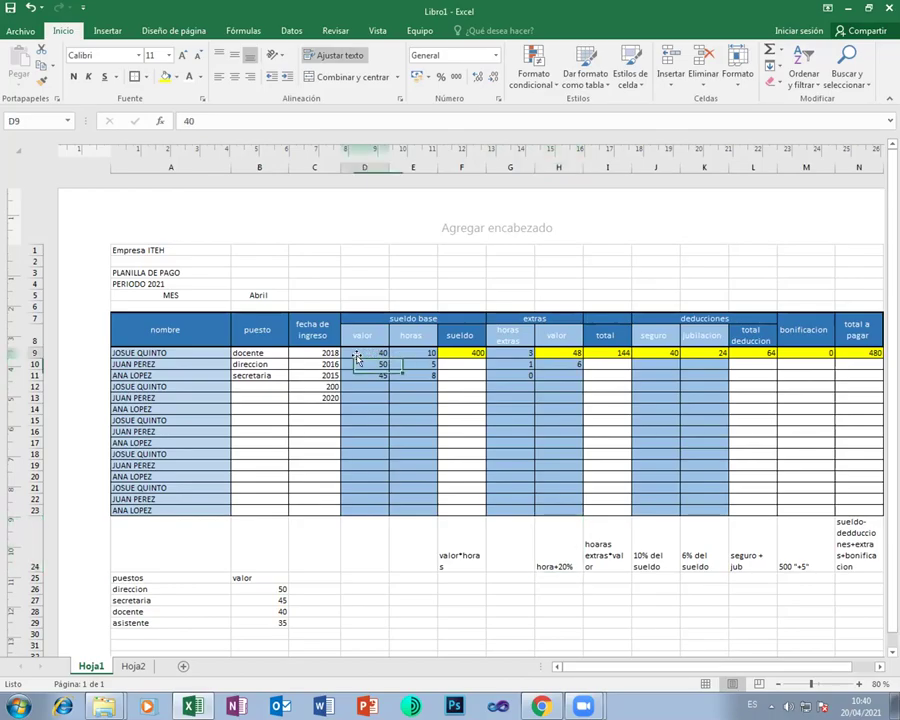
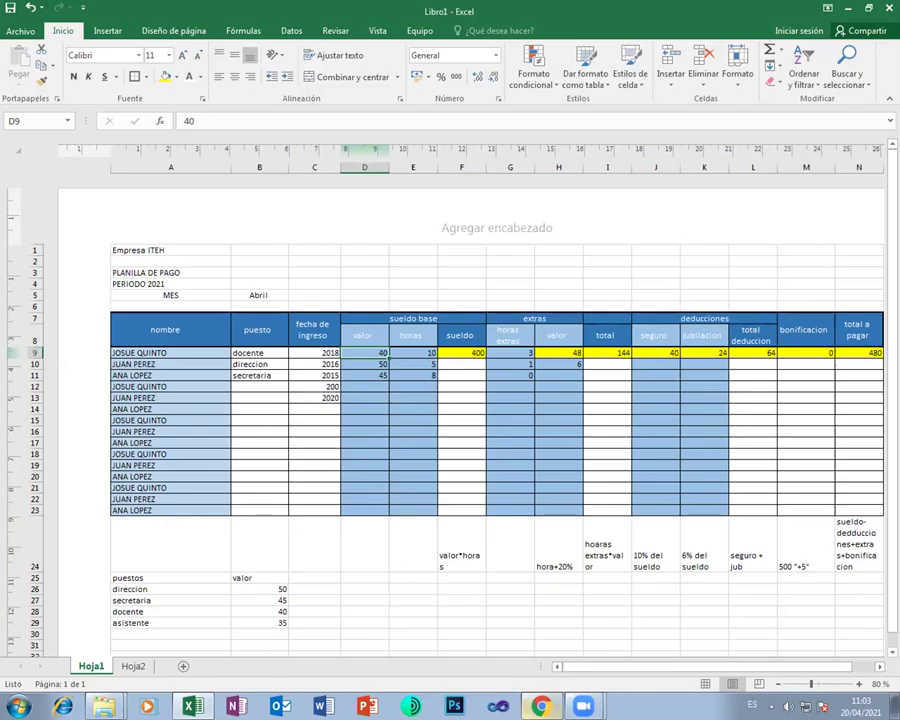
Switch from the Excel payroll workbook to the Google Classroom Trabajo de clase page in Chrome
key(alt+Tab)
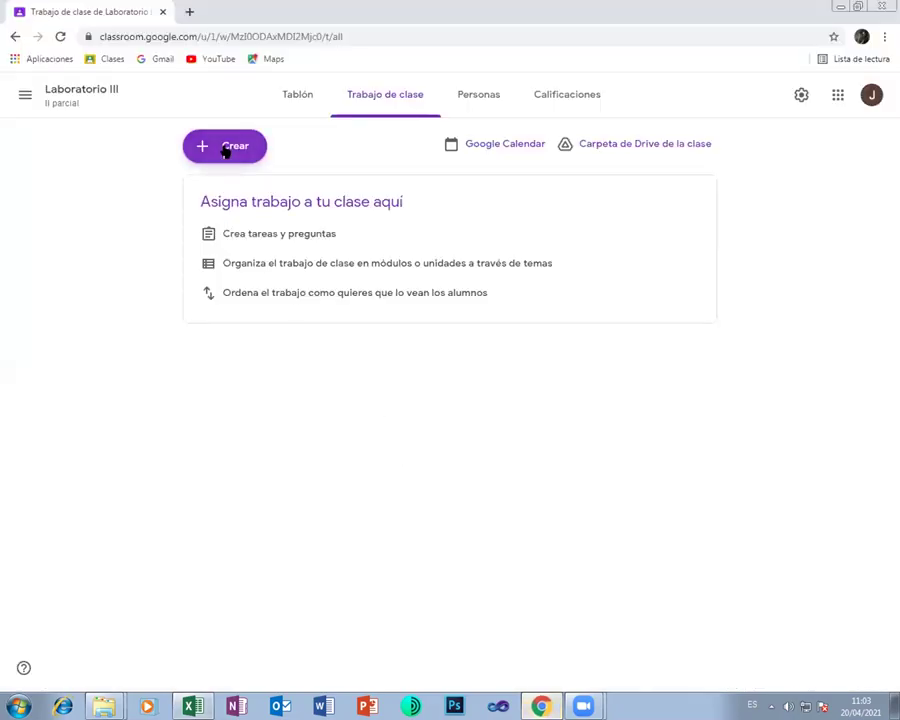
Create a new assignment titled 'hoja de planilla' and change its points from 100 to 10
click(225, 148)
click(242, 193)
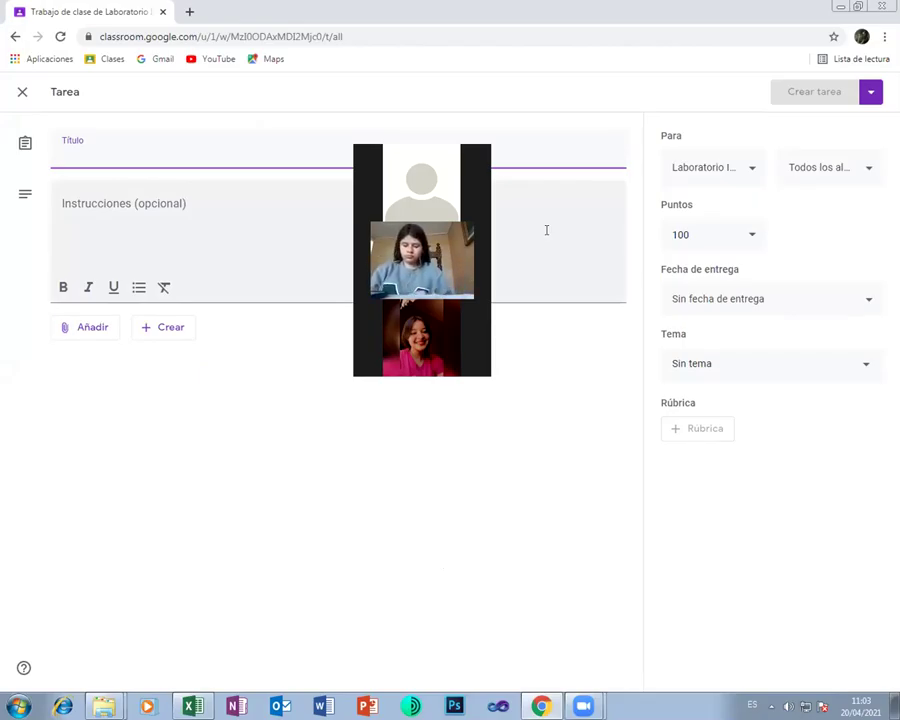
text(hoja de planilla)
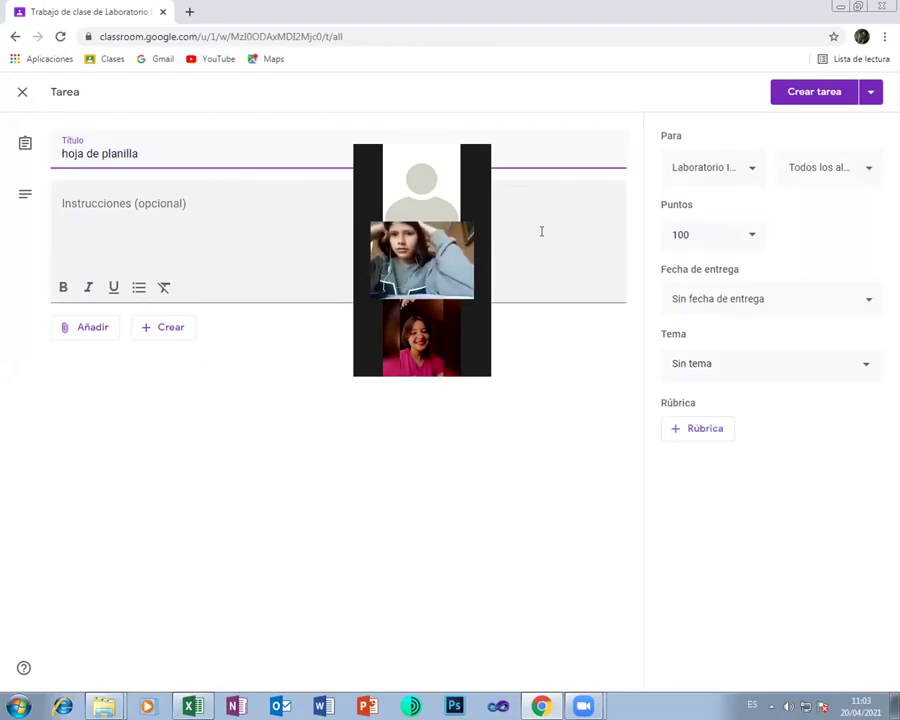
click(709, 234)
key(BackSpace)
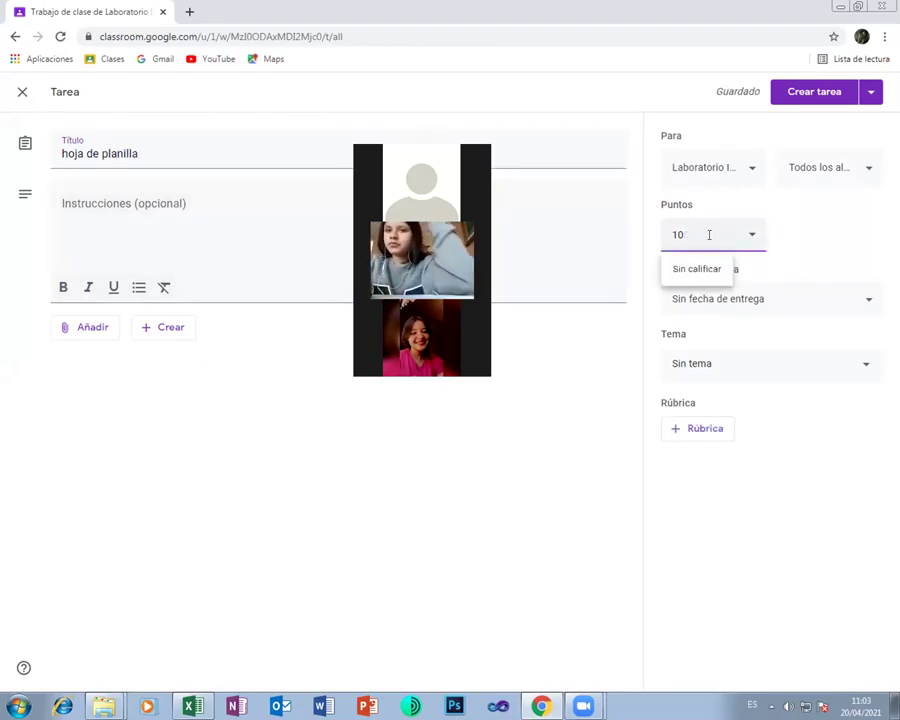
Assign the 'hoja de planilla' task so it's posted to the Laboratorio III classwork list
click(807, 97)
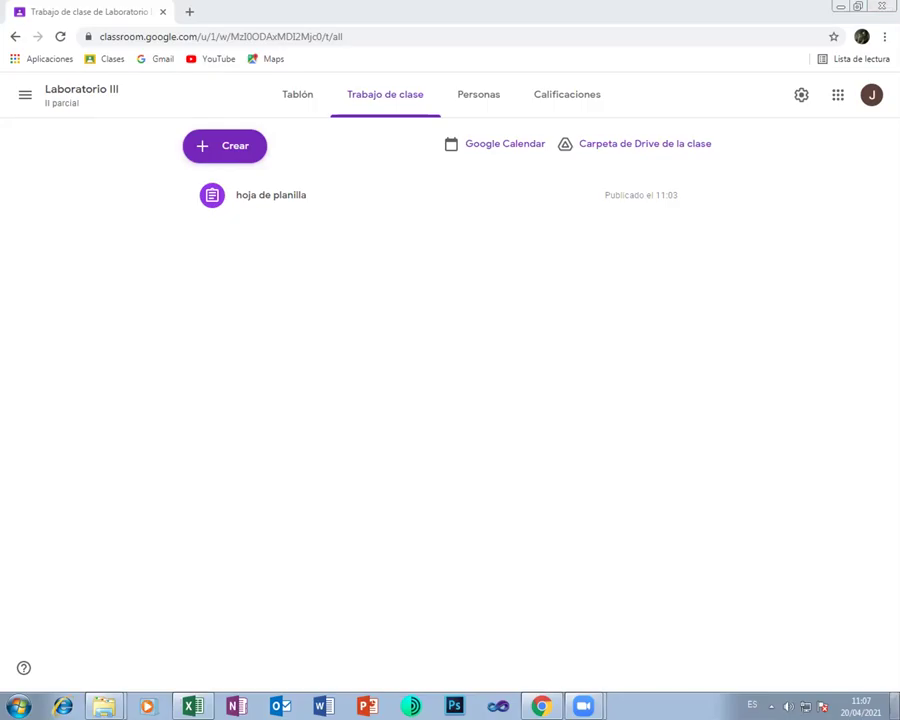
Check the 'hoja de planilla' assignment's student work for four students, then return to Excel
click(212, 151)
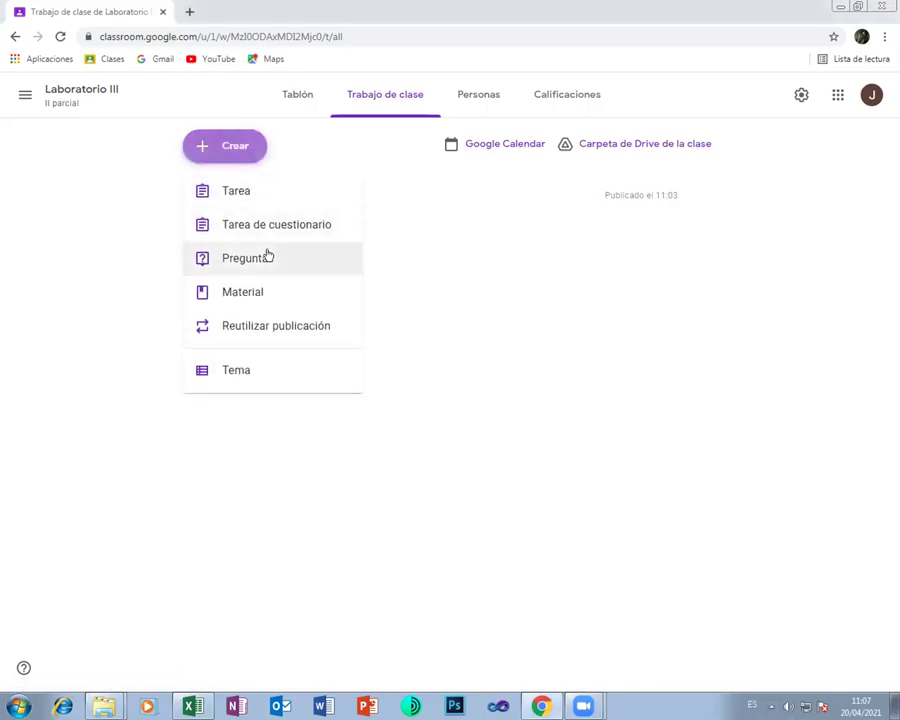
click(392, 261)
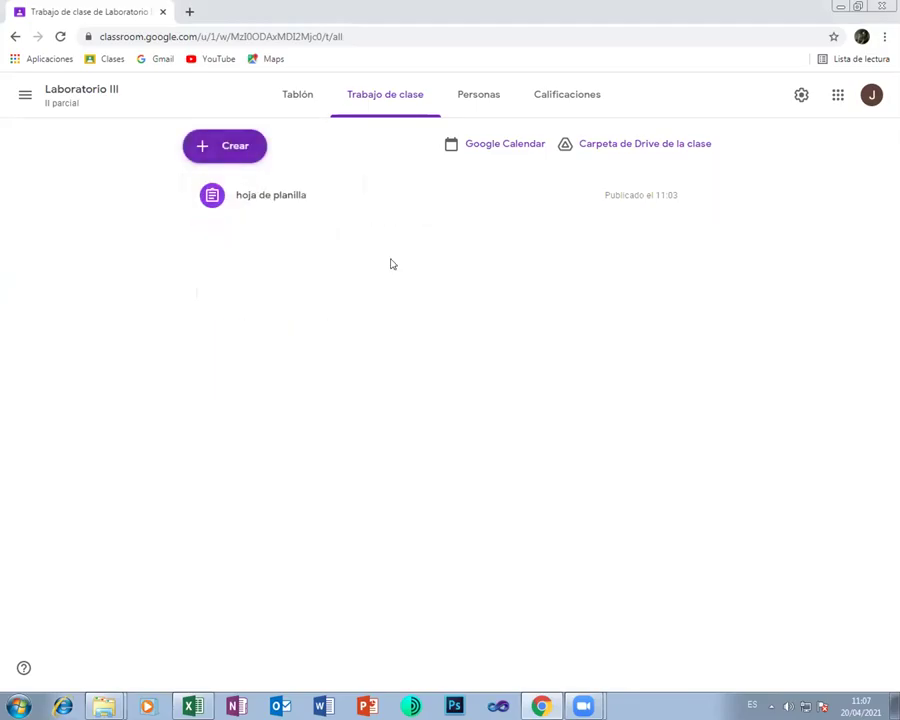
click(324, 196)
click(219, 325)
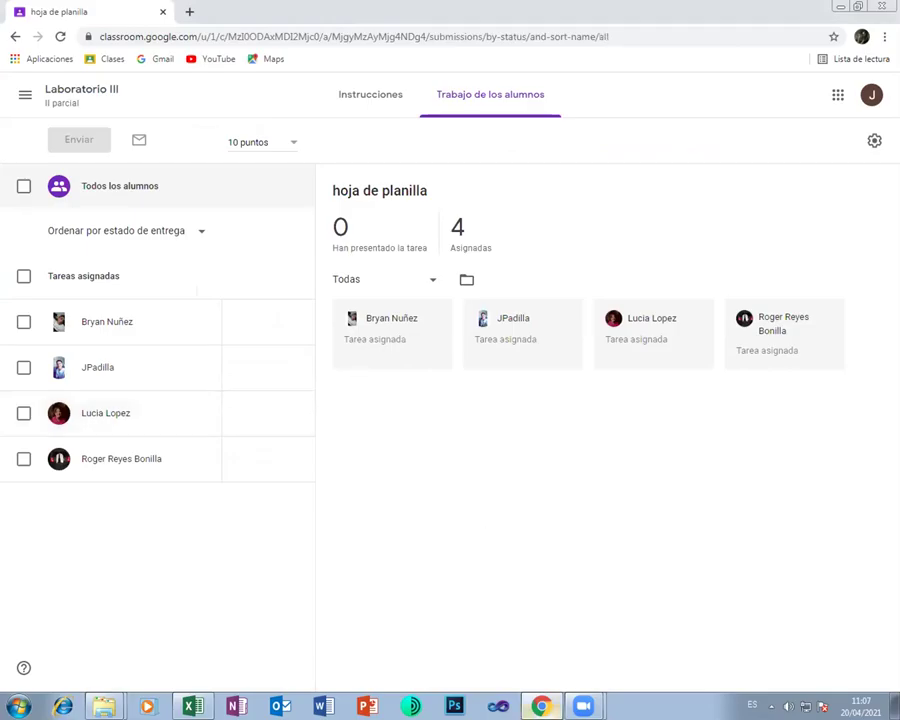
click(193, 706)
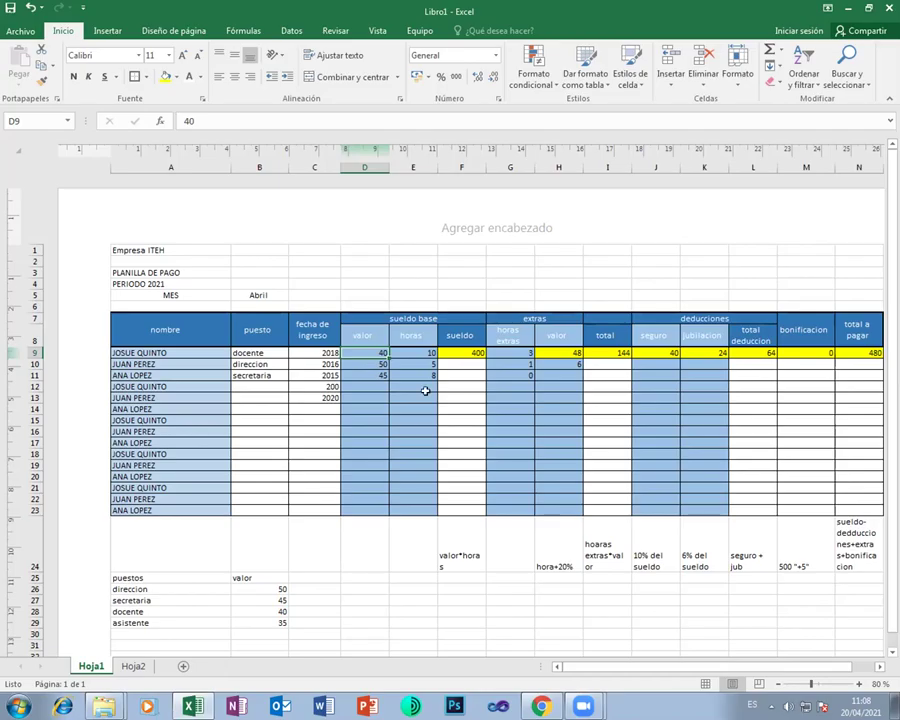
Enter 35 as the second employee's valor in D10
click(468, 365)
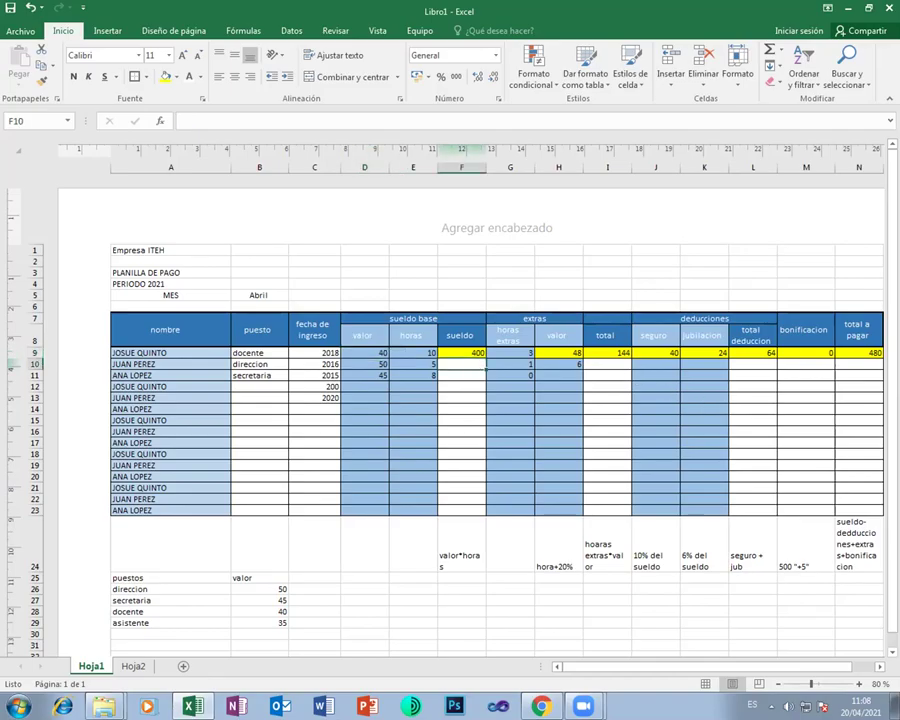
click(364, 364)
text(35)
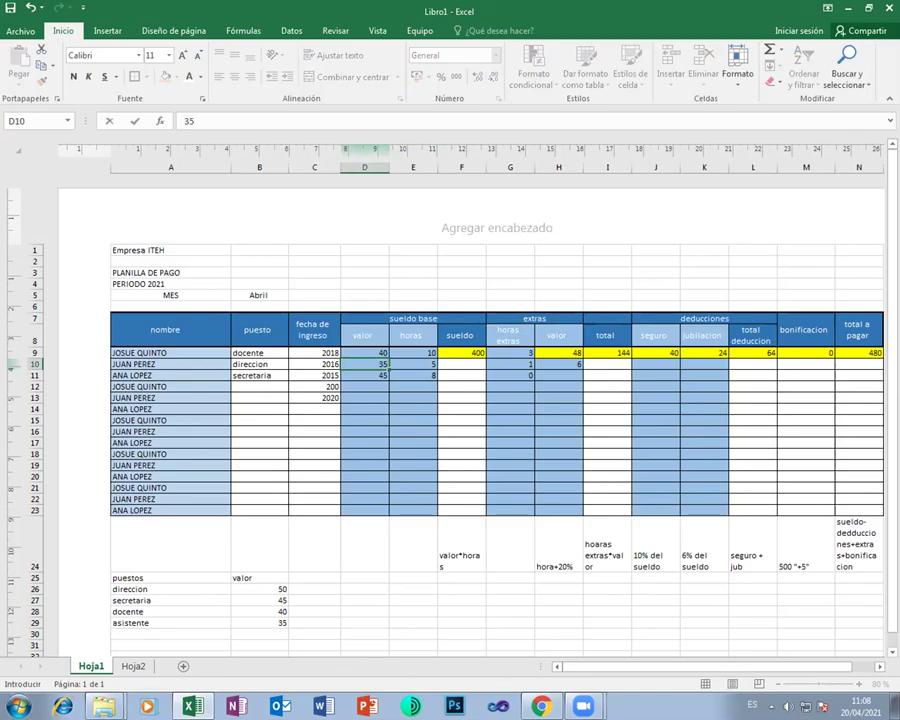
key(Return)
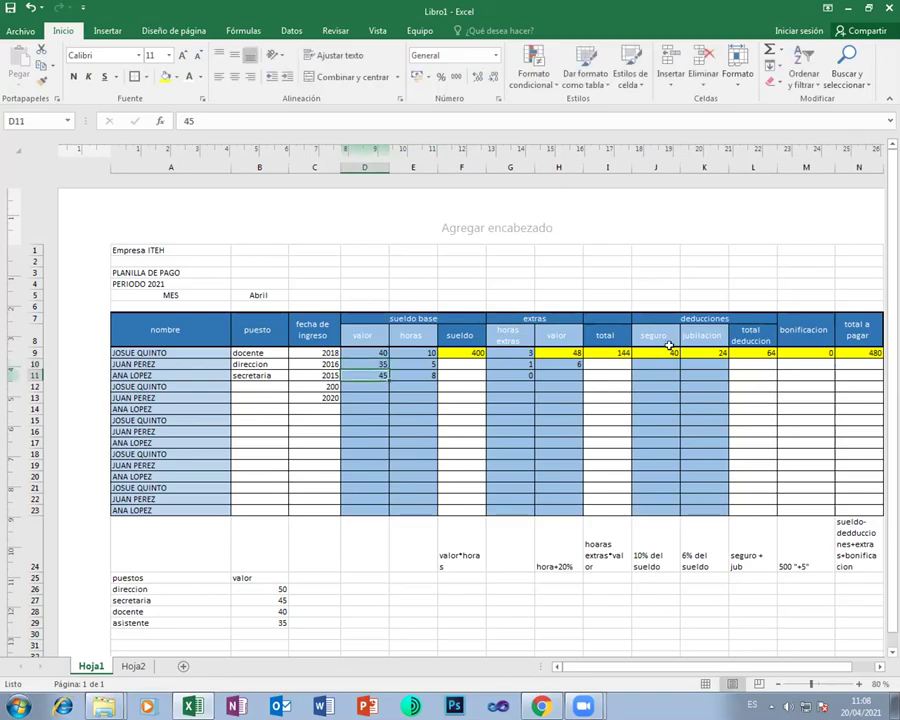
Fill the sueldo formula in F9 and the H9:N9 formulas down through row 11
click(458, 352)
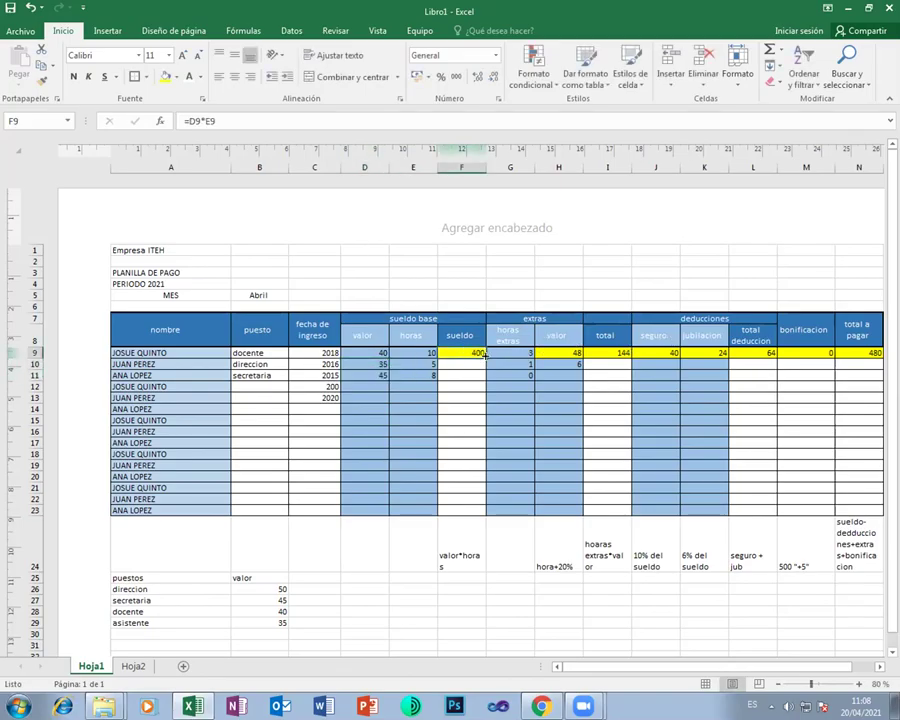
drag(485, 358, 482, 383)
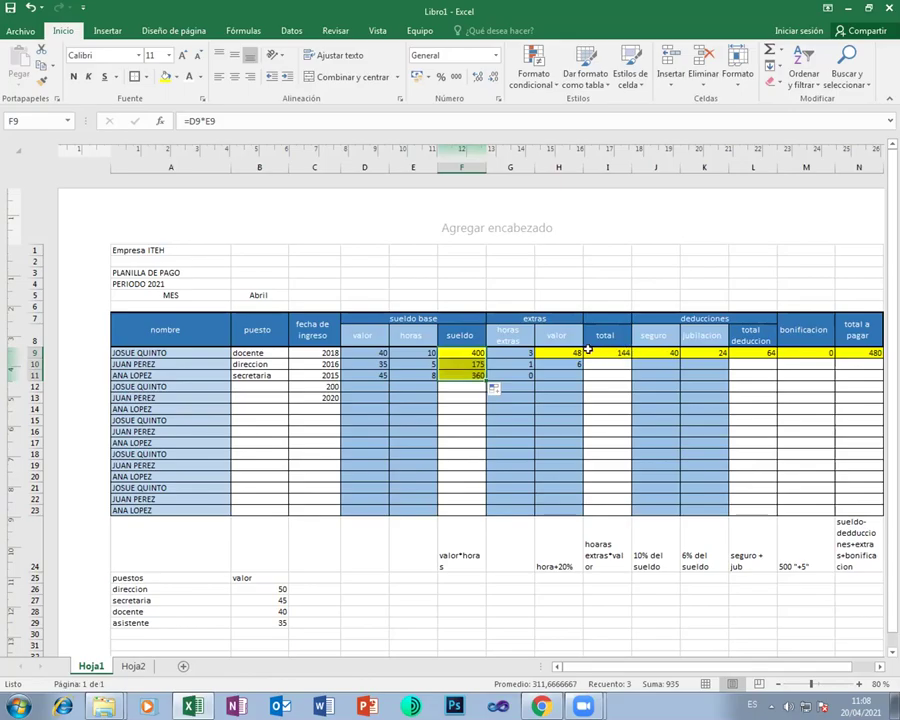
drag(566, 352, 879, 380)
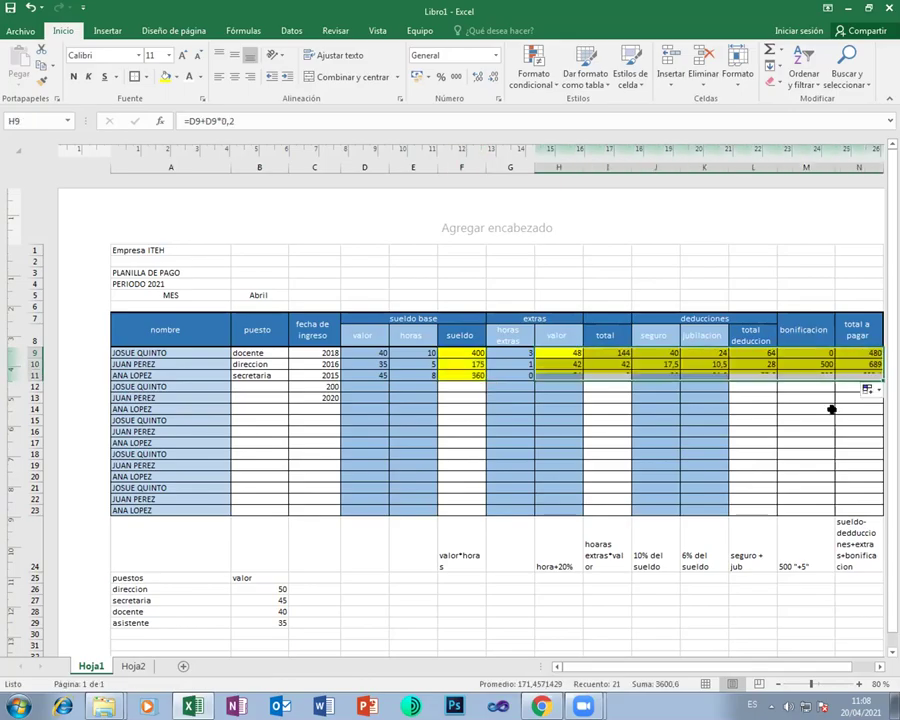
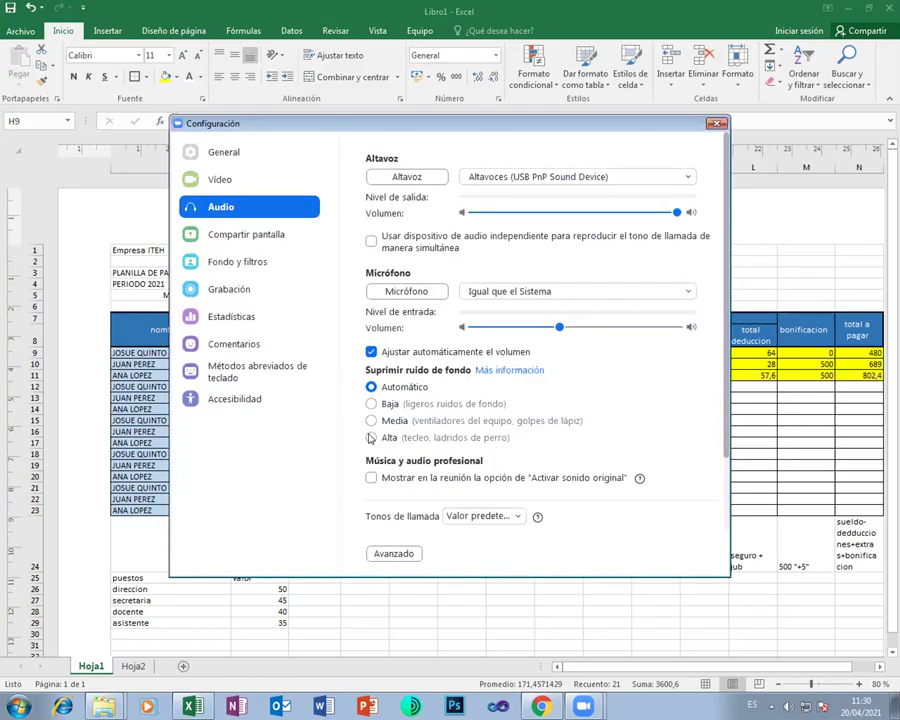
Set Zoom's background noise suppression to Alta and download the required audio enhancement package
click(371, 437)
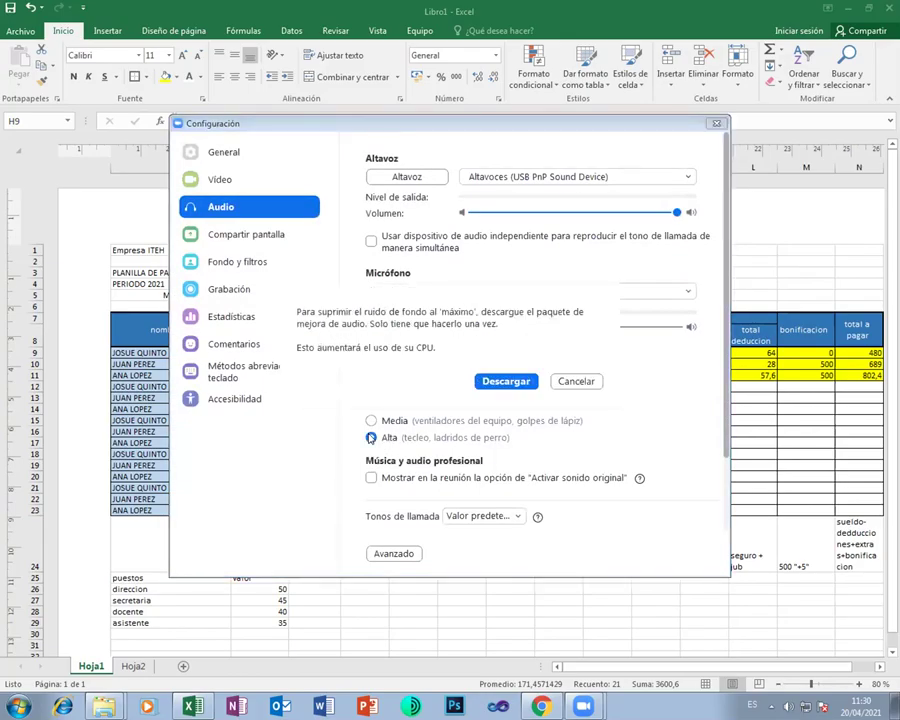
click(498, 381)
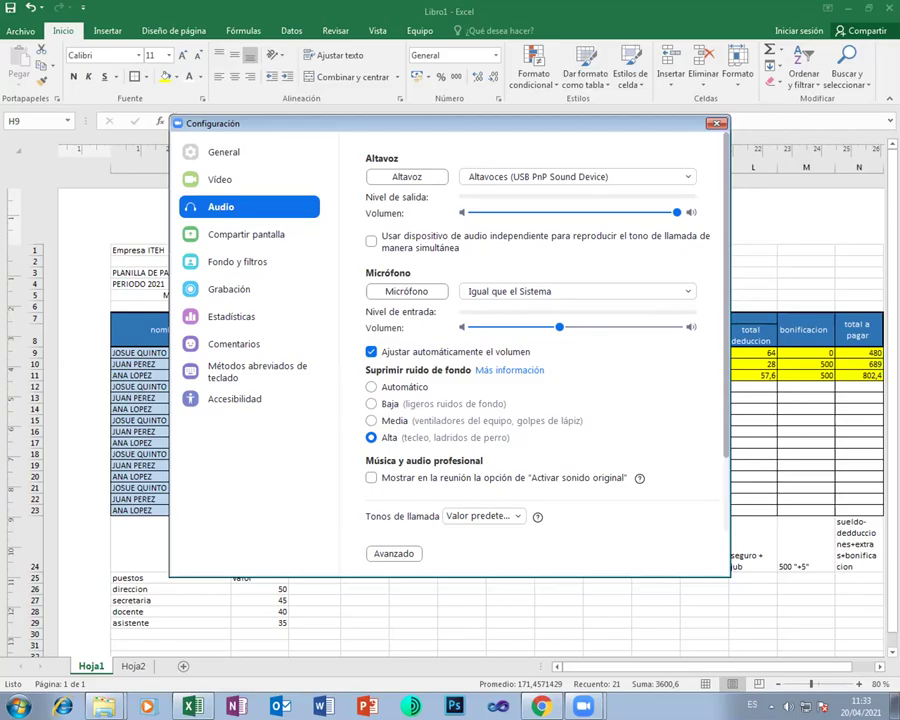
Close Zoom's Configuración window to return to the Excel payroll sheet
click(716, 123)
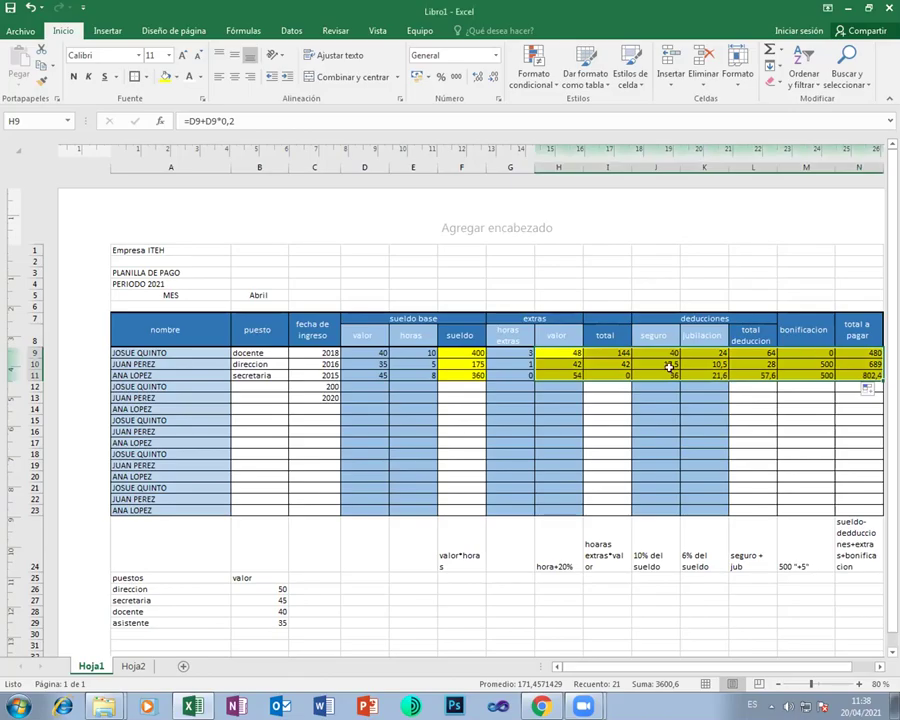
click(806, 353)
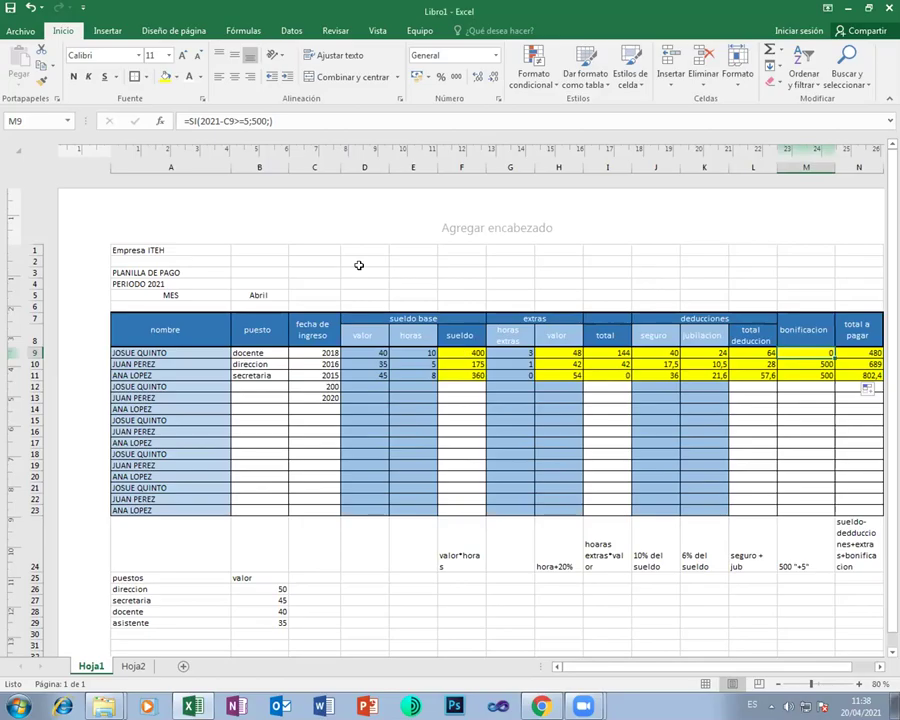
Re-enter the ';' after >=5 so M9's formula reads =SI(2021-C9>=5;500;)
click(189, 120)
drag(189, 120, 279, 120)
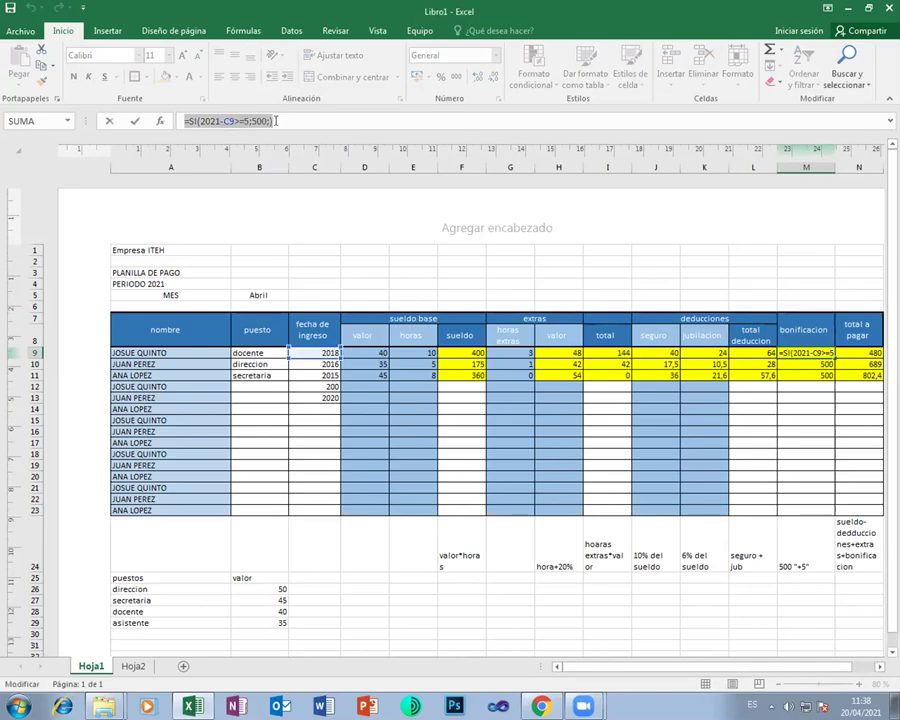
click(247, 121)
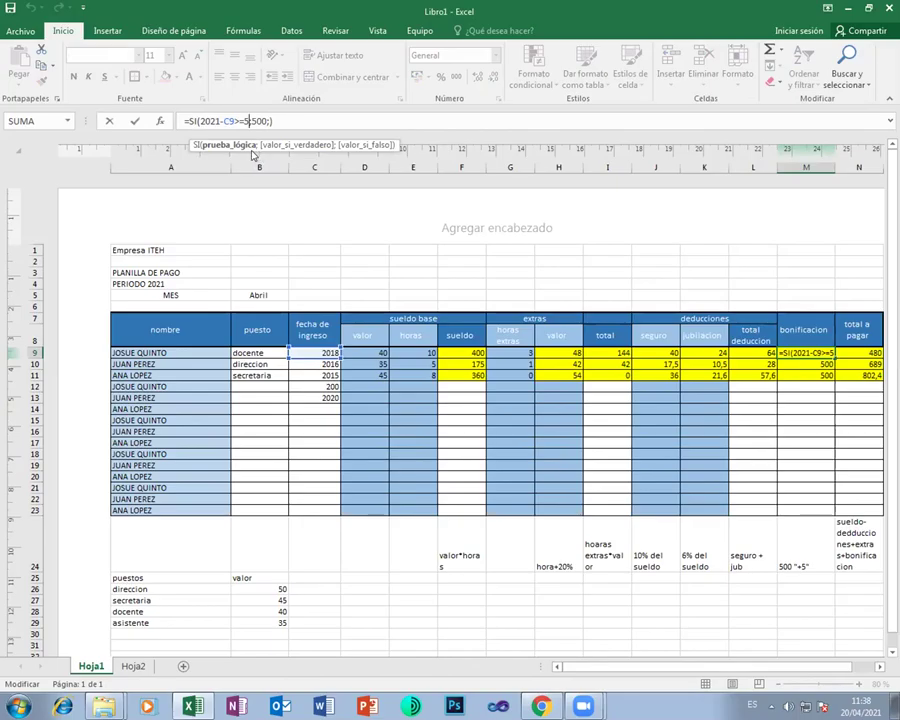
text(;)
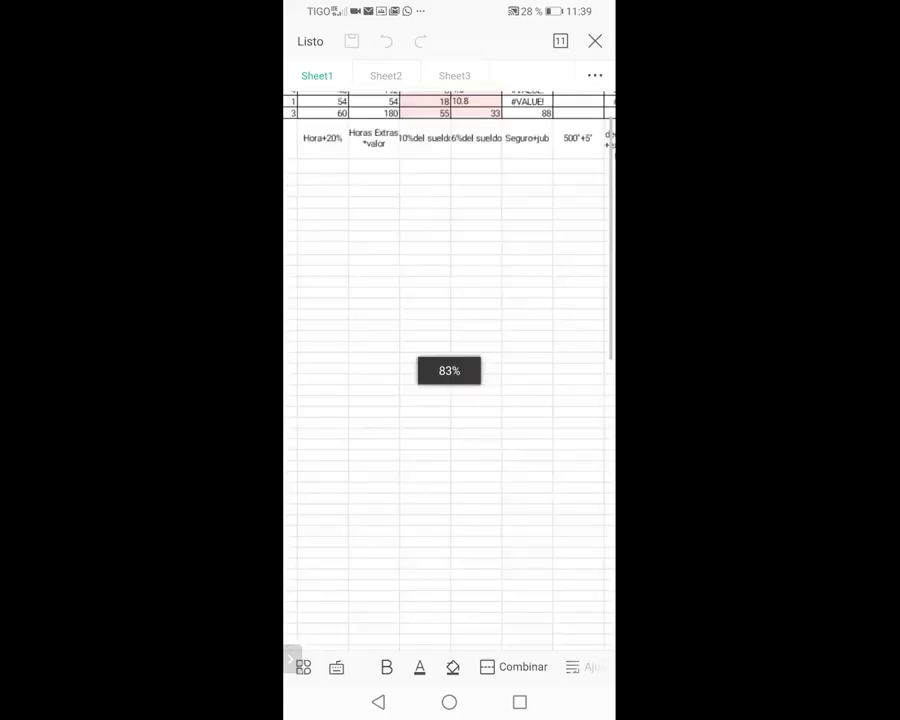
Scroll the phone sheet up to show columns J–N and the Deducciones header
scroll(446, 266, up, 5)
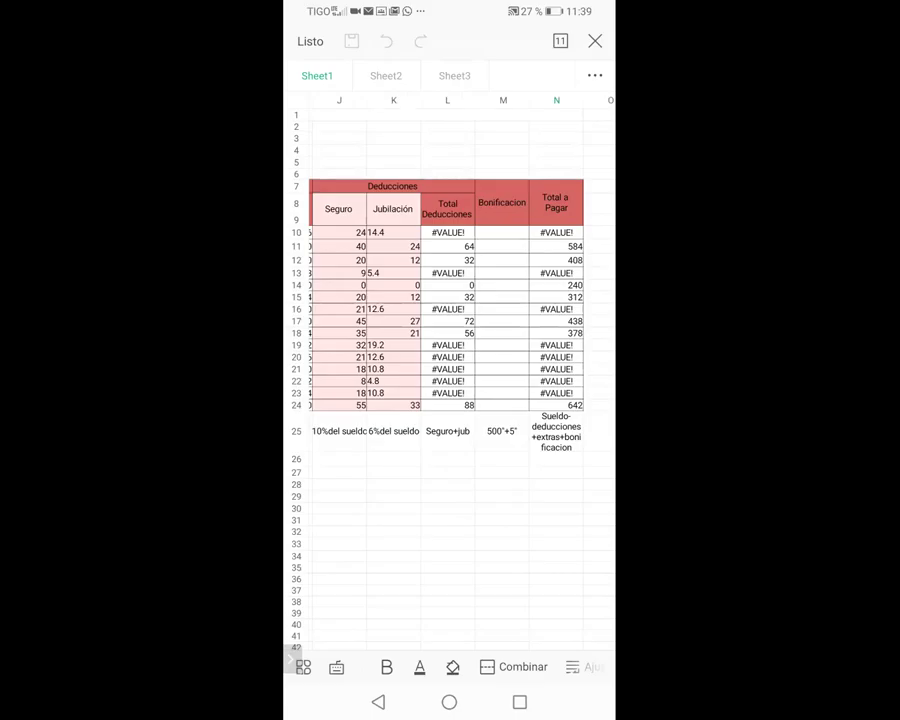
Open the formula behind the #VALUE! Total Deducciones in L10 to inspect it
click(447, 232)
click(290, 660)
drag(357, 658, 352, 458)
double_click(447, 232)
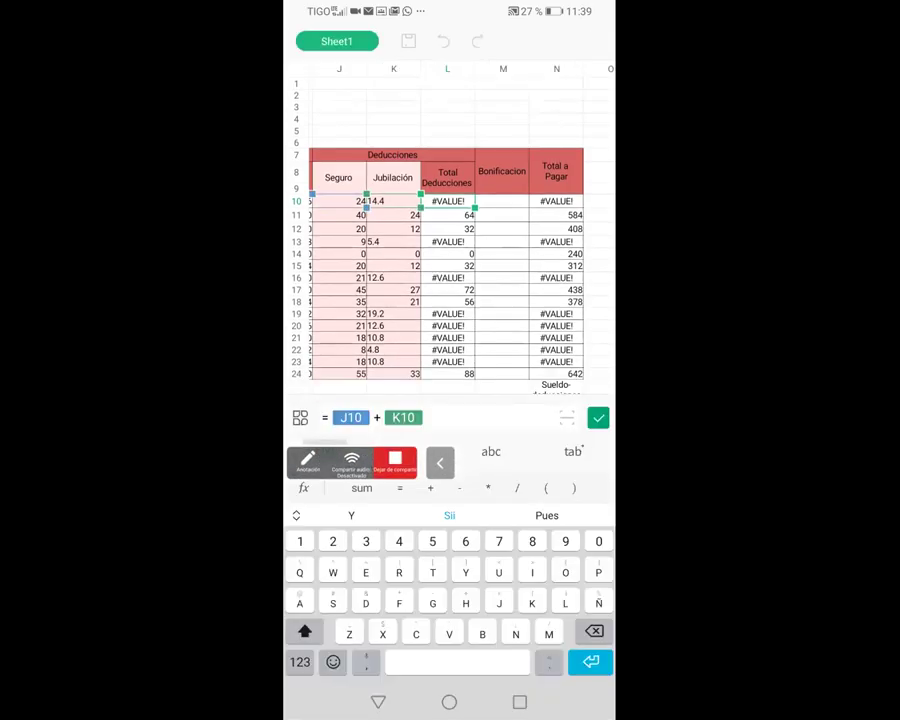
click(440, 462)
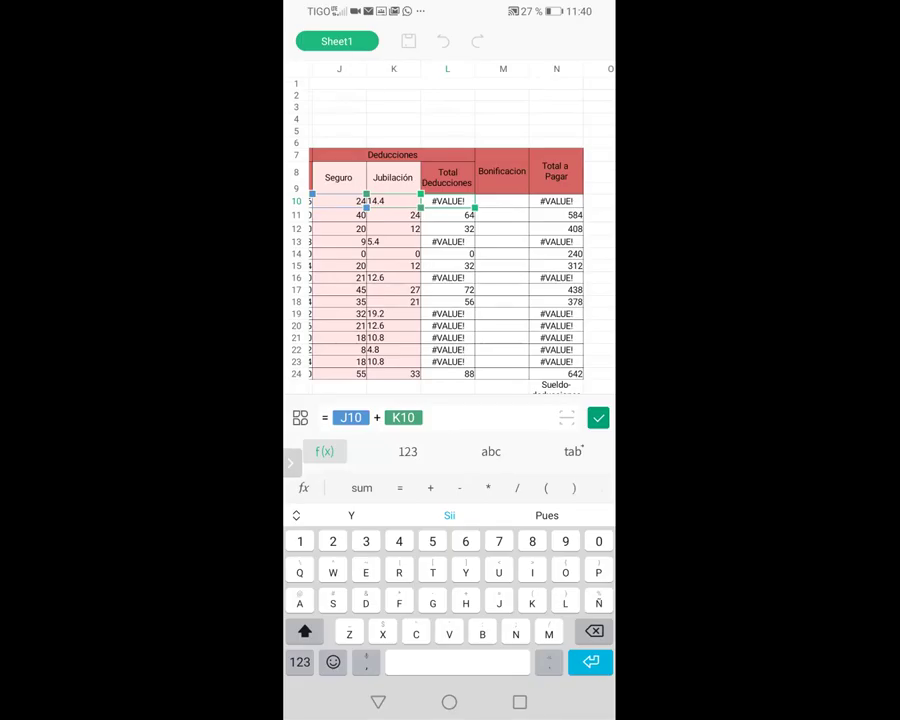
Select K10's Jubilación value 14.4, view columns I–N, and switch entry to numbers
click(393, 201)
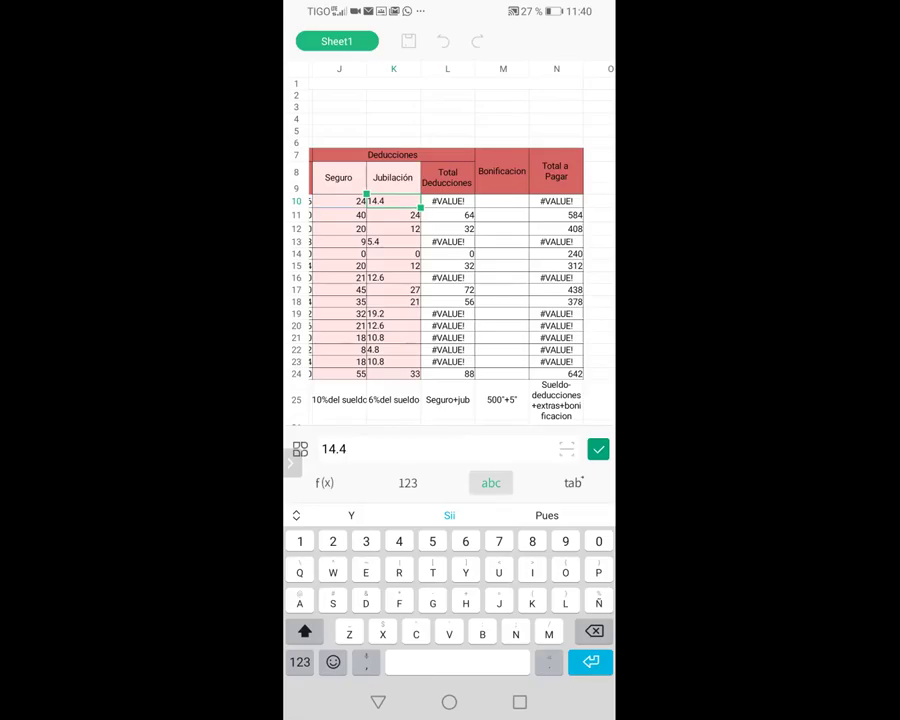
scroll(450, 280, left, 2)
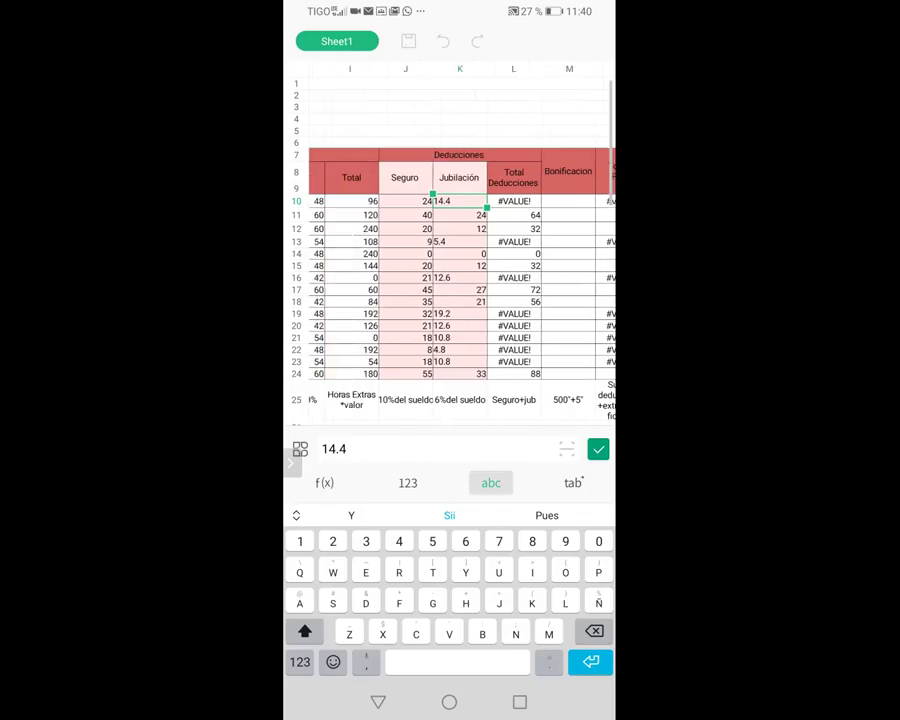
scroll(460, 260, down, 1)
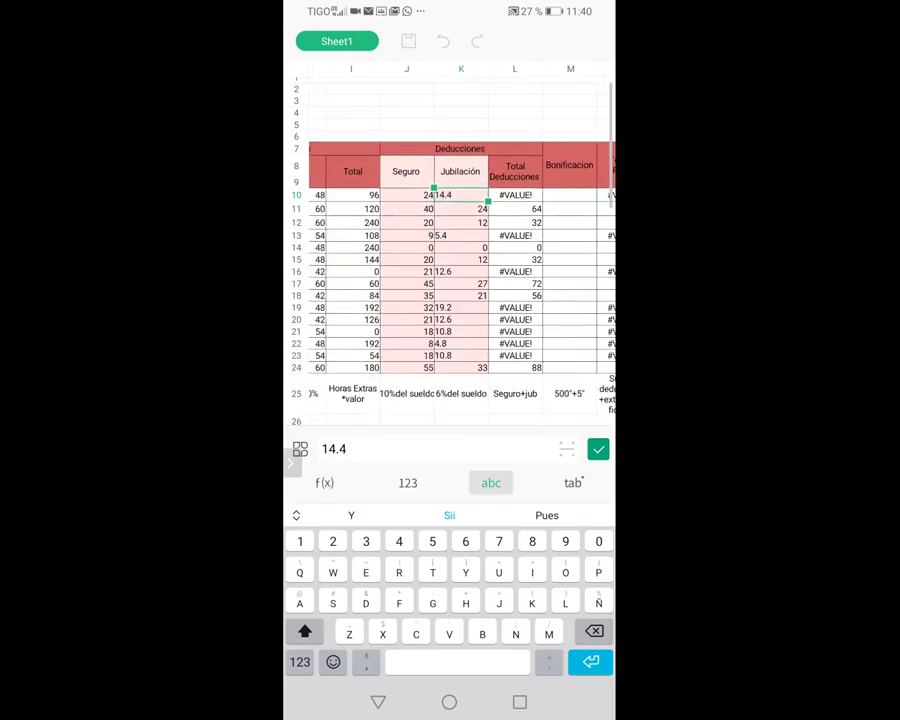
scroll(460, 230, right, 1)
scroll(460, 260, right, 1)
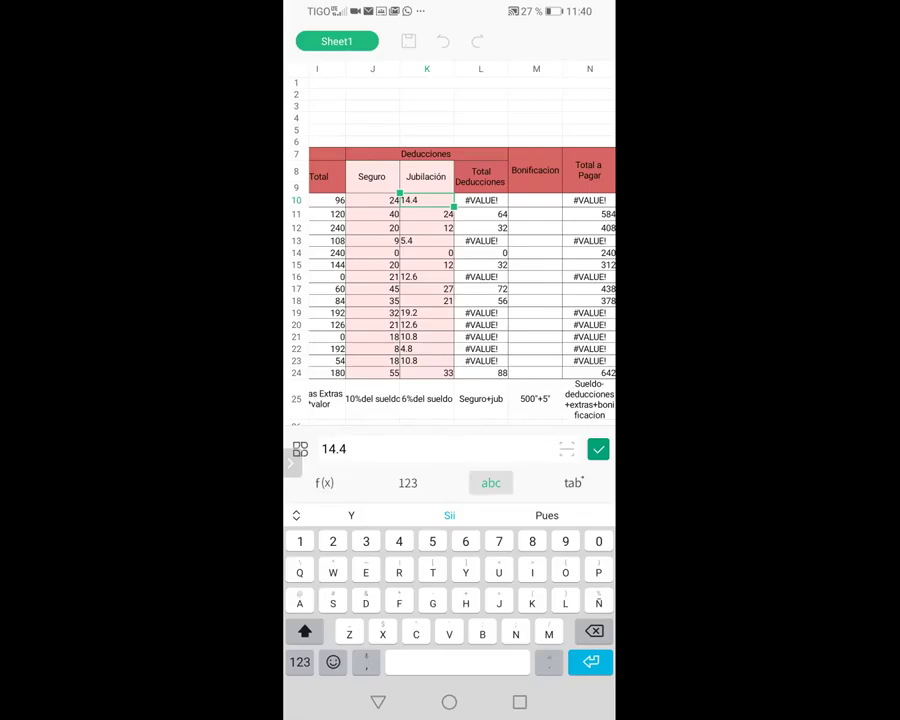
click(407, 482)
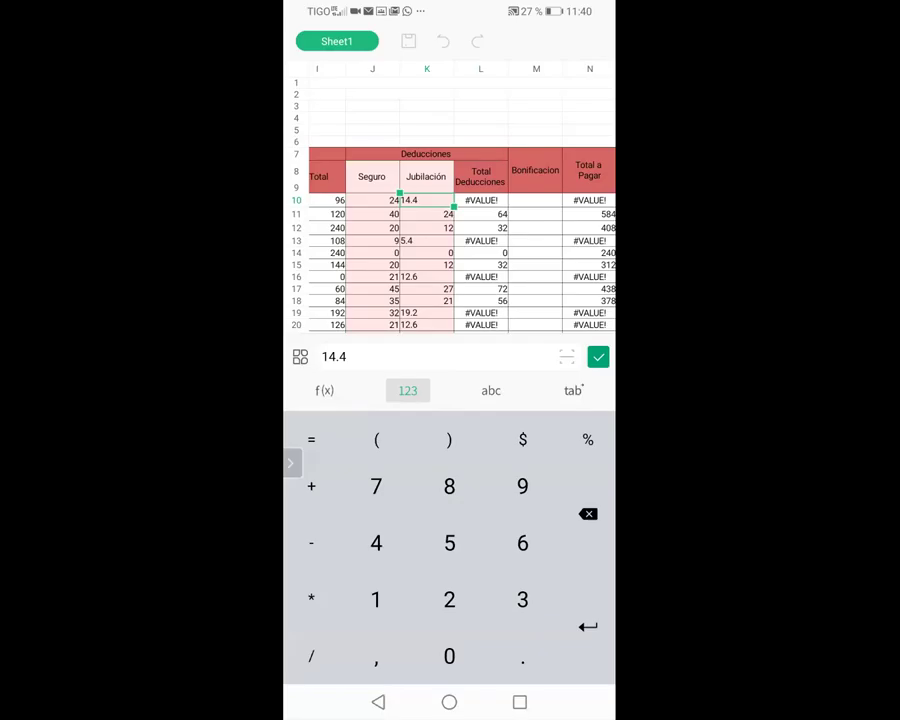
click(481, 200)
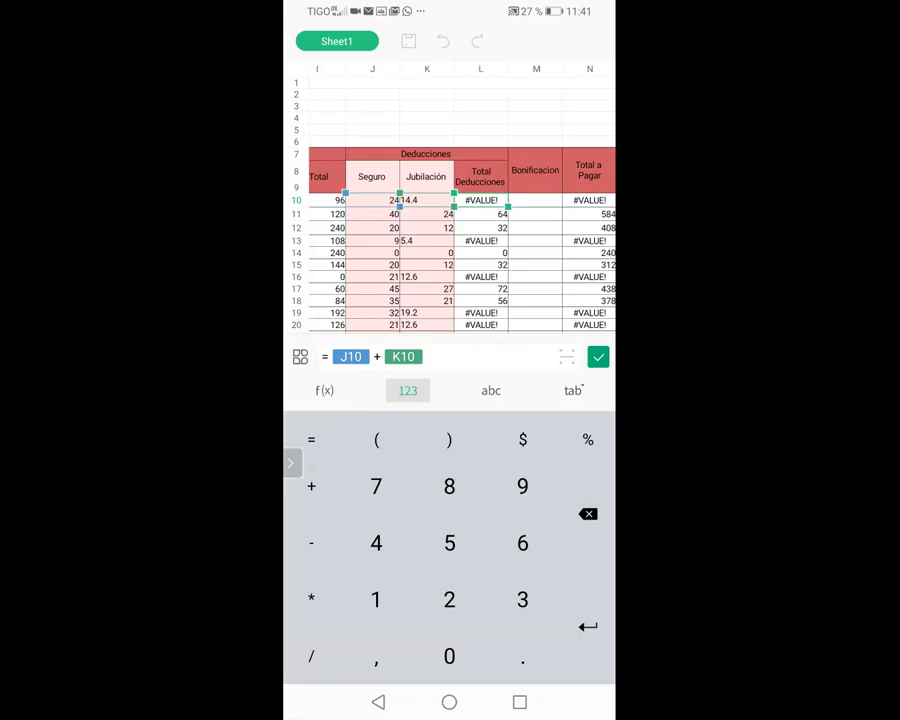
click(324, 390)
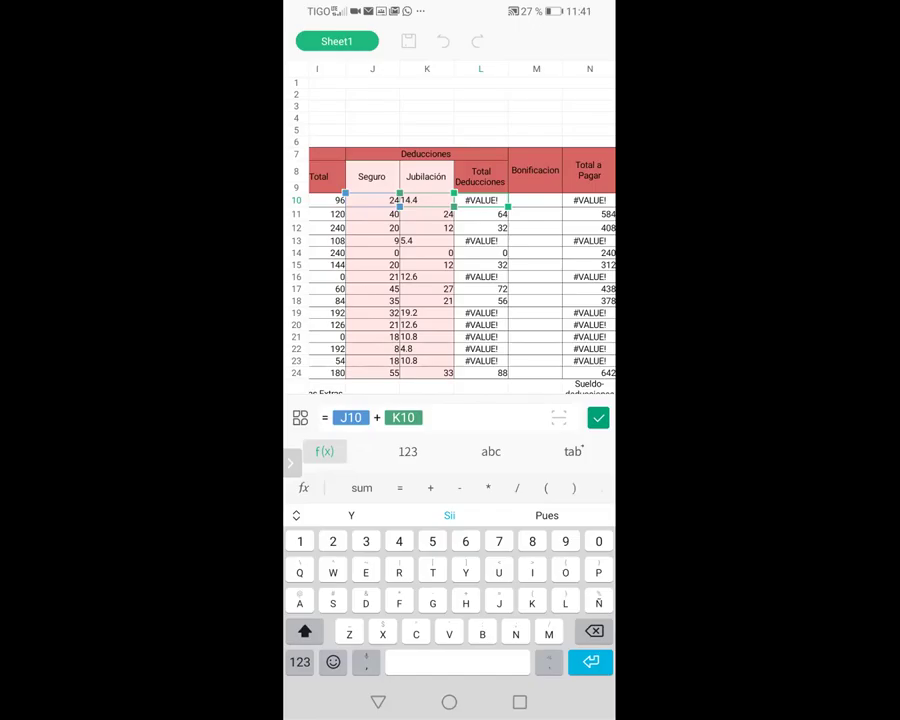
click(480, 214)
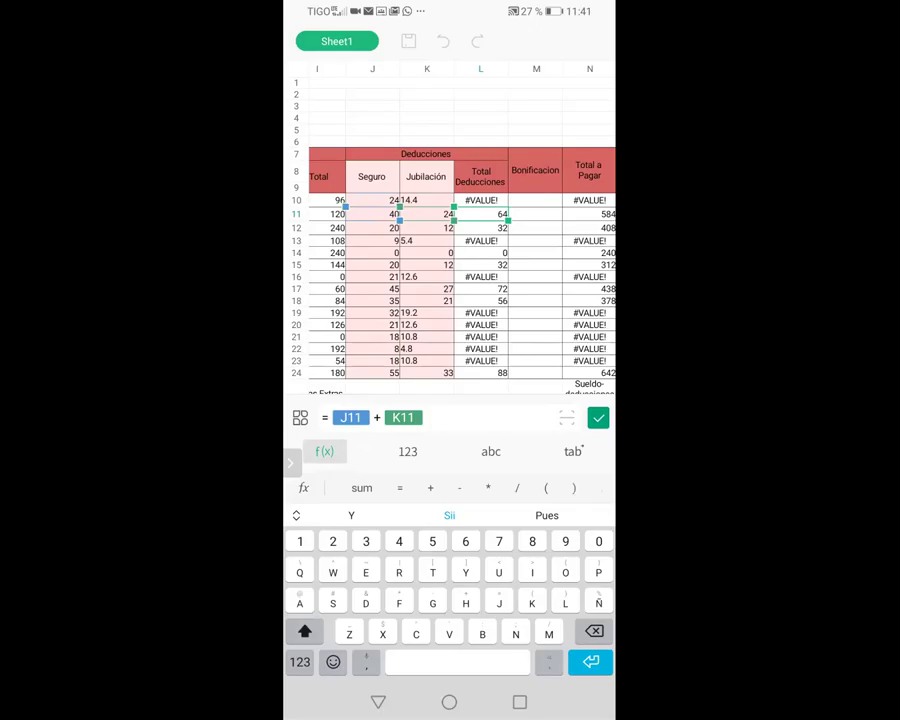
click(426, 200)
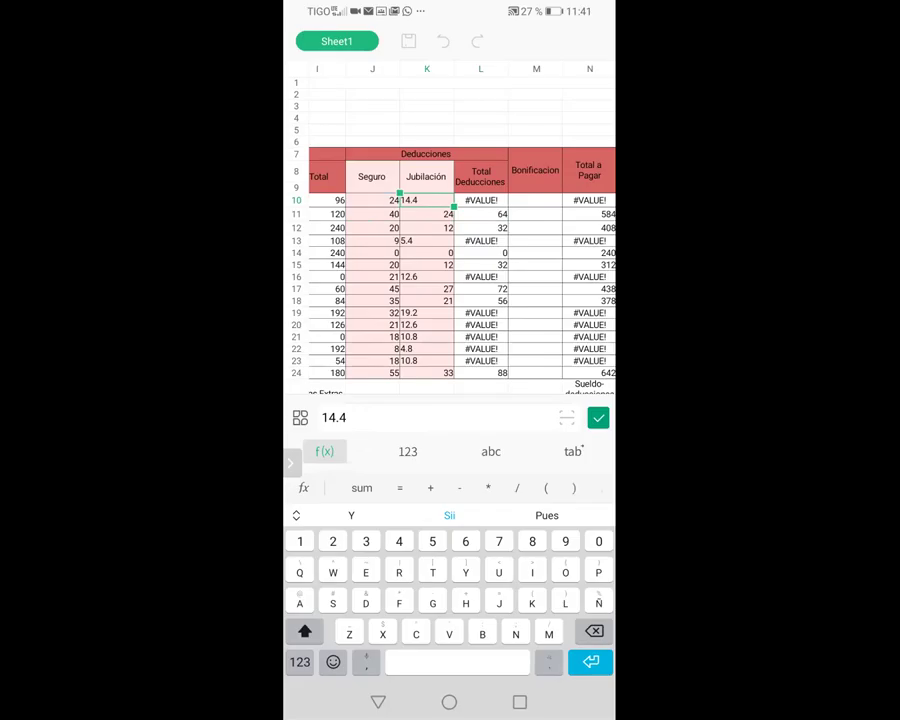
scroll(460, 240, down, 2)
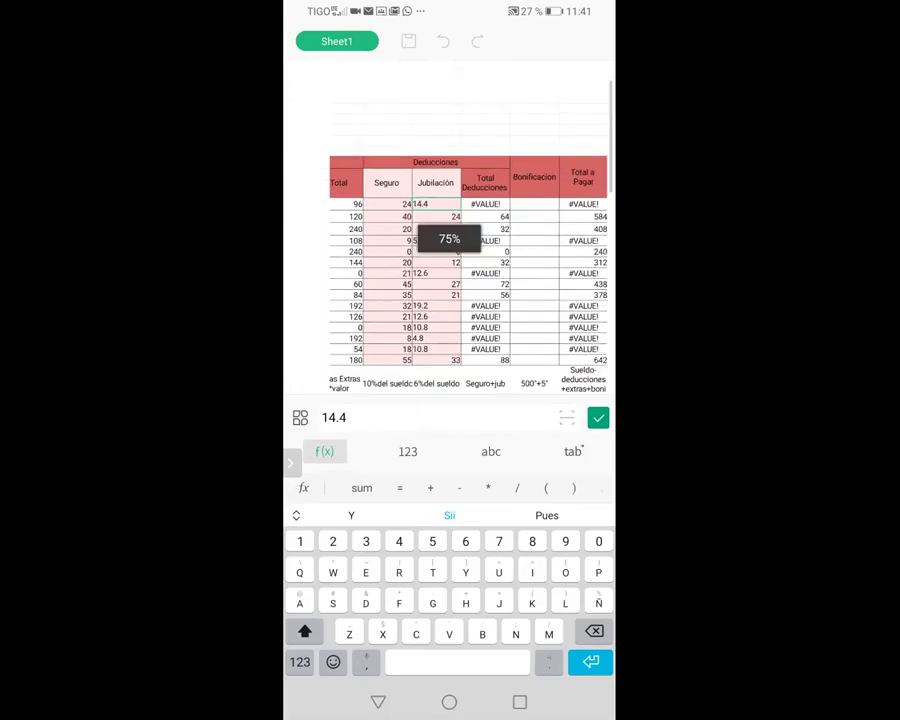
scroll(450, 260, down, 2)
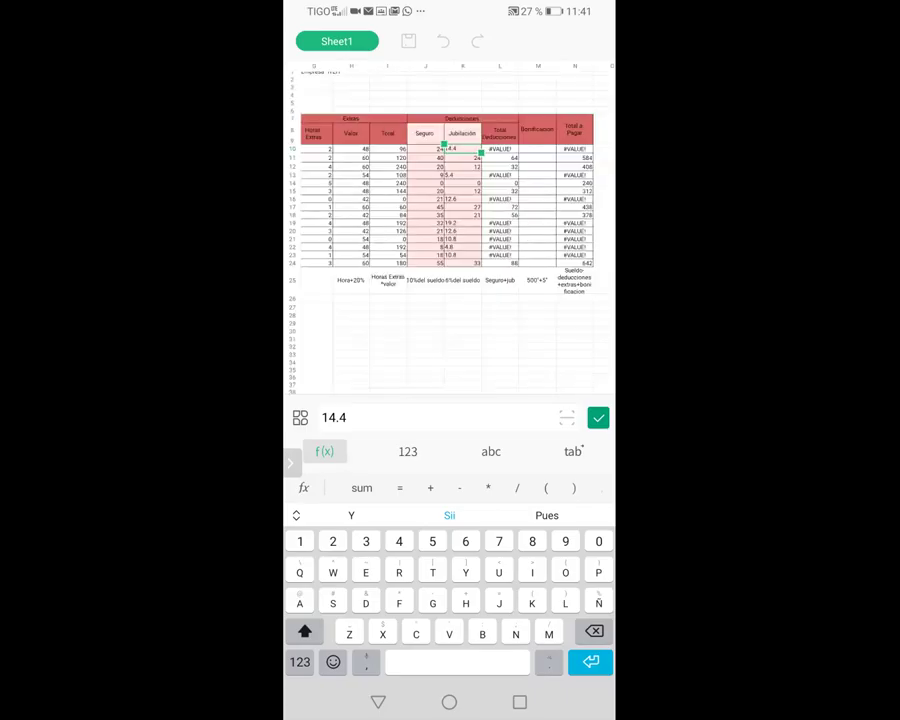
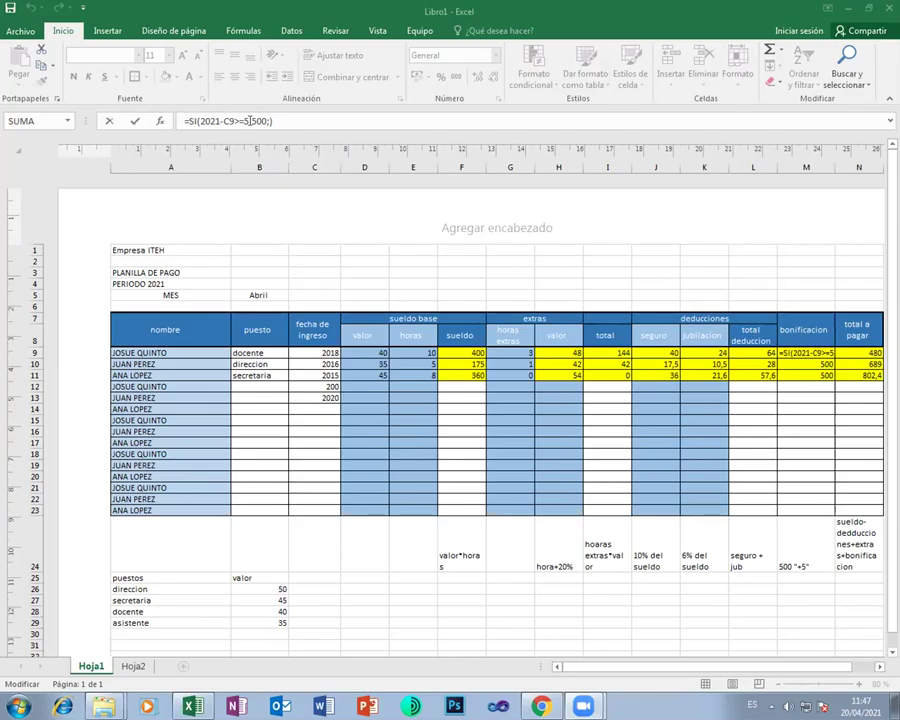
Insert a semicolon between 5 and 500 in the row 9 SI formula
click(249, 121)
text(;)
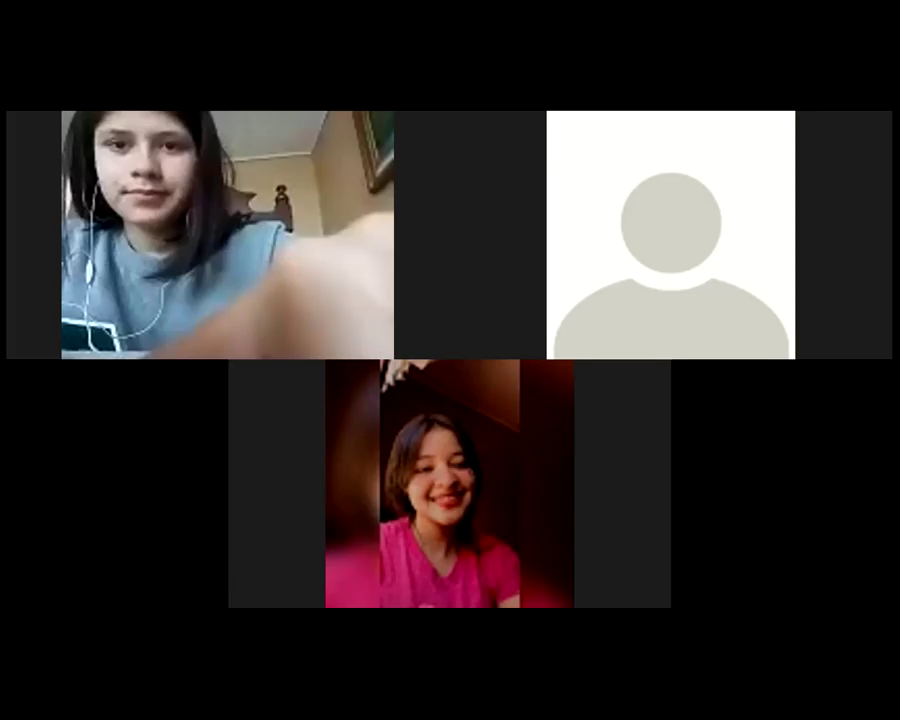
Leave the call view for the phone's WPS sheet and open cell M10 for formula entry
key(super)
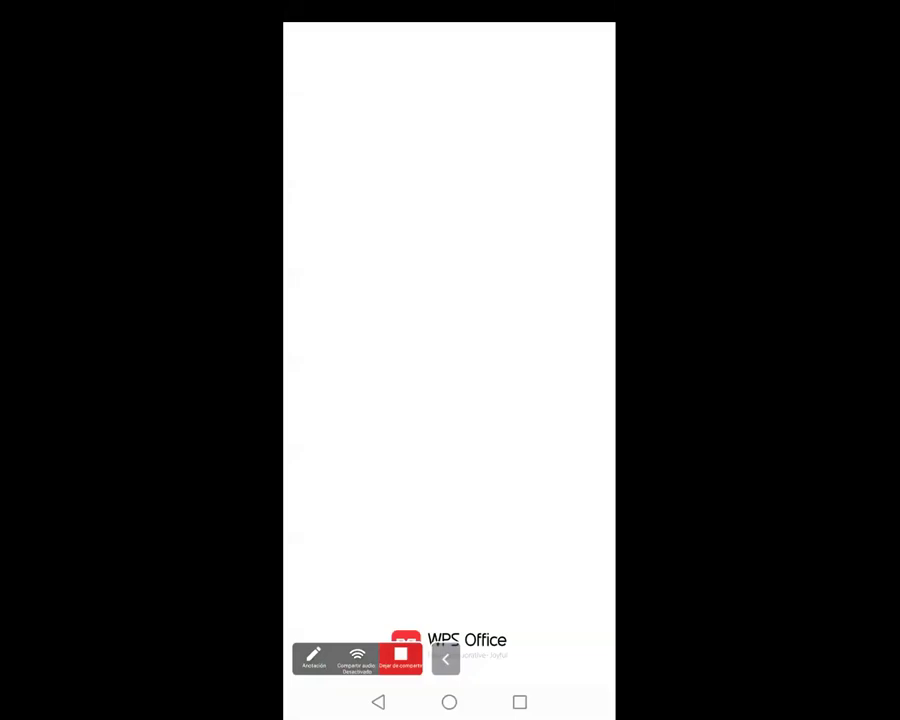
click(541, 191)
click(542, 315)
click(541, 191)
click(541, 357)
click(541, 183)
click(291, 661)
double_click(541, 183)
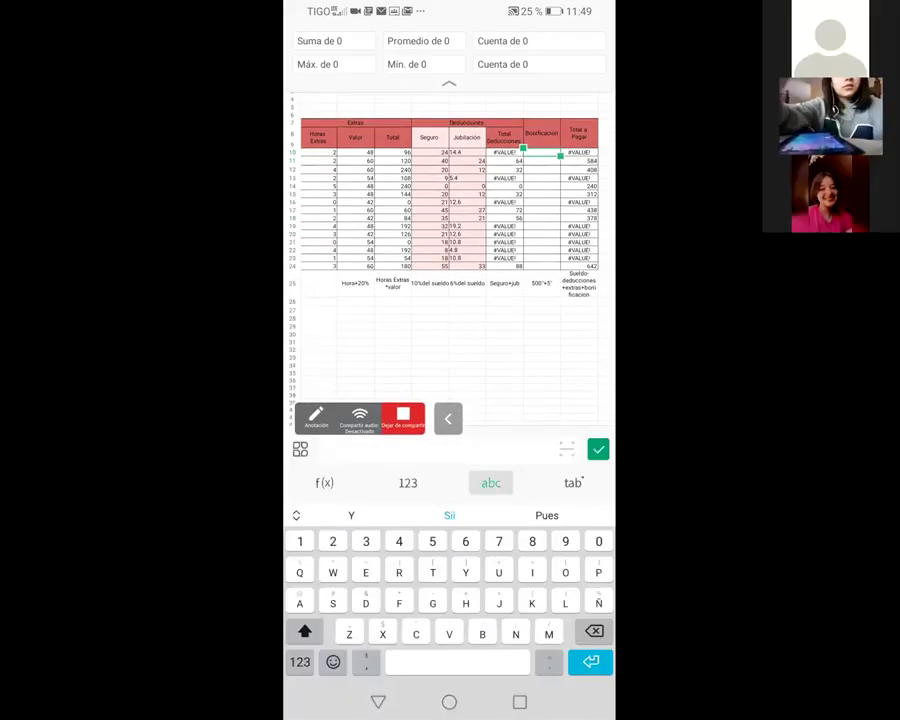
Begin the M10 formula as =SI(2021-C10
click(324, 482)
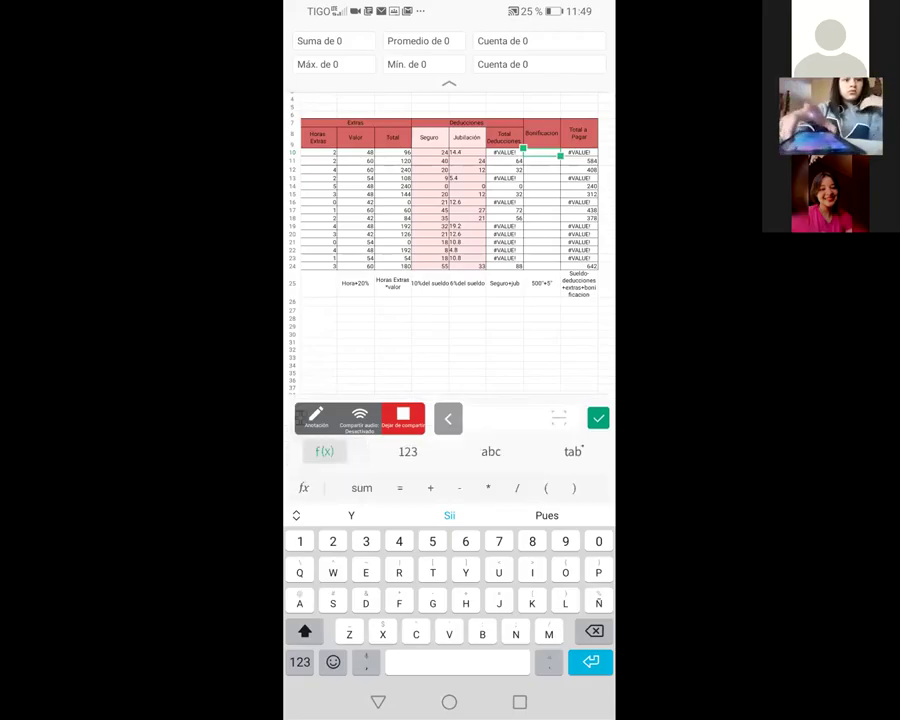
text(=SI)
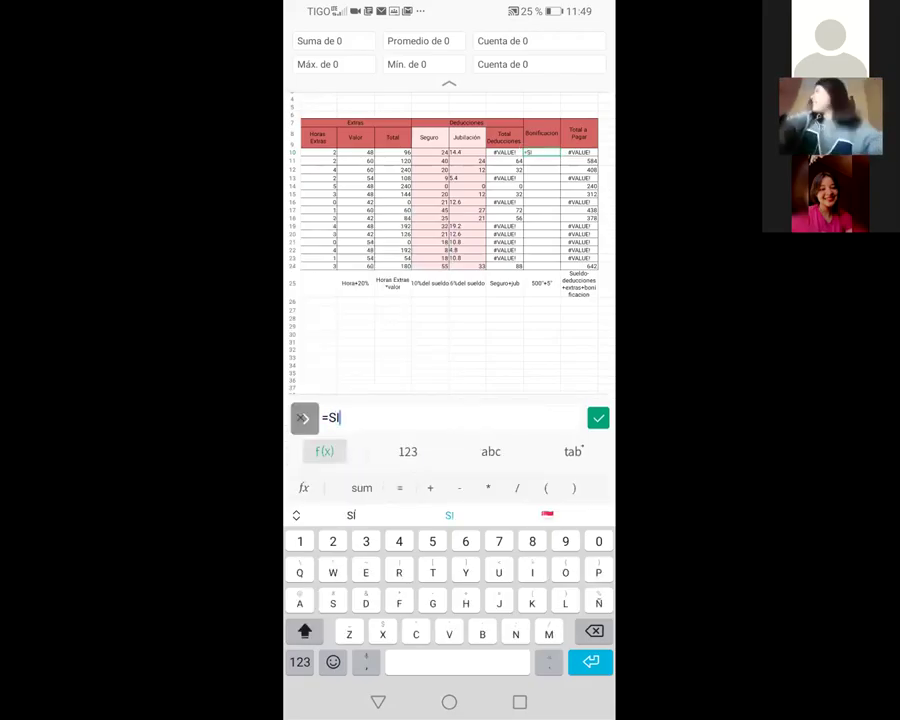
text(()
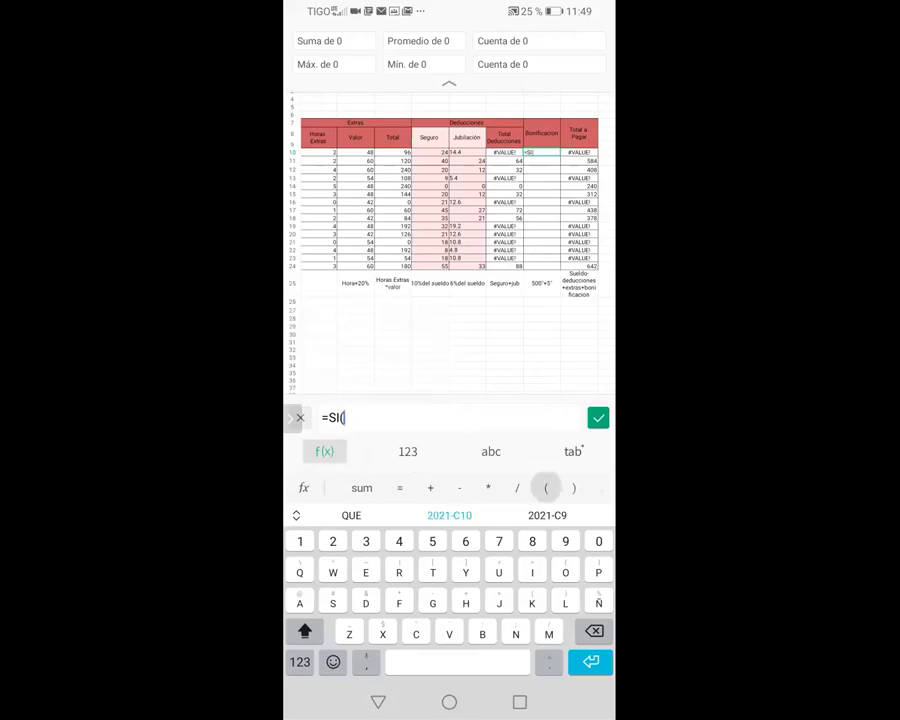
scroll(450, 240, up, 5)
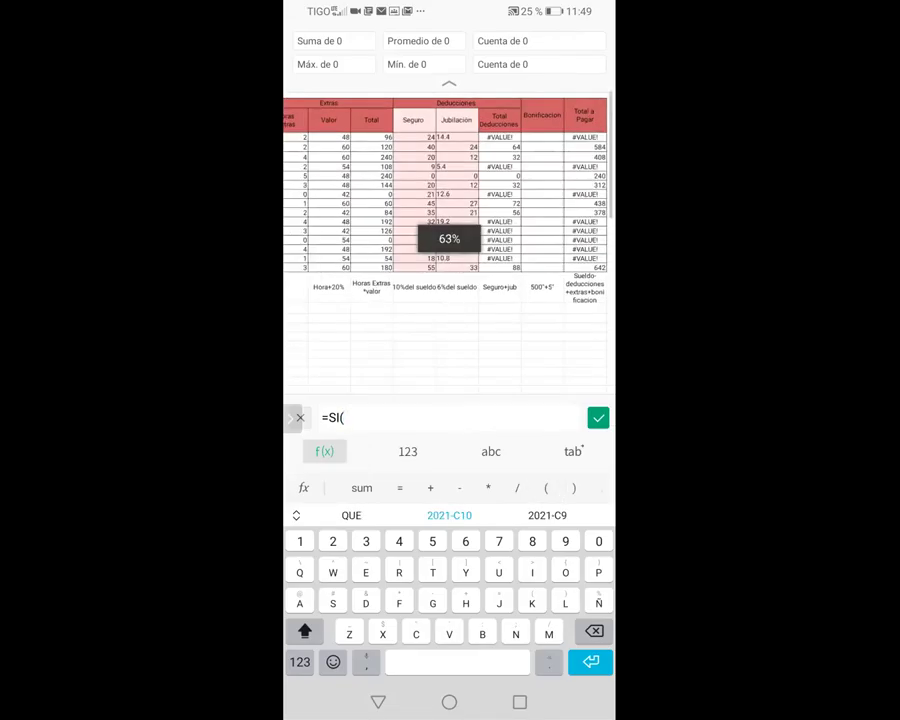
drag(450, 240, 436, 259)
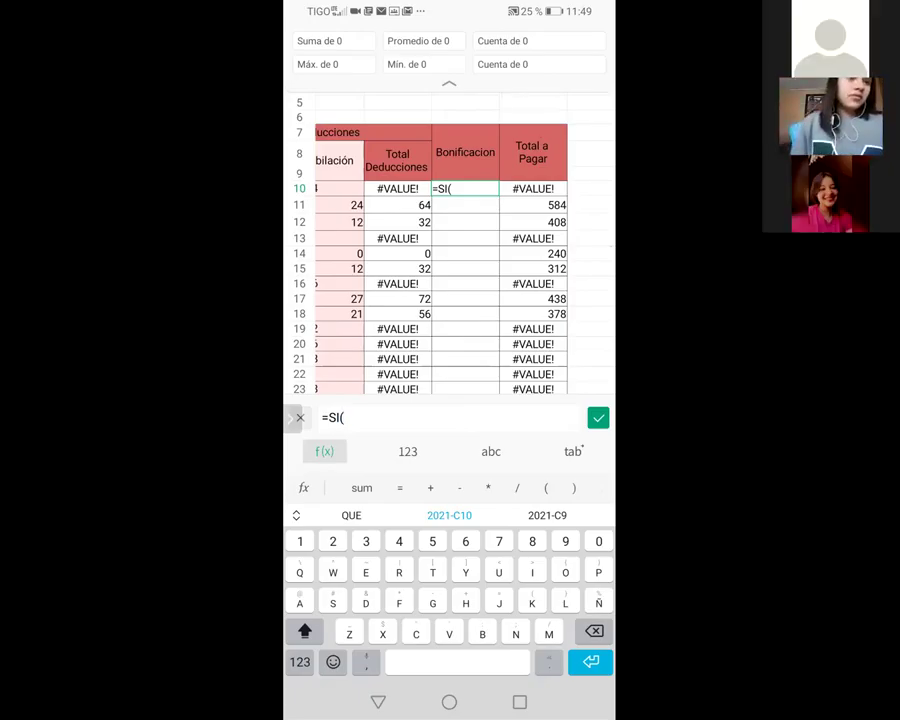
text(2)
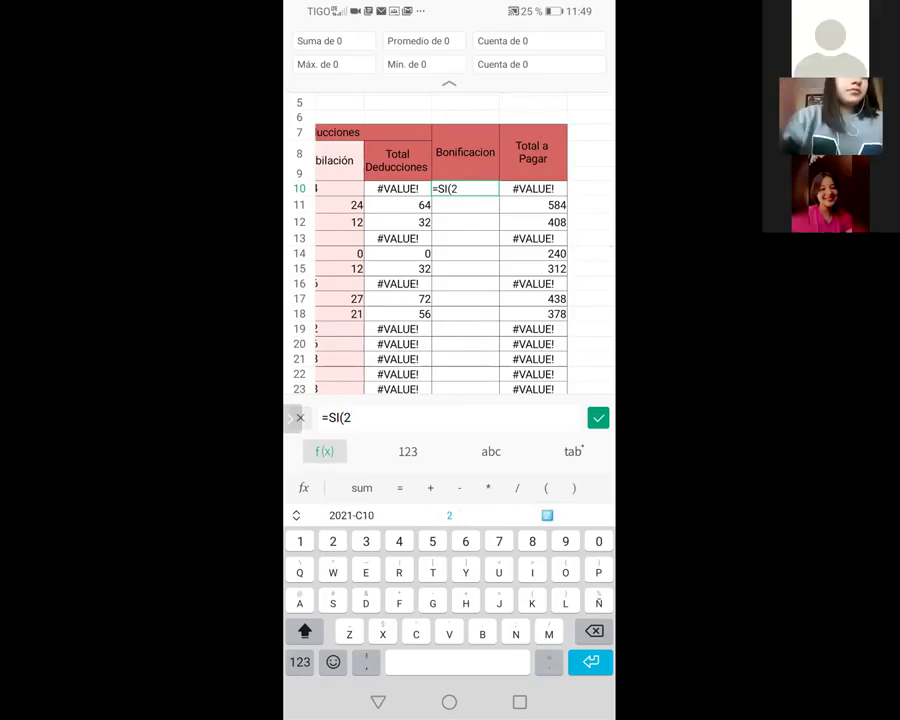
text(021)
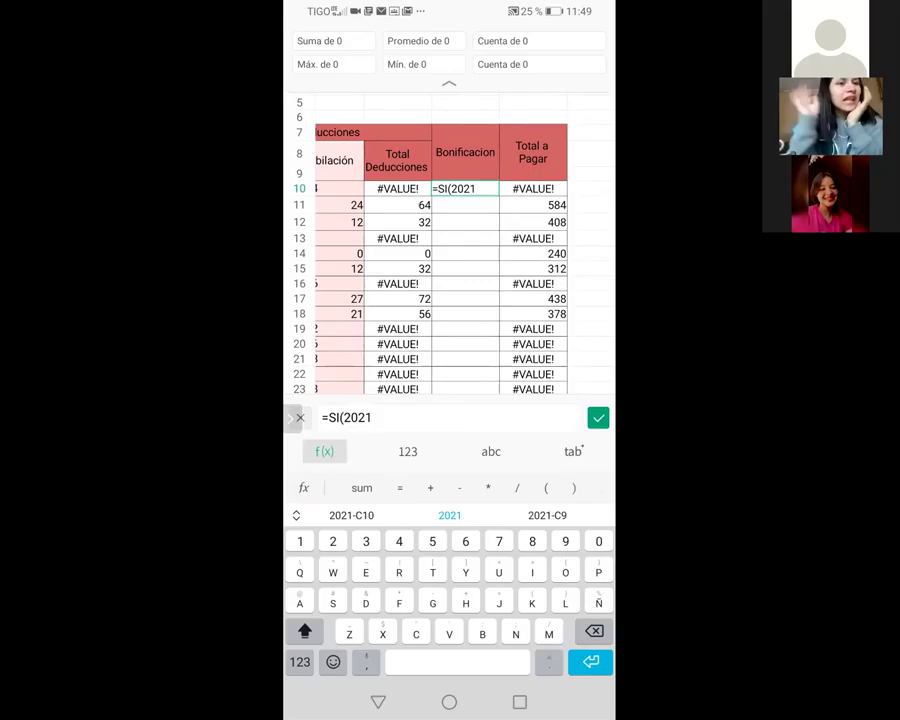
text(-C10)
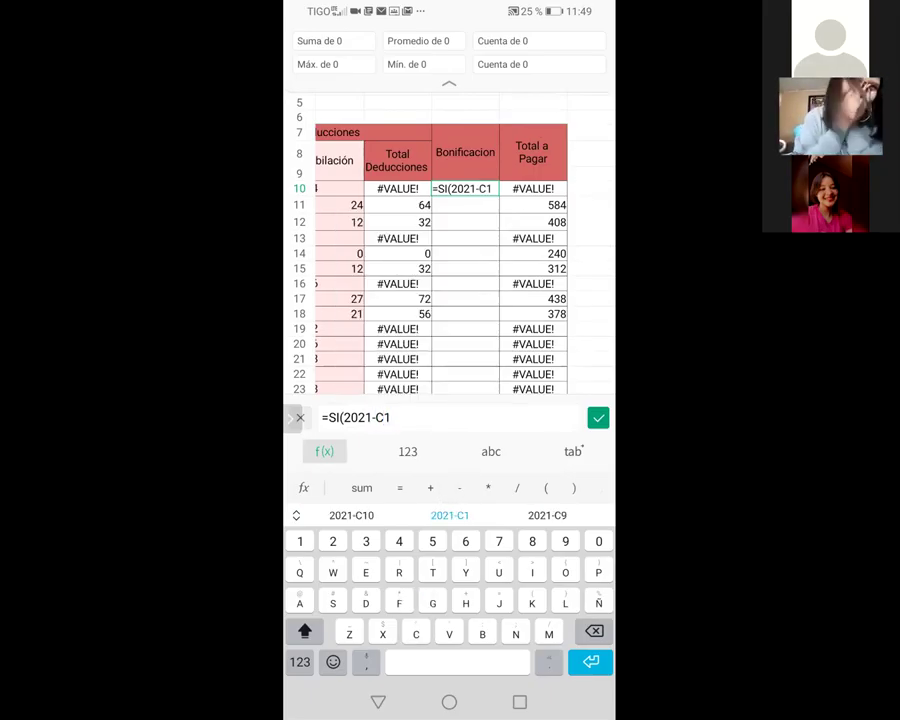
Complete it with >=5,500), and submit the formula
click(300, 661)
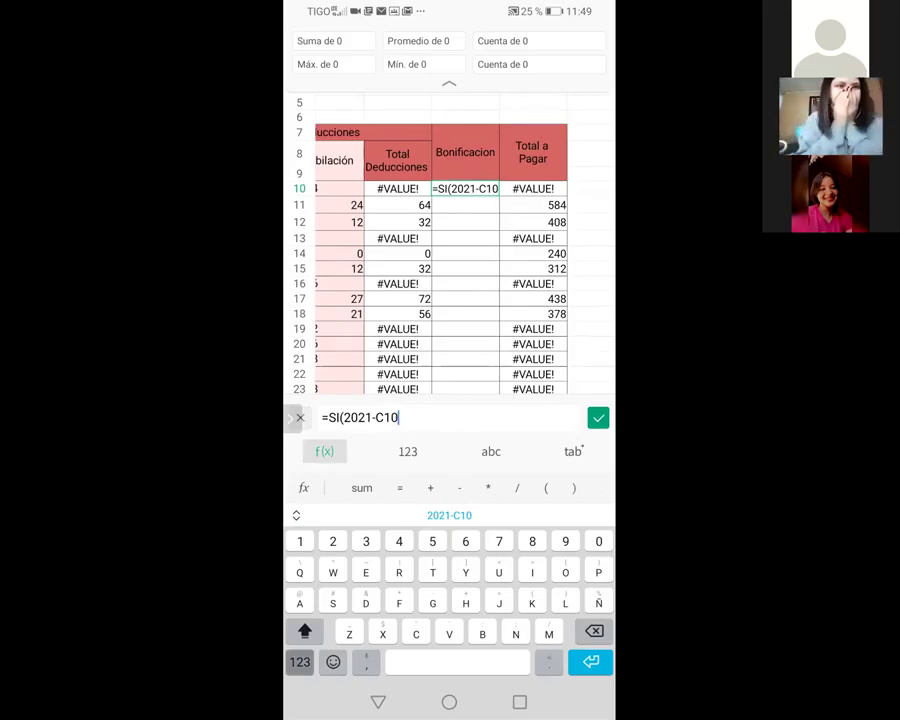
click(408, 477)
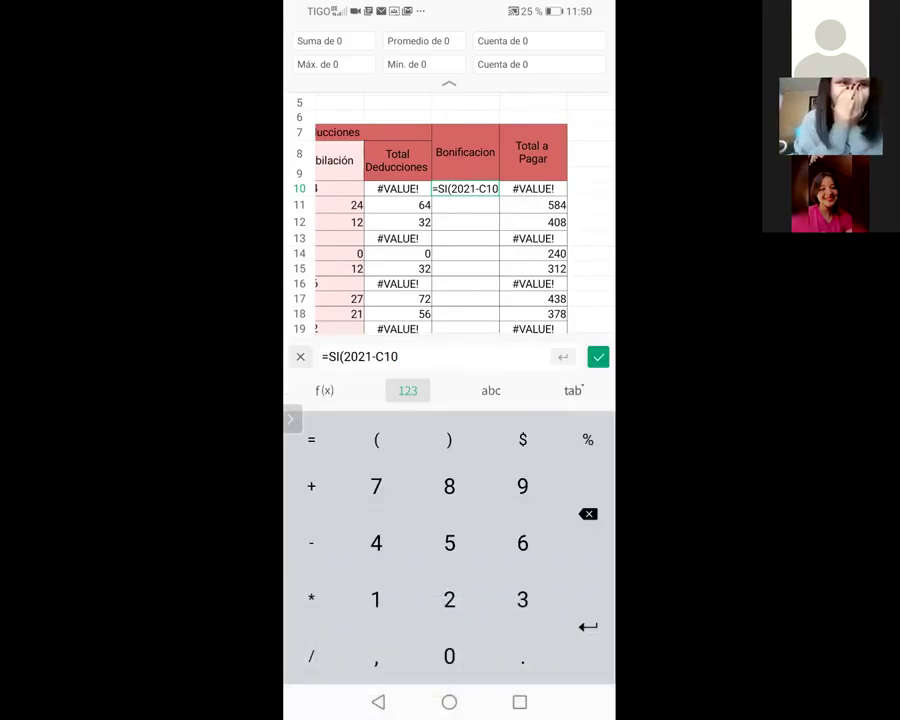
click(324, 390)
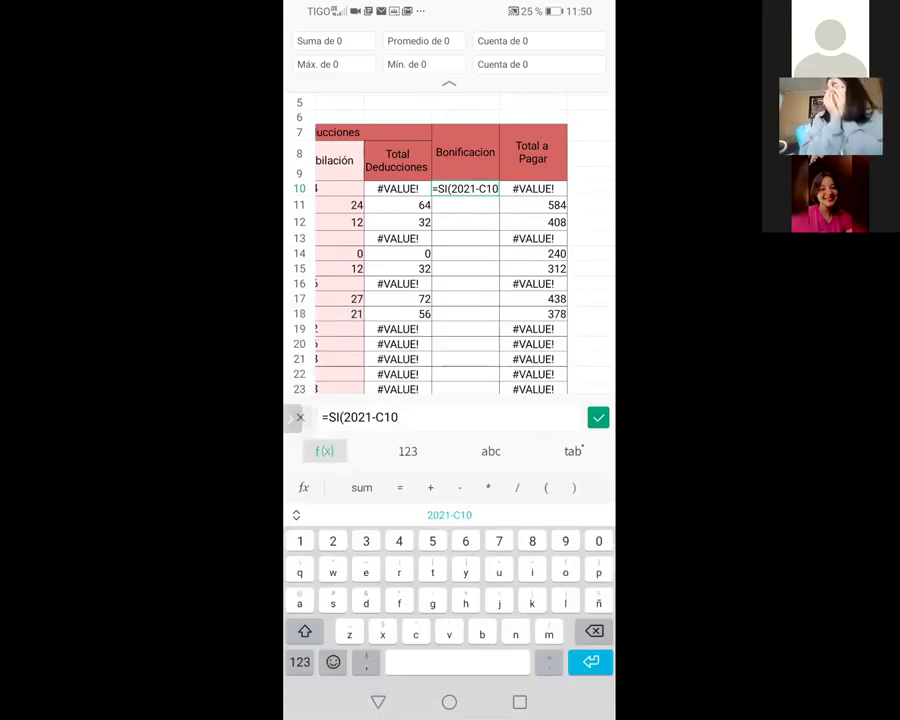
click(300, 661)
click(300, 630)
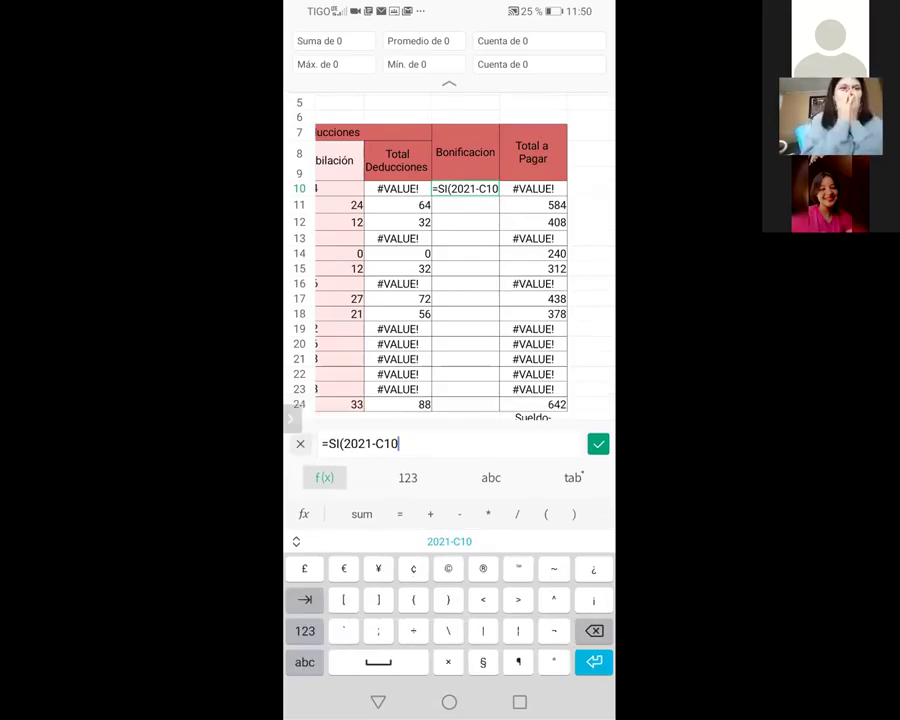
text(>=)
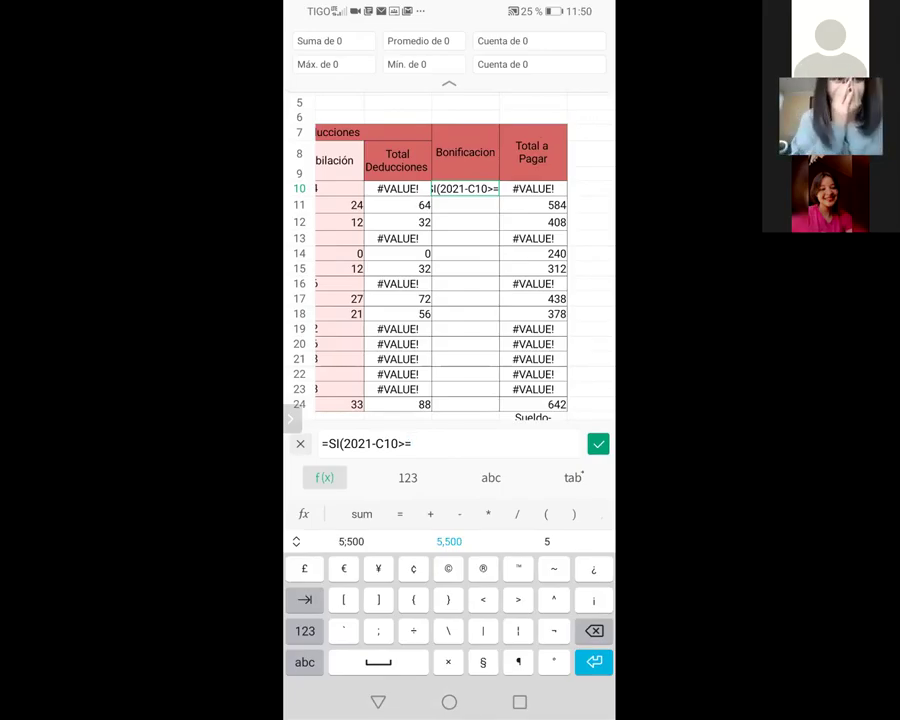
click(304, 630)
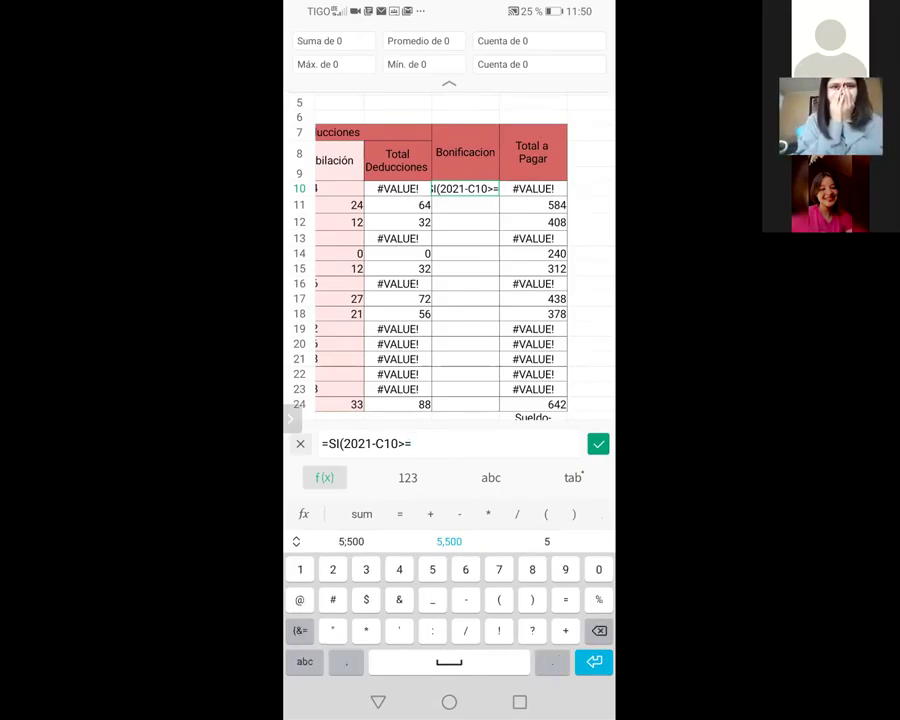
text(5)
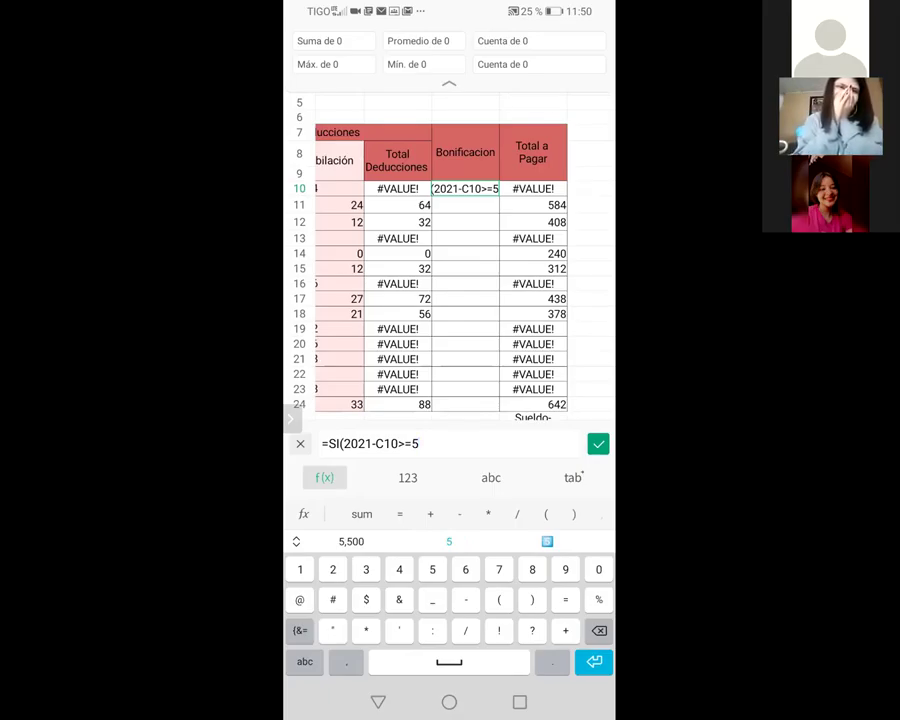
text(,500)
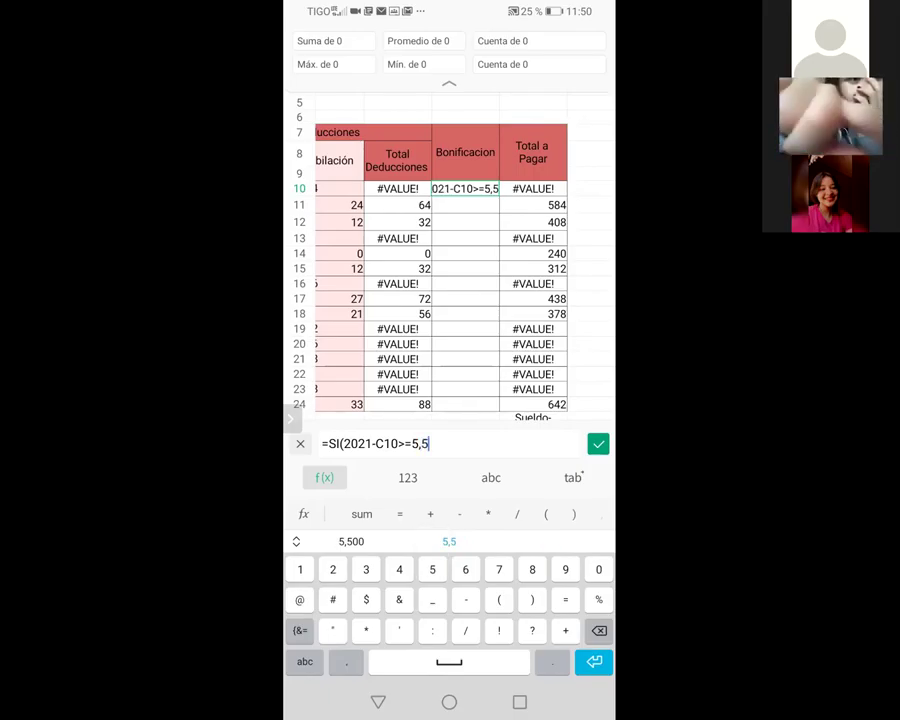
text())
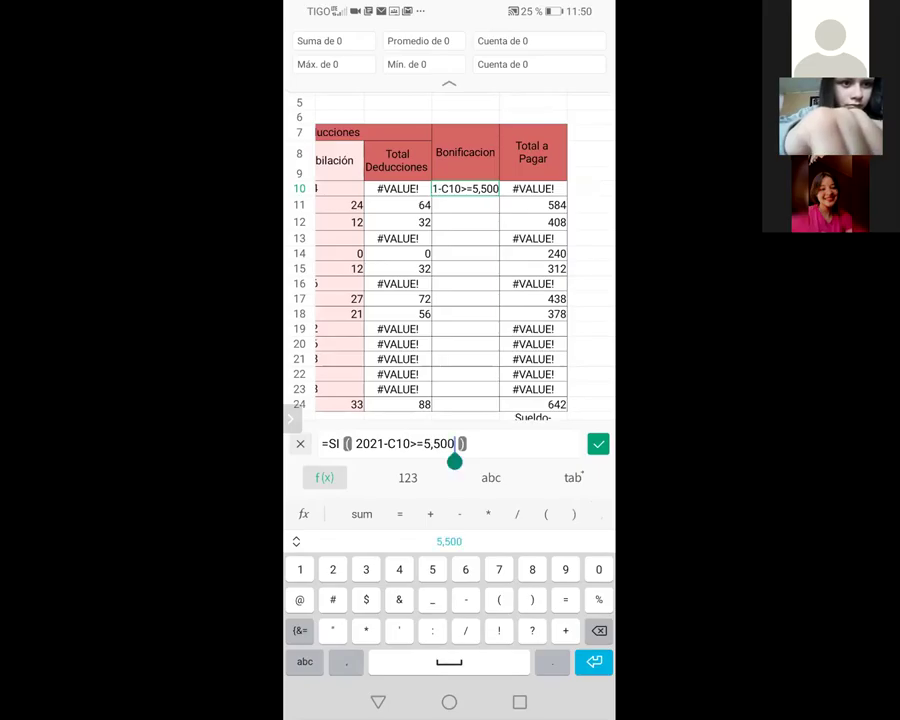
text(,)
key(Return)
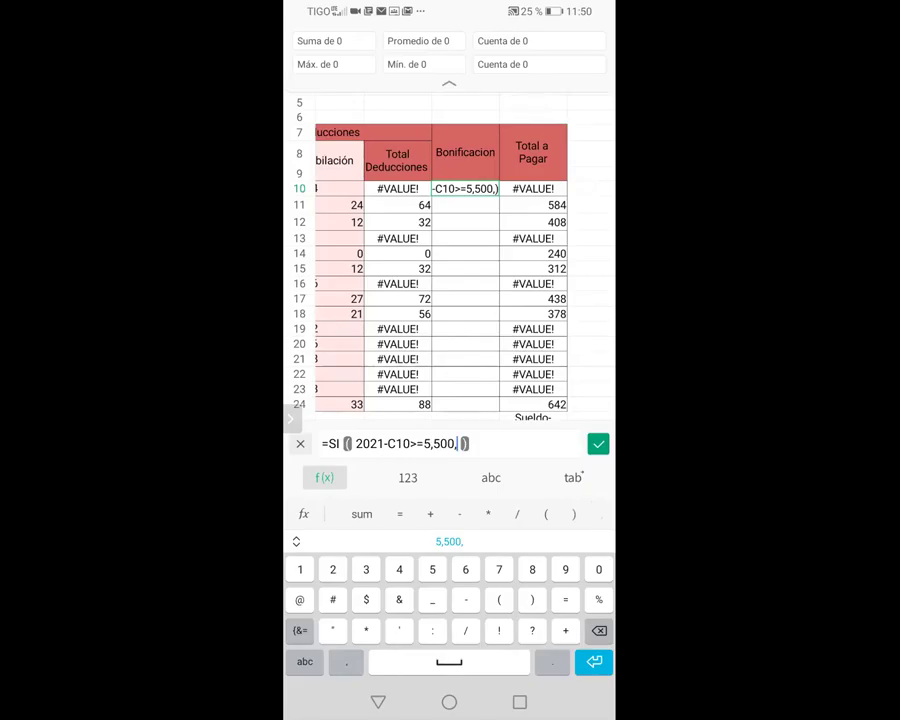
Remove the stray comma and wrap 500 in quotes, giving =SI(2021-C10>=5,"500")
key(BackSpace)
text(")
click(452, 443)
drag(452, 460, 433, 460)
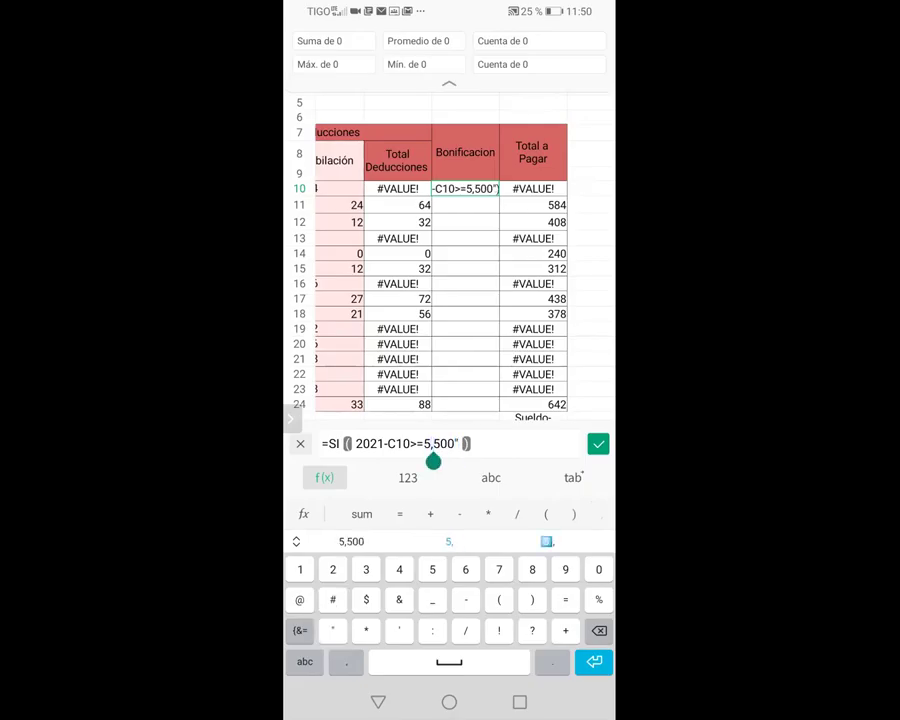
text(")
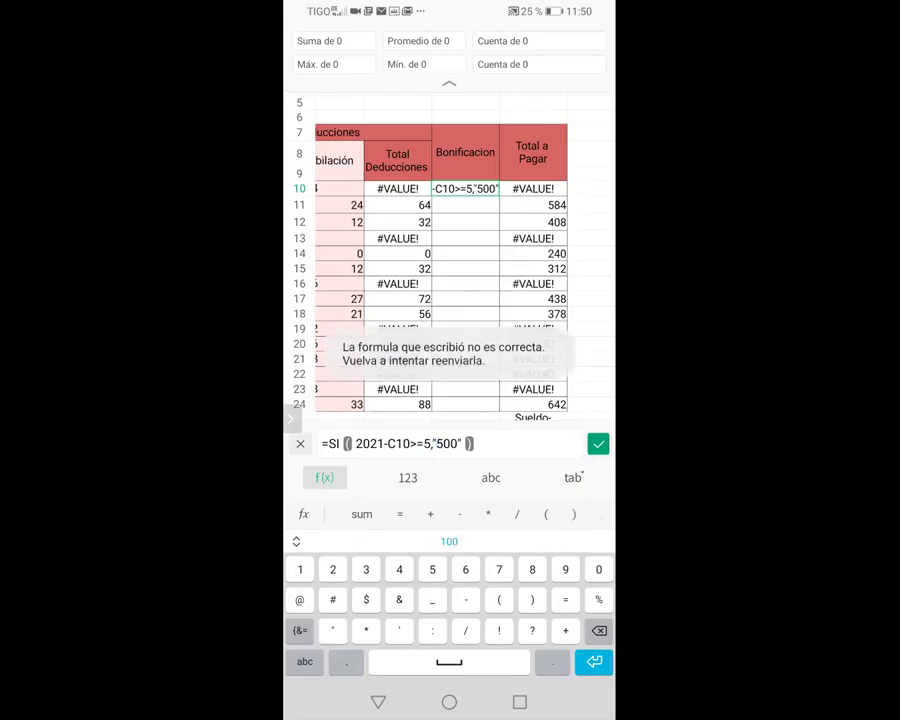
Replace the comma after 5 with a semicolon before "500" and retry committing
click(598, 443)
click(436, 443)
click(430, 443)
key(BackSpace)
key(BackSpace)
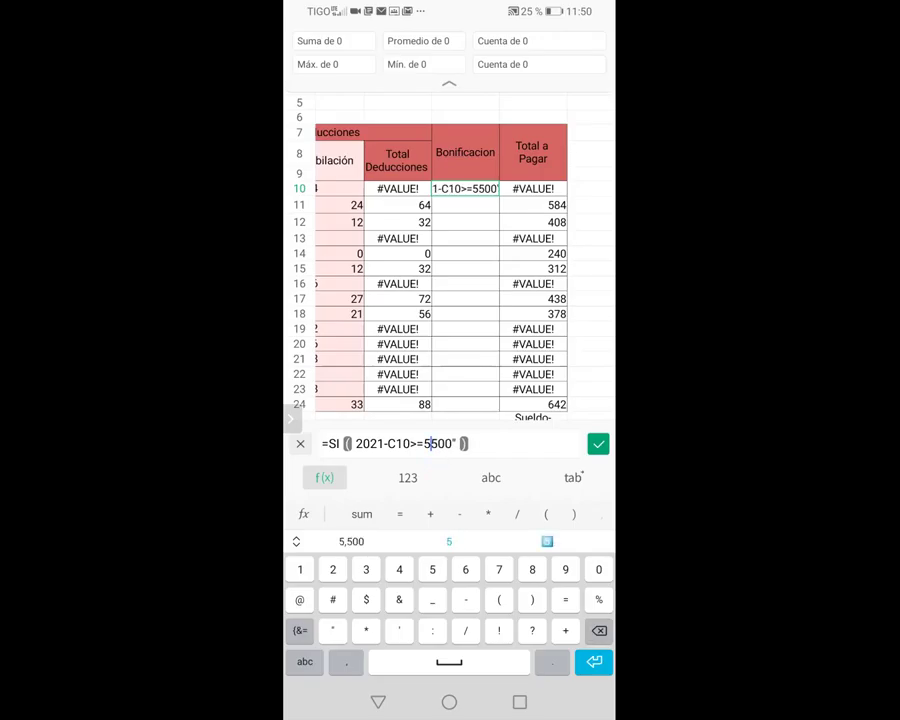
click(304, 662)
click(307, 629)
click(300, 659)
click(300, 630)
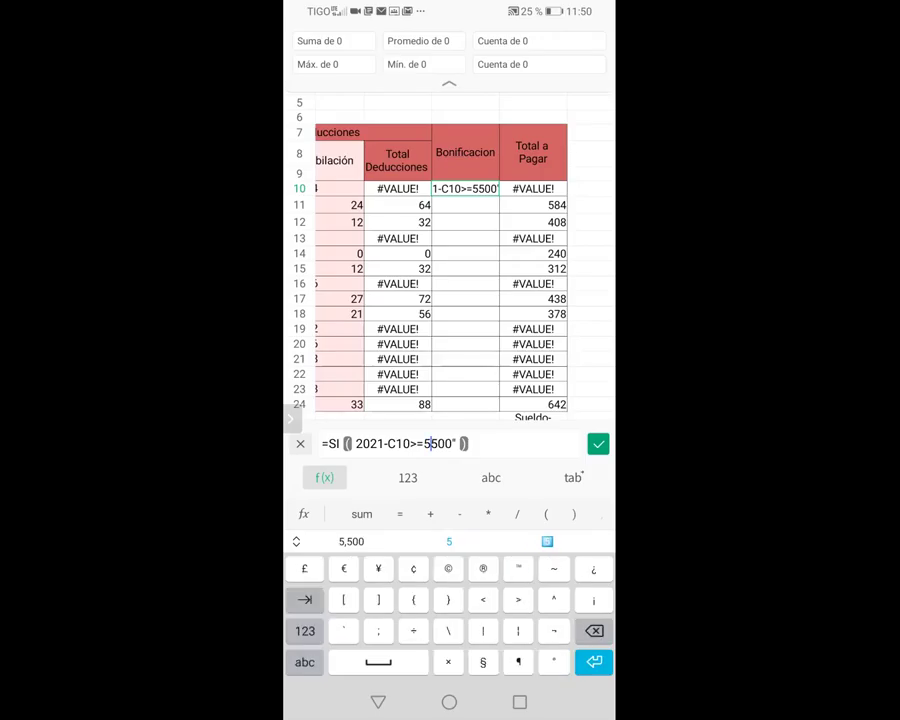
text(;)
click(304, 662)
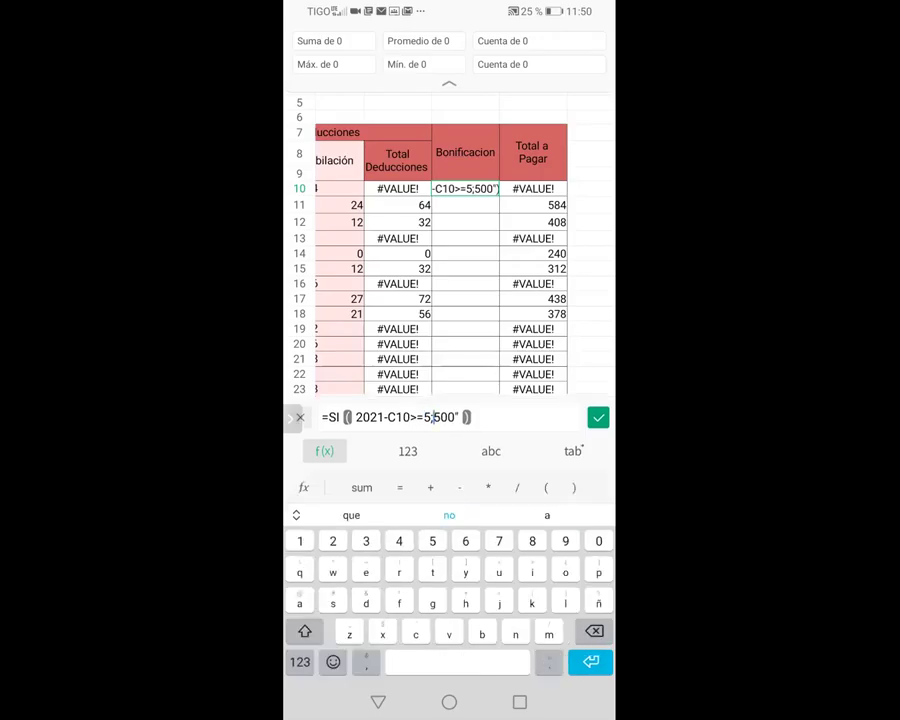
click(300, 662)
text(")
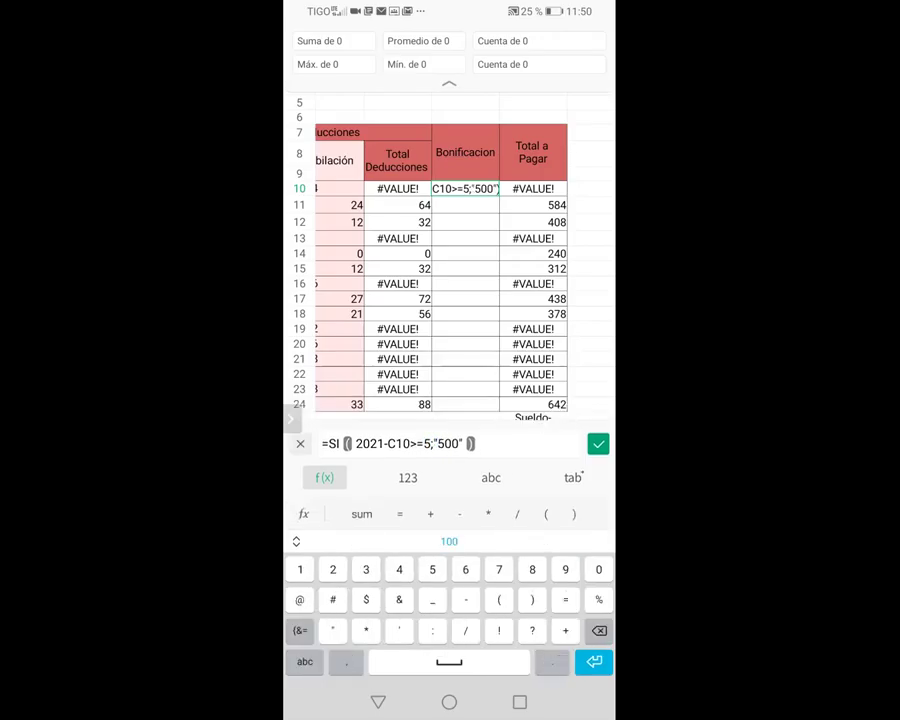
click(420, 313)
Add a semicolon after "500" and try committing the formula again
click(462, 443)
click(304, 661)
click(299, 661)
click(300, 628)
text(;)
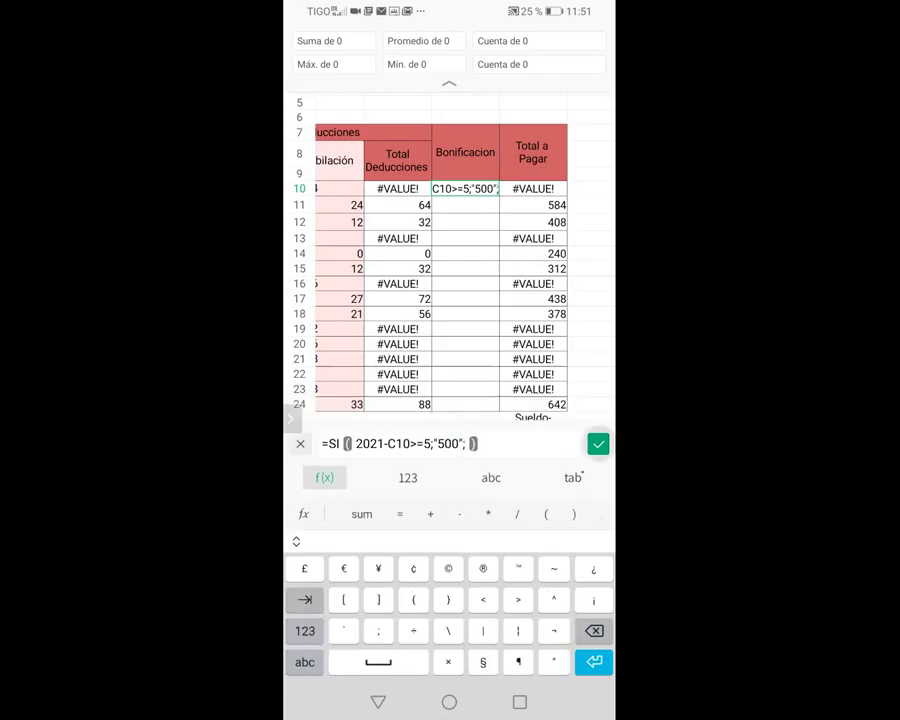
key(Return)
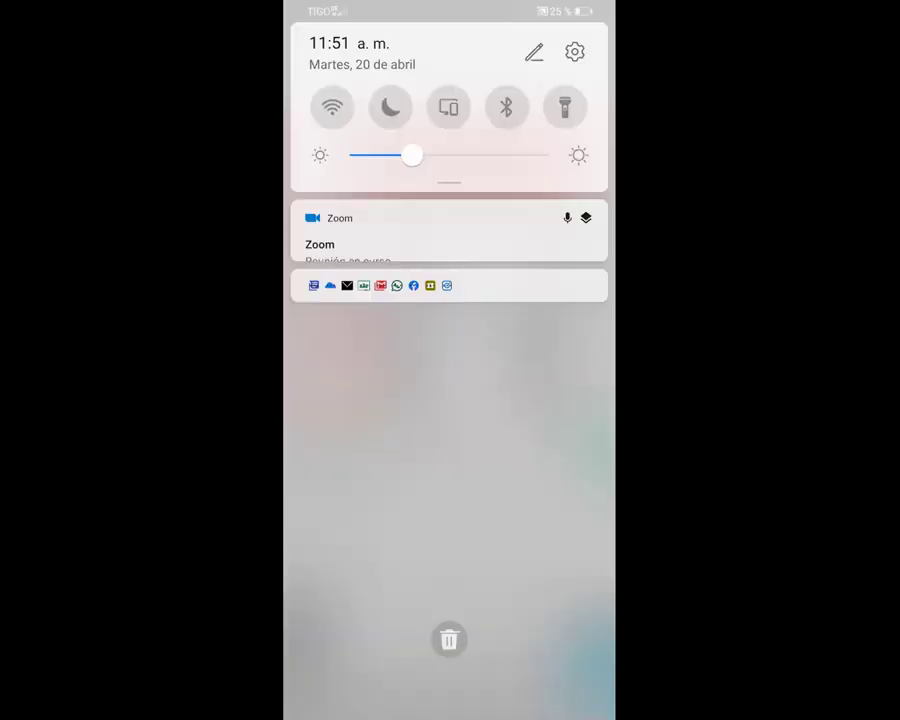
drag(449, 5, 449, 450)
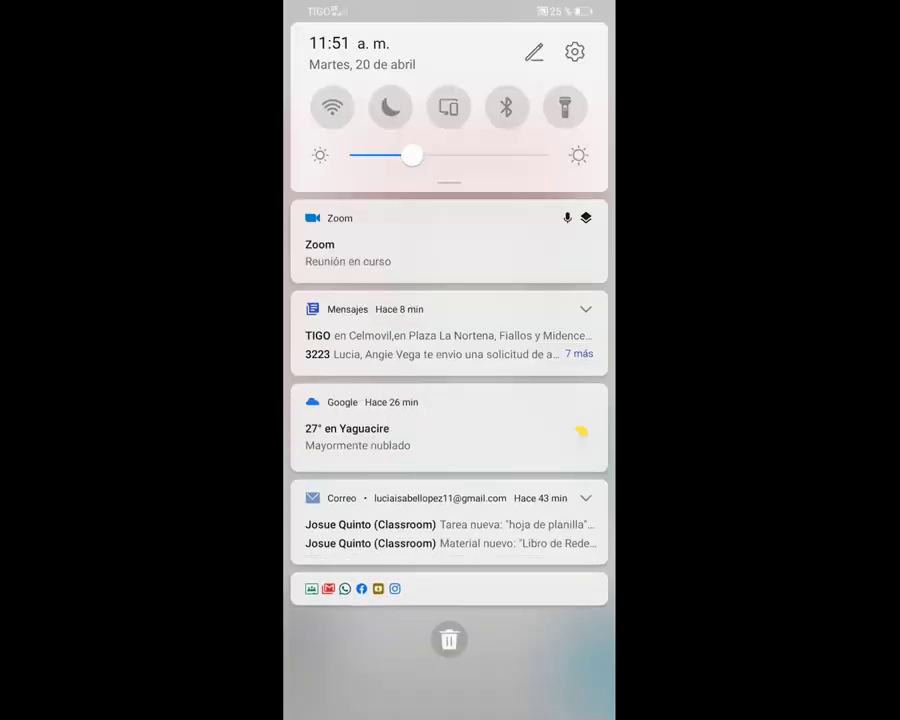
drag(449, 600, 449, 200)
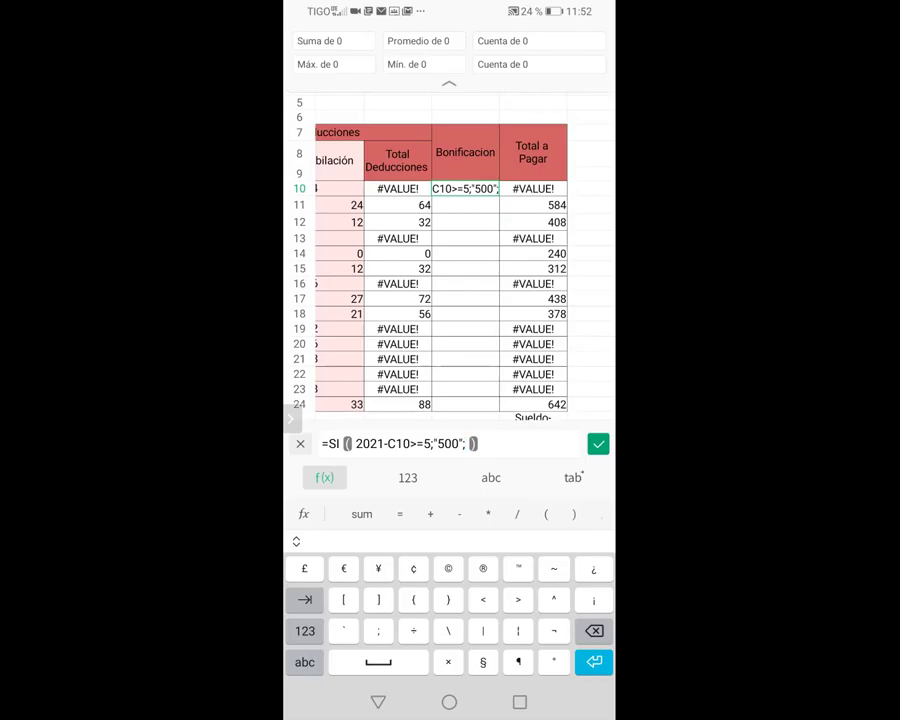
Change SI to IF and commit =IF(2021-C10>=5;"500";), so M10 shows 0
click(340, 443)
key(BackSpace)
key(BackSpace)
click(304, 662)
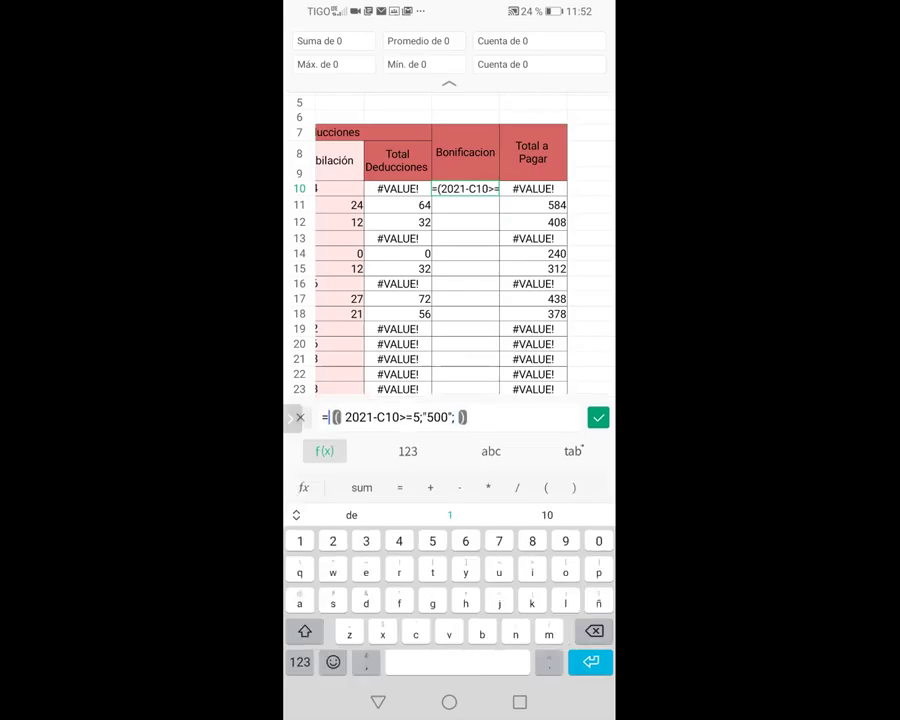
text(IF)
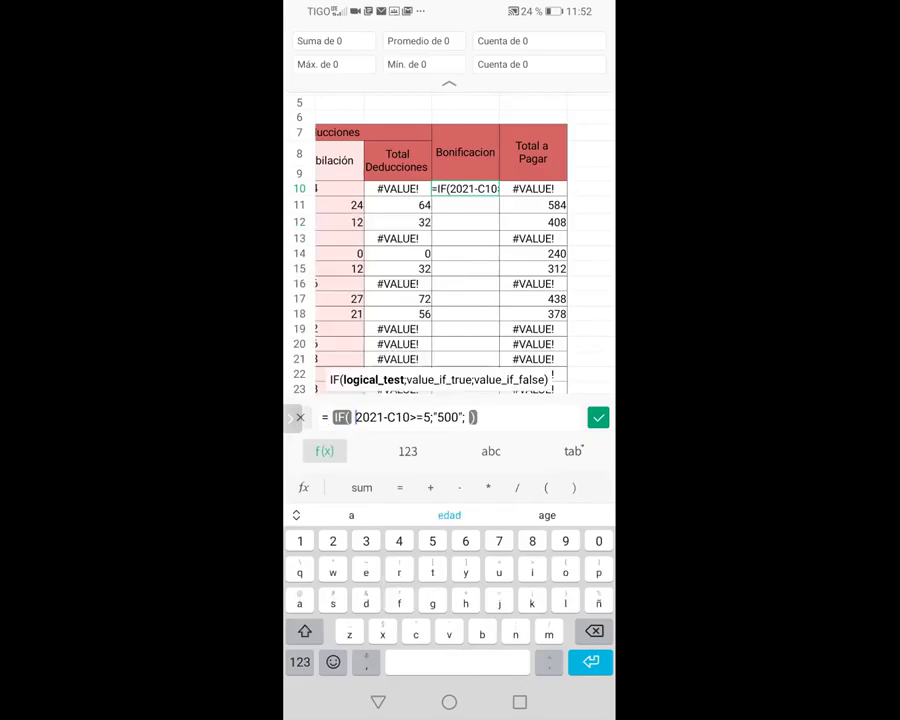
click(598, 417)
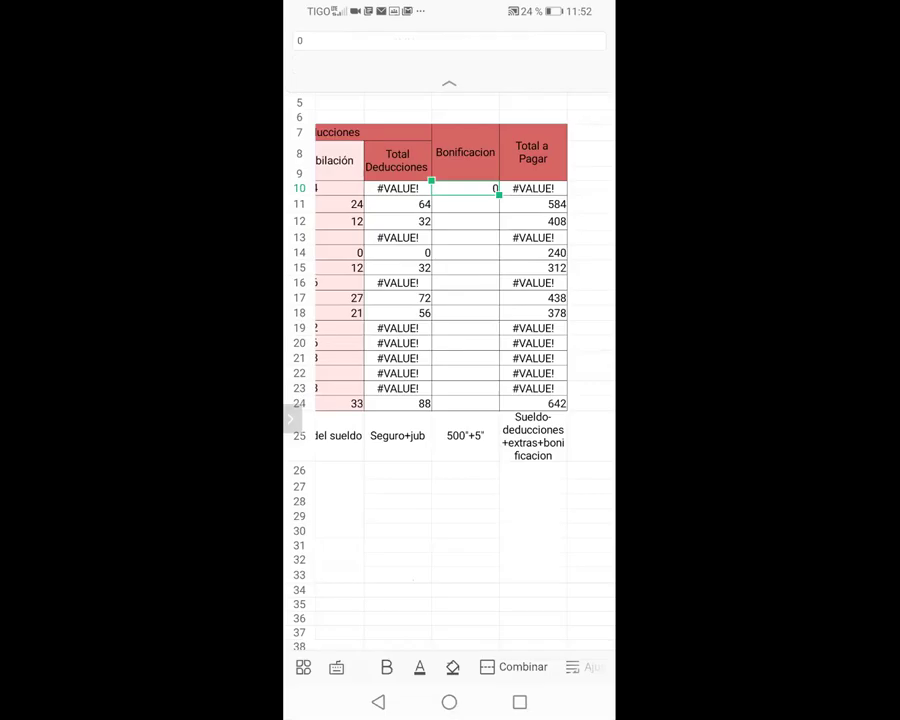
Stop sharing the phone screen in Zoom
scroll(450, 300, left, 3)
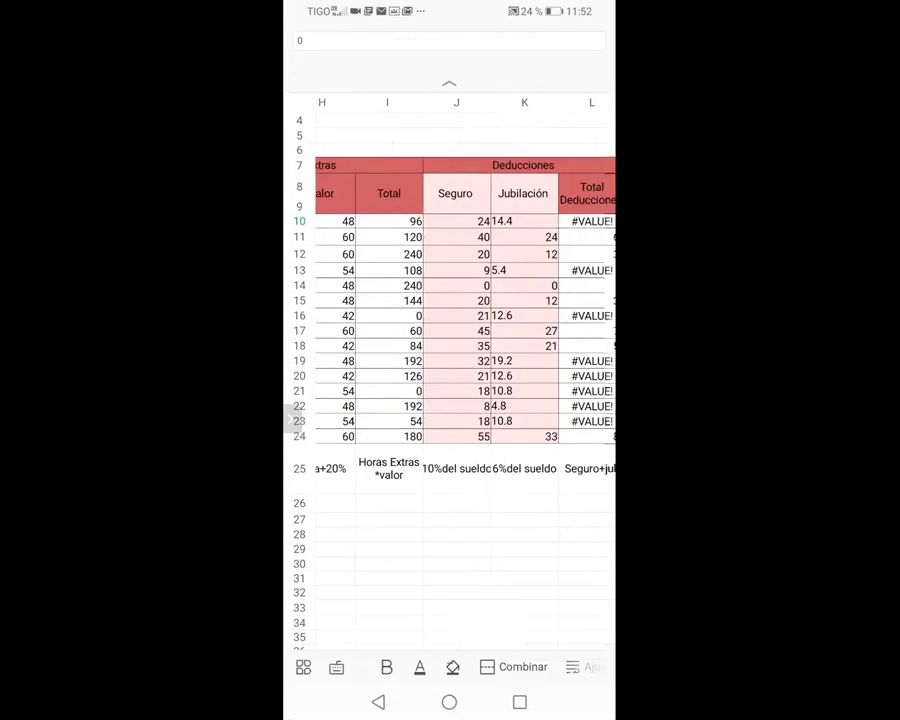
scroll(450, 300, right, 4)
scroll(450, 300, left, 1)
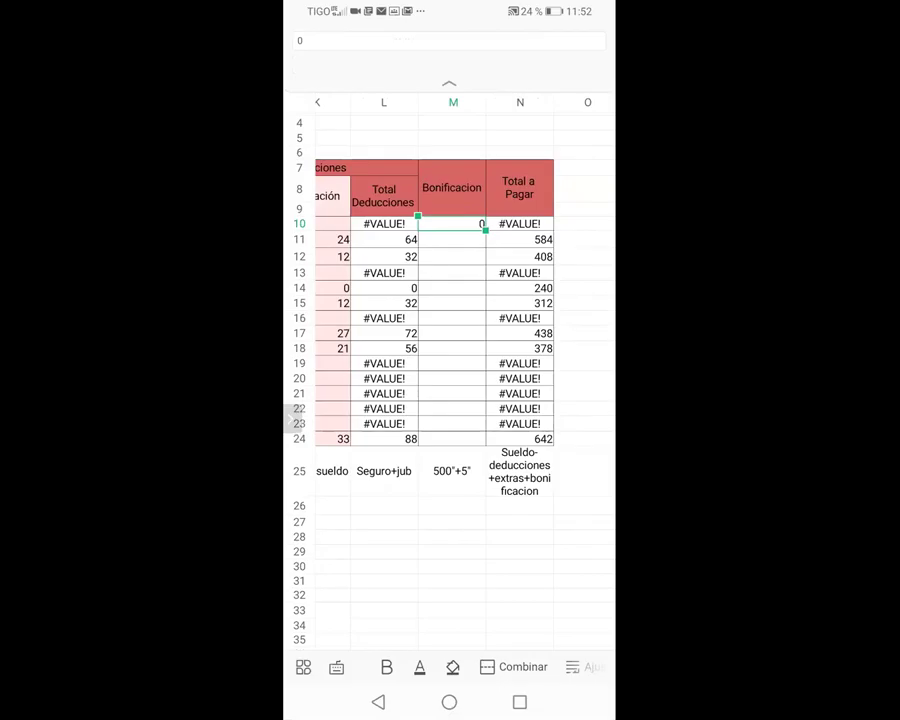
click(292, 418)
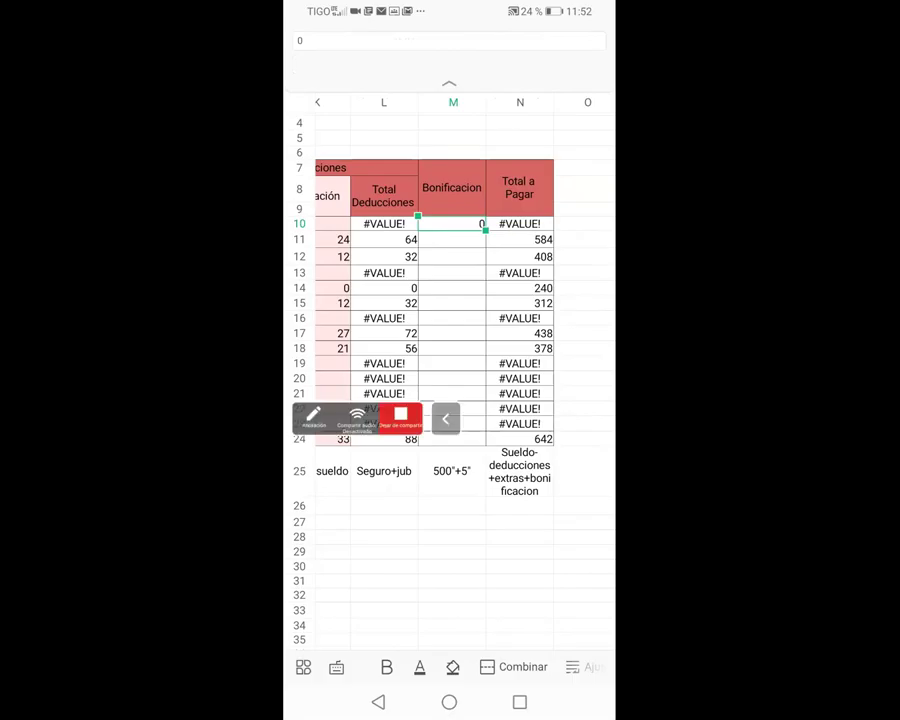
click(400, 414)
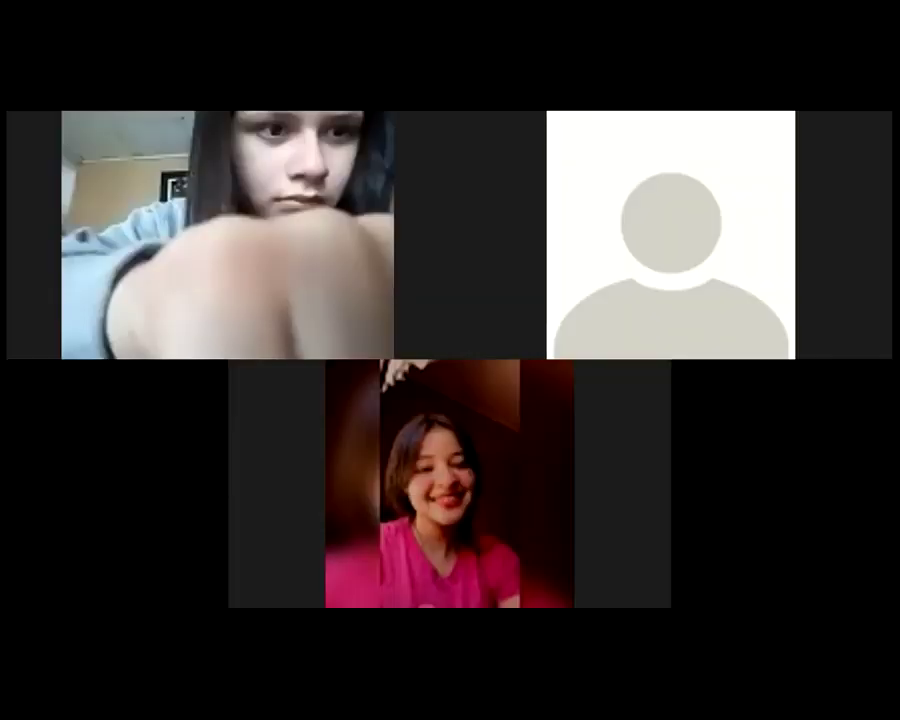